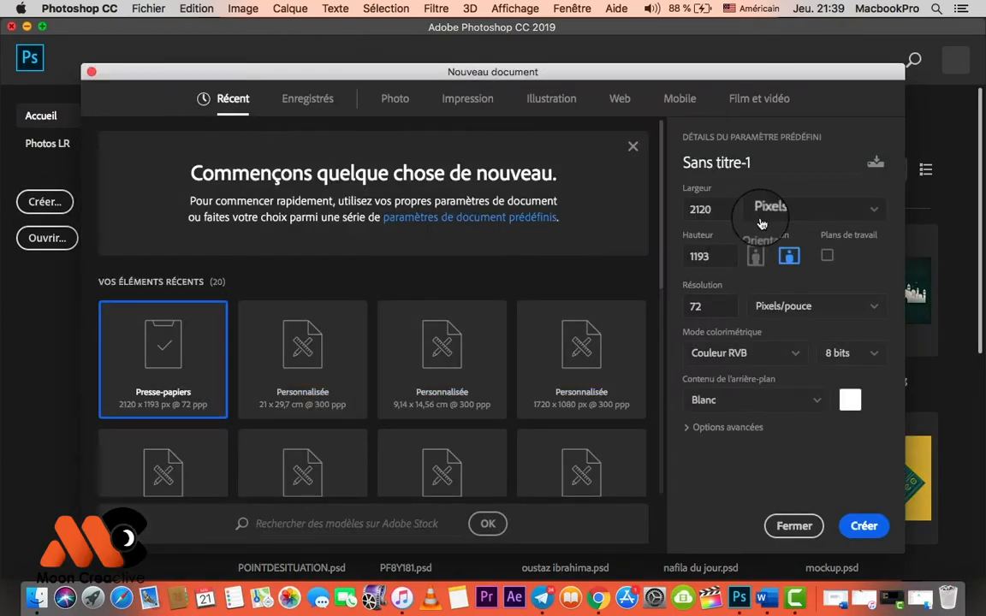
Create a new document from the A4 print preset at 300 ppi, with centimetres as the unit
click(488, 105)
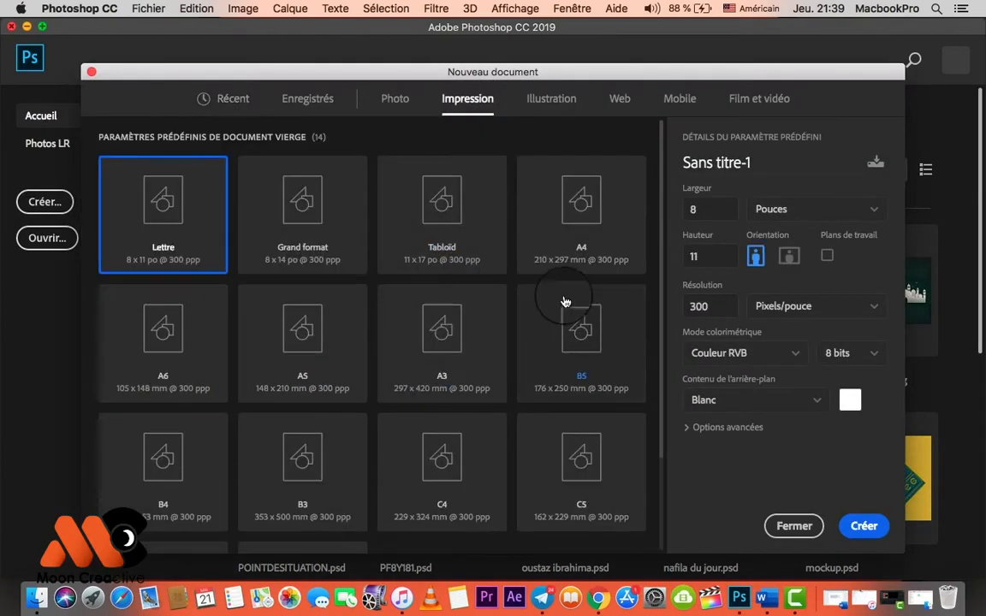
click(565, 222)
click(818, 210)
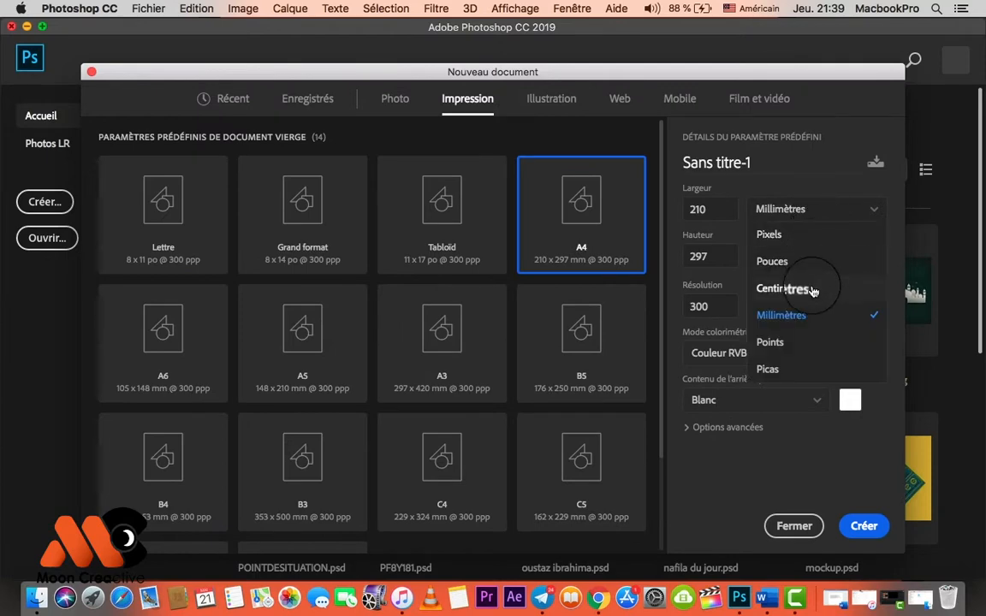
click(812, 290)
click(857, 528)
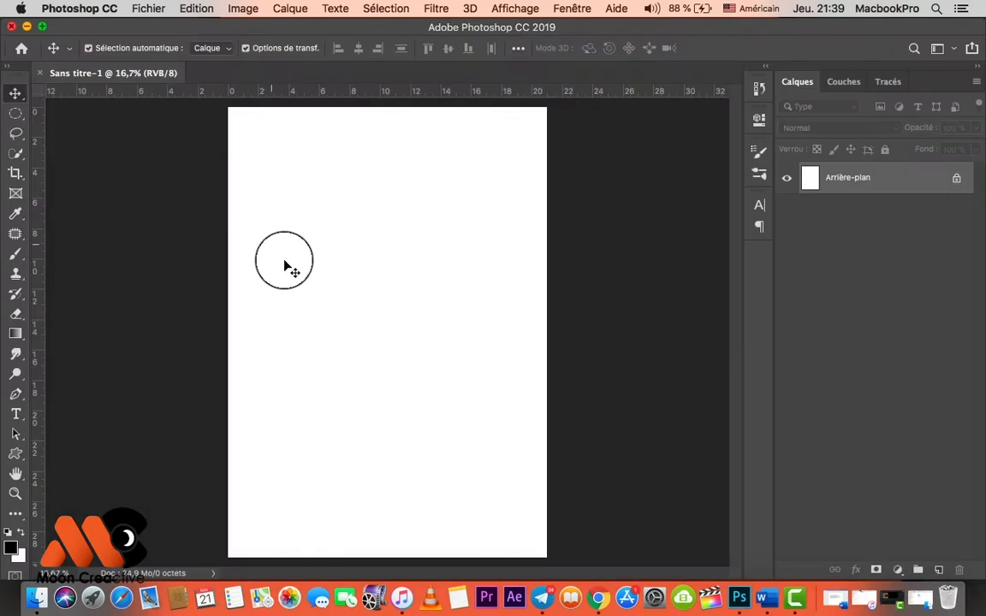
key(super+minus)
key(super+plus)
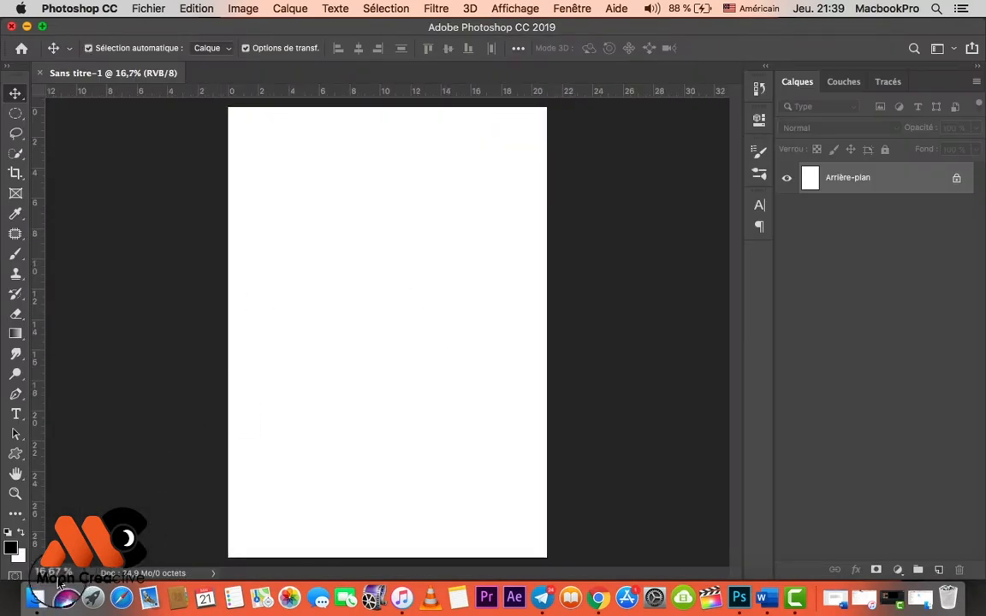
Preview Hamburguesa.png in the resto amoul faye folder and place it in the centre of the Photoshop document
click(38, 597)
drag(315, 202, 274, 198)
double_click(275, 198)
click(297, 158)
key(space)
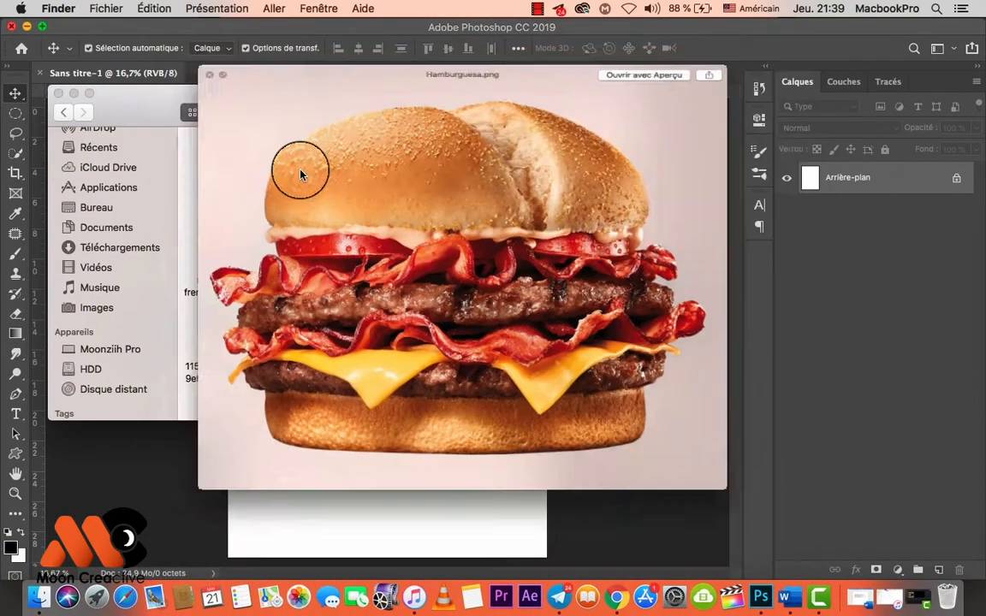
key(space)
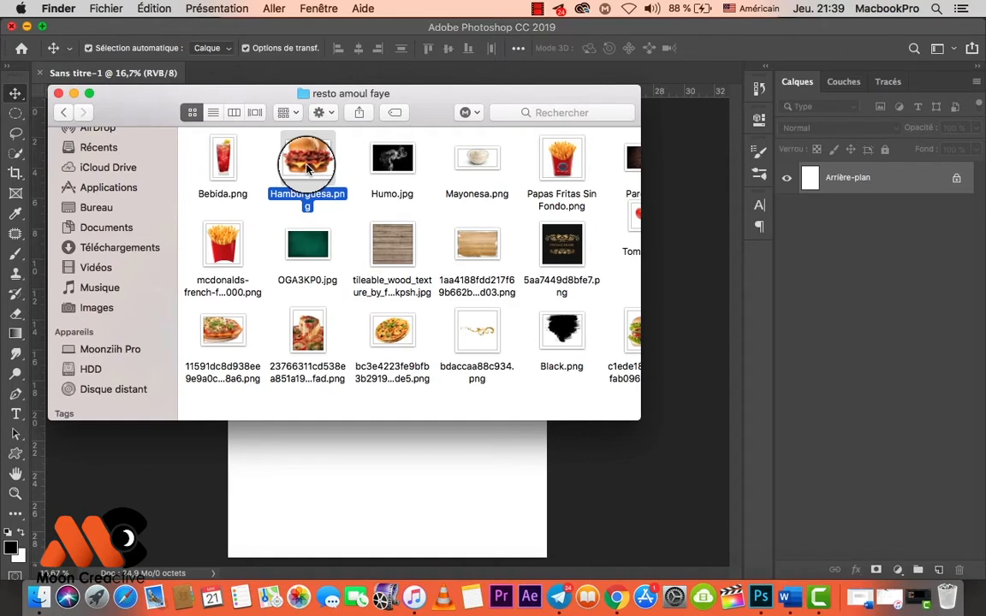
drag(306, 168, 359, 440)
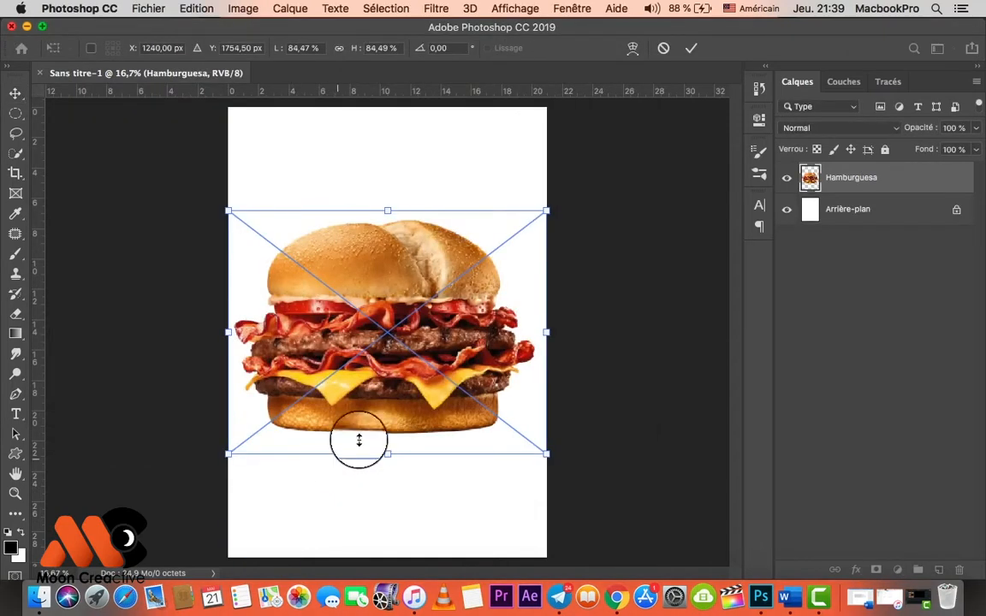
click(690, 62)
Set the foreground colour to the orange-red d65230 sampled from the burger image
click(16, 213)
click(9, 546)
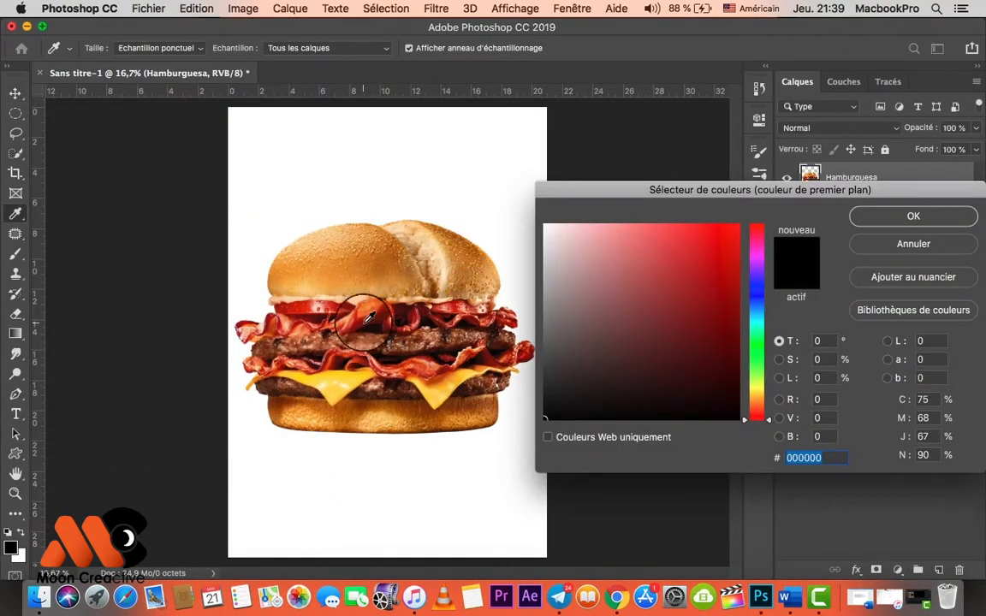
drag(368, 317, 504, 346)
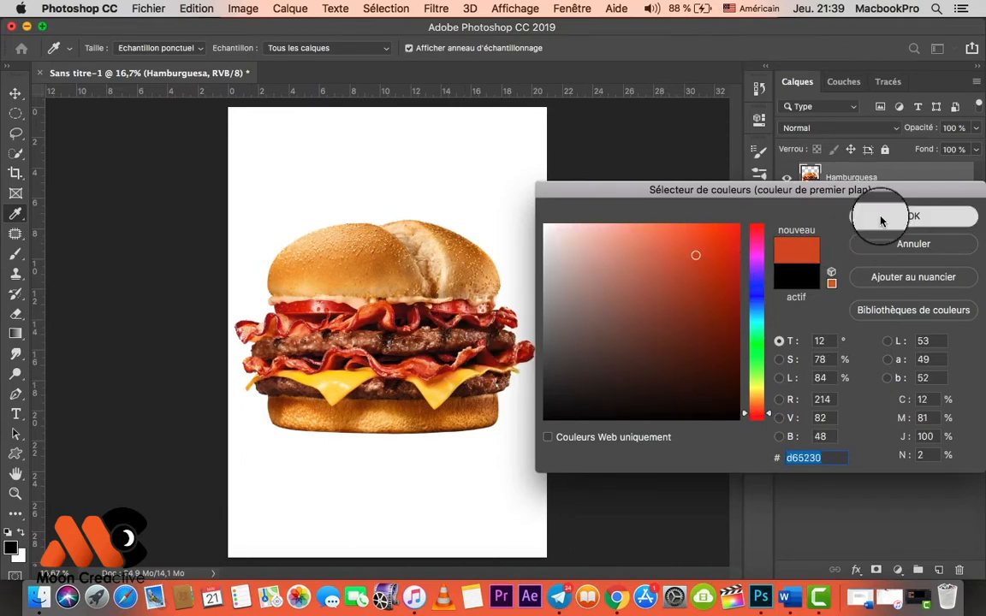
click(882, 219)
Duplicate the white background layer and fill the copy with the orange-red foreground colour
key(v)
click(825, 219)
key(ctrl+j)
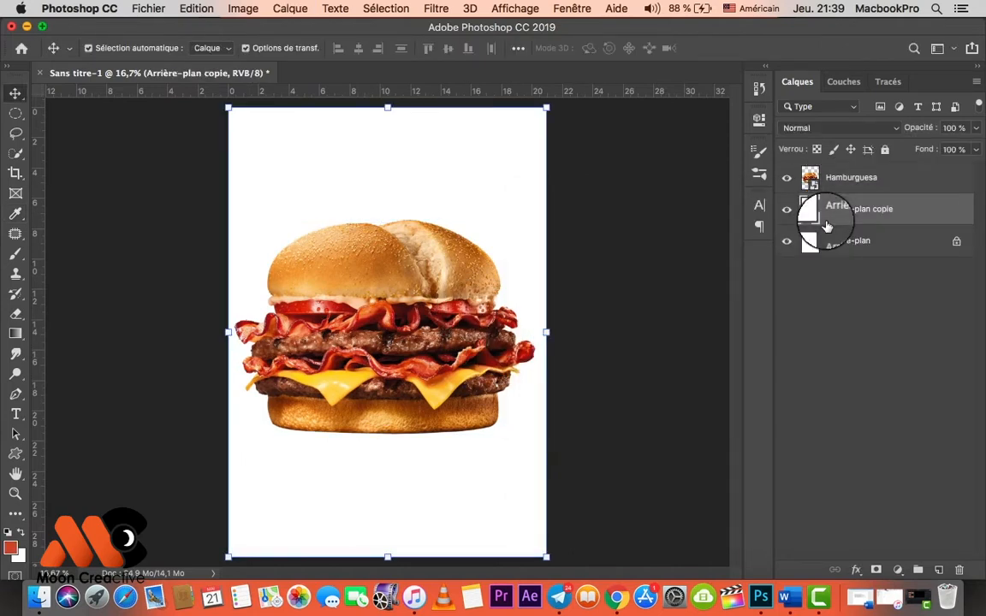
key(alt+BackSpace)
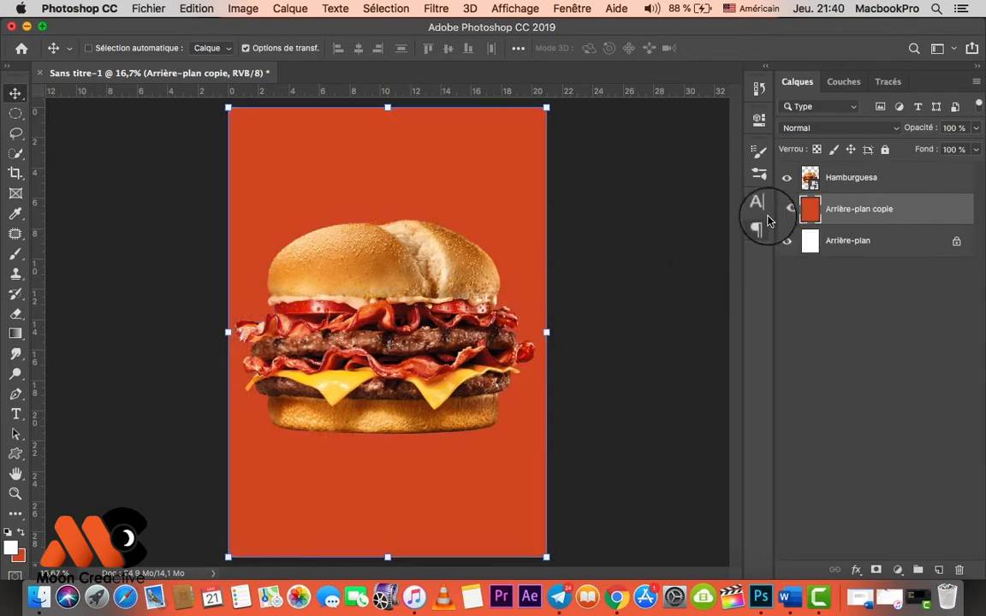
Duplicate the orange layer and turn the copy dark red with Hue/Saturation, using Saturation +38 and a reduced Lightness
key(ctrl+j)
key(ctrl+u)
drag(725, 306, 754, 308)
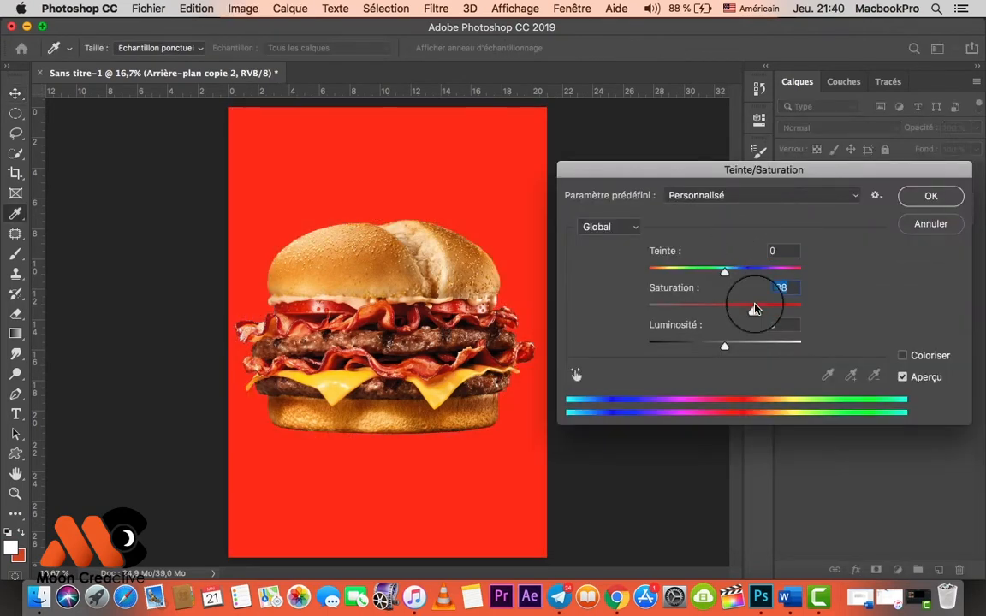
drag(730, 351, 700, 351)
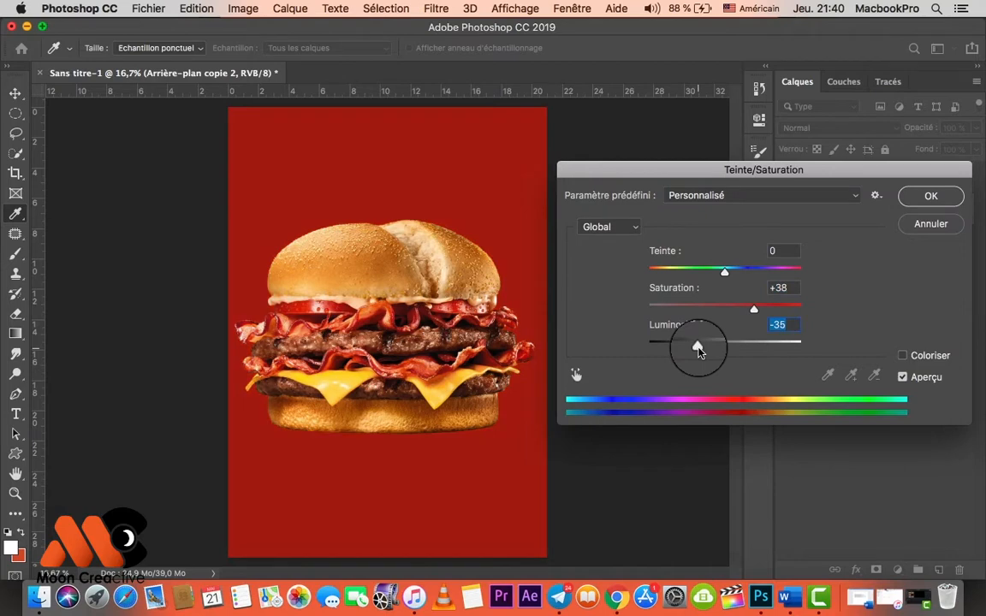
click(931, 196)
key(v)
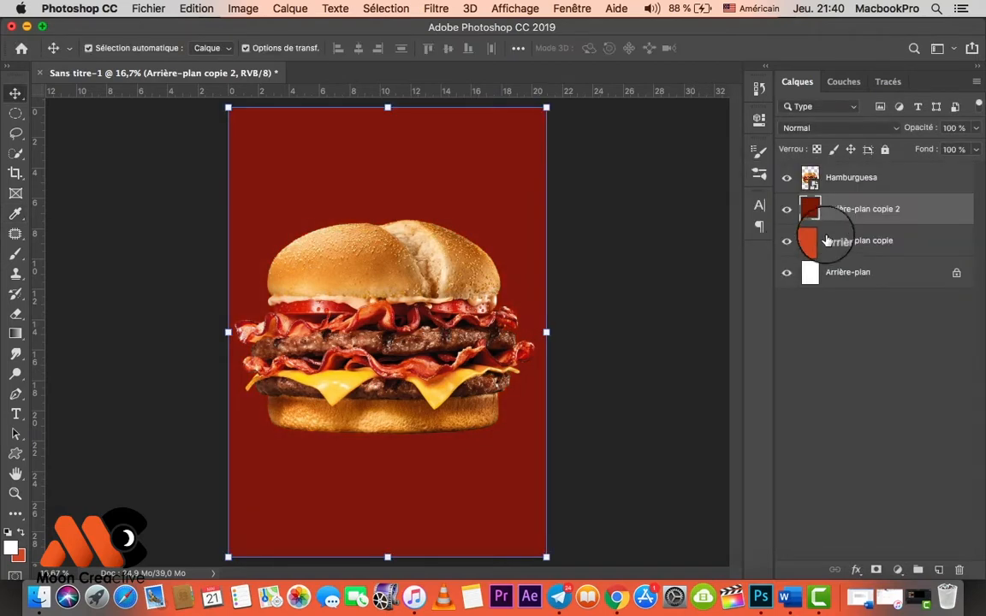
Move the dark red layer below the orange layer and add a layer mask to the orange layer
drag(834, 210, 837, 257)
double_click(843, 212)
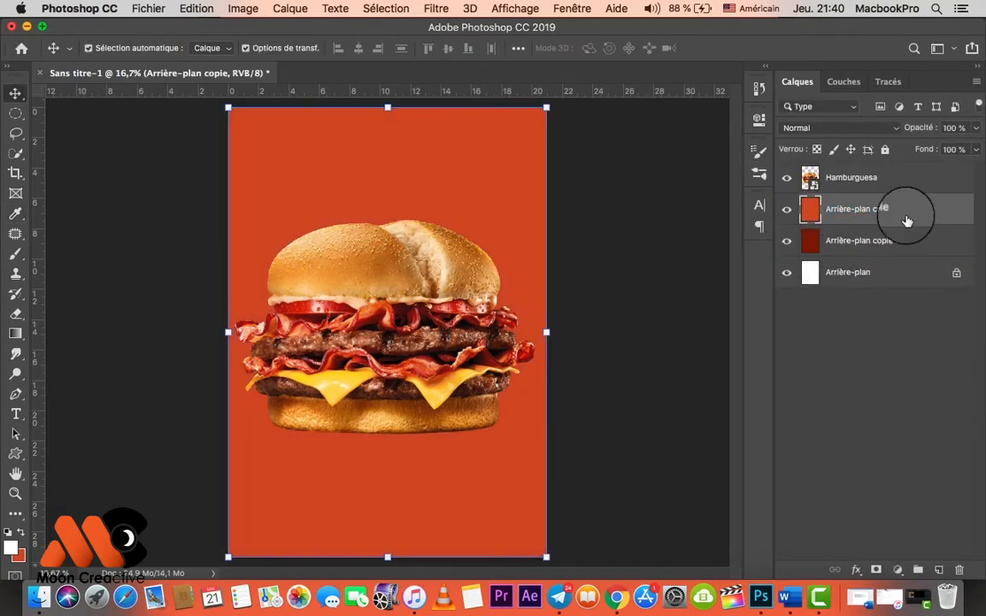
click(875, 569)
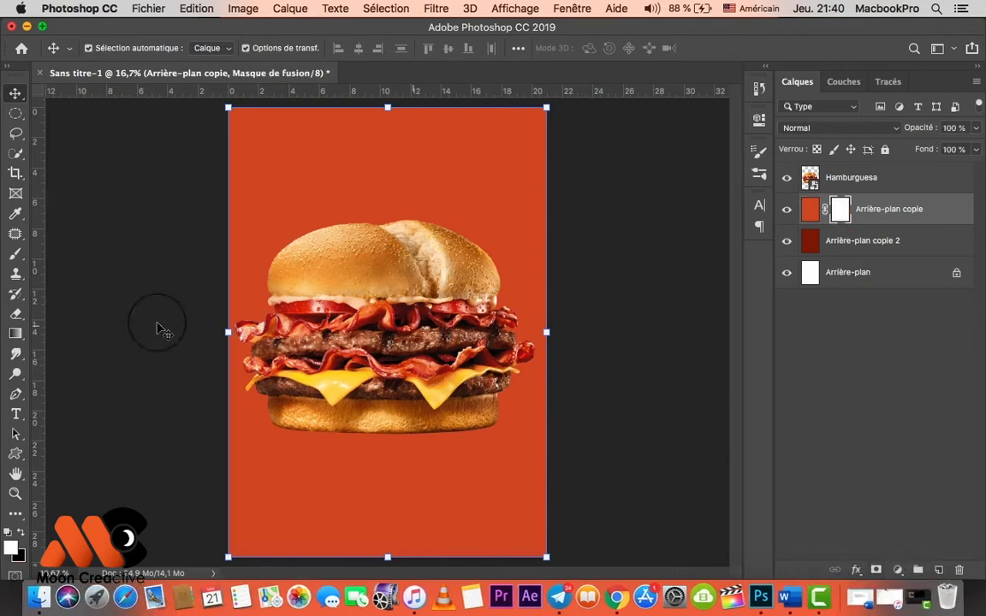
Draw a white-to-black radial gradient on the orange layer's mask, from the page centre towards its upper-right corner
click(17, 334)
drag(375, 318, 835, 82)
drag(385, 331, 466, 216)
drag(398, 341, 500, 176)
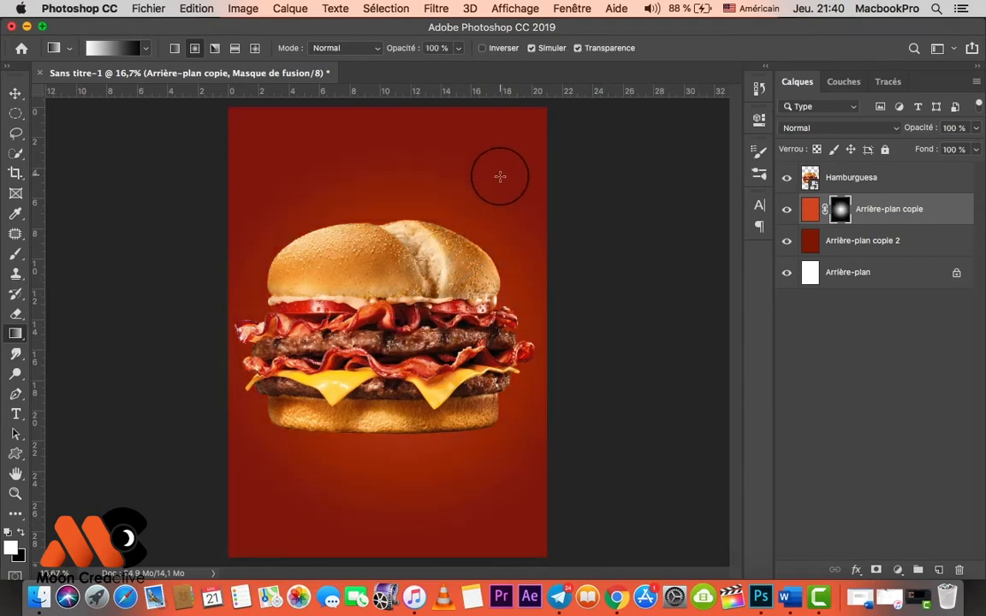
Scale the burger down to about half its size and position it centrally in the upper half of the page
click(16, 93)
click(504, 392)
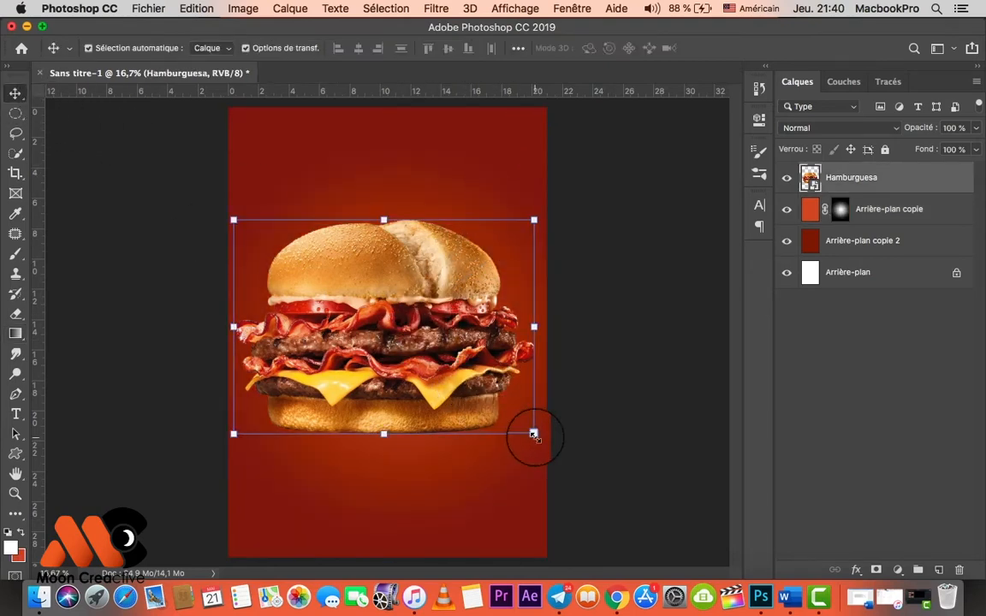
drag(534, 434, 418, 354)
drag(366, 321, 437, 330)
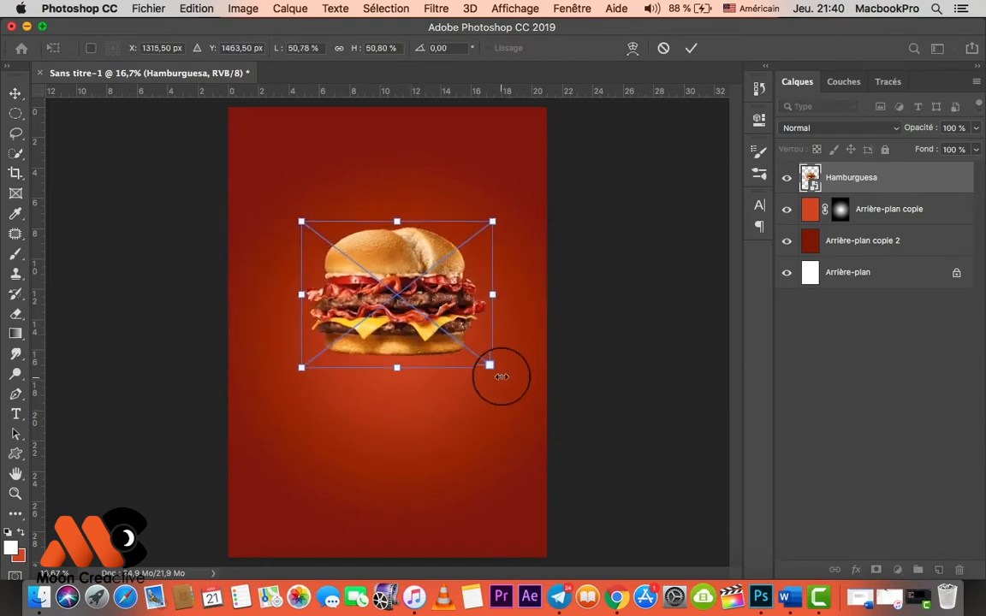
drag(493, 369, 460, 346)
key(Return)
click(631, 361)
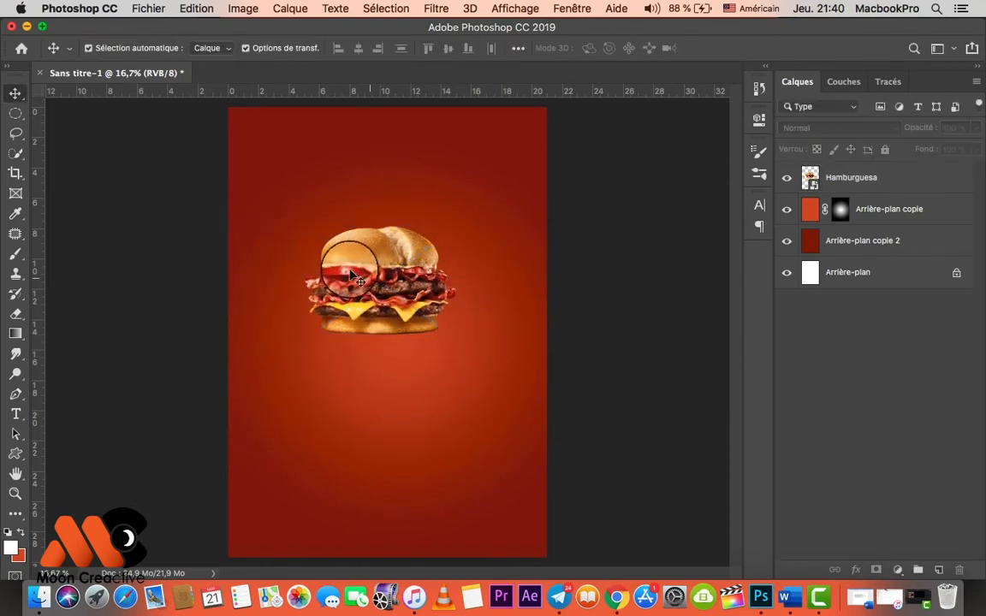
mouse_move(362, 265)
mouse_down()
mouse_move(373, 270)
mouse_move(374, 249)
mouse_move(375, 294)
mouse_move(374, 281)
mouse_up()
click(632, 286)
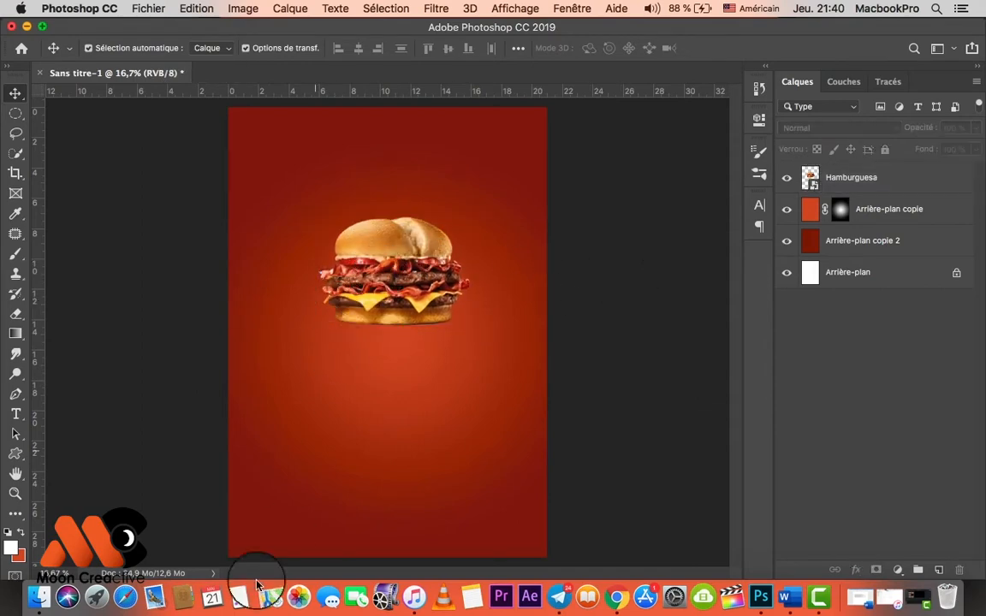
Place Bebida.png, Mayonesa.png, Papas Fritas Sin Fondo.png and Tomates.png in the document, and hide all of them except the drink
click(39, 597)
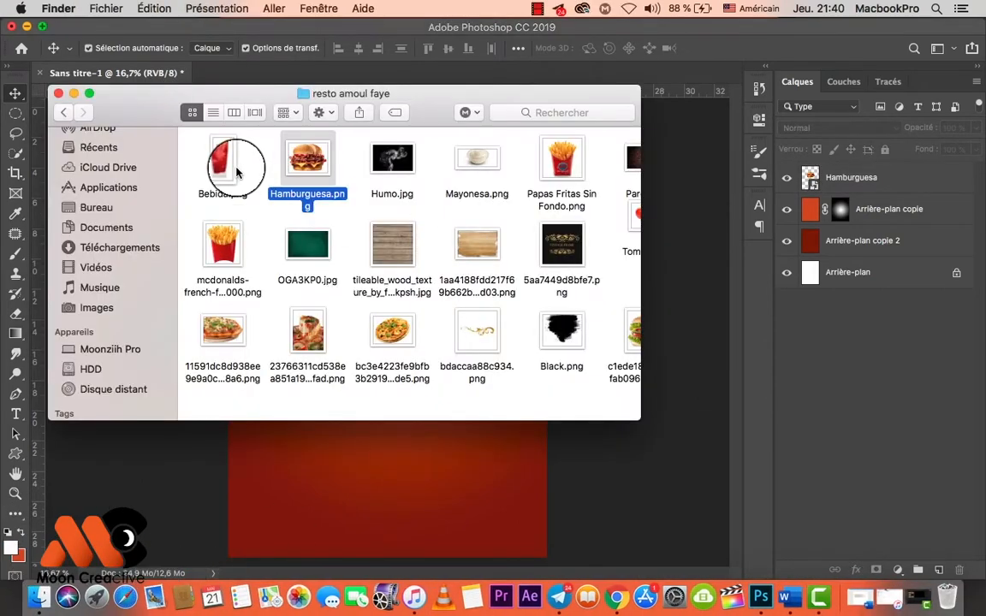
click(556, 161)
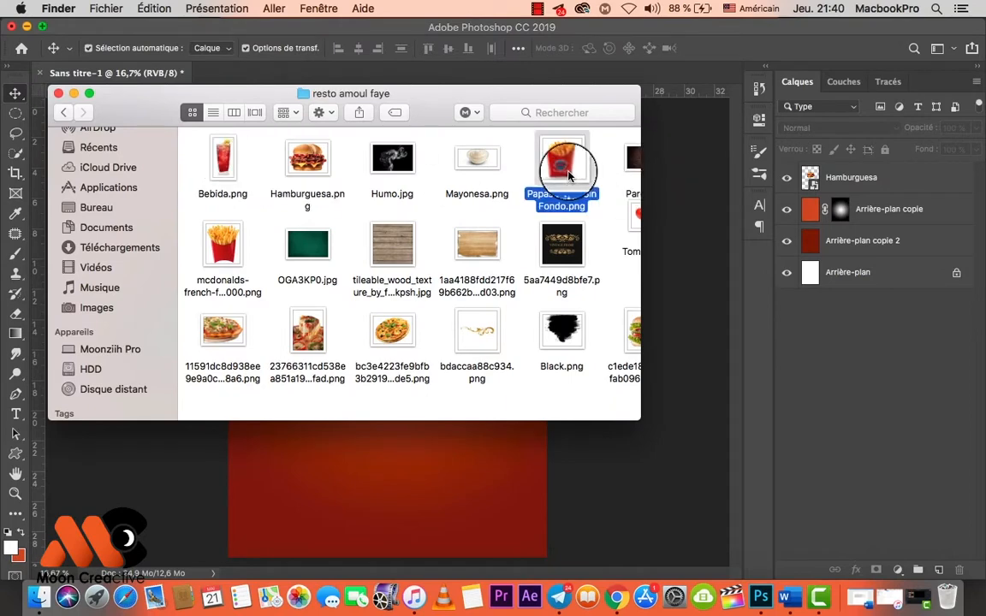
super+click(466, 161)
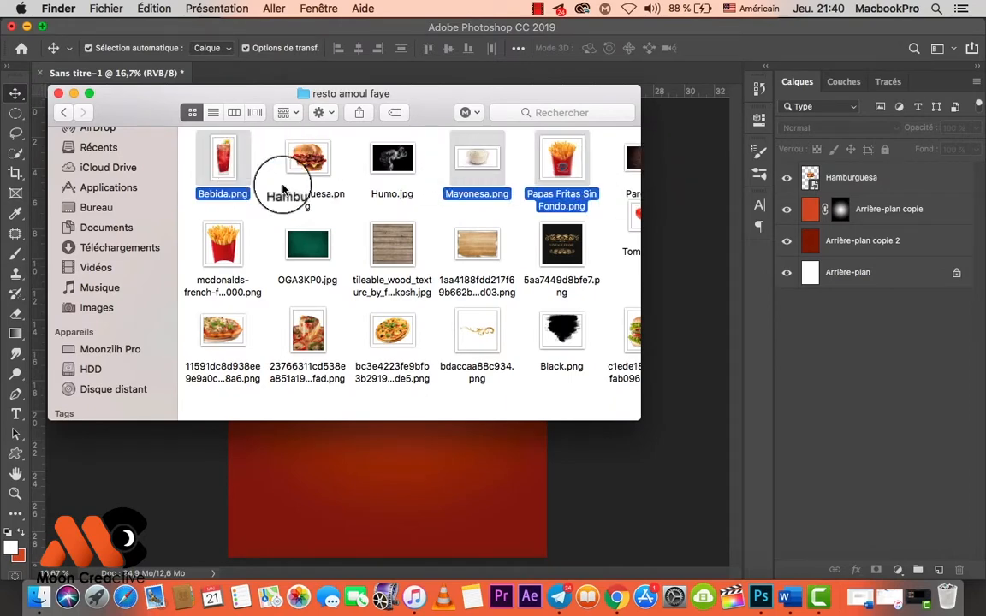
scroll(418, 233, right, 5)
super+click(524, 225)
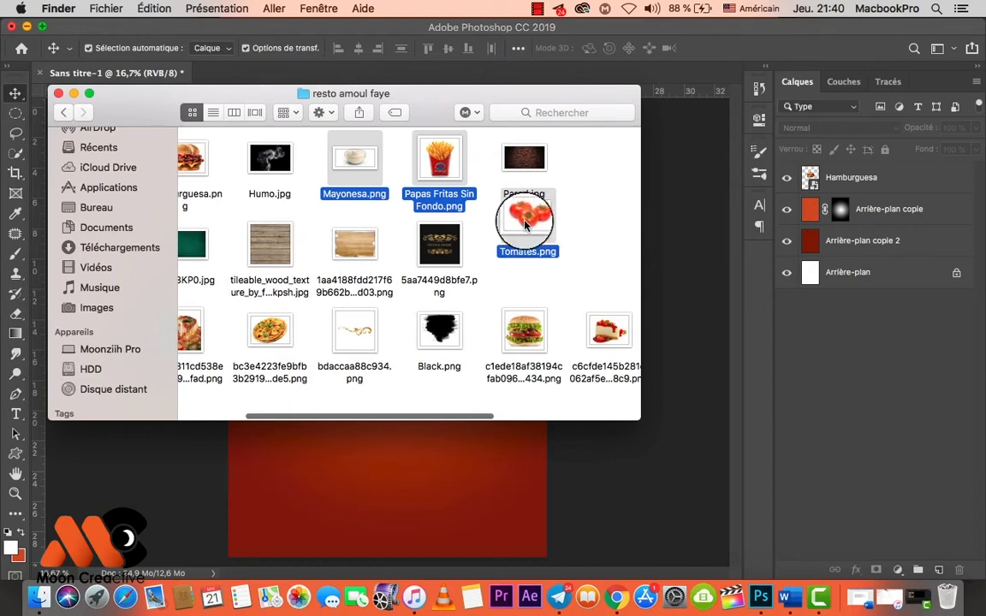
scroll(524, 226, left, 3)
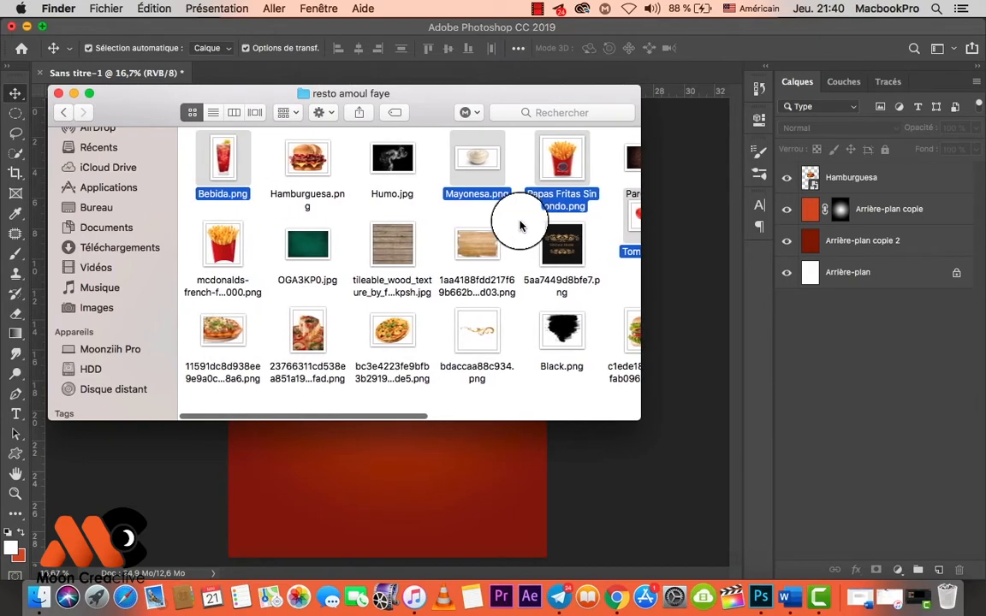
drag(241, 155, 315, 367)
key(Return)
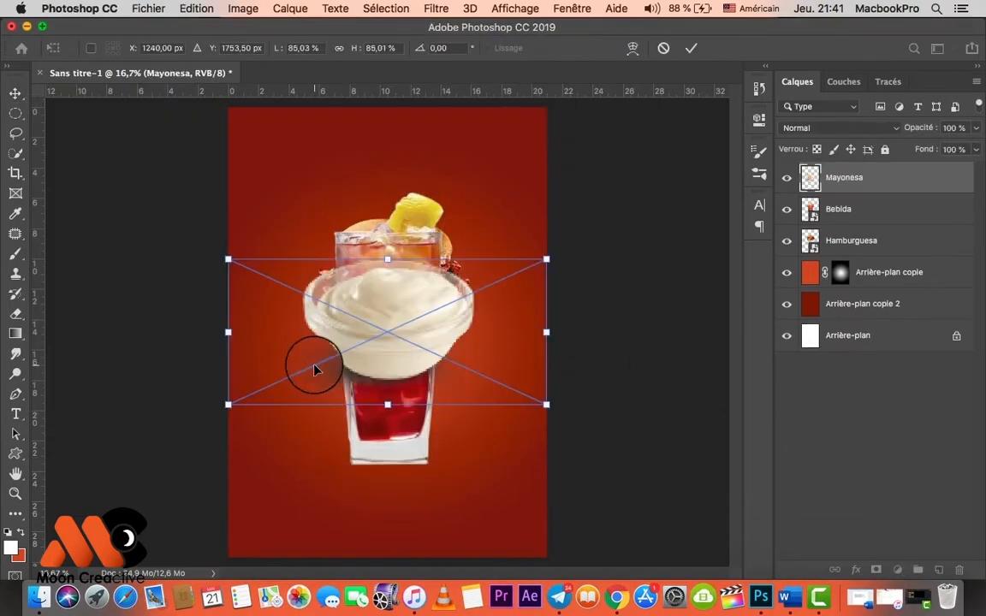
key(Return)
key(Return)
drag(787, 177, 788, 257)
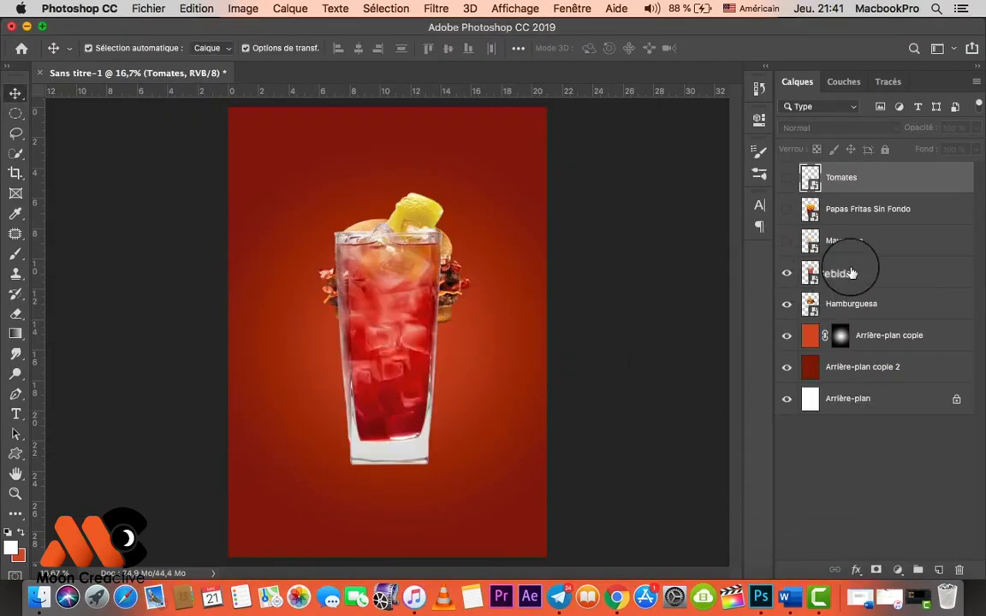
Move the Bebida layer below Hamburguesa and scale the drink down so it stands behind the burger's left side
drag(852, 272, 852, 315)
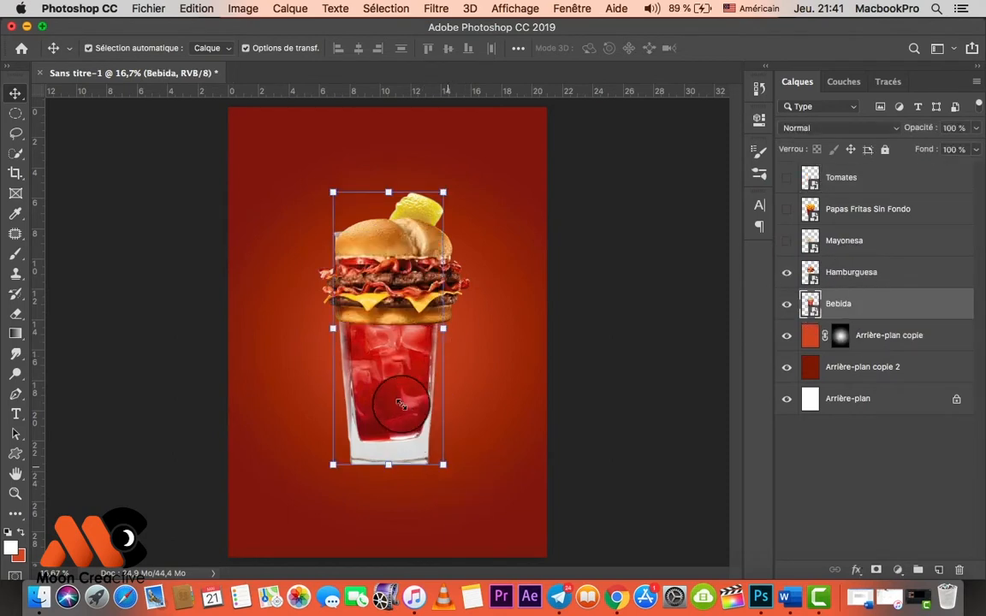
key(super+t)
drag(463, 469, 353, 319)
key(Return)
Show the Mayonesa layer, scale it to 31.54% and place the bowl in front of the burger's lower-right edge
click(786, 241)
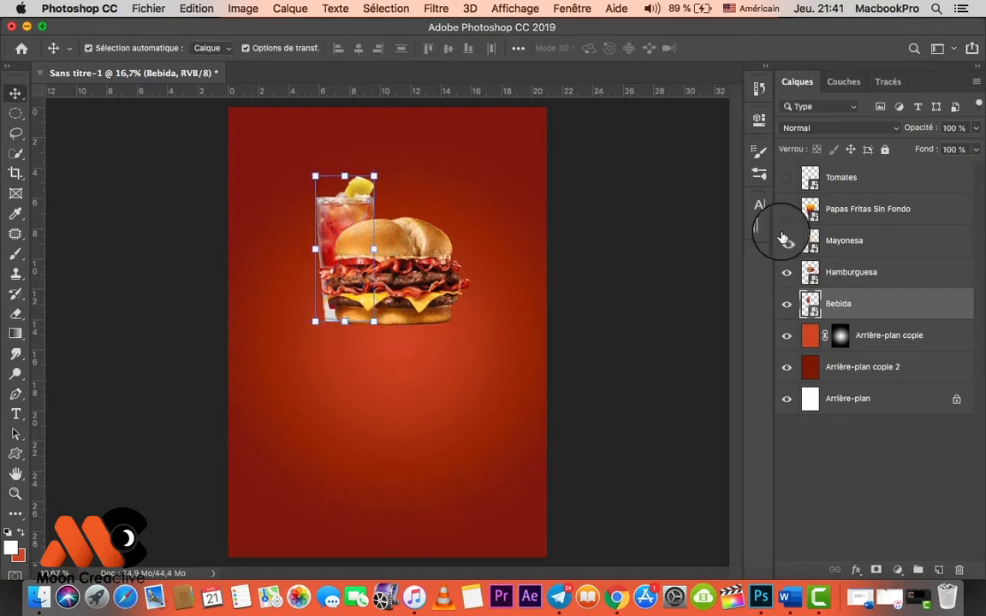
click(810, 241)
drag(248, 259, 420, 366)
drag(394, 380, 504, 357)
drag(454, 334, 449, 324)
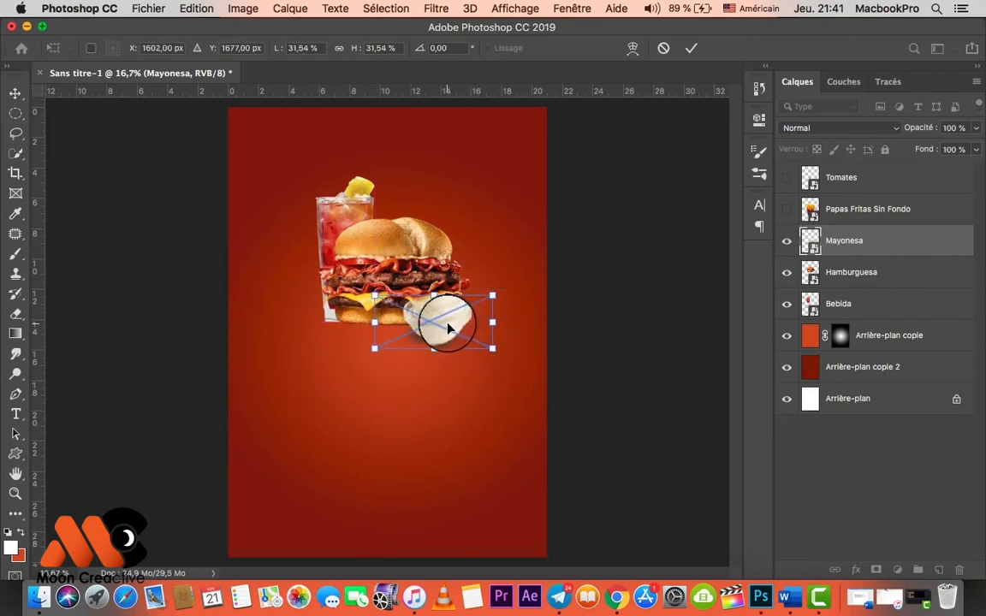
key(Return)
click(588, 364)
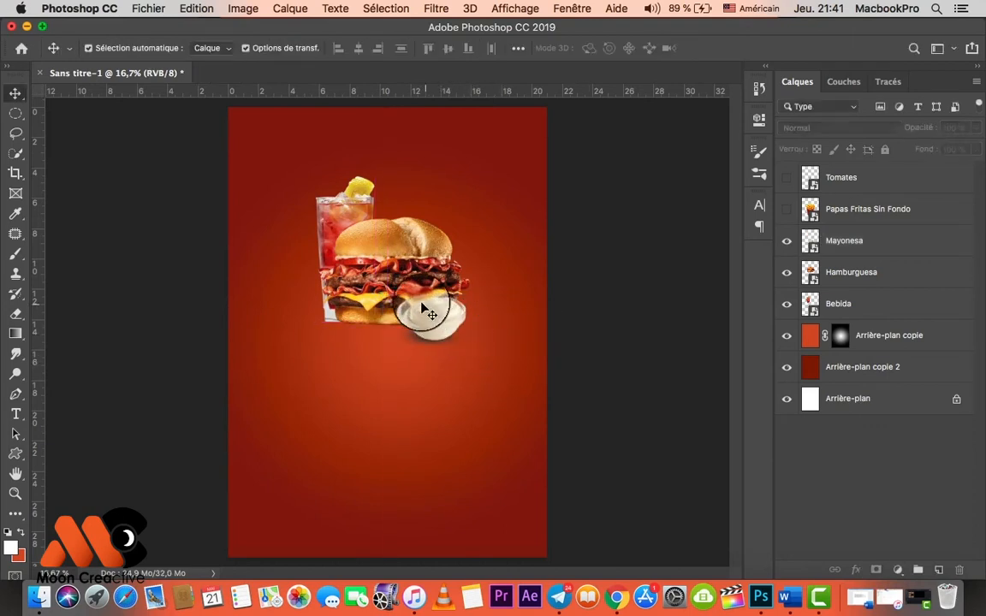
Show the Papas Fritas Sin Fondo layer, scale the fries down and place them in front of the burger's left side
click(786, 214)
click(786, 214)
click(786, 214)
click(786, 214)
click(786, 214)
click(812, 218)
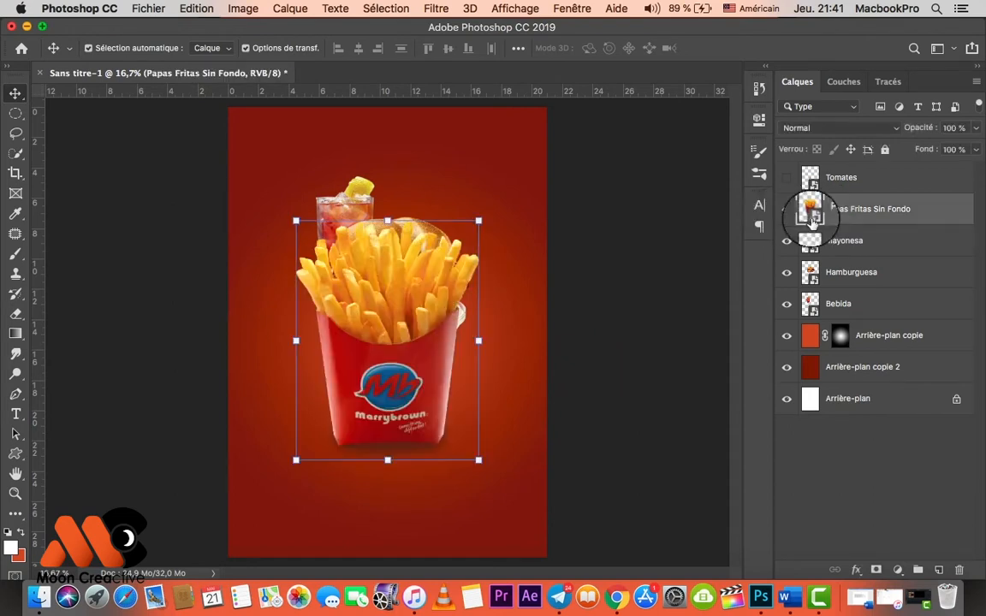
drag(476, 458, 362, 342)
drag(349, 293, 349, 315)
key(Return)
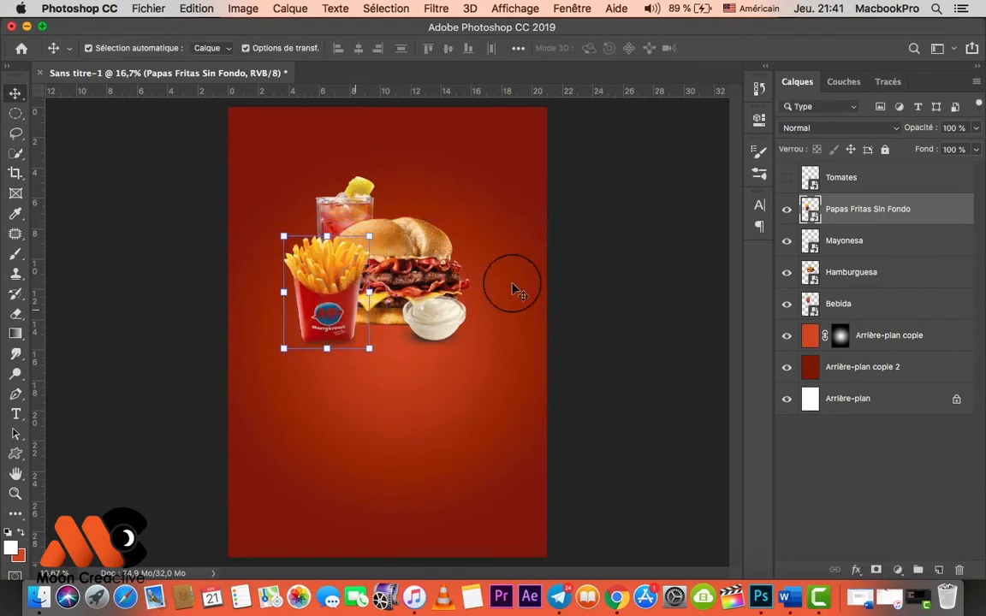
Show the Tomates layer, scale the tomatoes down and place them between the fries and the mayonnaise bowl
click(786, 181)
click(856, 181)
drag(407, 318, 376, 344)
key(Return)
click(567, 330)
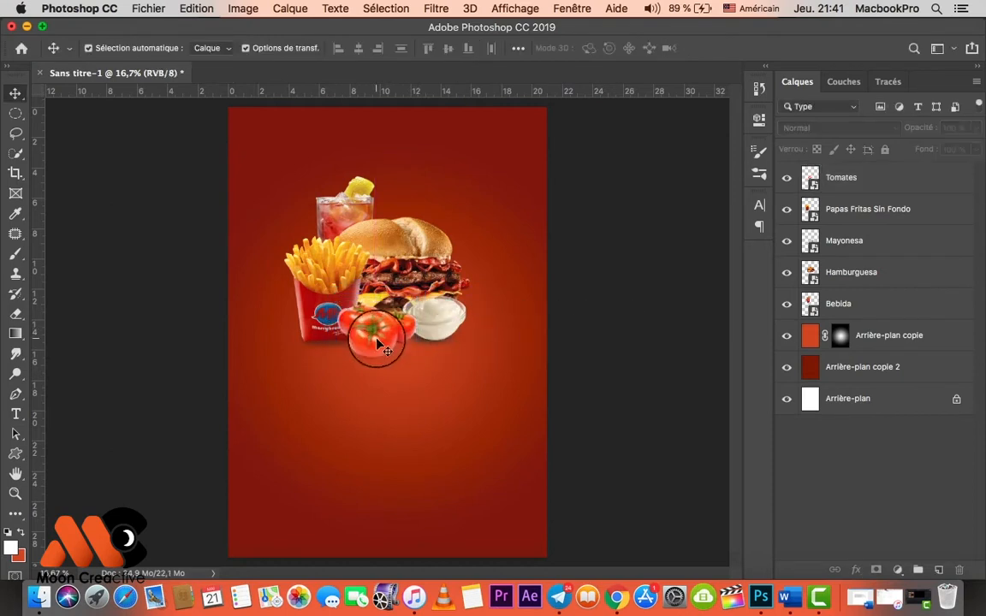
Add a new layer above Tomates, clipped to the tomatoes
click(382, 347)
key(super+plus)
key(super+plus)
drag(387, 344, 387, 356)
click(938, 569)
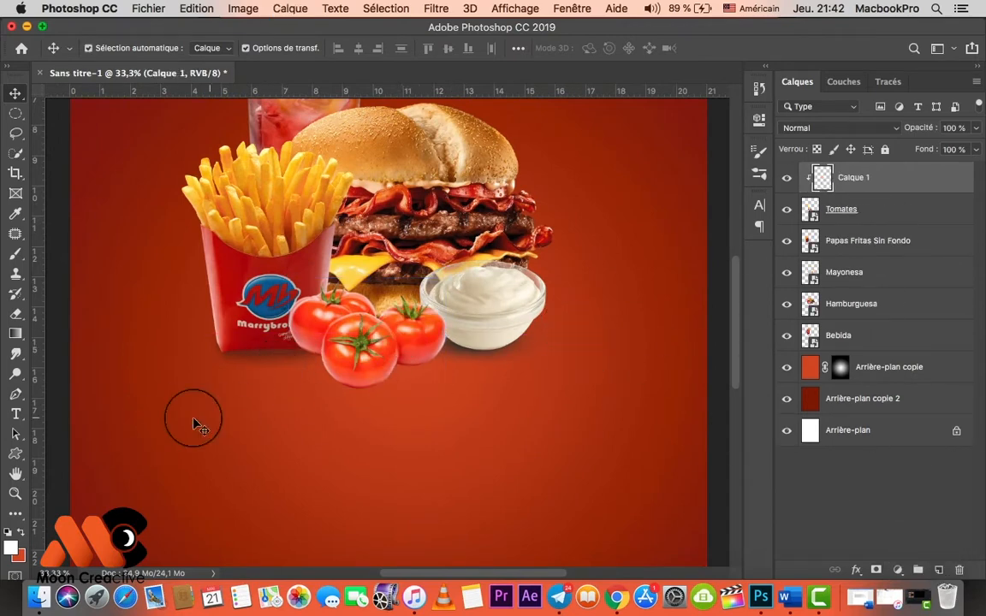
Shade the lower part of the tomatoes on the clipped layer with a soft black brush of 330 px and 0% hardness
click(15, 253)
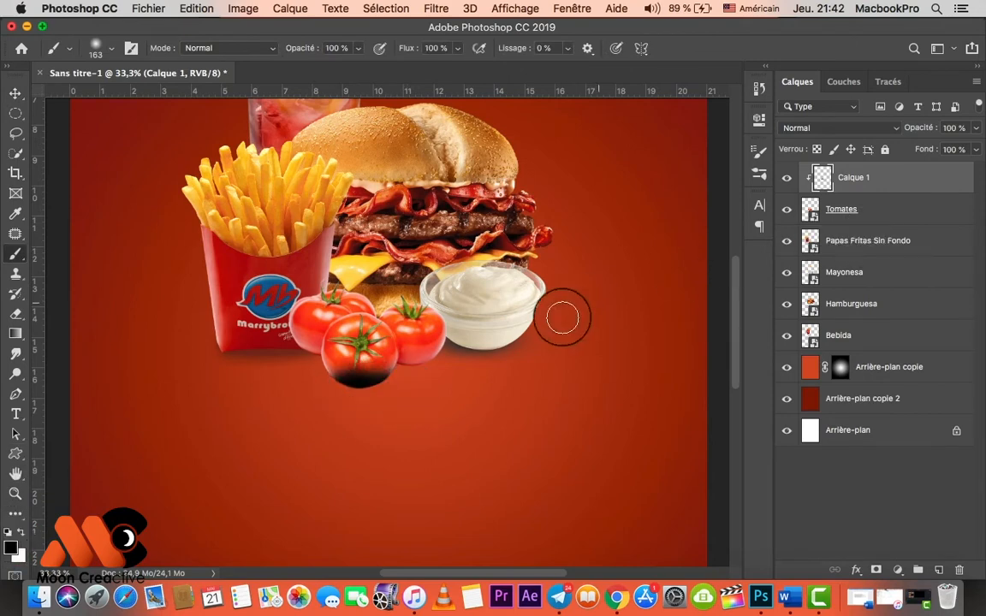
right_click(403, 375)
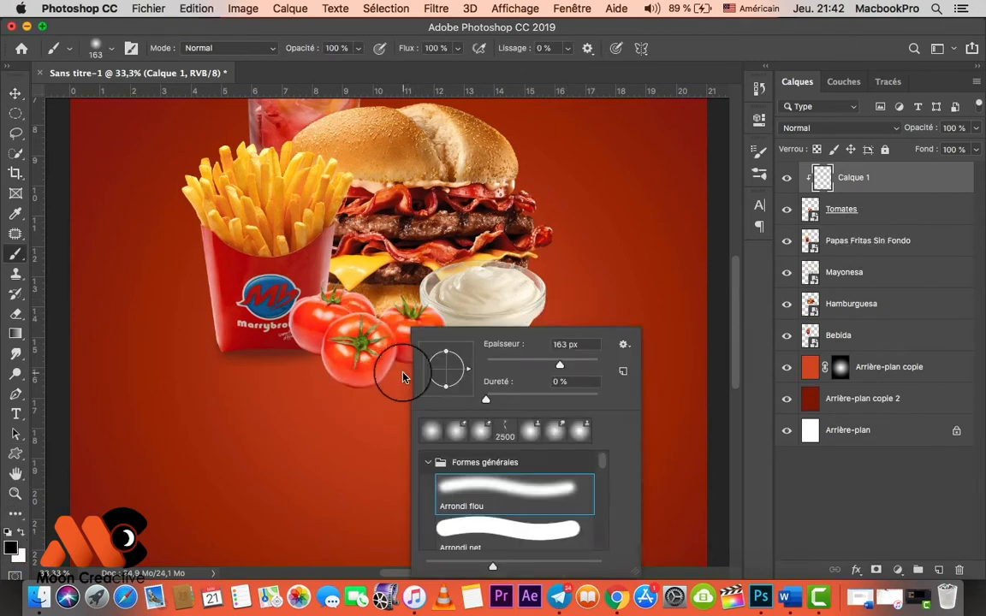
click(572, 366)
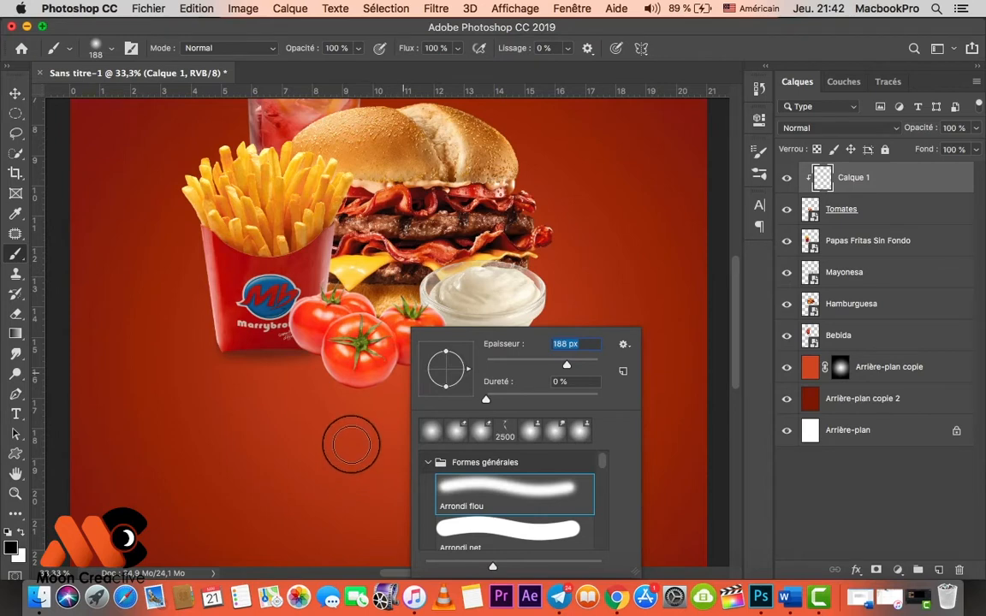
click(577, 365)
click(368, 414)
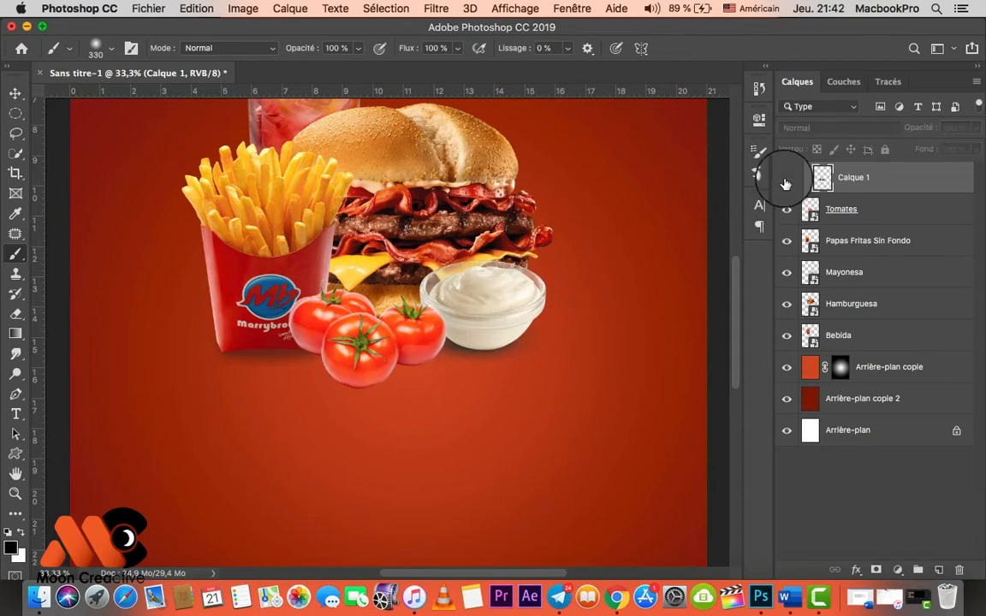
click(786, 209)
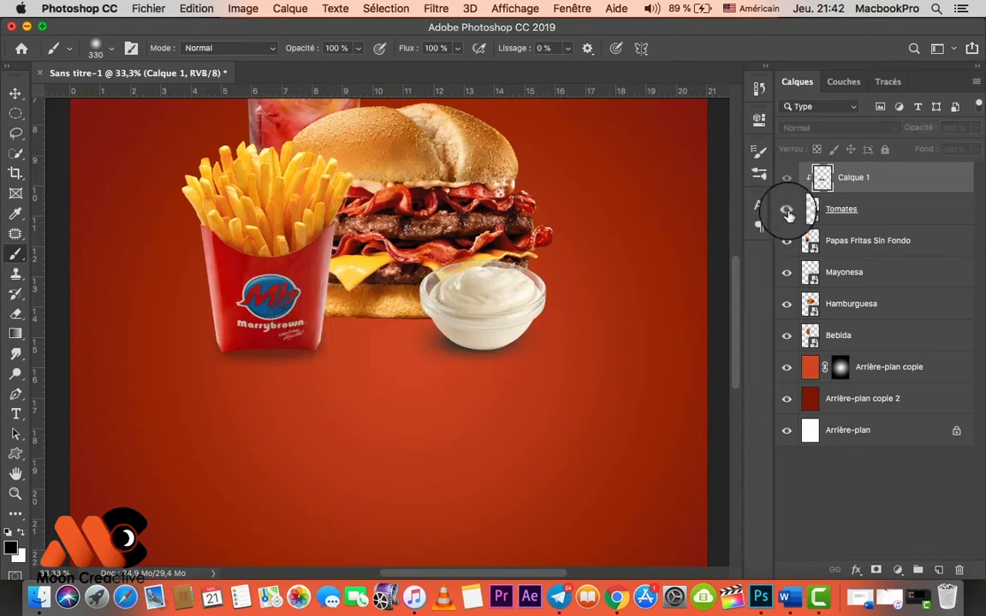
click(786, 209)
Add a new layer above Papas Fritas Sin Fondo and paint a soft black shadow around and behind the tomatoes
click(852, 241)
key(super+shift+alt+n)
drag(274, 305, 315, 336)
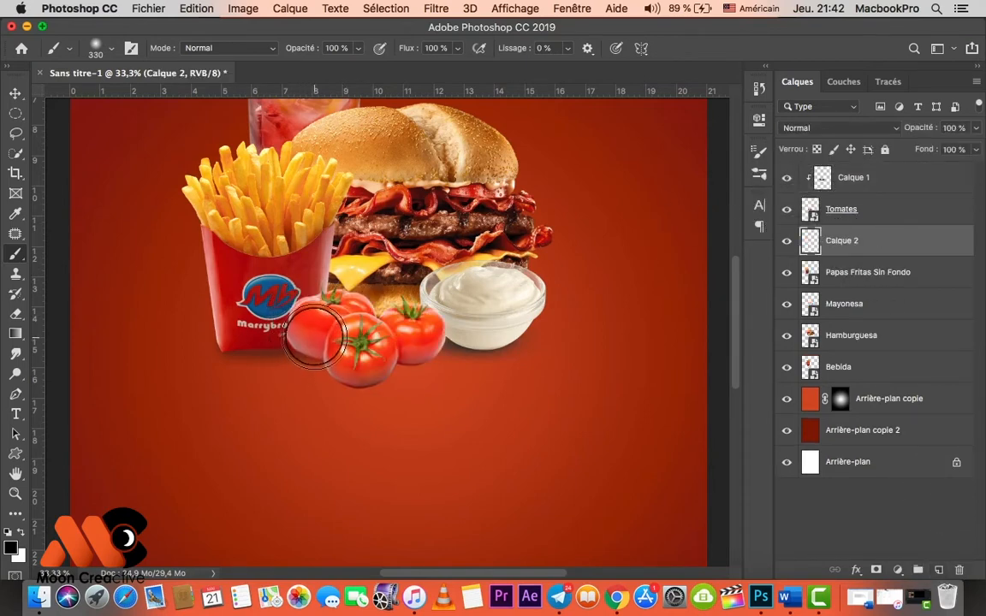
key(super+z)
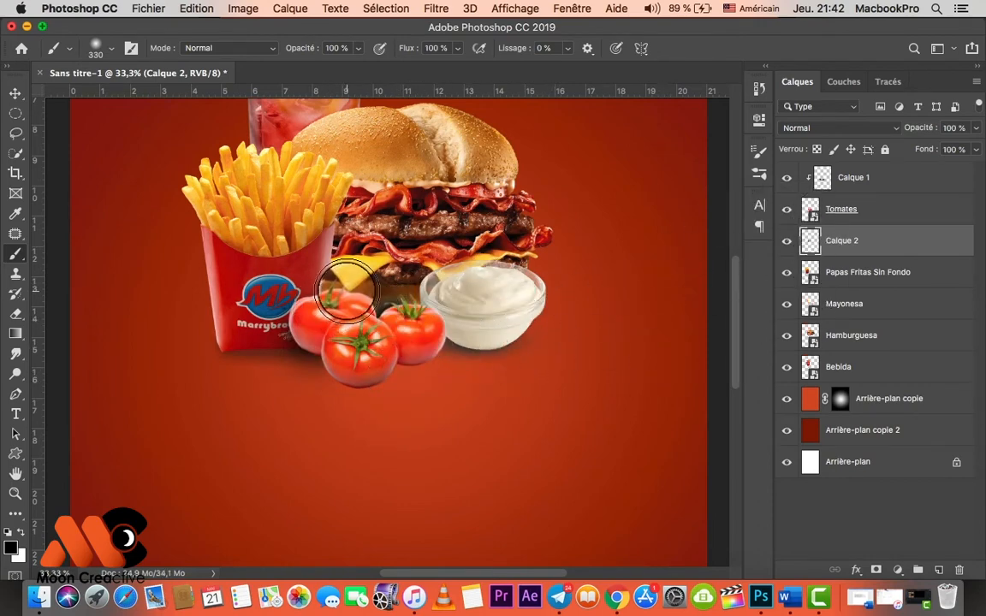
Add new layers above Mayonesa and above Hamburguesa and paint soft black shadows behind the fries and the mayonnaise bowl
click(843, 306)
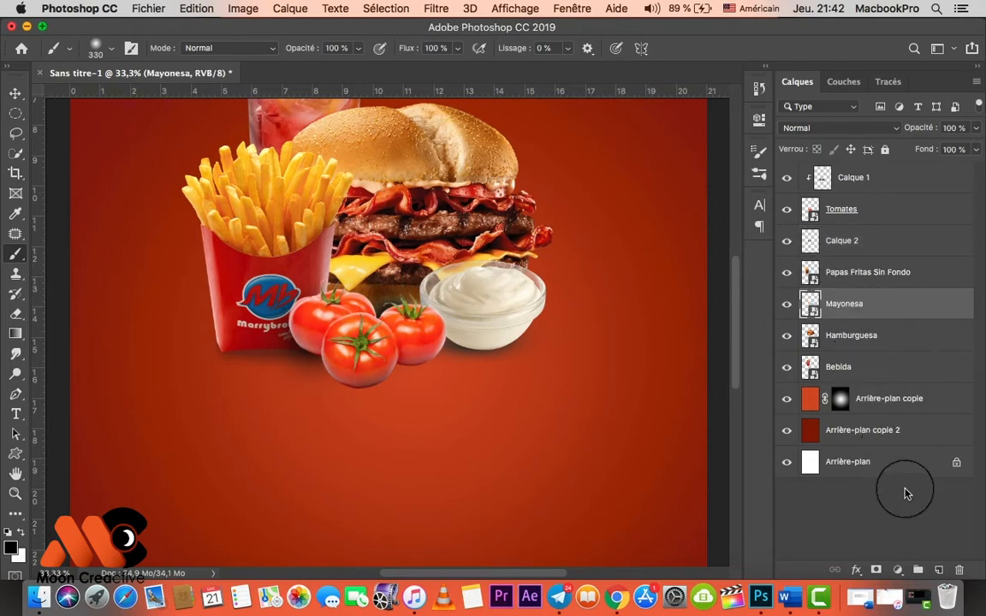
key(super+shift+alt+n)
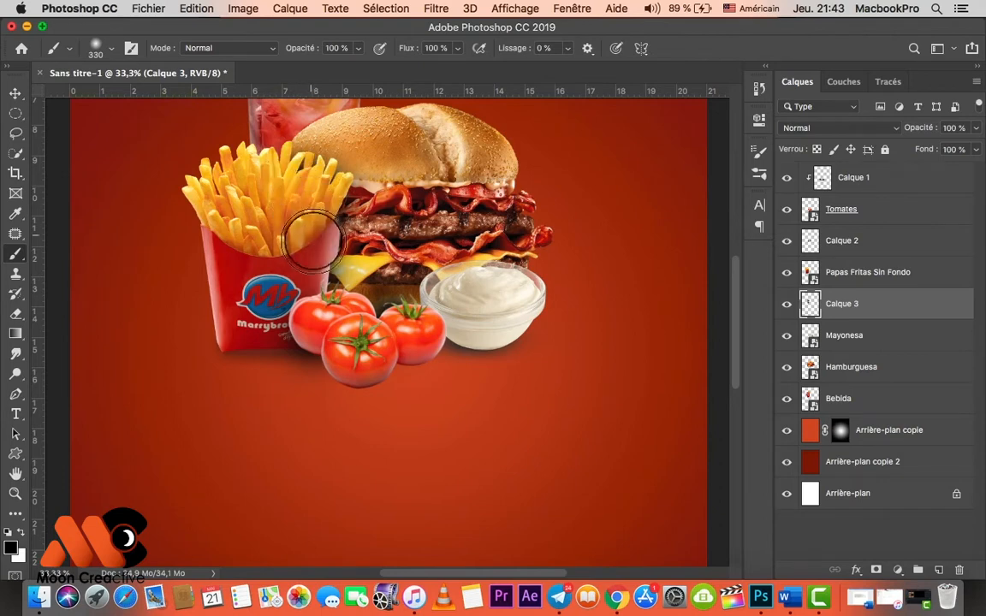
click(847, 367)
click(939, 569)
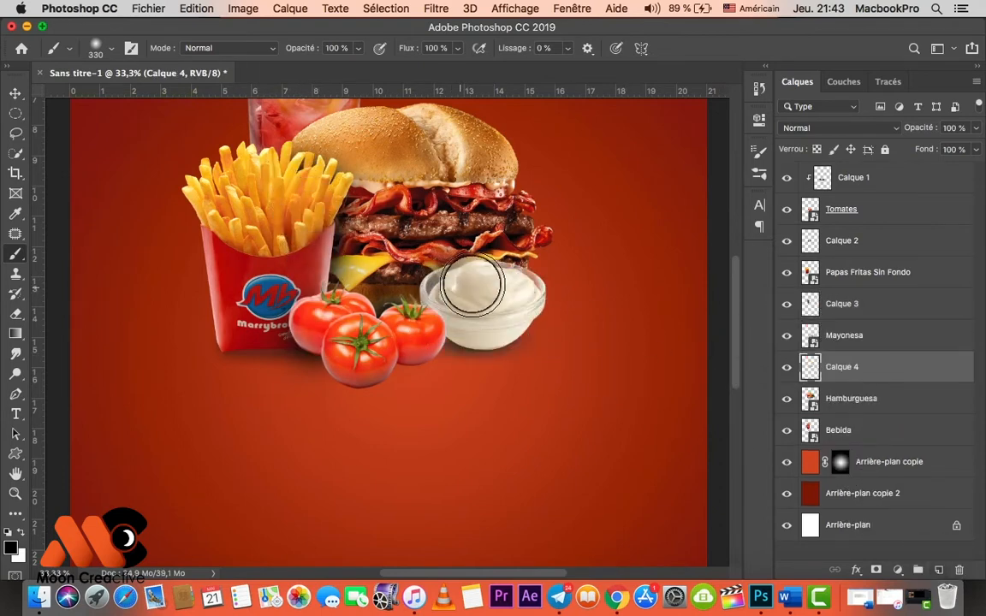
Add a new layer above Arrière-plan copie and paint one soft black spot just below the tomatoes
key(super+minus)
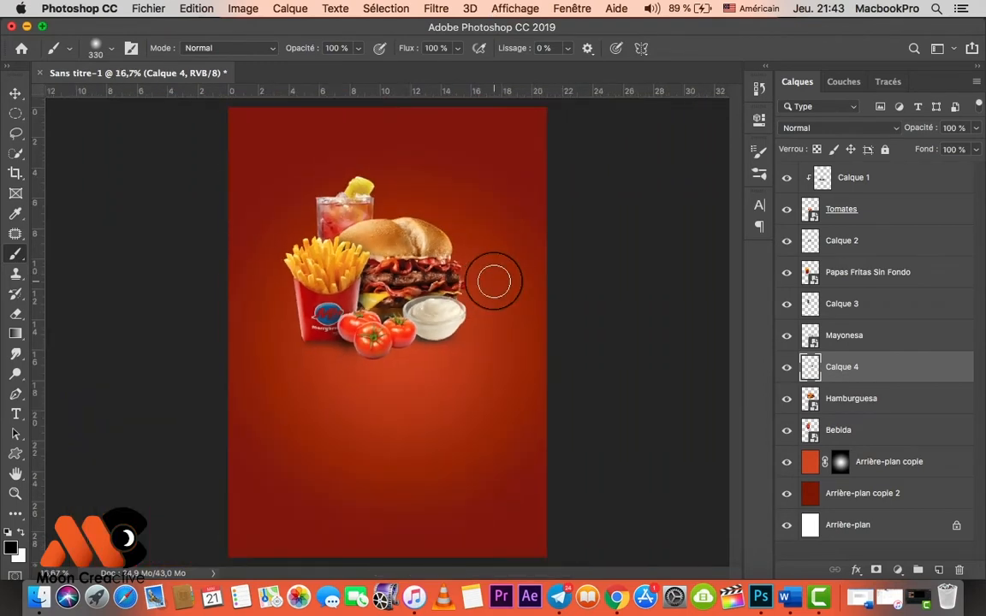
click(882, 459)
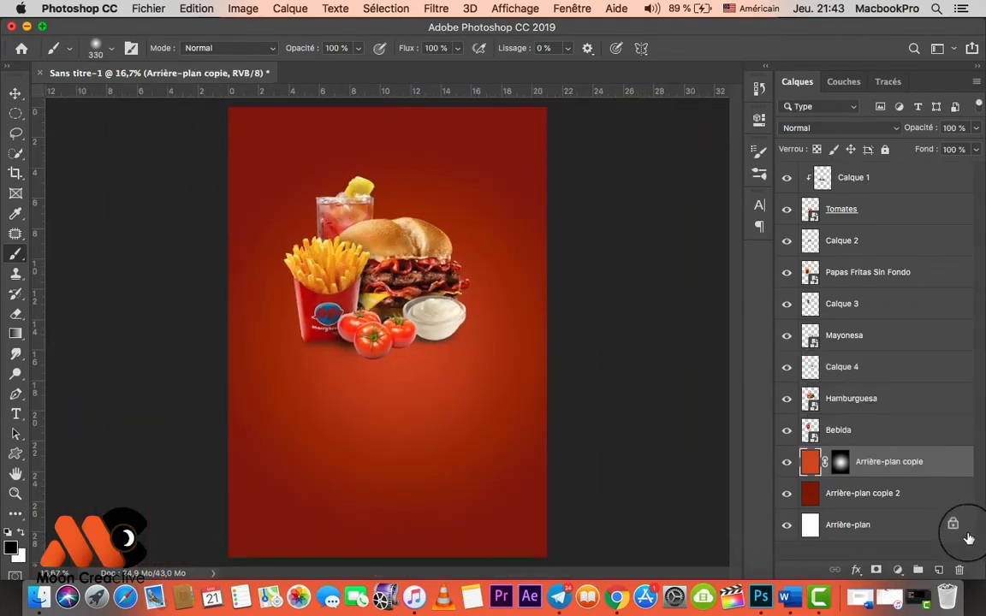
click(939, 571)
click(376, 378)
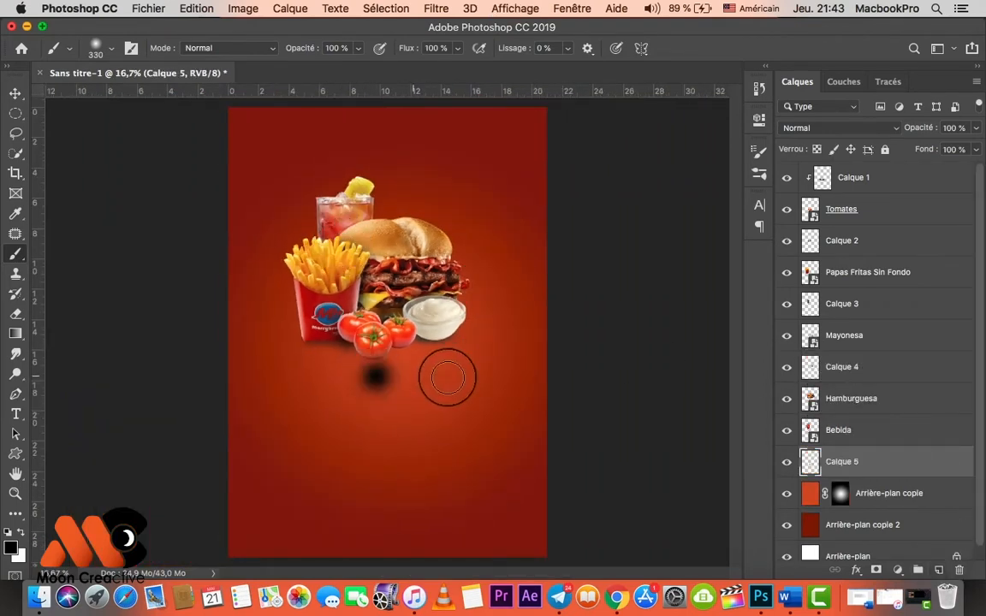
Stretch the black spot horizontally into a wide, flat shadow and centre it beneath the food composition
key(v)
drag(408, 376, 585, 377)
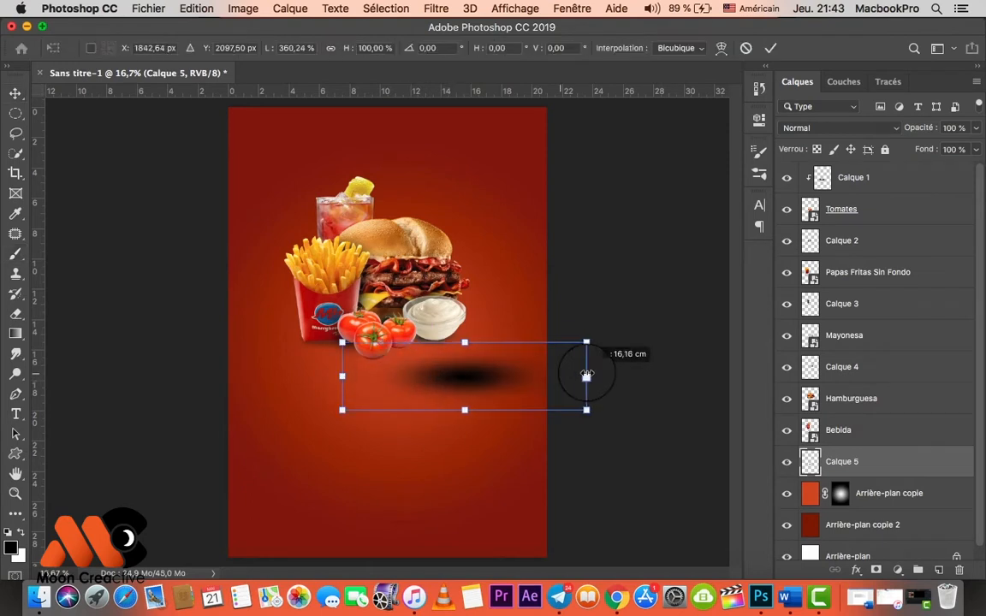
mouse_move(480, 377)
mouse_down()
mouse_move(385, 374)
mouse_move(689, 374)
mouse_up()
key(Return)
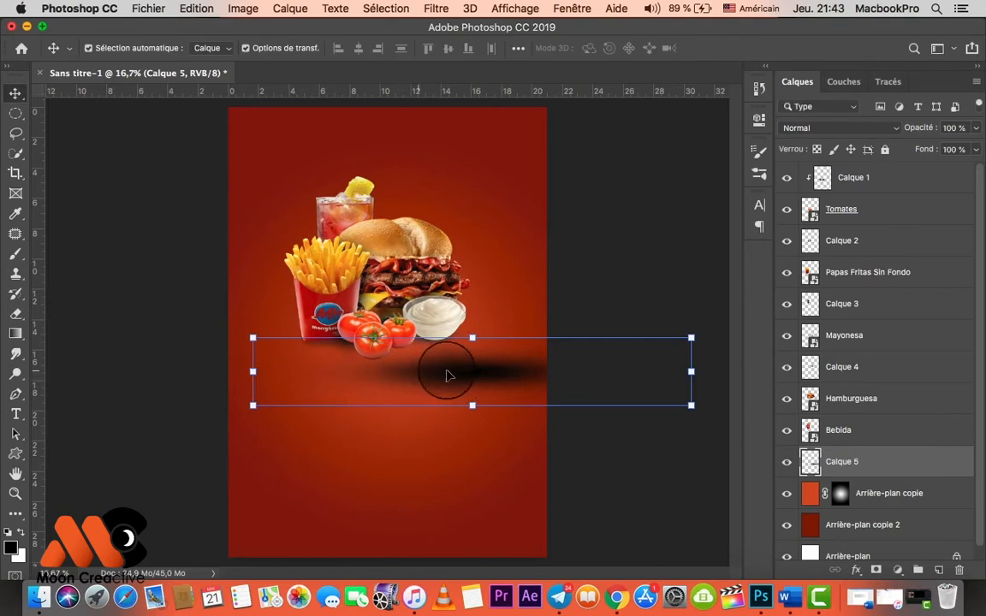
drag(447, 374, 387, 380)
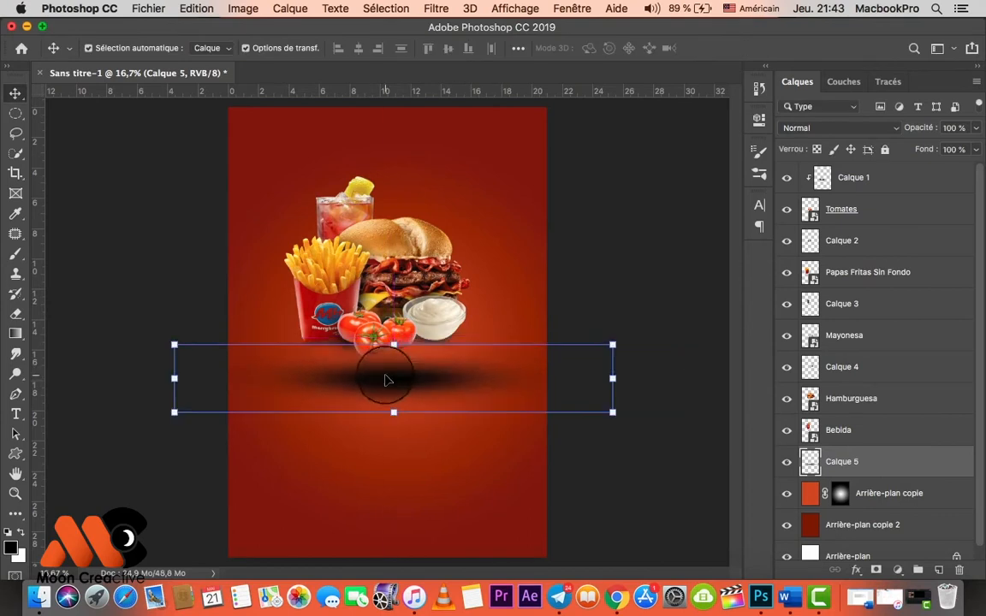
Lower the ground shadow layer's opacity to 81% and apply a Gaussian Blur to it
drag(937, 126, 896, 128)
click(436, 9)
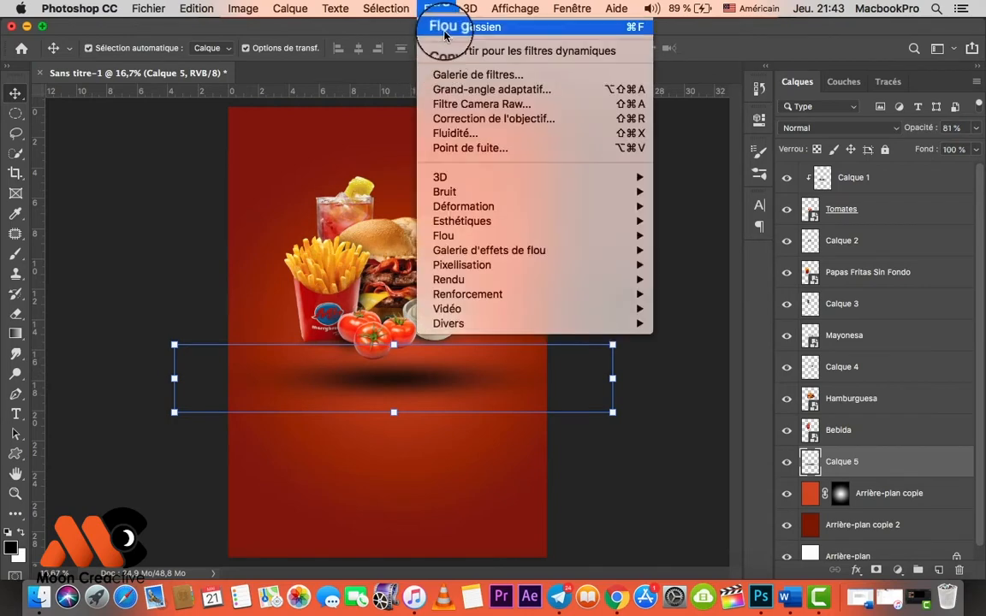
click(449, 27)
Narrow the ground shadow to about 83% of its width and move it slightly up, centred under the food
drag(484, 373, 484, 366)
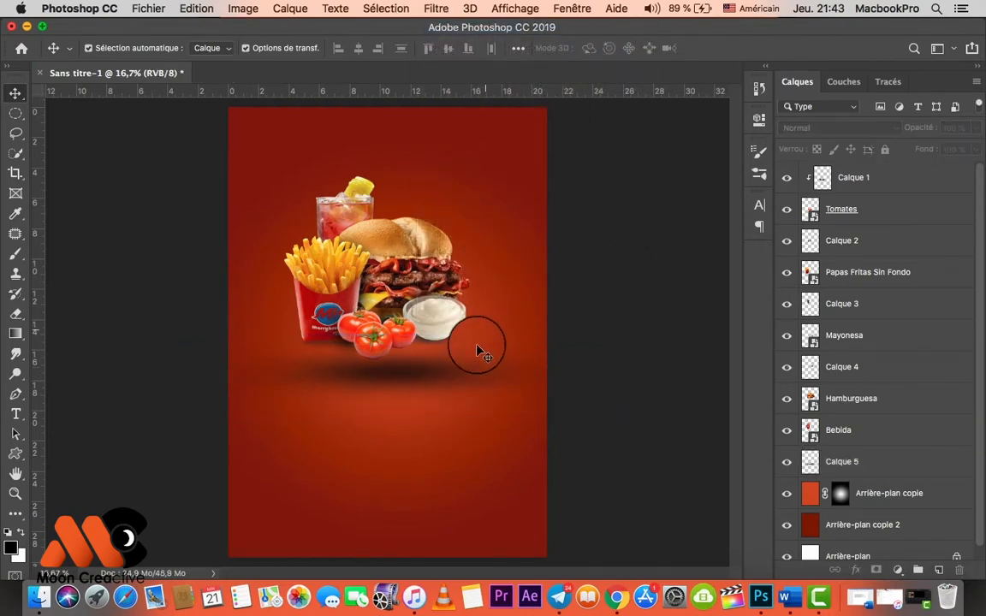
drag(605, 371, 531, 372)
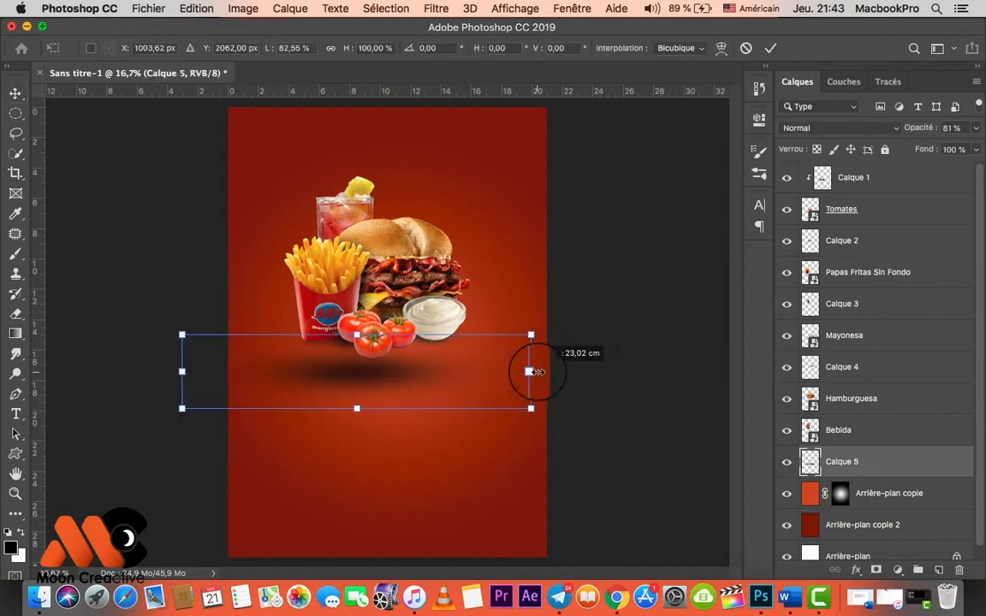
mouse_move(389, 377)
mouse_down()
mouse_move(409, 379)
mouse_move(396, 370)
mouse_up()
key(Return)
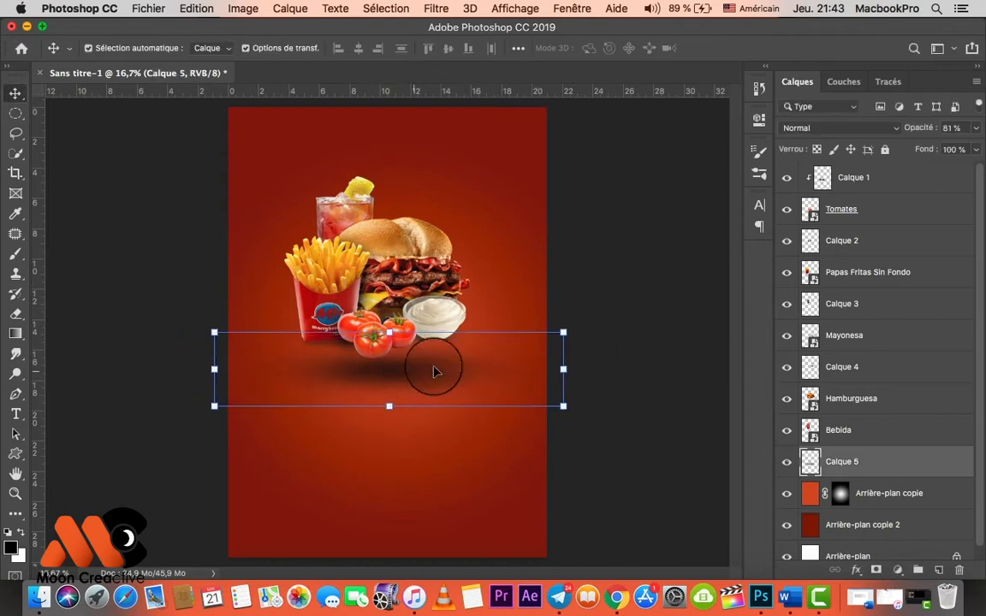
click(440, 533)
click(646, 375)
key(super+minus)
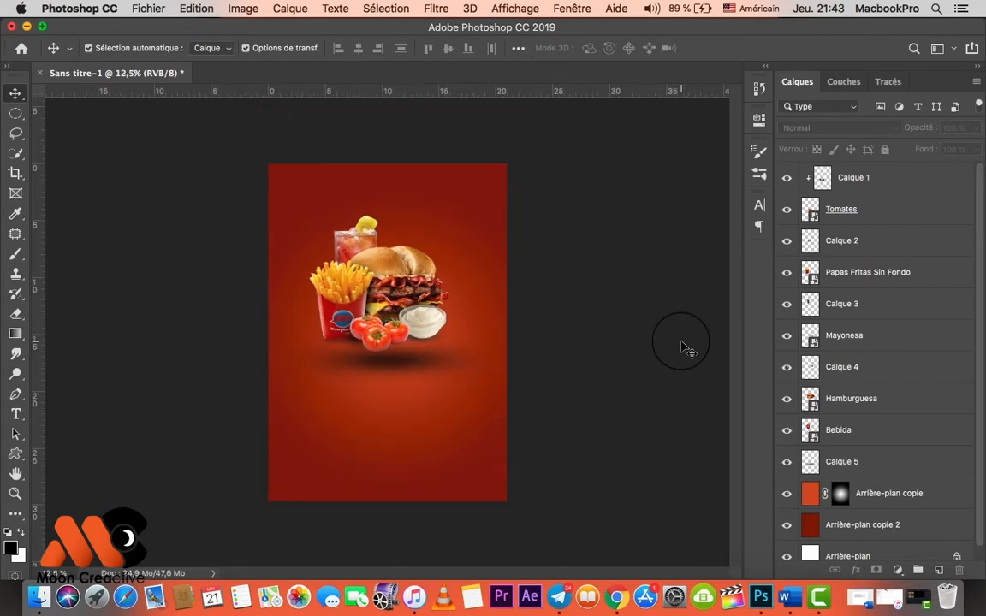
key(super+plus)
Place the OGA3KP0 texture over the whole poster above Arrière-plan copie and set its blend mode to Densité couleur -
click(781, 492)
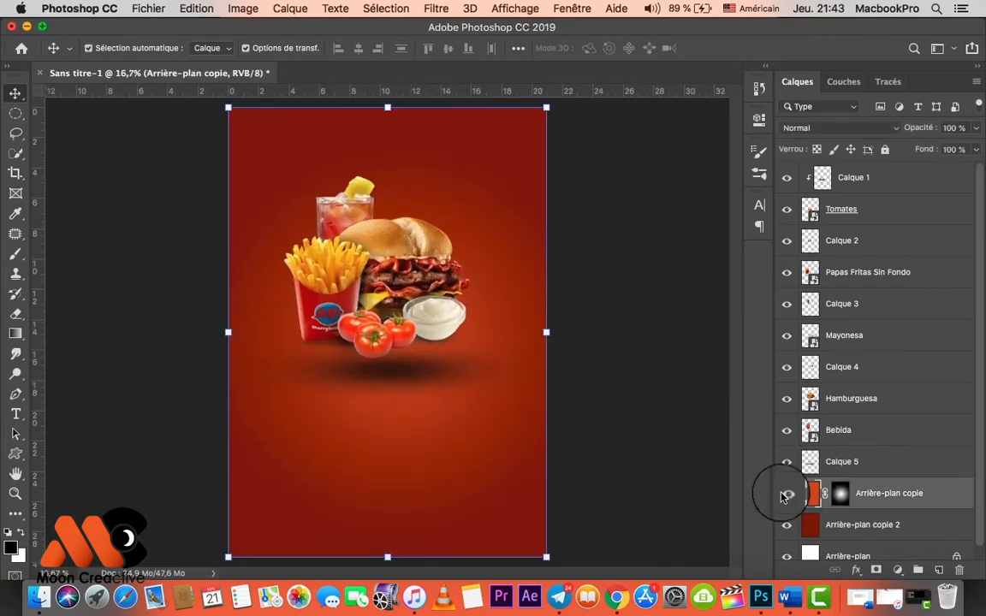
click(38, 597)
drag(308, 249, 394, 607)
drag(405, 492, 402, 352)
drag(394, 465, 393, 557)
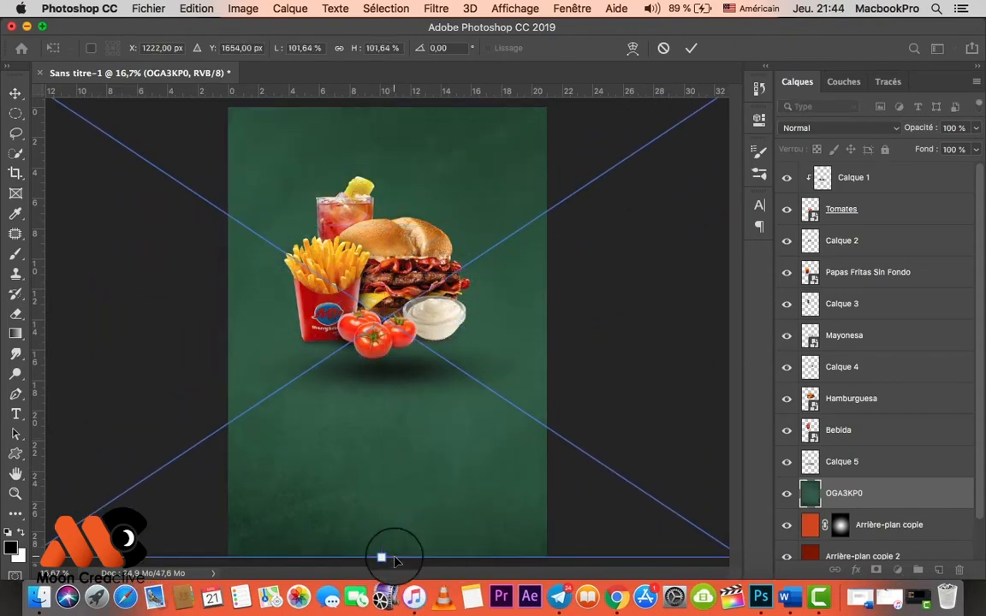
click(887, 130)
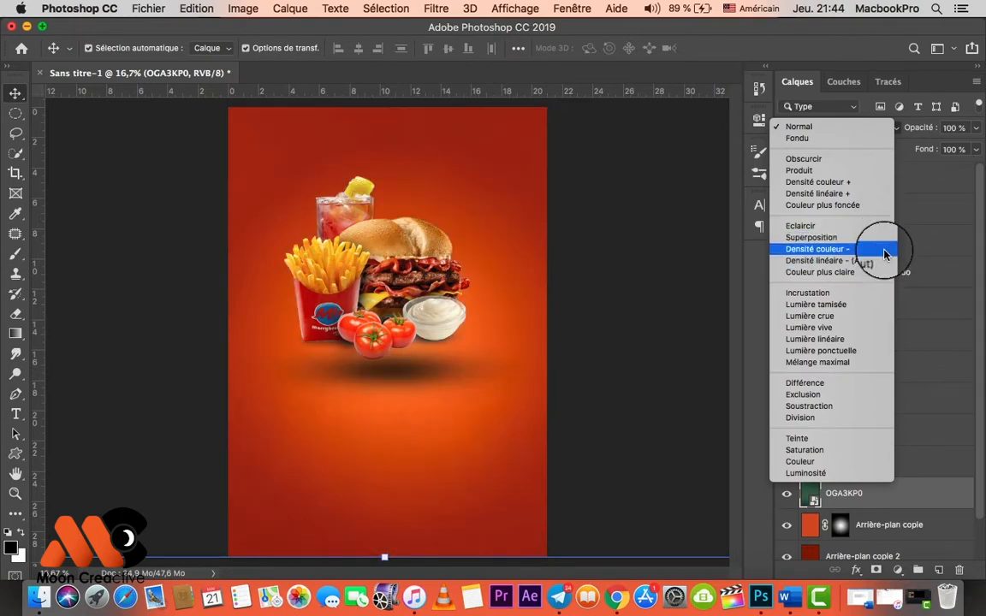
click(885, 252)
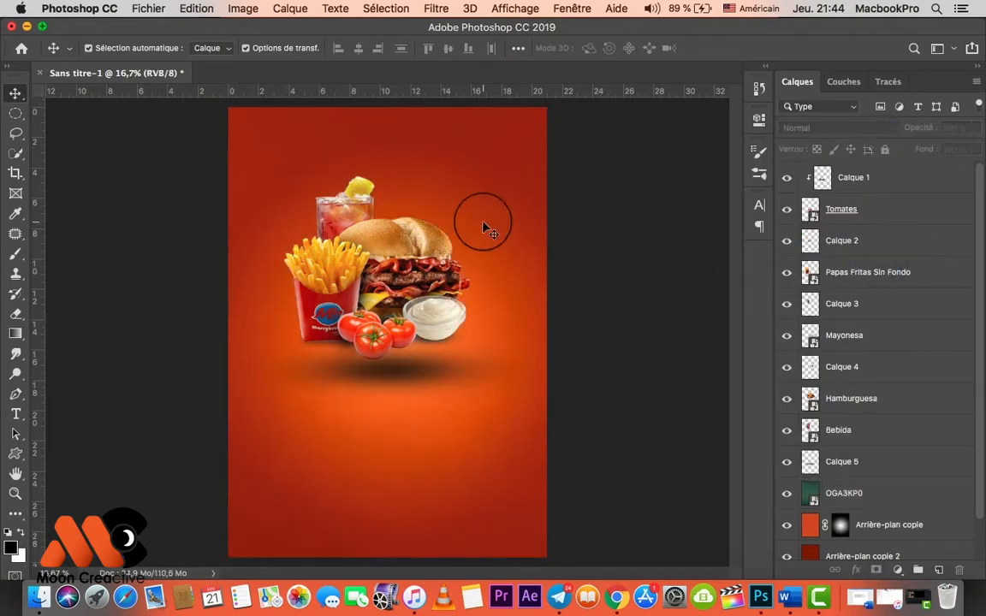
Add the text "restaurant" in Tw Cen MT Bold above the food composition, with a size of 94 pt
key(super+plus)
scroll(483, 229, up, 5)
scroll(484, 229, down, 3)
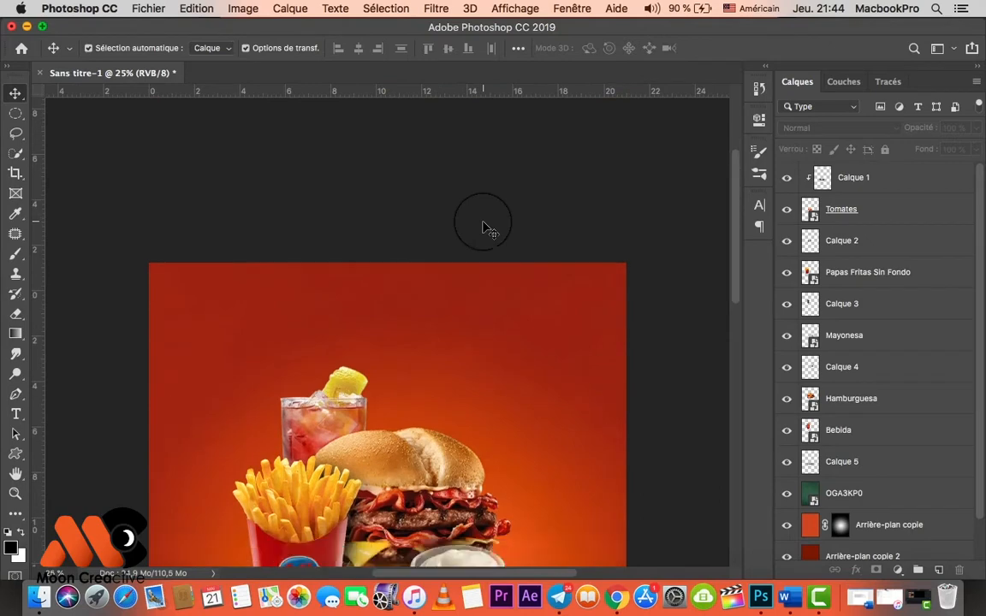
scroll(484, 229, down, 3)
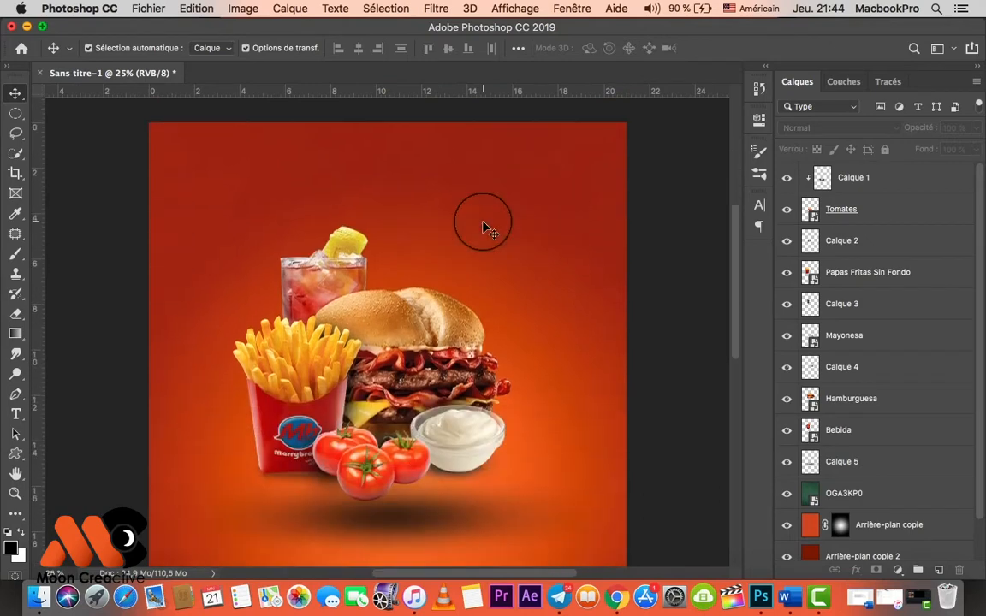
click(15, 414)
click(289, 190)
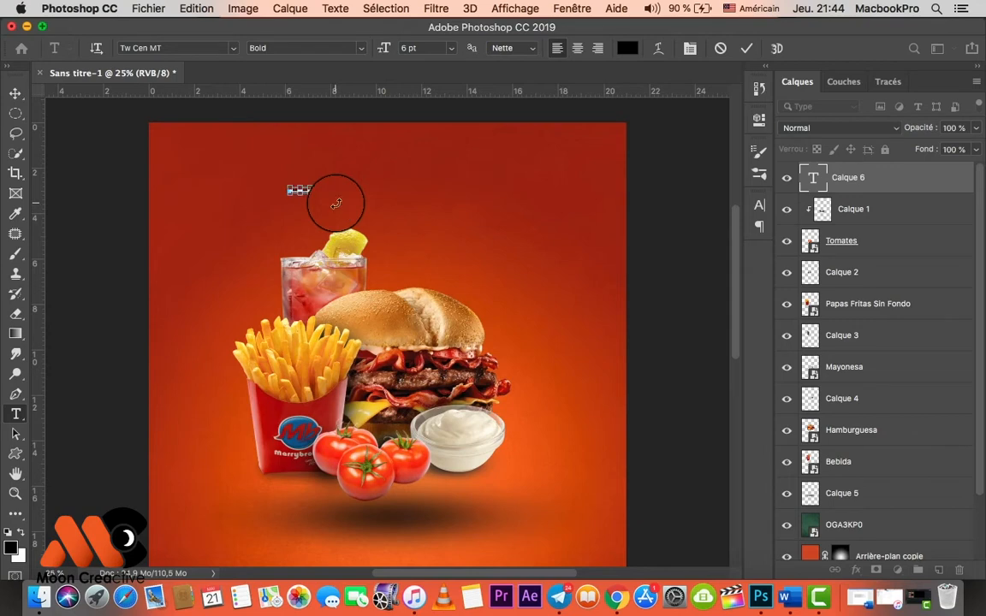
drag(384, 48, 439, 220)
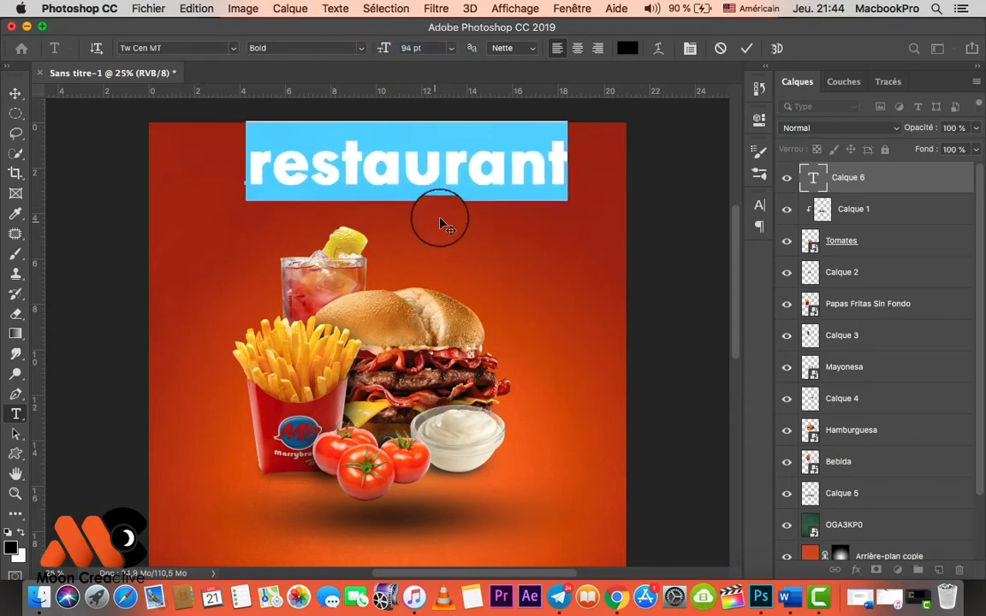
Switch the restaurant text to all caps and set its size to 60 pt
click(689, 53)
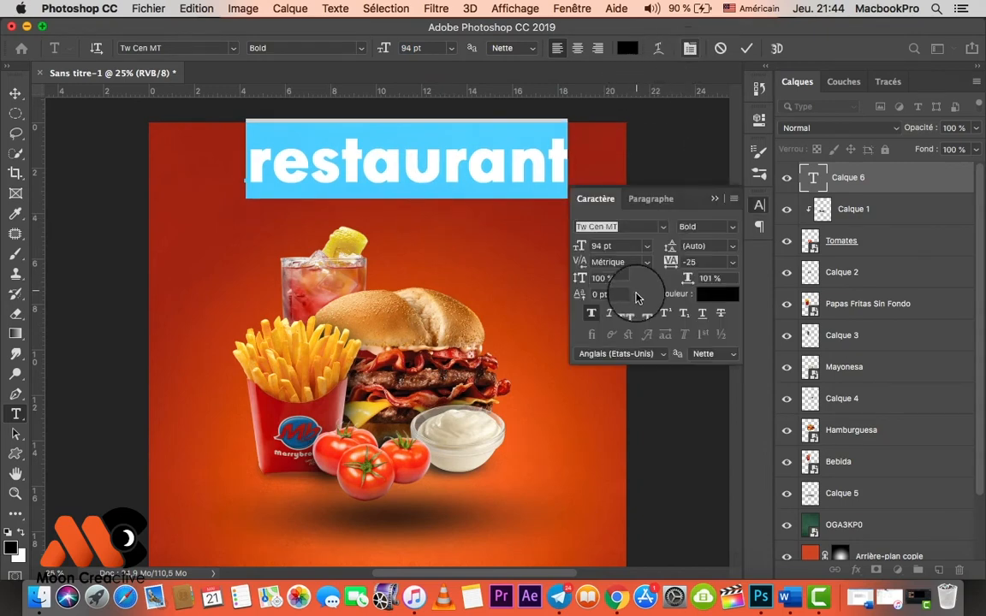
click(629, 312)
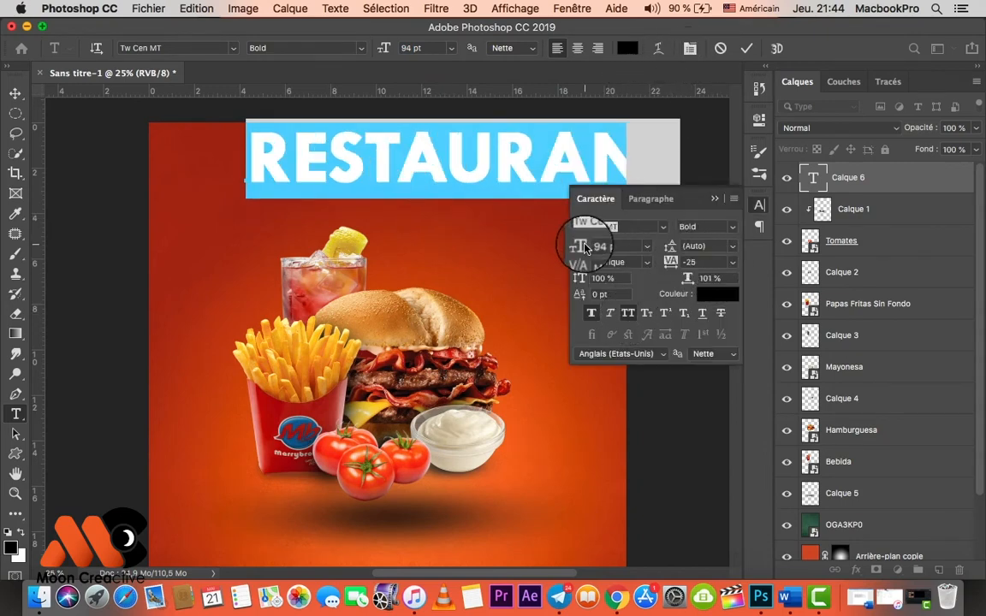
drag(581, 247, 558, 249)
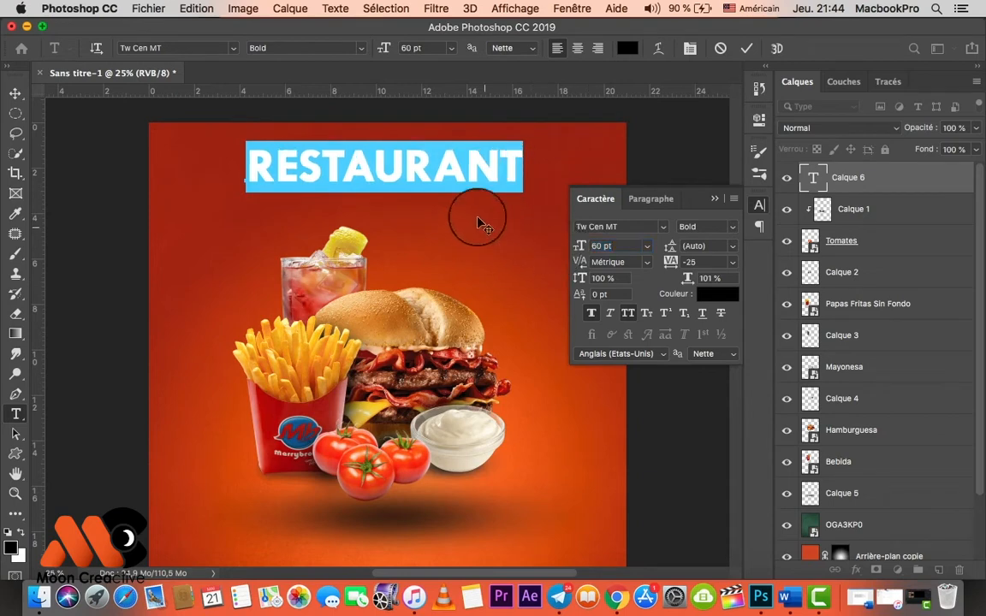
Set the RESTAURANT text's size to 50 pt and move it to the poster's upper-right area
drag(472, 206, 548, 195)
drag(581, 247, 573, 248)
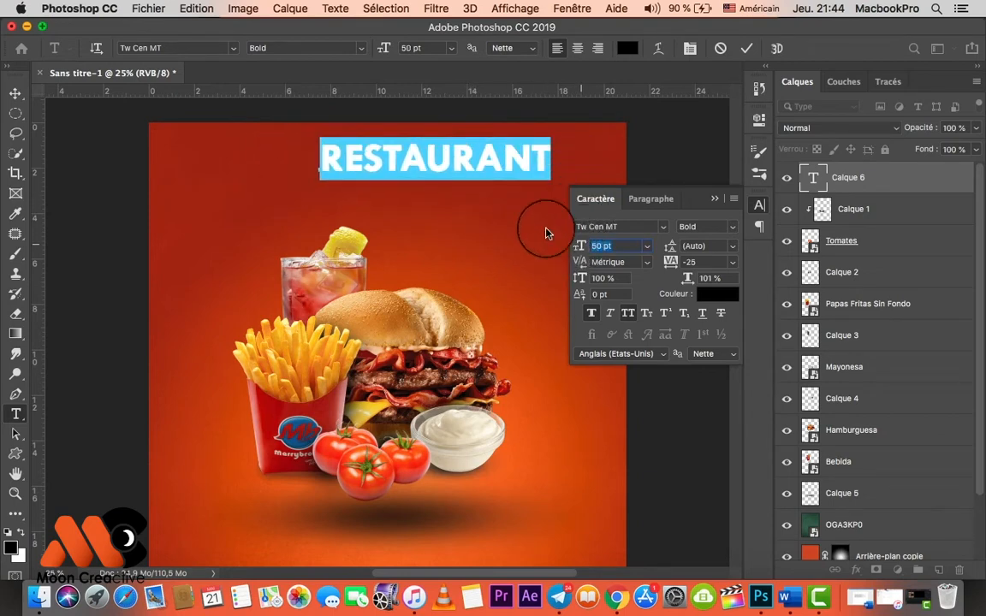
drag(502, 193, 535, 186)
Keep the RESTAURANT text in the Bold style and commit the text edit
click(719, 225)
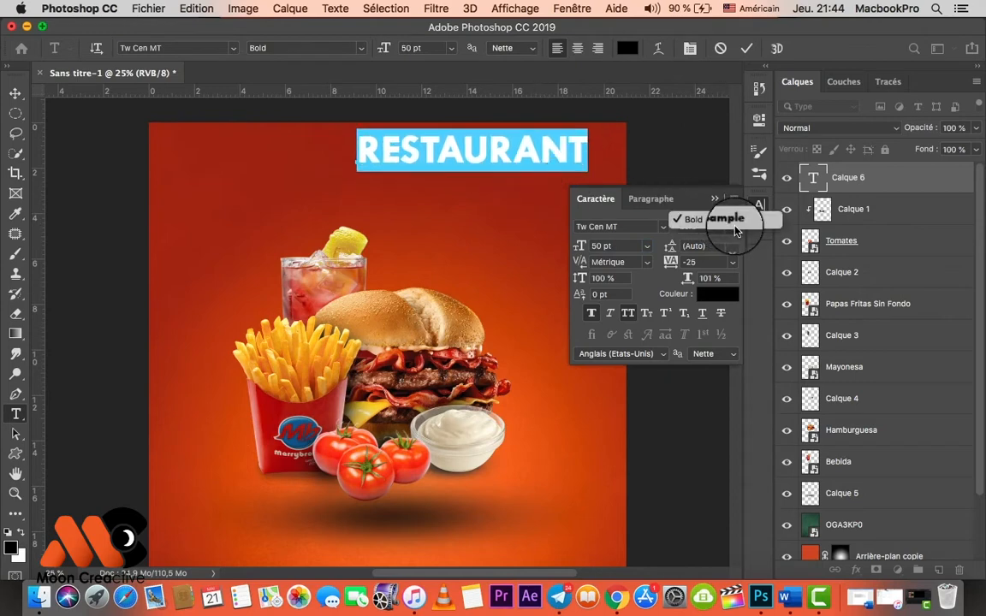
click(707, 219)
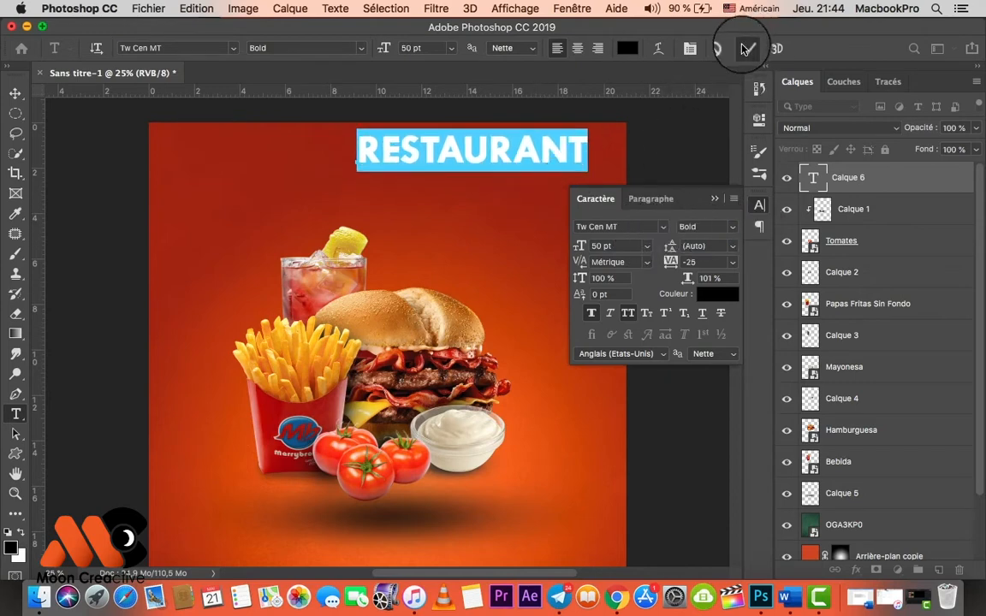
click(747, 48)
click(715, 199)
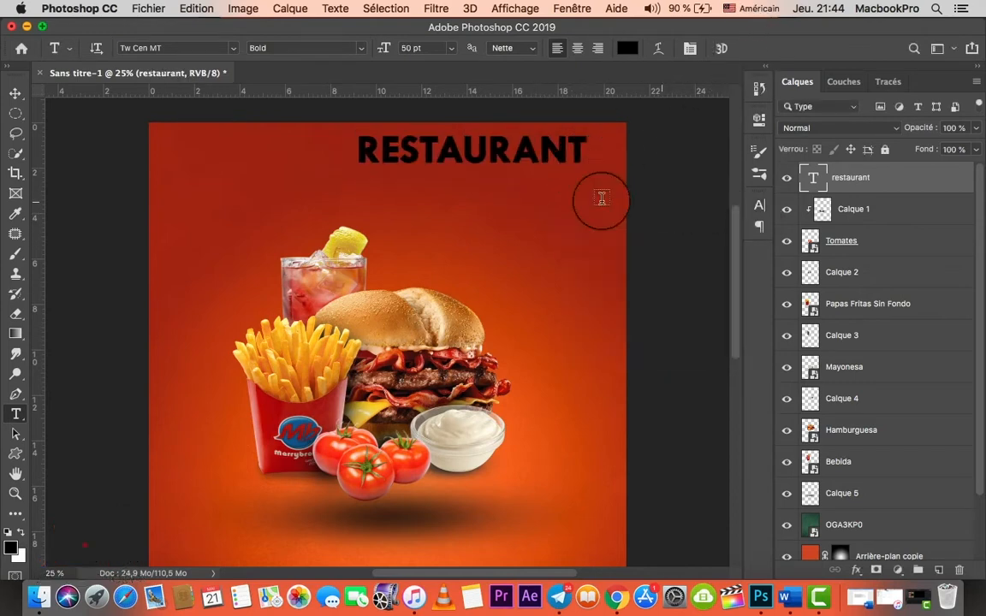
Duplicate the RESTAURANT text directly below the original and replace the copy's wording with "Amoul Faye"
key(super+j)
click(493, 164)
drag(501, 212, 502, 238)
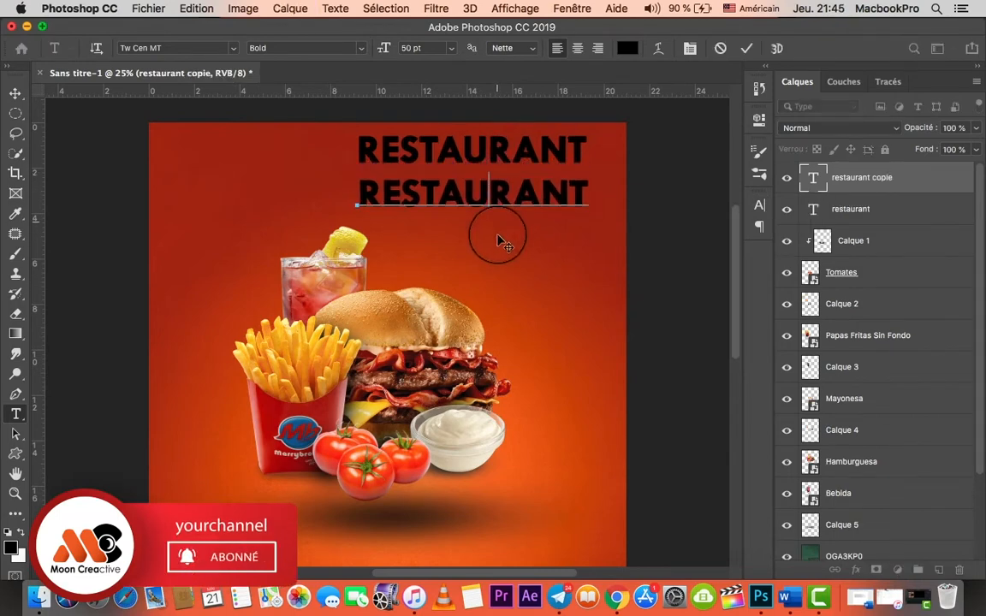
key(super+a)
text(AMOUL S)
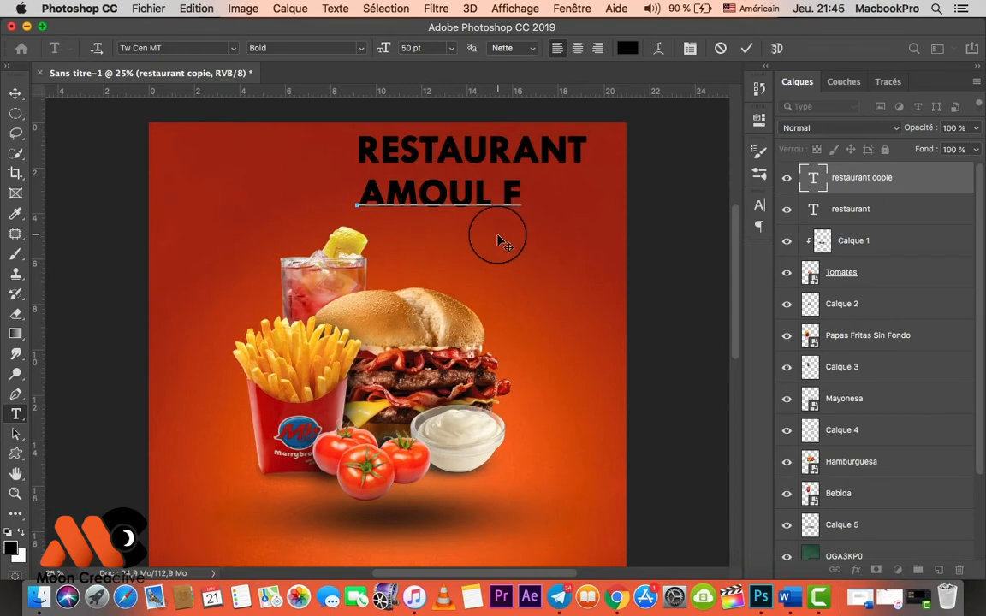
Turn off all caps for the Amoul Faye text and set its font to Back to Black Demo
key(super+a)
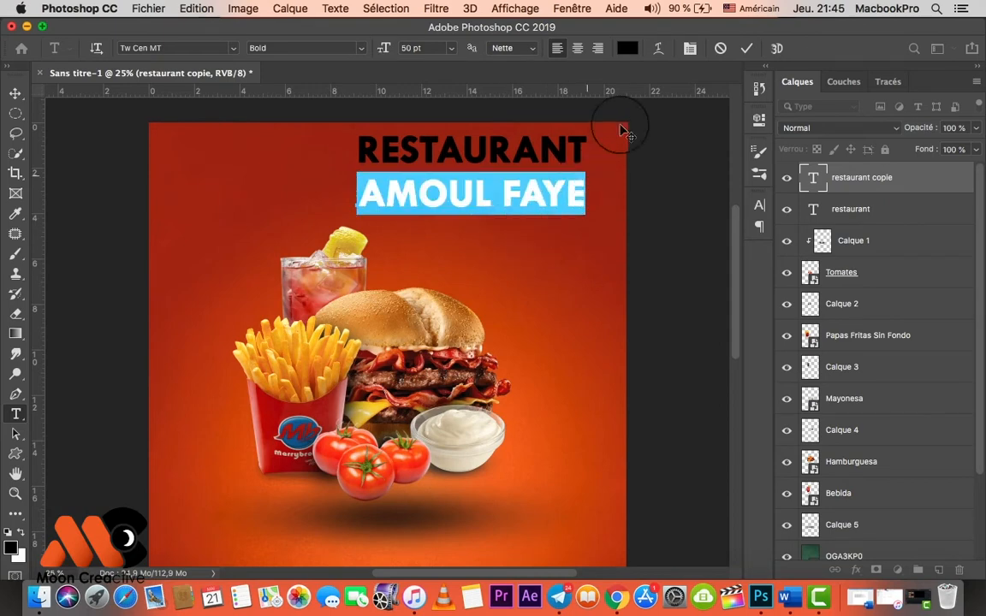
click(690, 47)
click(628, 313)
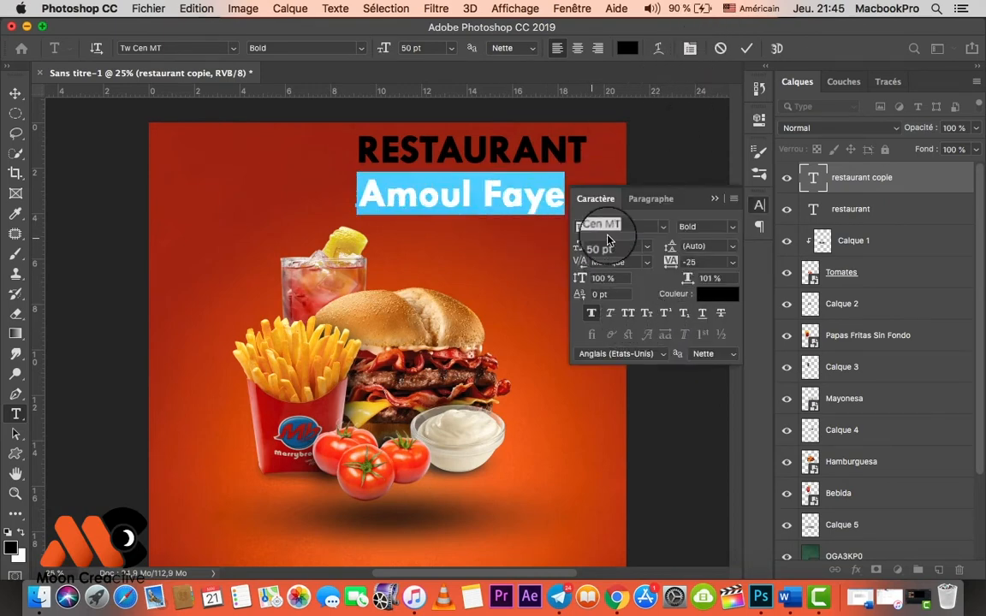
click(662, 226)
click(681, 291)
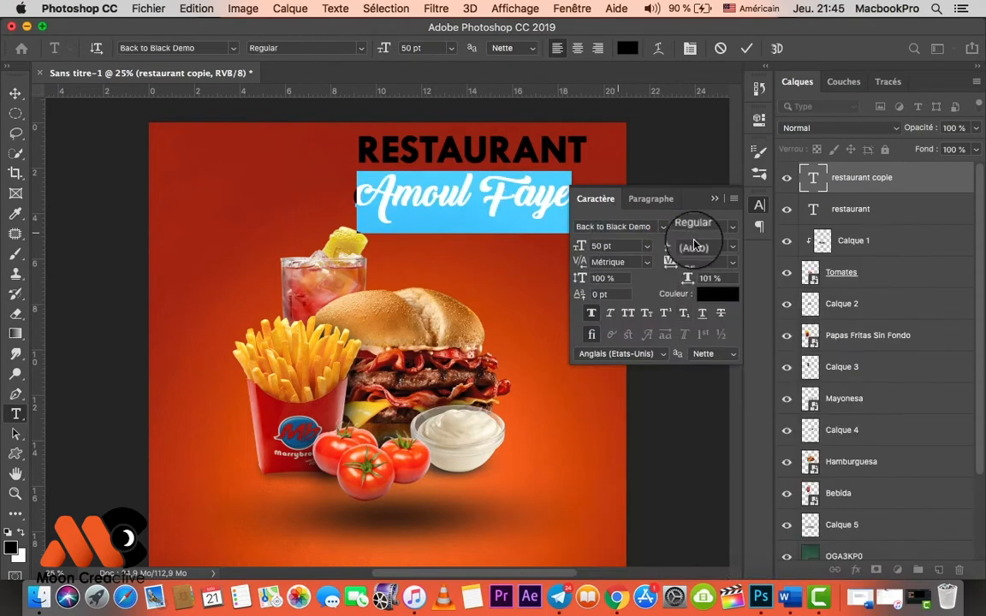
Set the Amoul Faye text colour to white (ffffff)
click(717, 294)
click(546, 204)
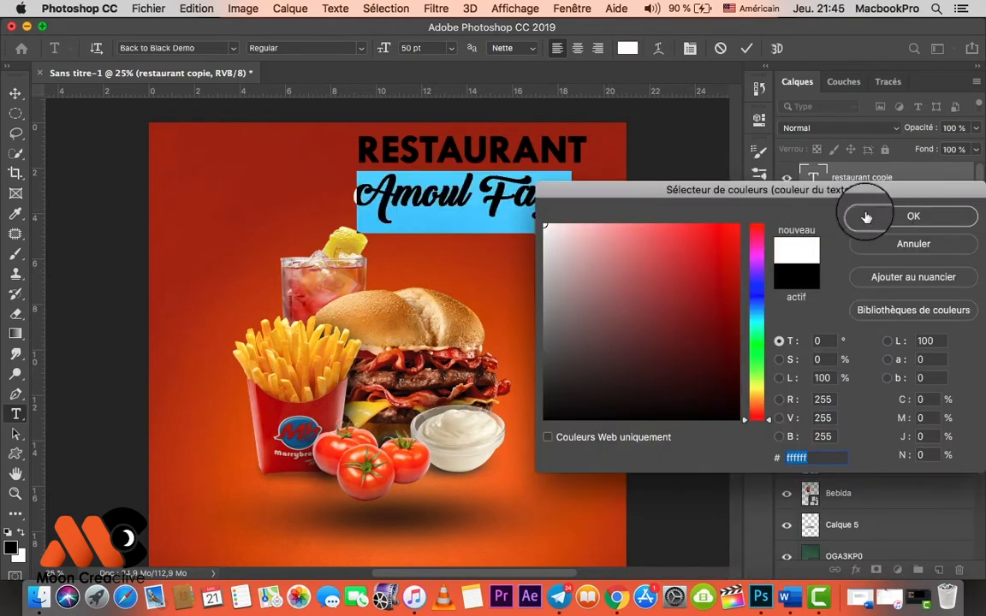
click(874, 215)
Set the Amoul Faye text to 32 pt and position it over the lower edge of the RESTAURANT title
mouse_move(584, 248)
mouse_down()
mouse_move(565, 246)
mouse_move(587, 248)
mouse_up()
drag(474, 240, 533, 213)
click(747, 48)
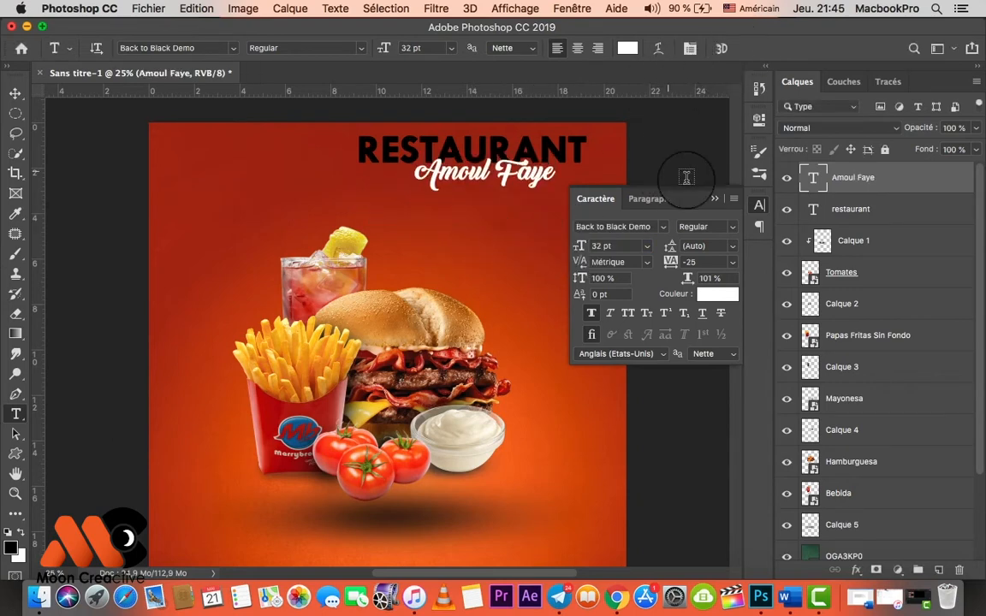
click(715, 198)
double_click(895, 188)
drag(637, 124, 645, 238)
click(447, 524)
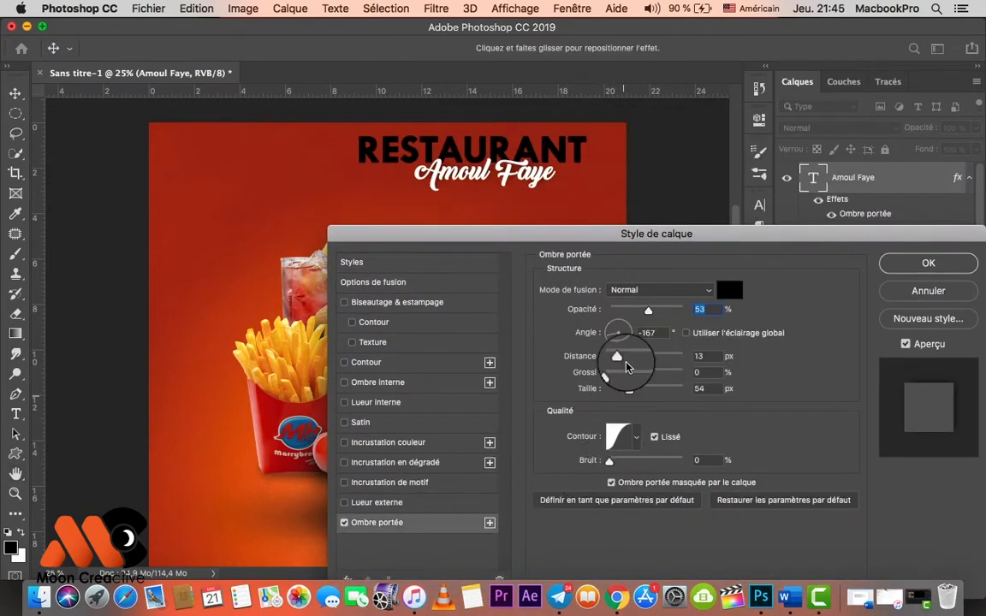
drag(611, 377, 628, 360)
drag(648, 310, 634, 310)
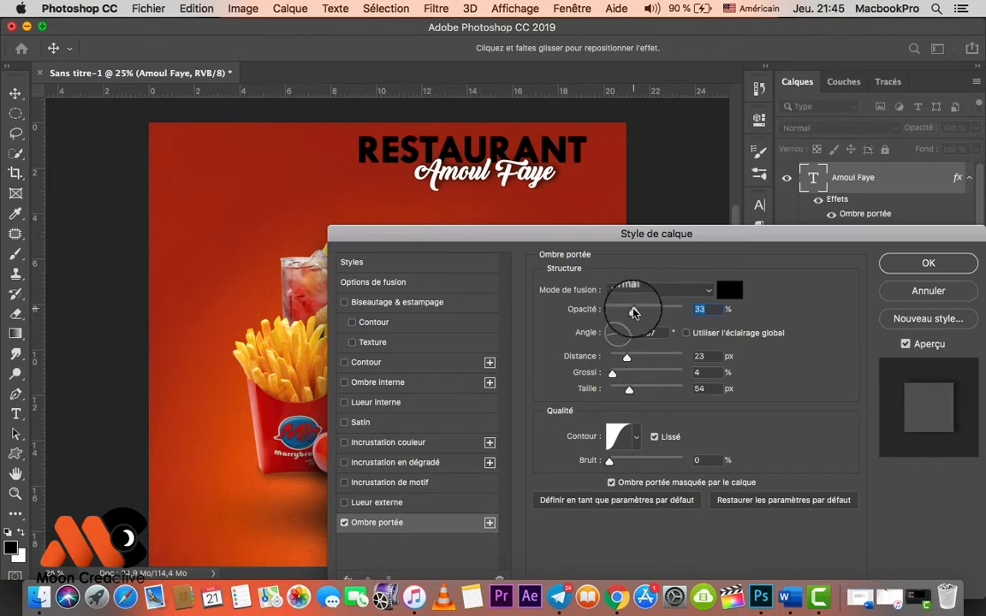
Enable the Biseautage & estampage effect on the Amoul Faye layer and apply the layer style
click(445, 283)
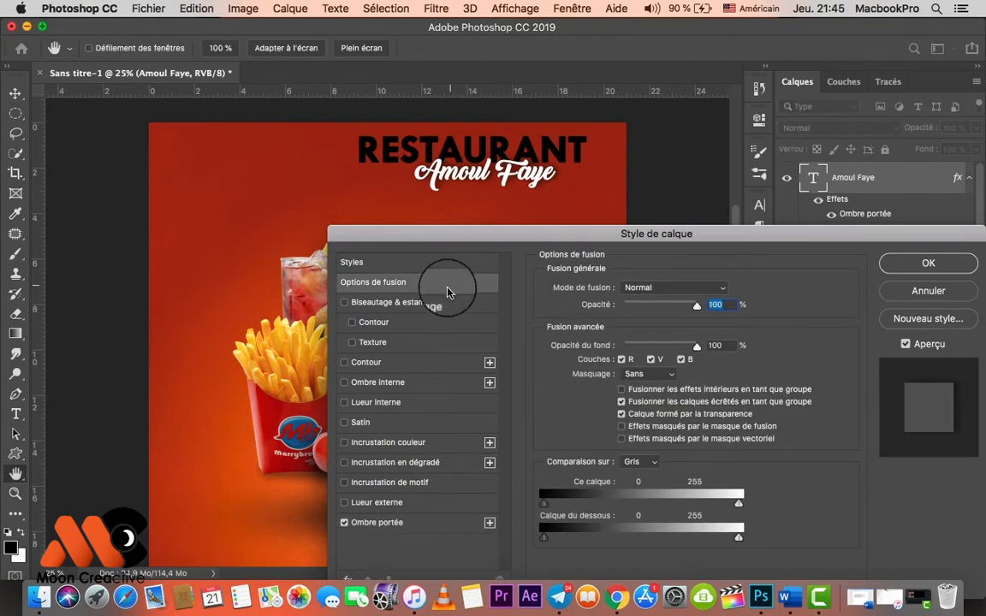
click(444, 302)
key(Return)
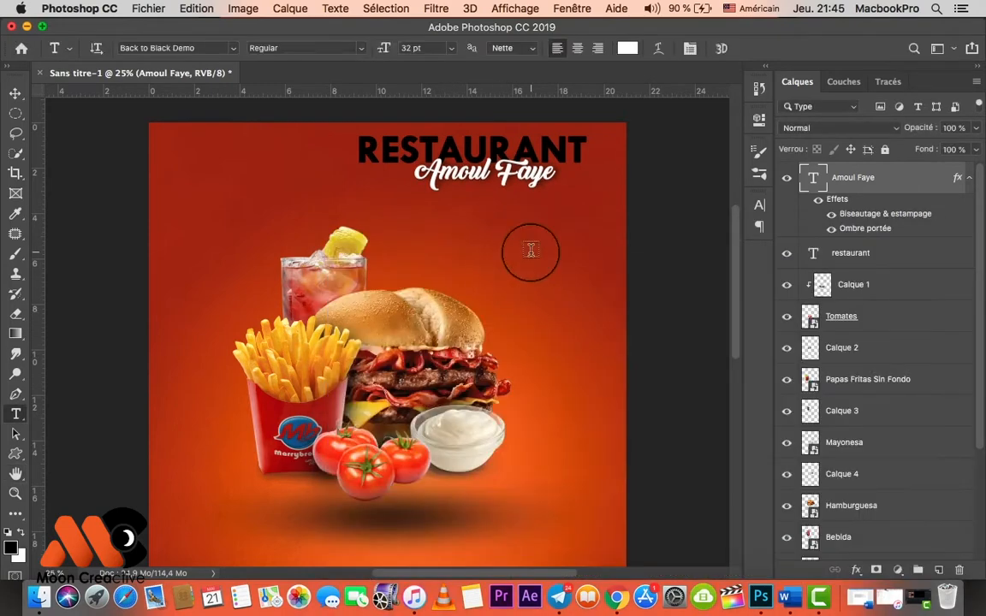
Nudge the Amoul Faye text horizontally until it sits slightly further left under RESTAURANT, and deselect it
key(v)
key(Left)
key(Left)
key(Left)
key(Left)
key(Left)
key(Left)
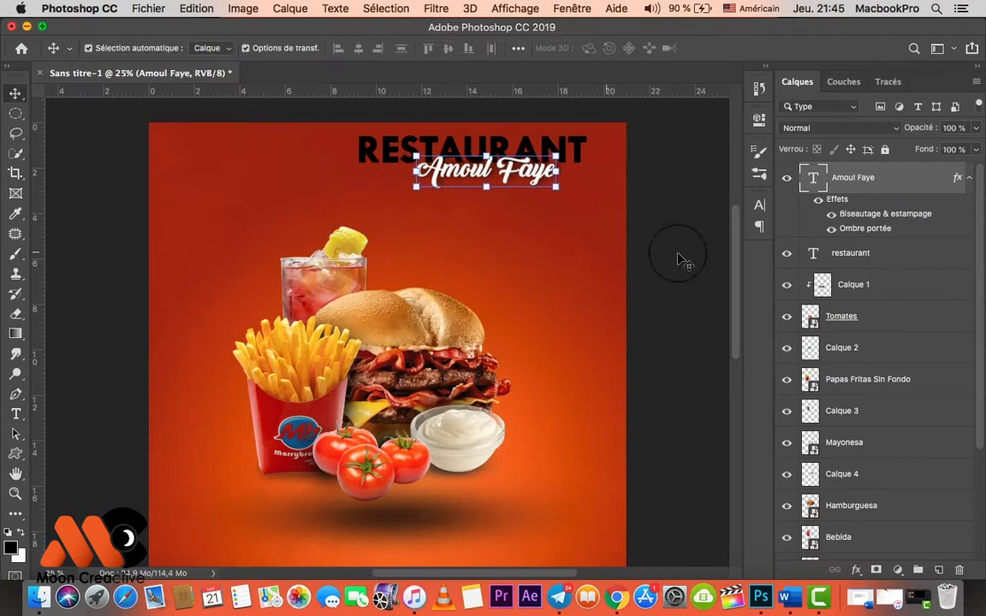
key(shift+Right)
key(shift+Right)
key(shift+Right)
key(shift+Right)
key(shift+Right)
key(shift+Right)
key(shift+Right)
key(shift+Right)
key(shift+Right)
key(shift+Right)
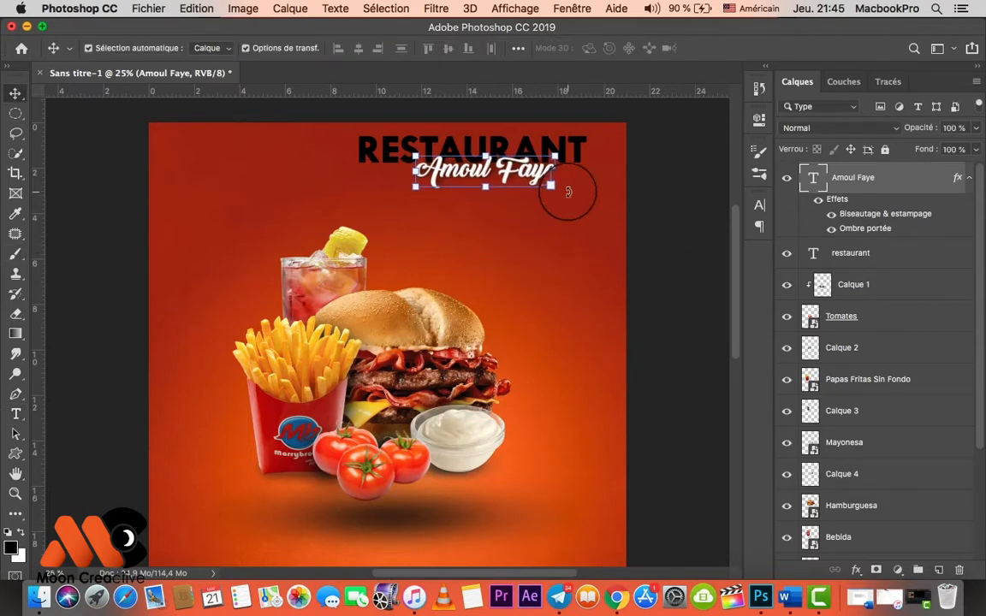
key(shift+Left)
key(shift+Left)
key(shift+Left)
key(shift+Left)
key(shift+Left)
key(shift+Left)
key(shift+Left)
key(shift+Left)
key(shift+Left)
key(shift+Left)
key(shift+Left)
key(shift+Left)
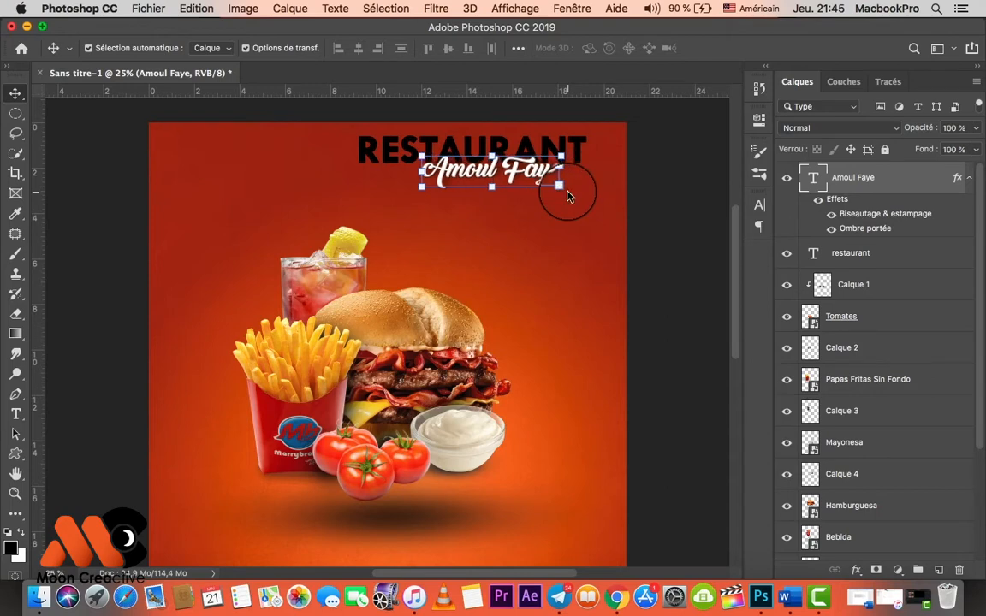
click(325, 220)
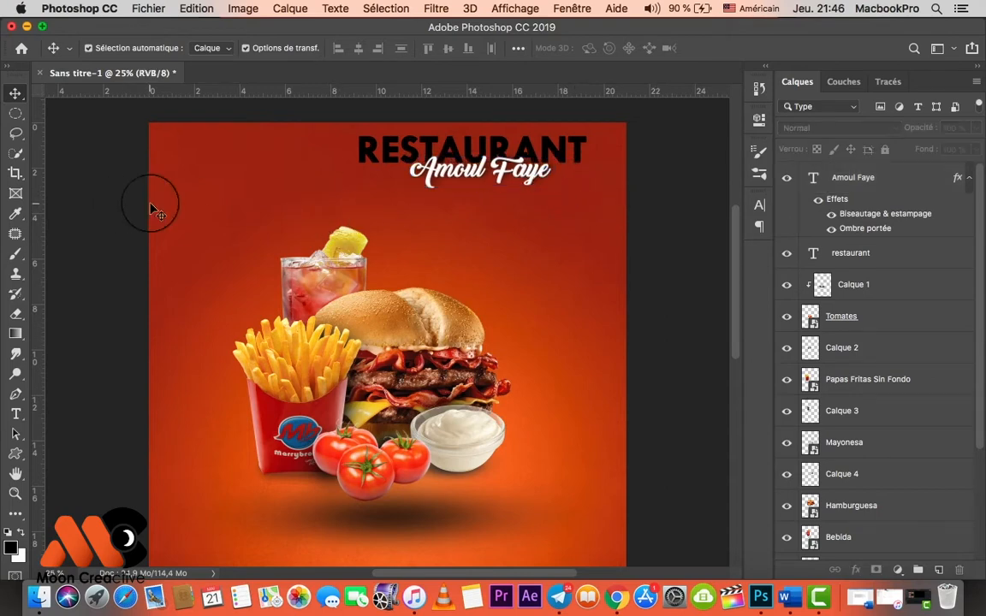
Set the foreground colour to an orange sampled from the poster background
key(super+minus)
key(super+plus)
key(super+plus)
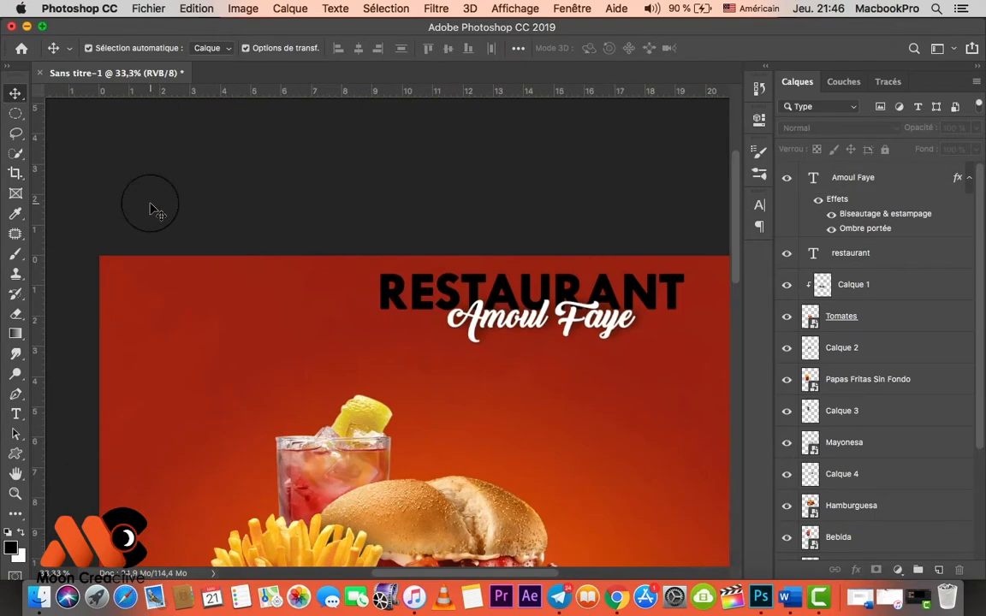
click(10, 548)
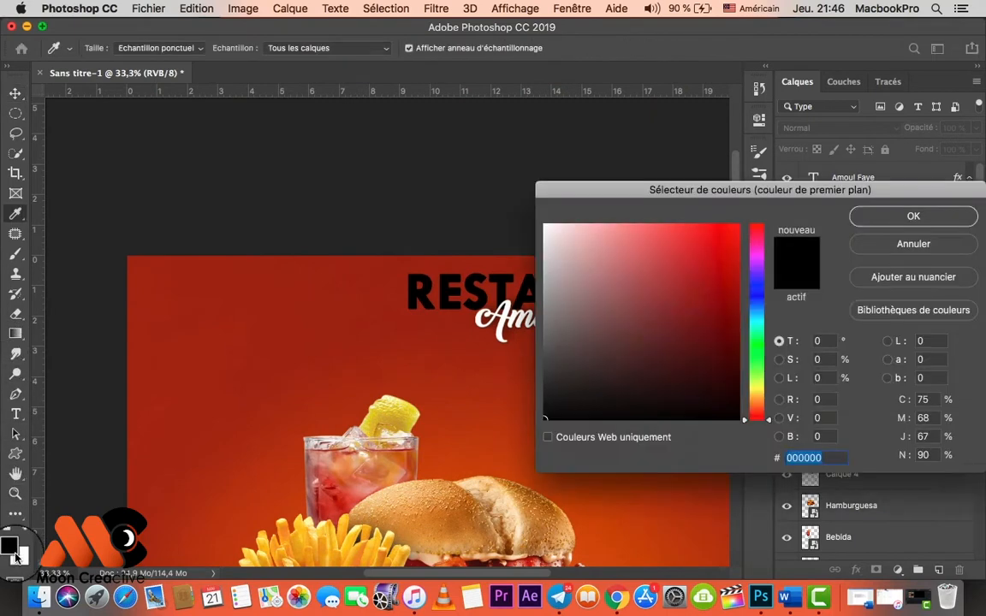
click(512, 454)
click(863, 226)
scroll(654, 398, down, 5)
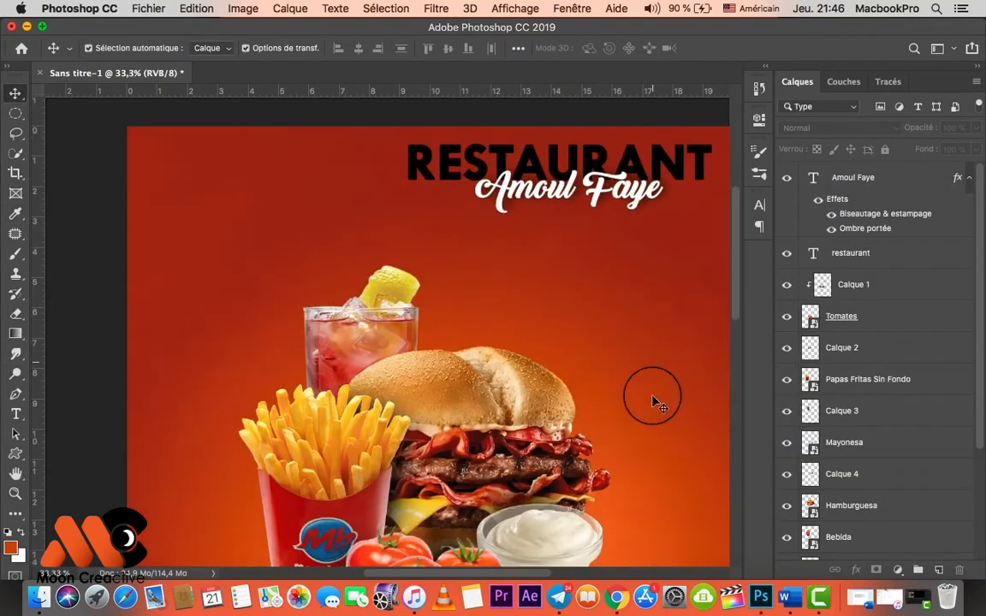
Change the foreground colour to the lighter orange e25922
click(11, 548)
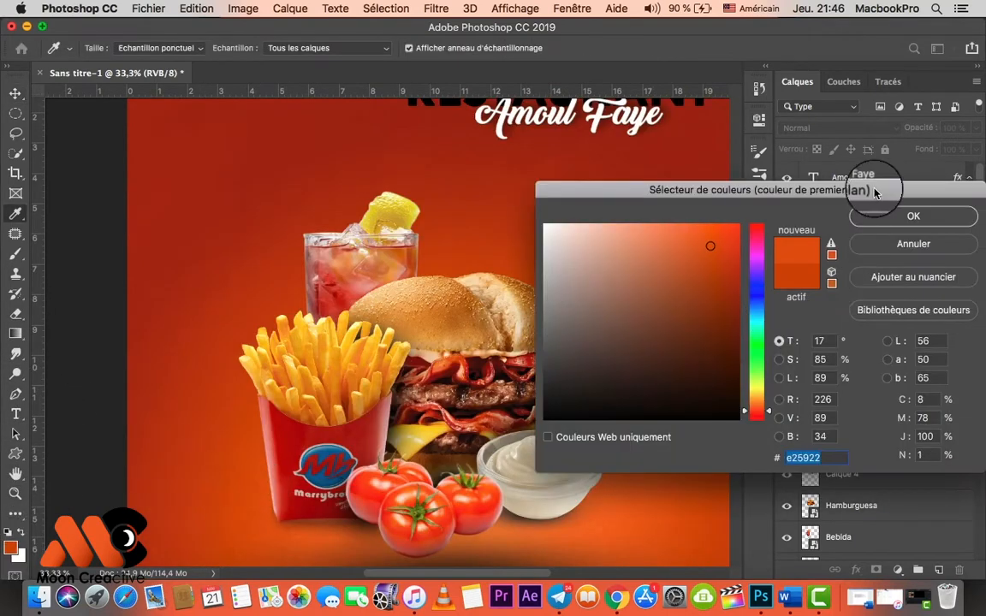
click(899, 216)
key(v)
Draw a rectangle about 696 by 128 px at the poster's upper-left, extending past the left edge
scroll(556, 308, up, 4)
scroll(455, 248, up, 1)
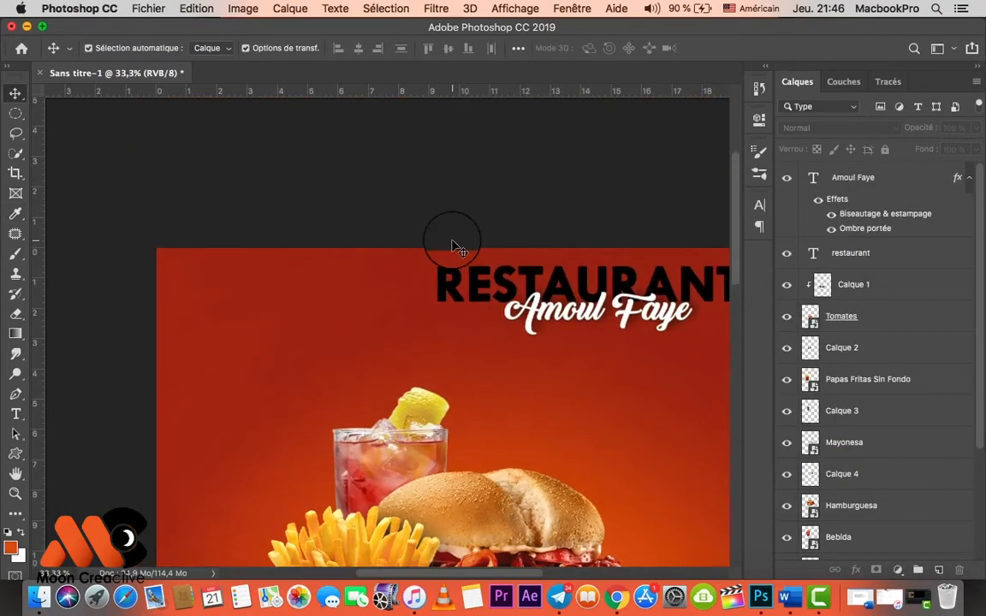
key(super+minus)
key(super+minus)
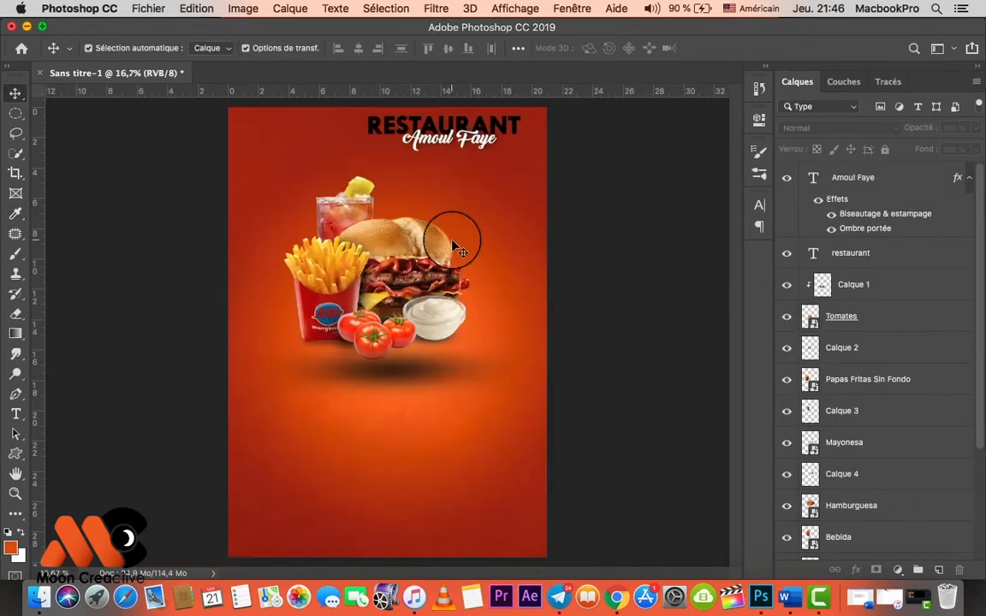
key(super+equal)
key(super+equal)
key(super+equal)
scroll(453, 246, up, 10)
scroll(428, 253, left, 6)
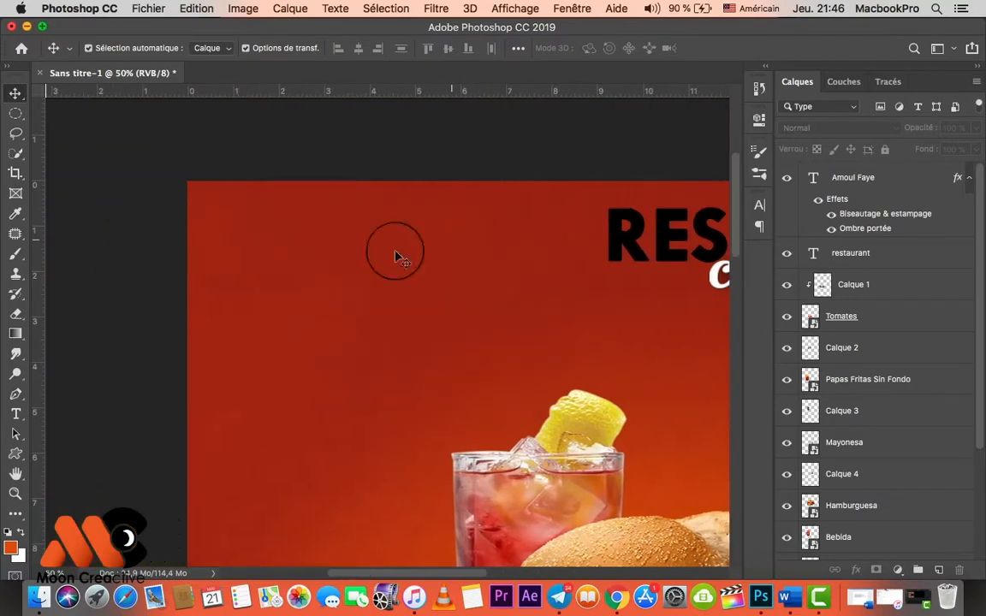
click(15, 454)
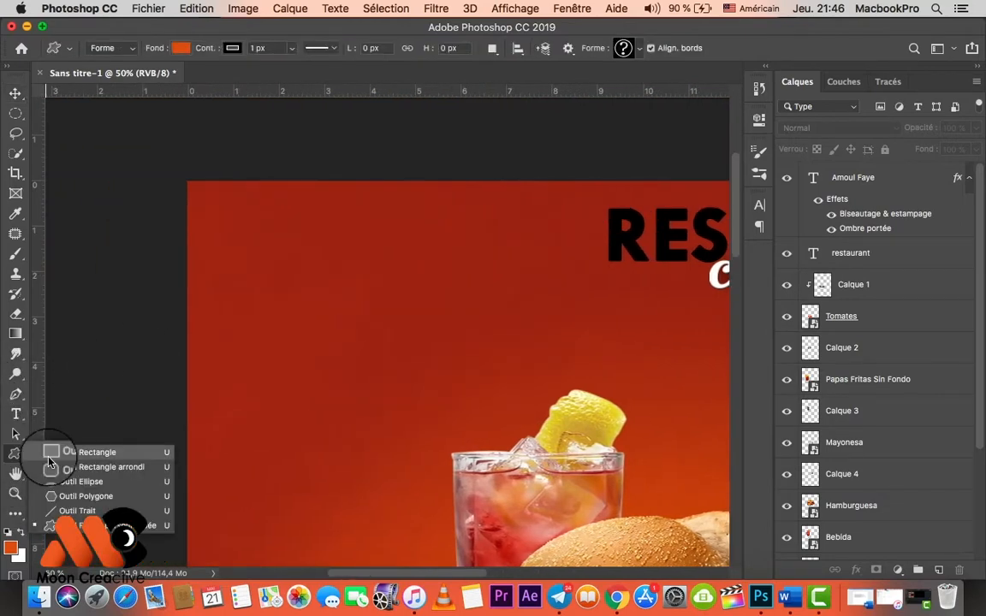
click(77, 449)
drag(165, 215, 433, 264)
click(714, 117)
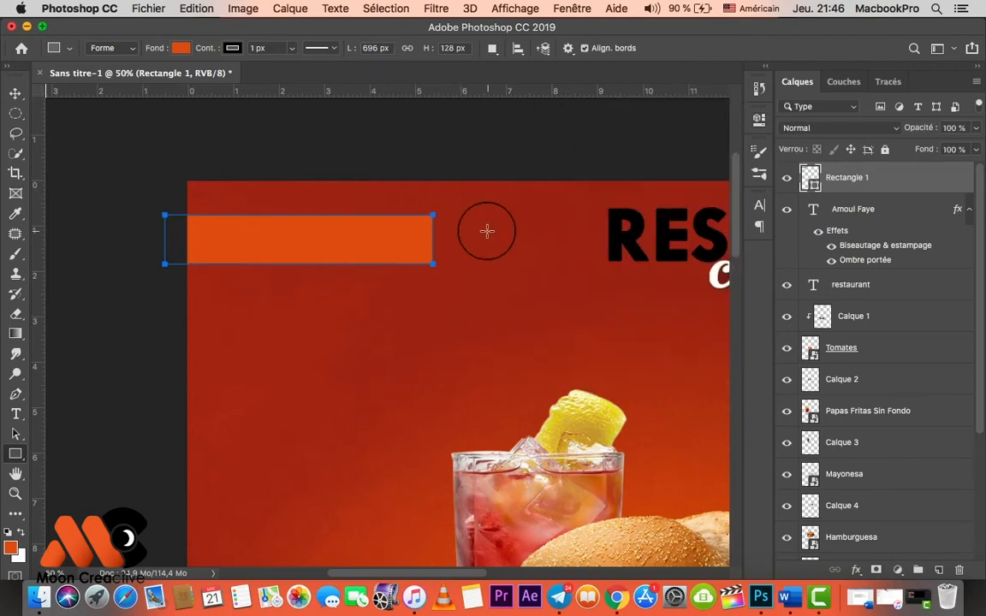
Fill the rectangle with the white background colour
key(super+BackSpace)
key(super+minus)
key(super+minus)
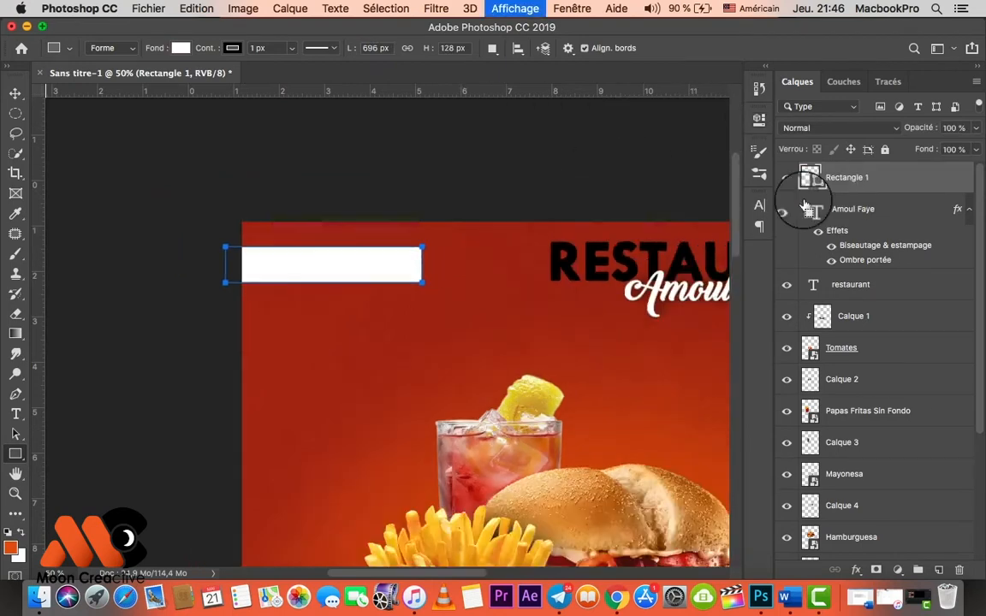
Nudge the white rectangle slightly down and add a layer mask to it
key(v)
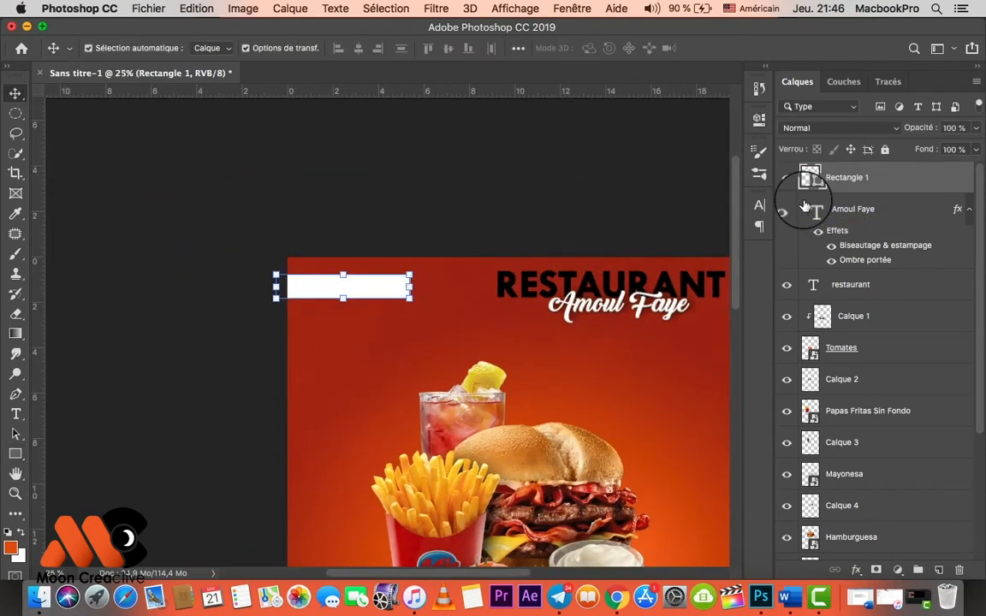
key(shift+Down)
key(shift+Down)
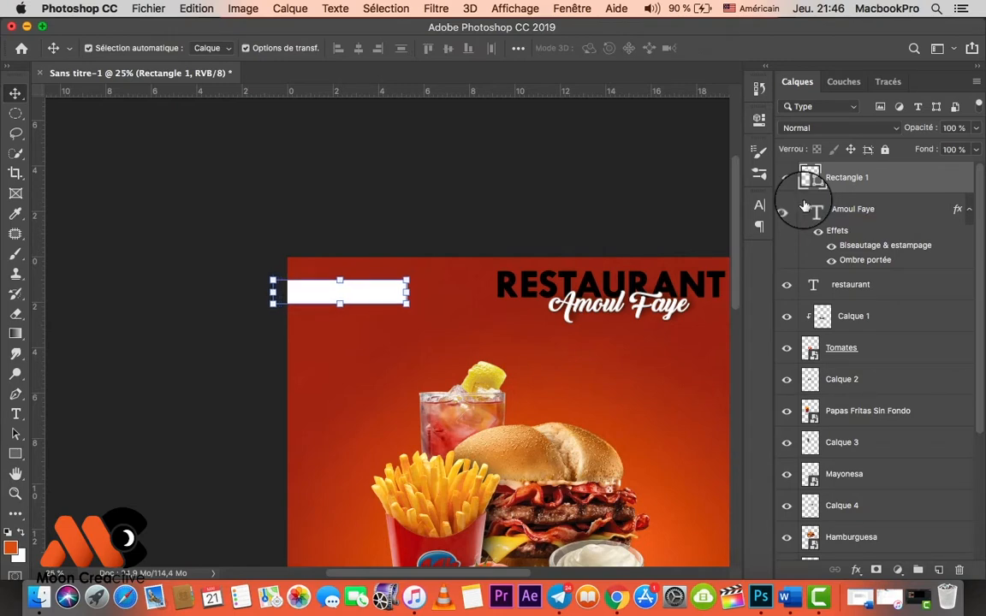
click(876, 570)
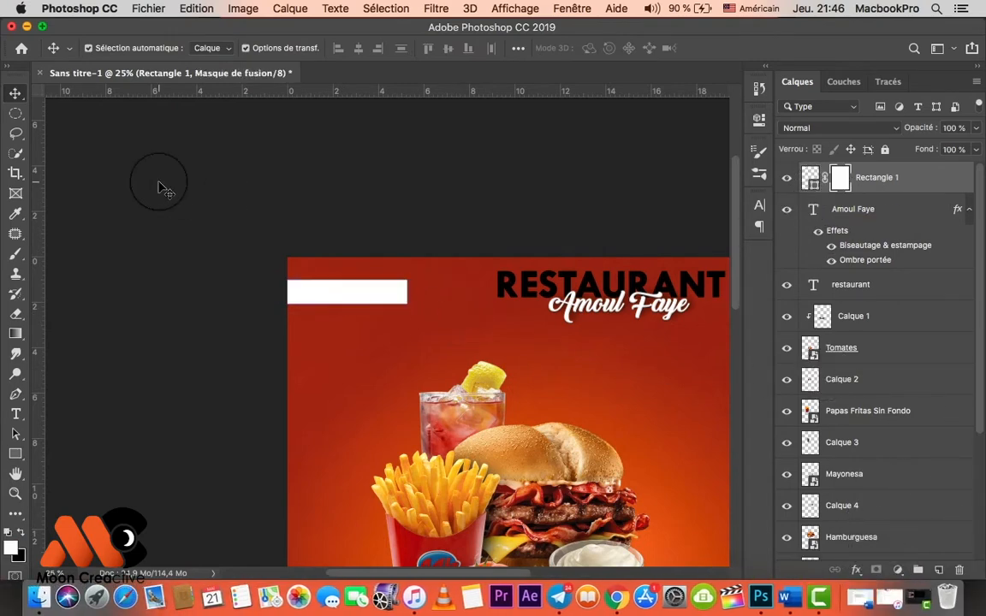
click(159, 182)
Draw a circle about 287 px in diameter over the right end of the white rectangle
click(22, 448)
right_click(23, 439)
click(22, 448)
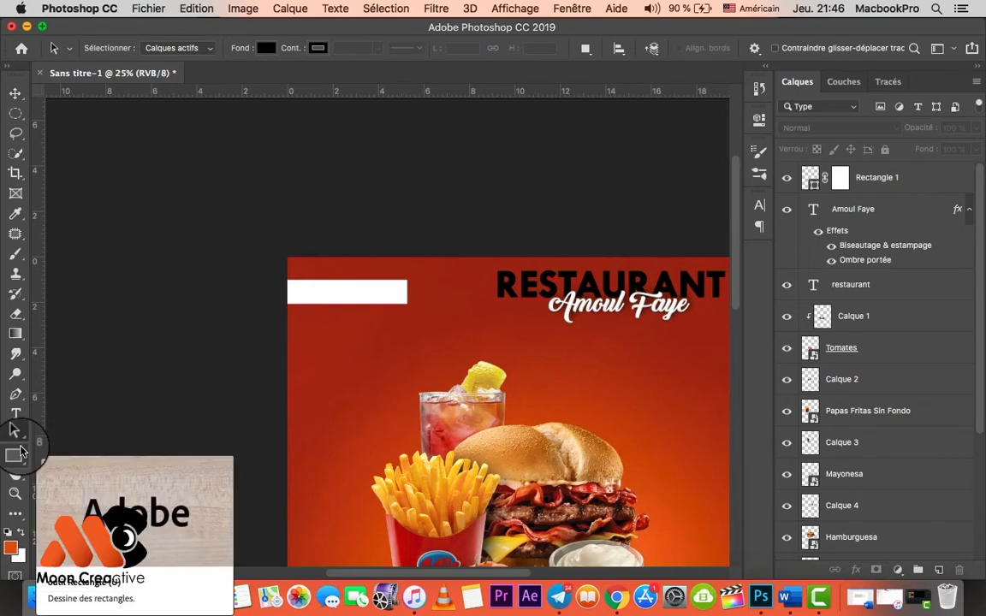
right_click(21, 452)
click(82, 482)
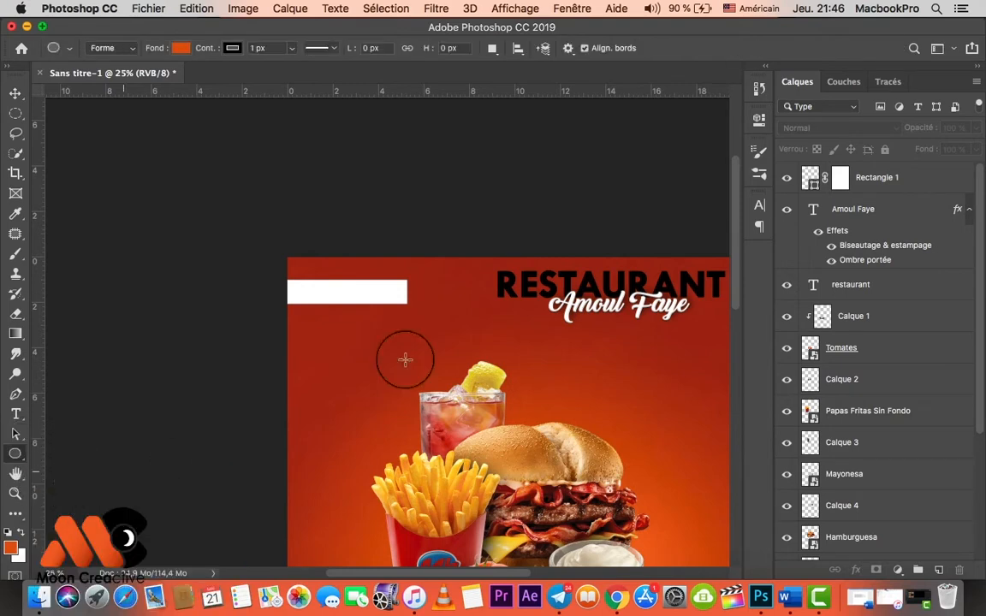
drag(402, 291, 373, 261)
Fill the circle with white and remove its outline
key(super+BackSpace)
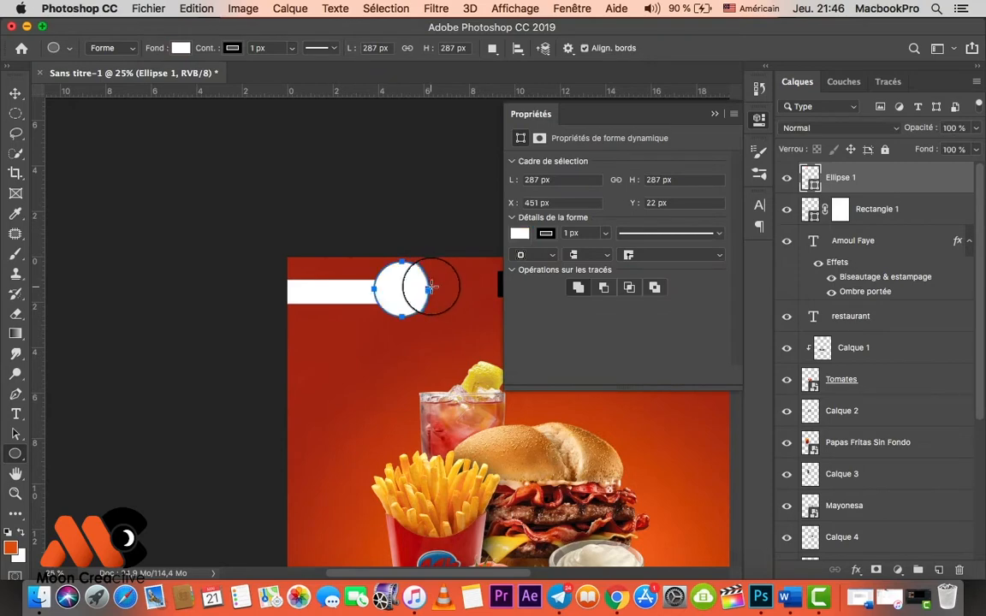
click(232, 48)
click(139, 74)
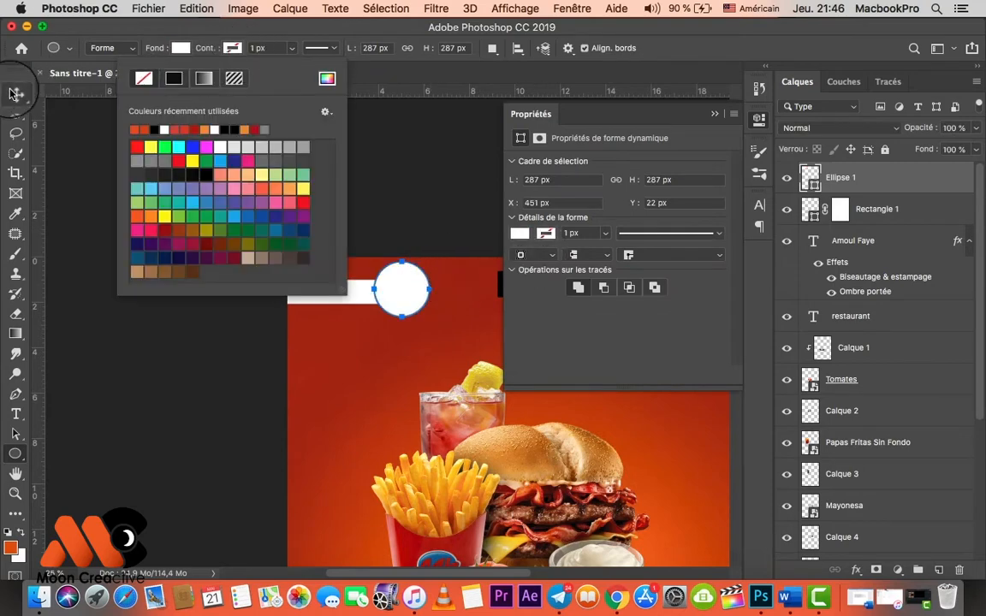
Enlarge the white circle to about 416 px in diameter and shift it slightly up and to the right
click(15, 93)
drag(431, 316, 463, 332)
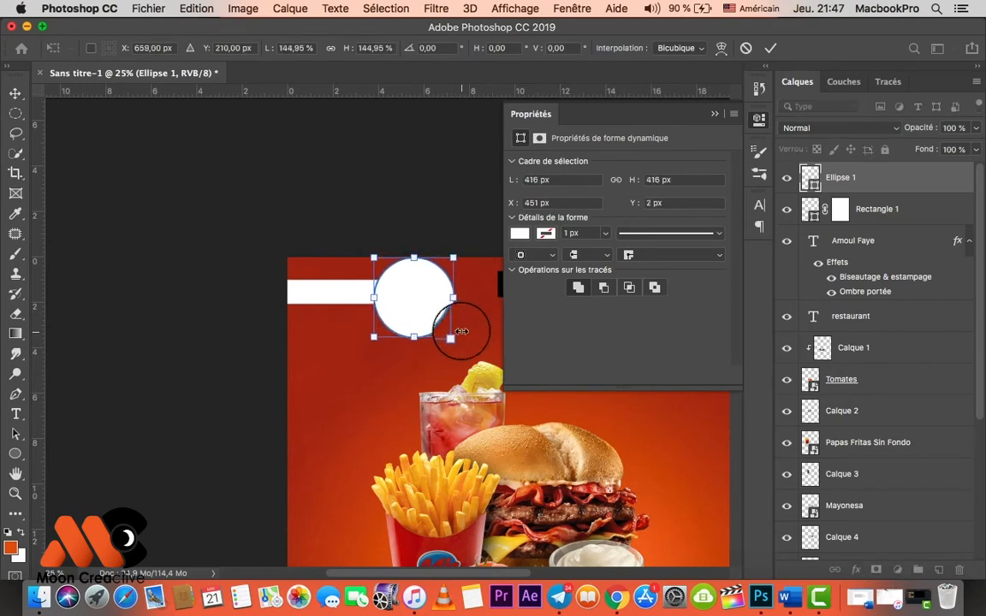
key(Return)
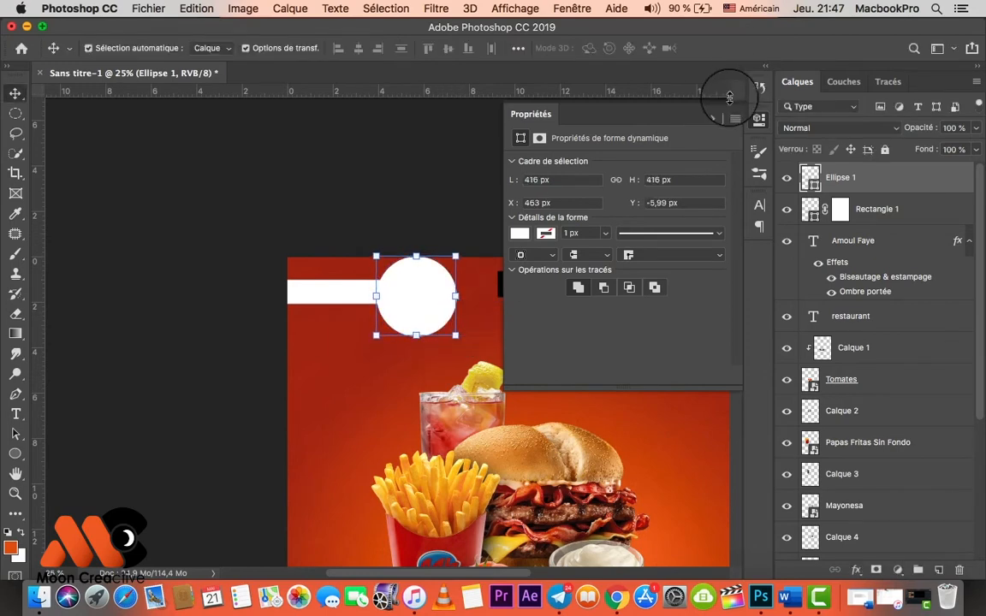
click(759, 120)
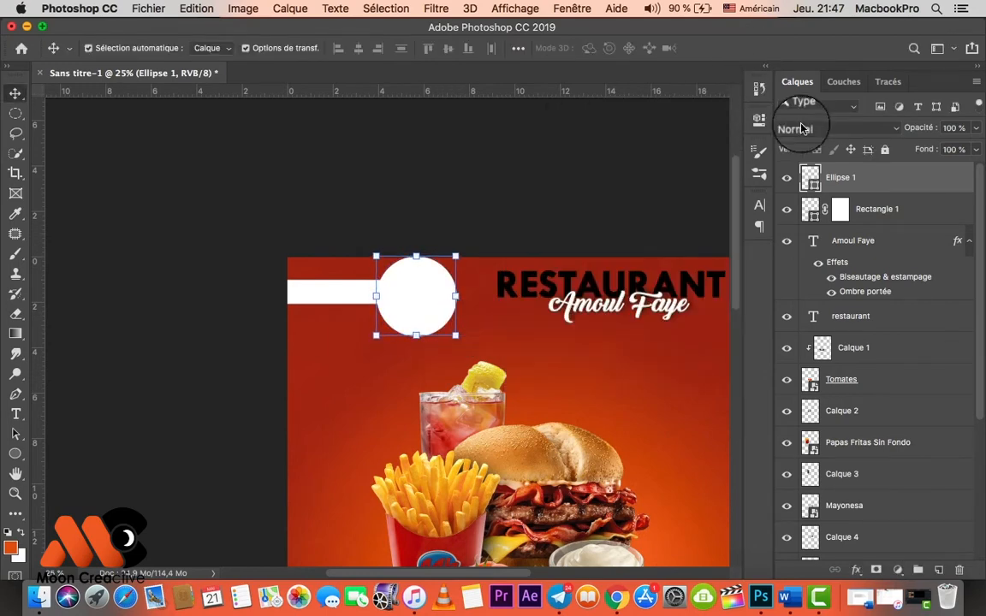
Mask the circle's shape out of the white rectangle, and scale the circle to about 74% so a gap separates them
click(840, 212)
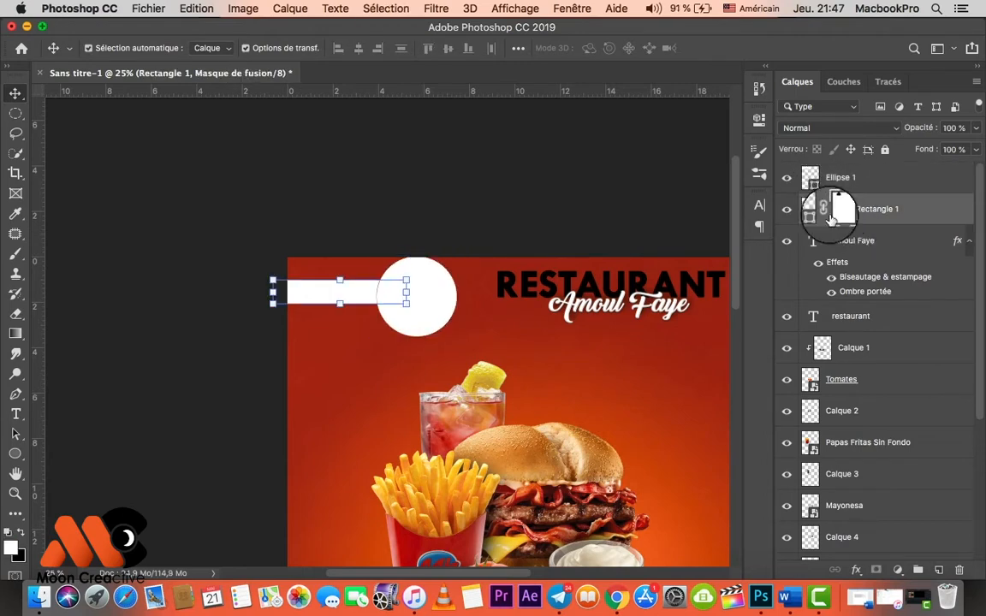
click(808, 179)
click(376, 255)
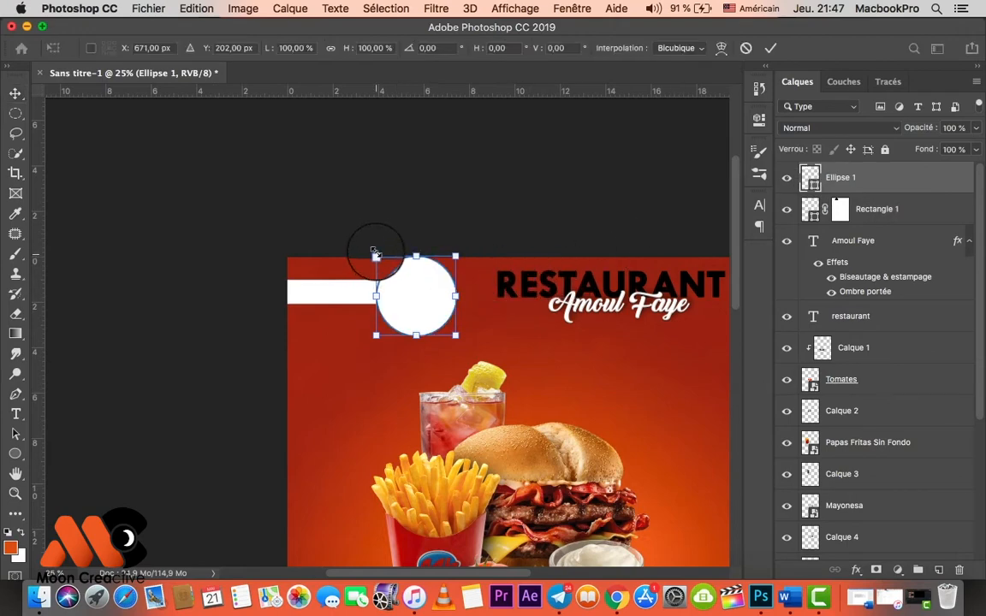
drag(375, 248, 393, 258)
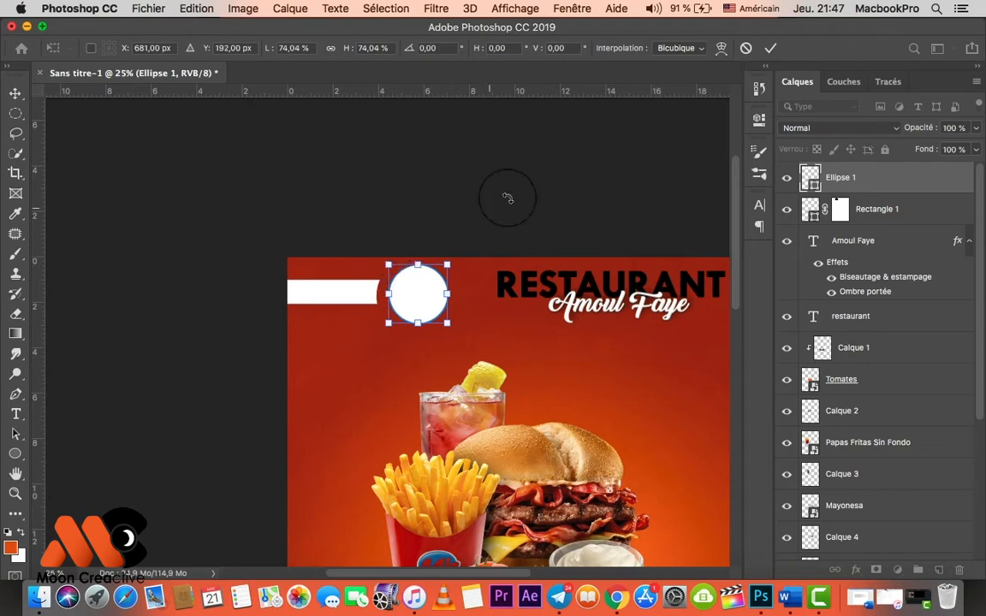
key(Return)
key(super+minus)
key(super+minus)
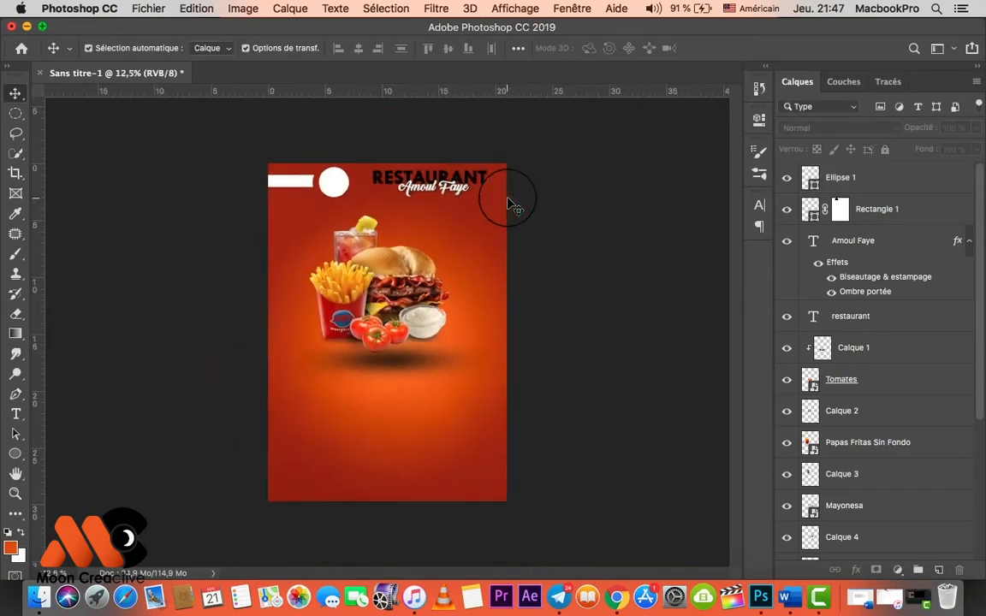
key(super+plus)
key(super+plus)
key(super+plus)
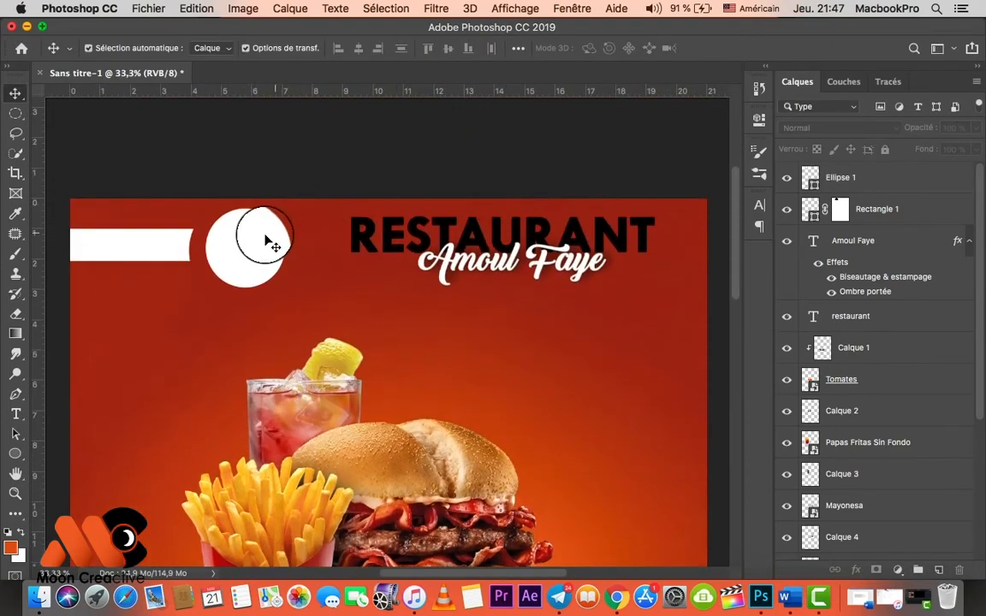
click(265, 240)
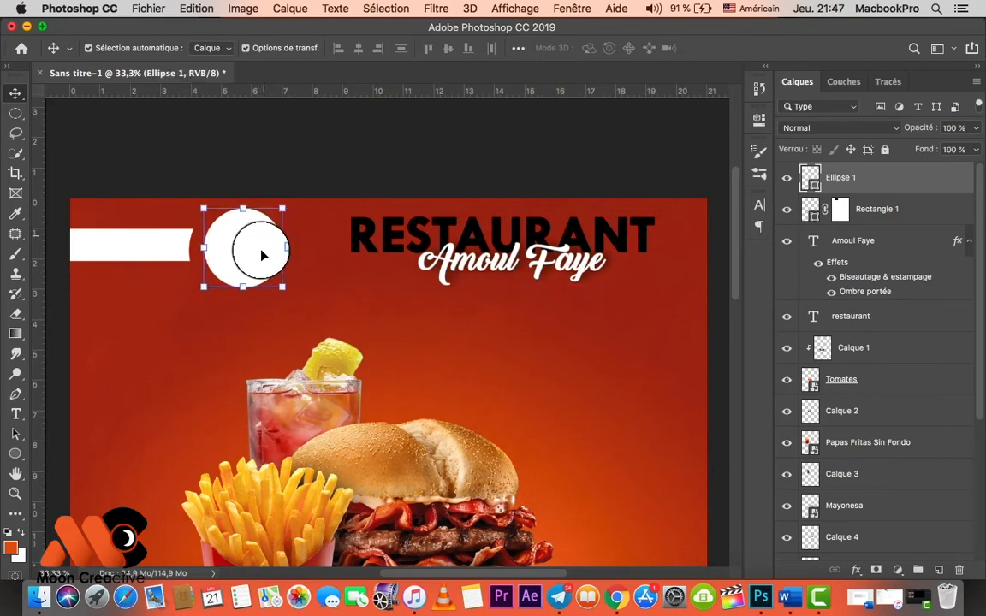
Place the LOGO NOIRE image from the resto amoul faye folder, scaled to about 4.8% and centred on the white circle
click(38, 597)
scroll(408, 281, right, 3)
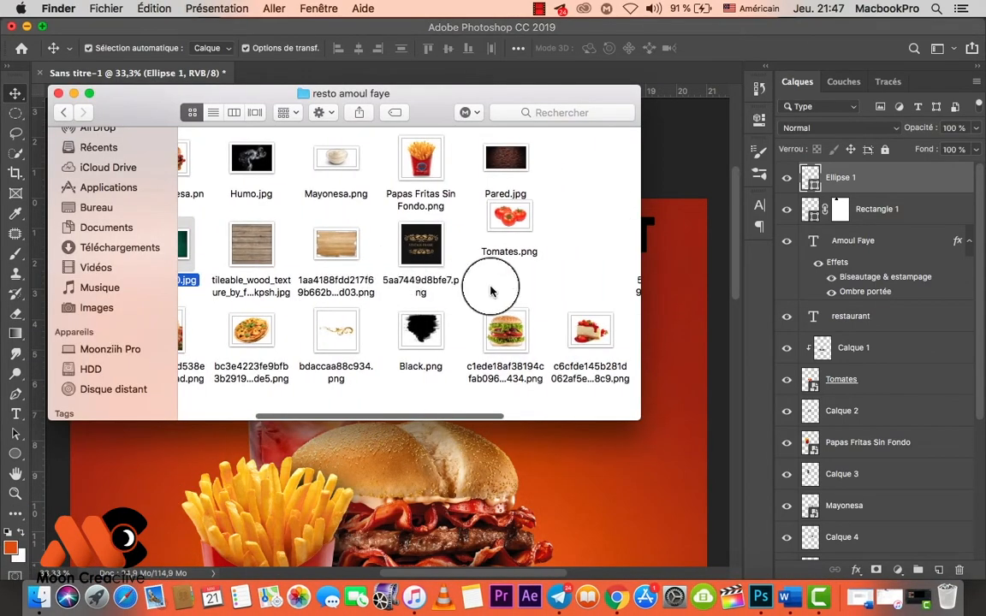
scroll(495, 292, right, 3)
drag(500, 392, 443, 469)
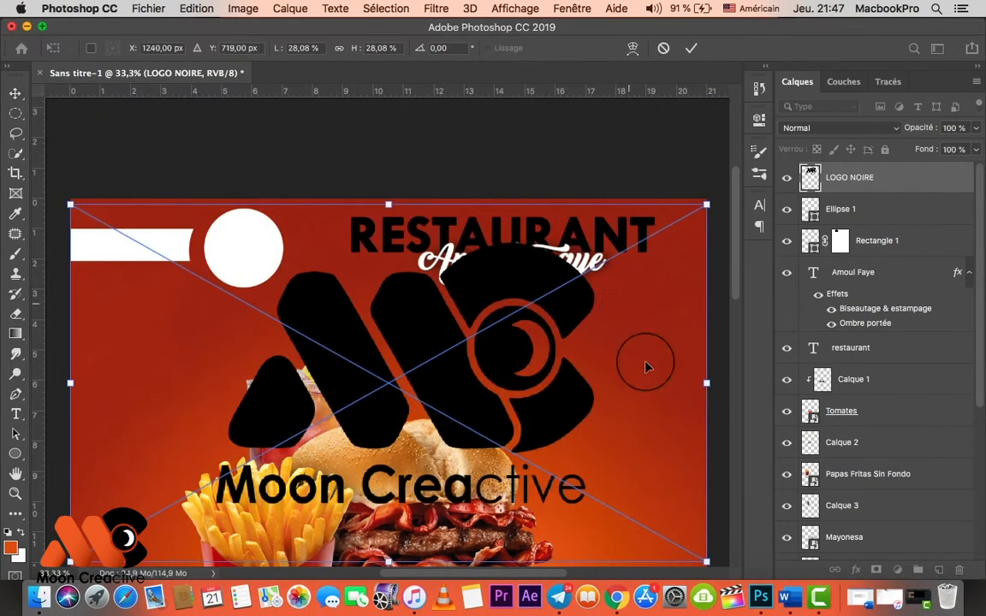
drag(713, 387, 281, 346)
drag(184, 377, 311, 260)
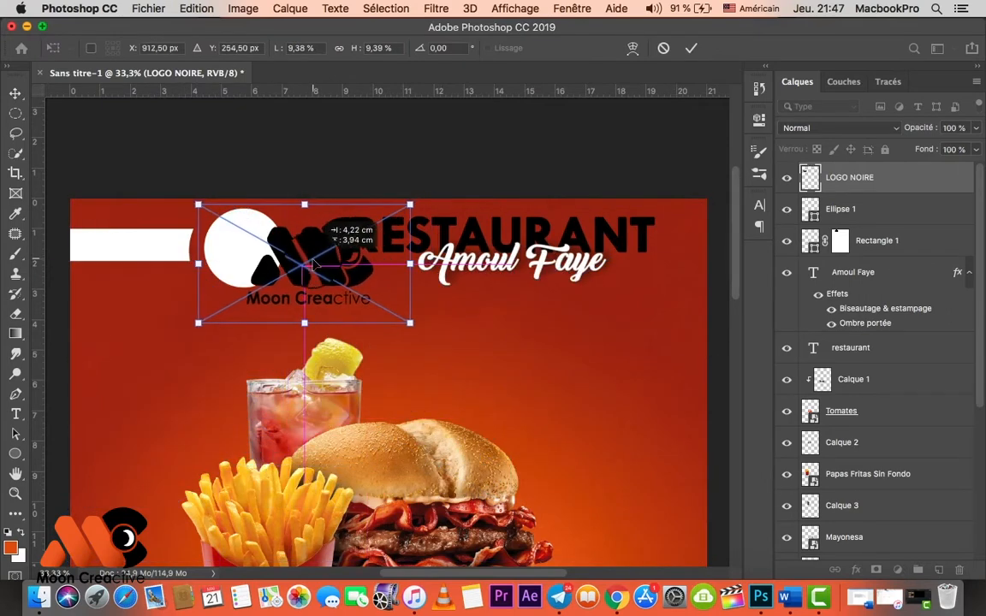
drag(408, 322, 305, 287)
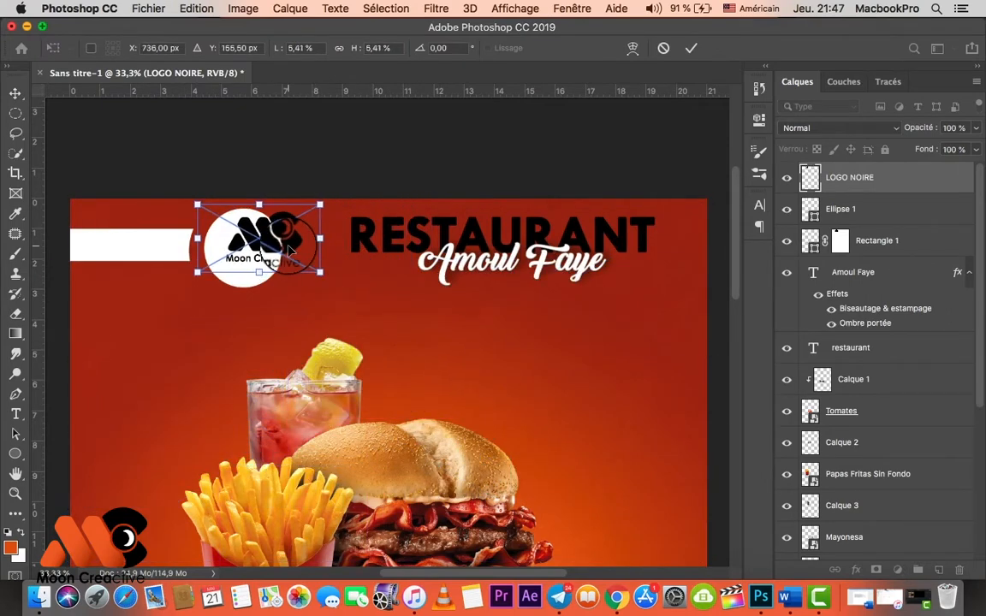
drag(288, 247, 294, 278)
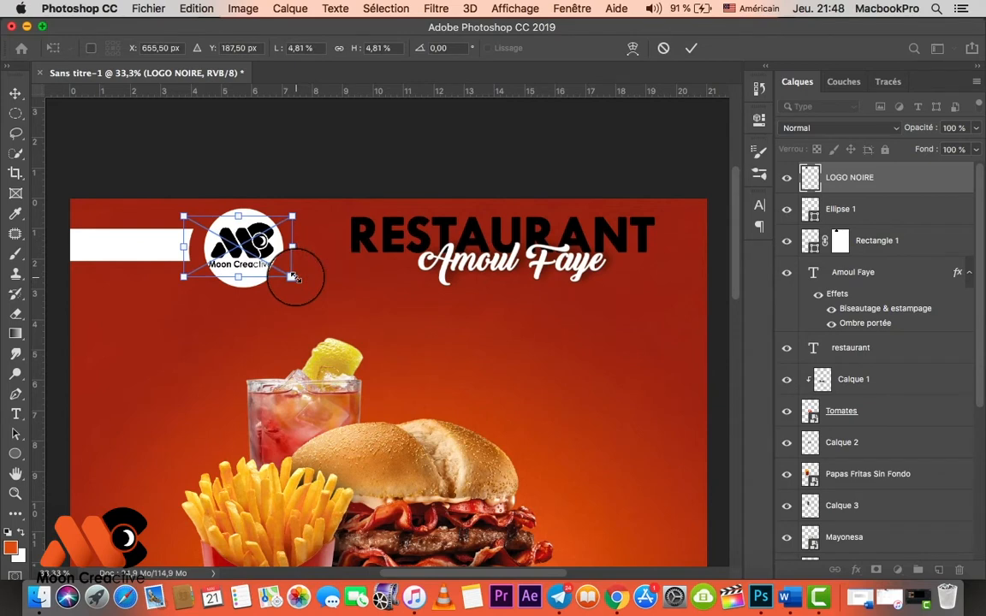
key(Return)
Group the Ellipse 1 and Rectangle 1 layers
click(242, 244)
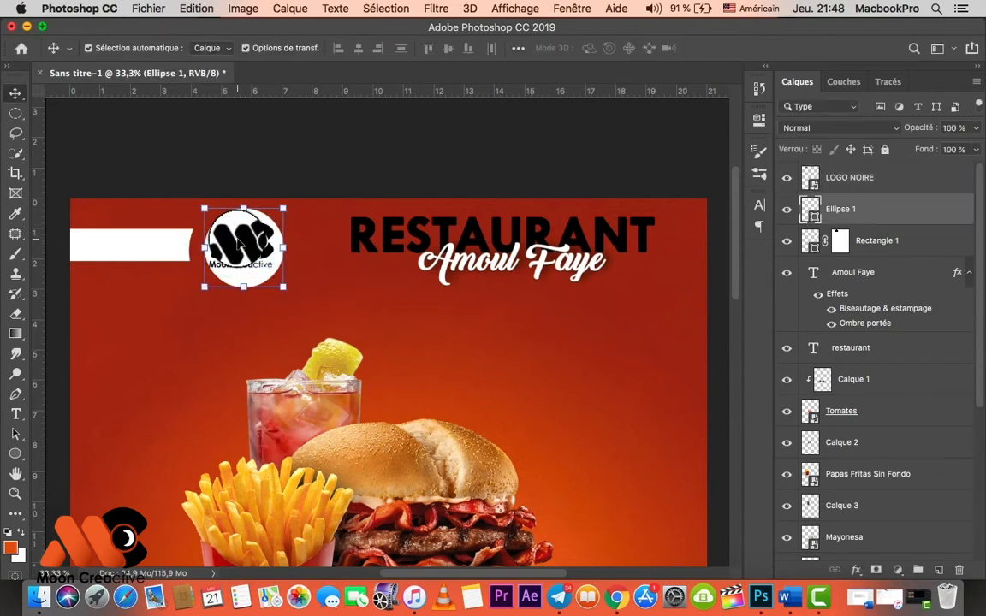
shift+click(891, 246)
key(super+g)
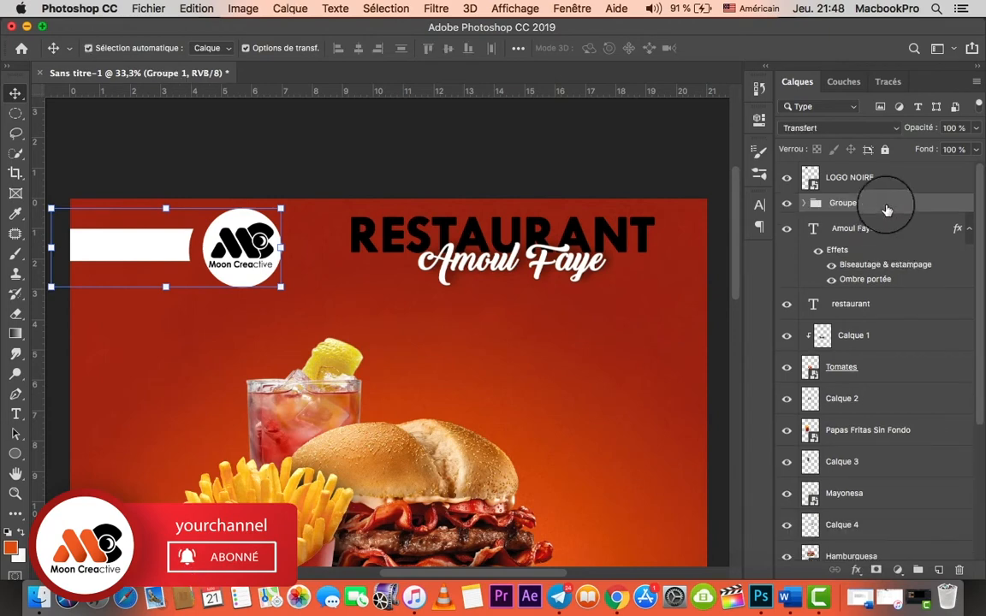
Add a 2 px white outside stroke and a black drop shadow at a 127° angle to the banner group
double_click(888, 210)
drag(502, 213, 550, 166)
click(450, 294)
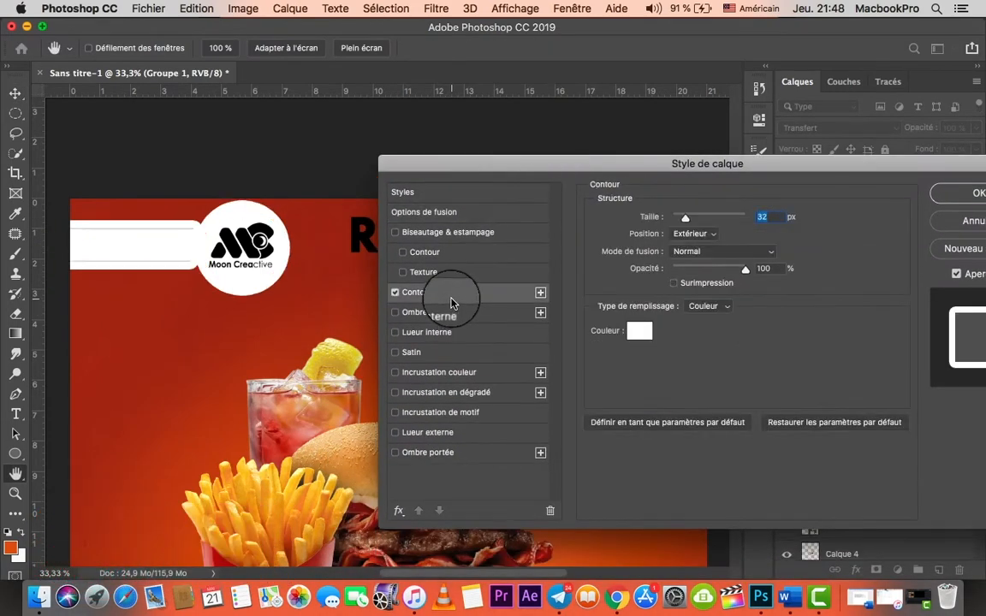
drag(686, 218, 674, 221)
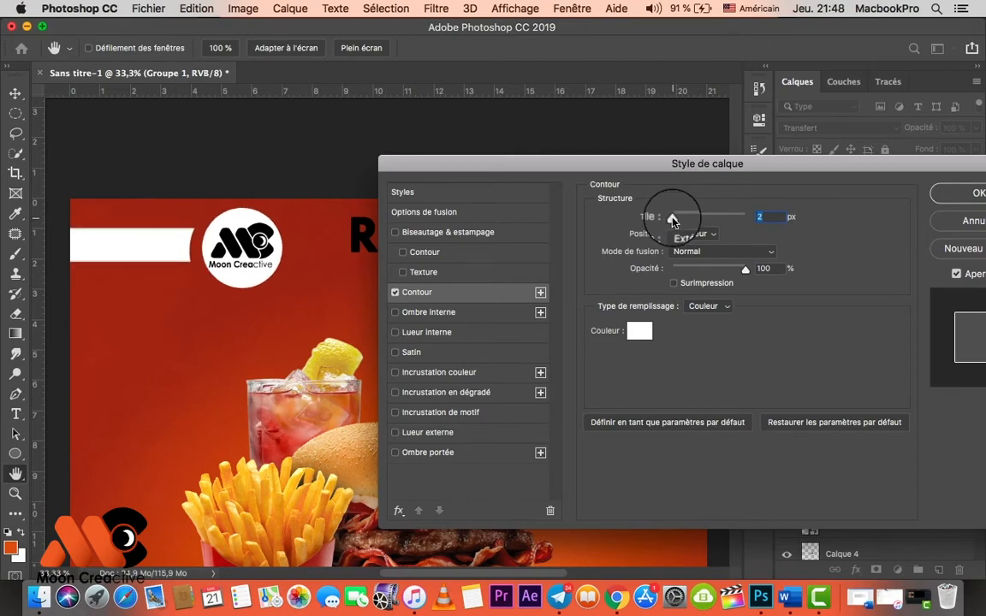
click(440, 445)
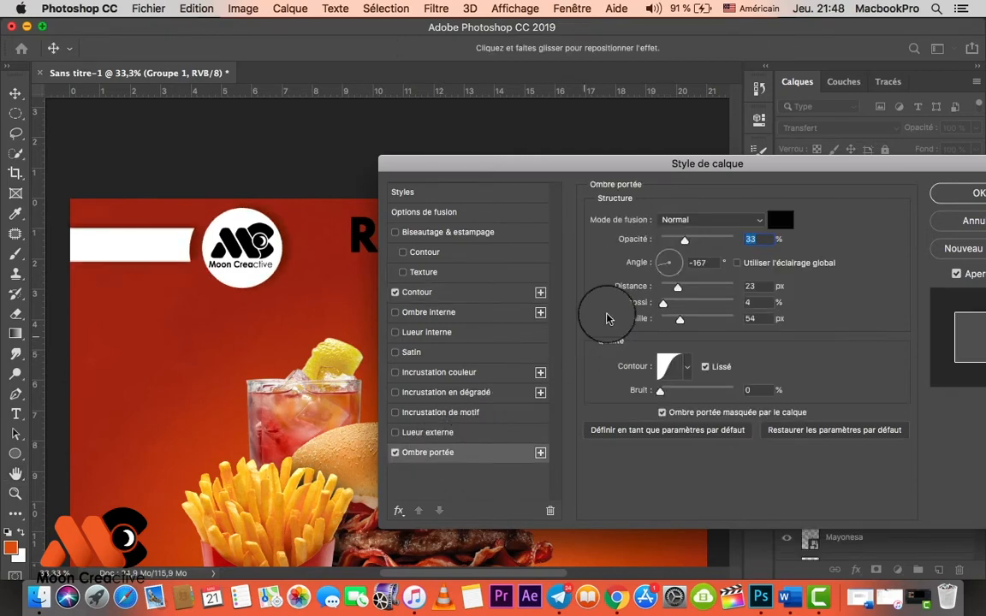
click(670, 259)
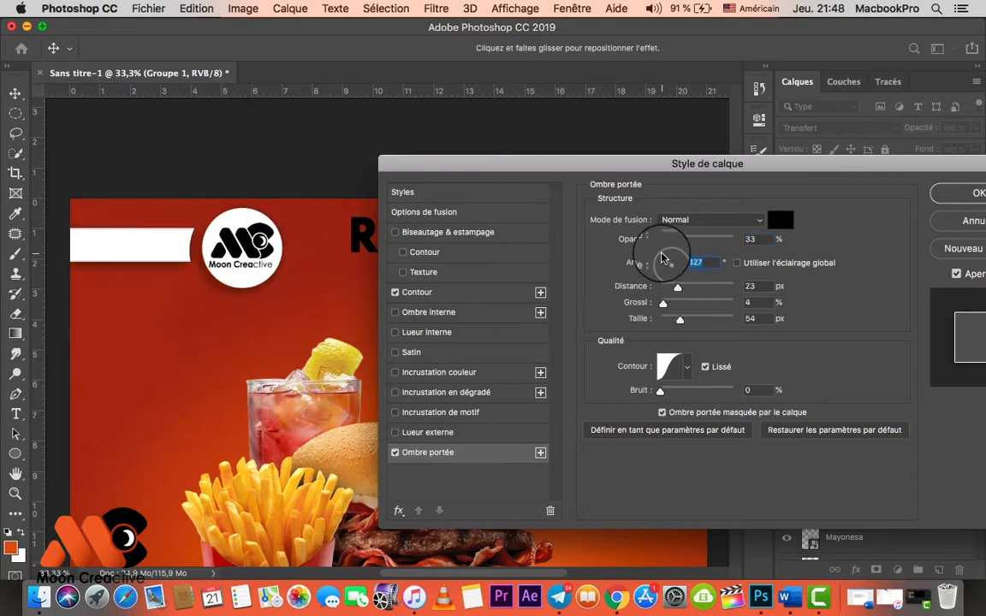
Set the banner group's stroke to 10 px at 24% opacity and apply the layer style
click(402, 294)
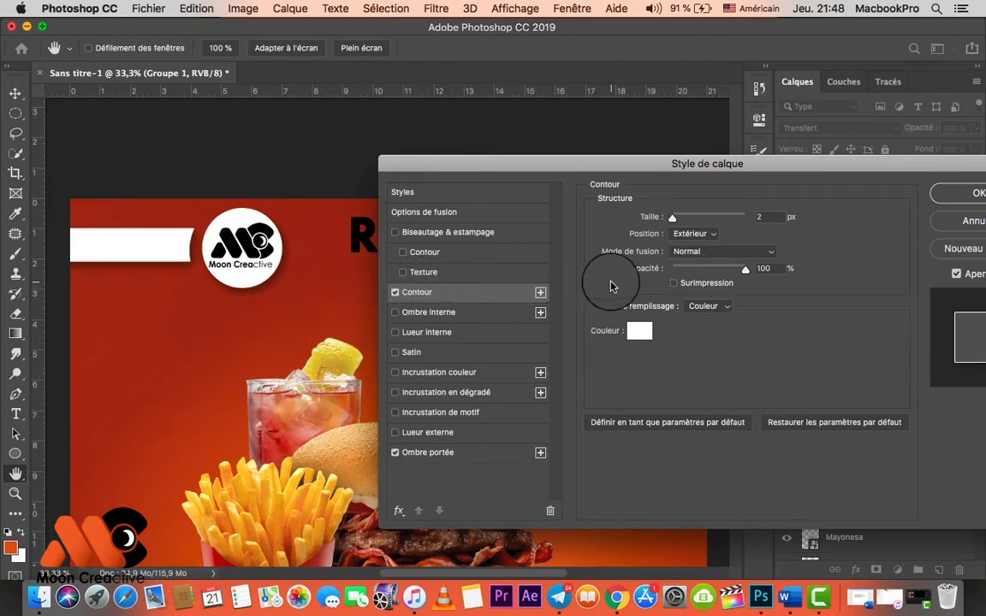
drag(718, 272, 698, 271)
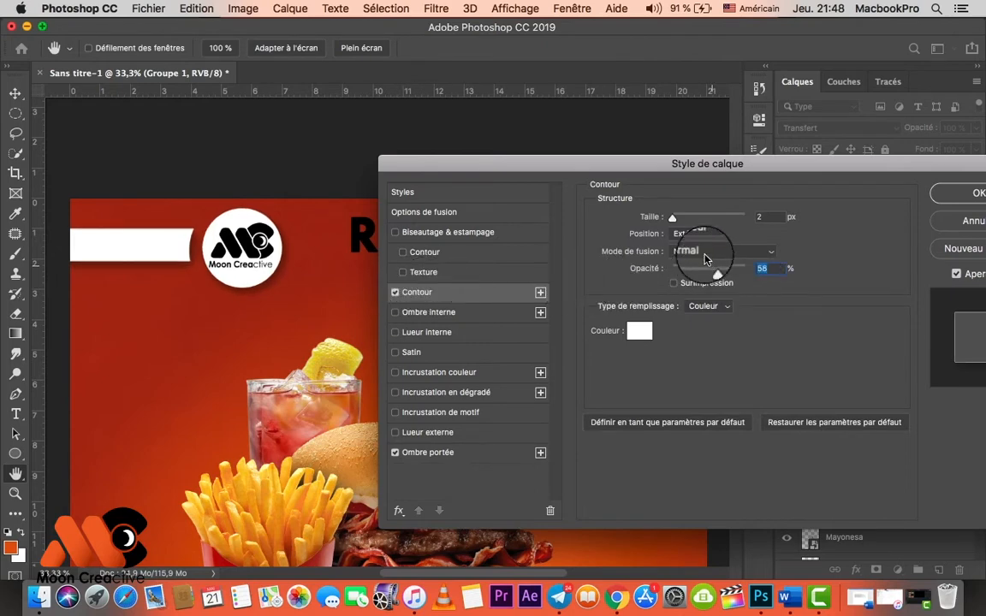
drag(673, 218, 678, 220)
click(695, 270)
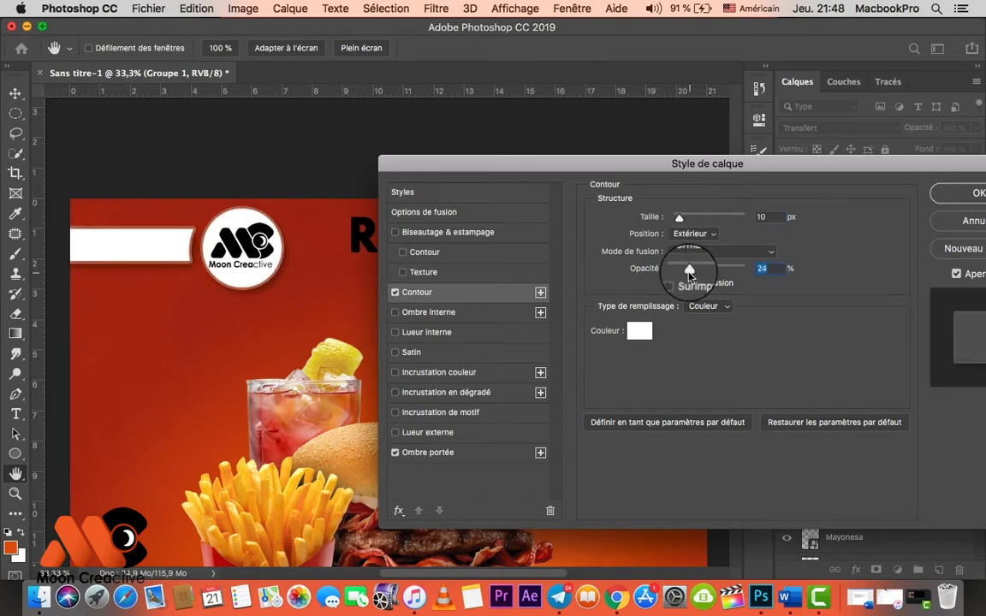
key(Return)
key(super+minus)
key(super+minus)
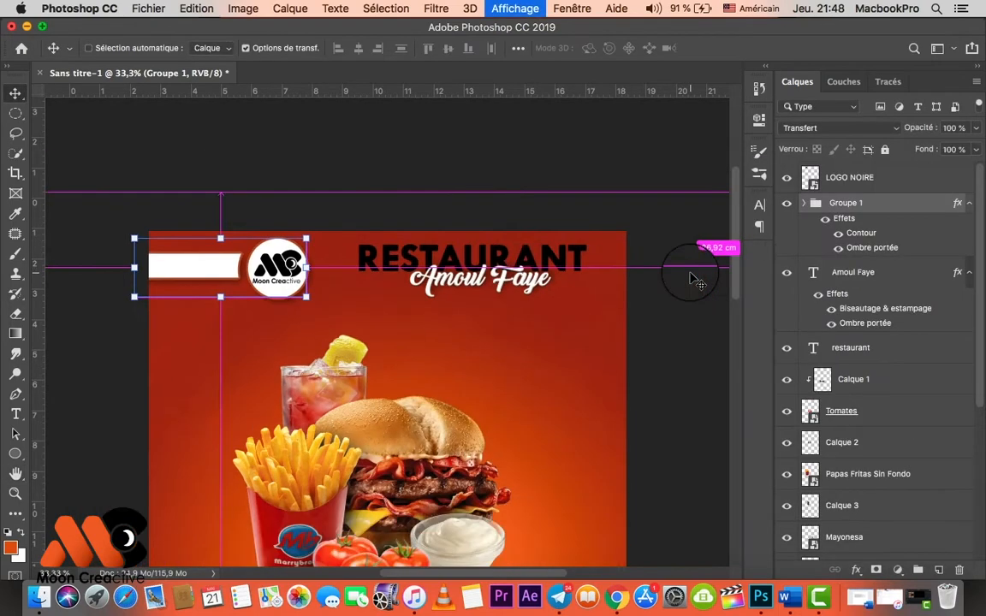
click(695, 279)
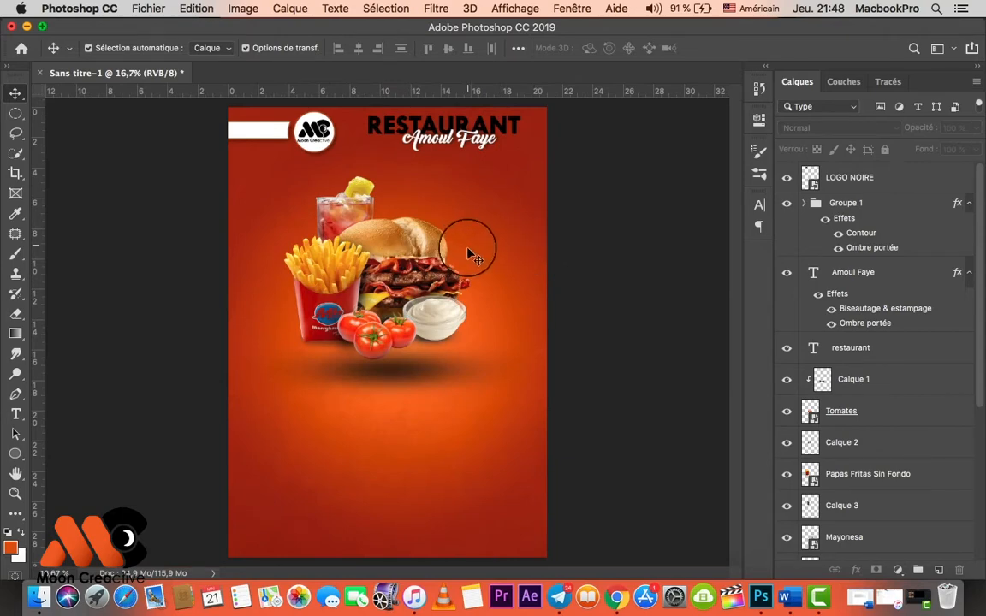
Group all food and shadow layers from Calque 1 down to Calque 5
click(347, 209)
click(642, 242)
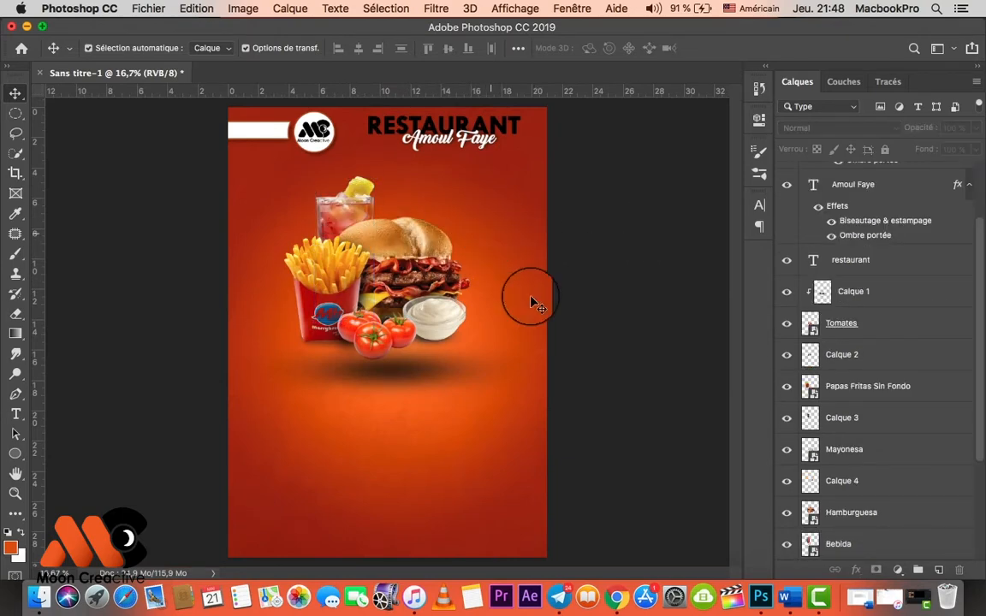
key(super+minus)
key(super+plus)
key(super+plus)
scroll(802, 378, up, 2)
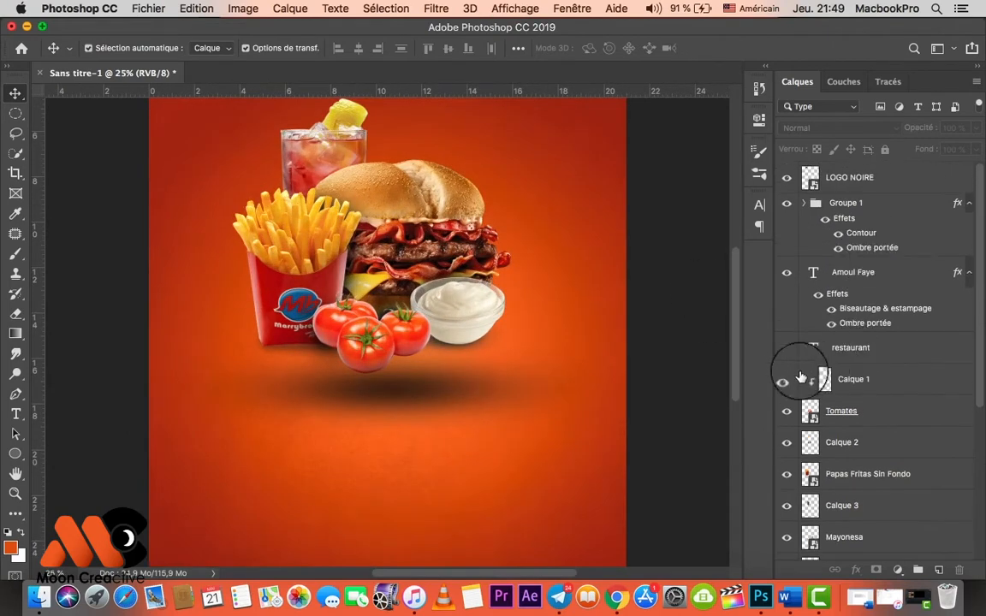
click(822, 380)
scroll(856, 376, down, 5)
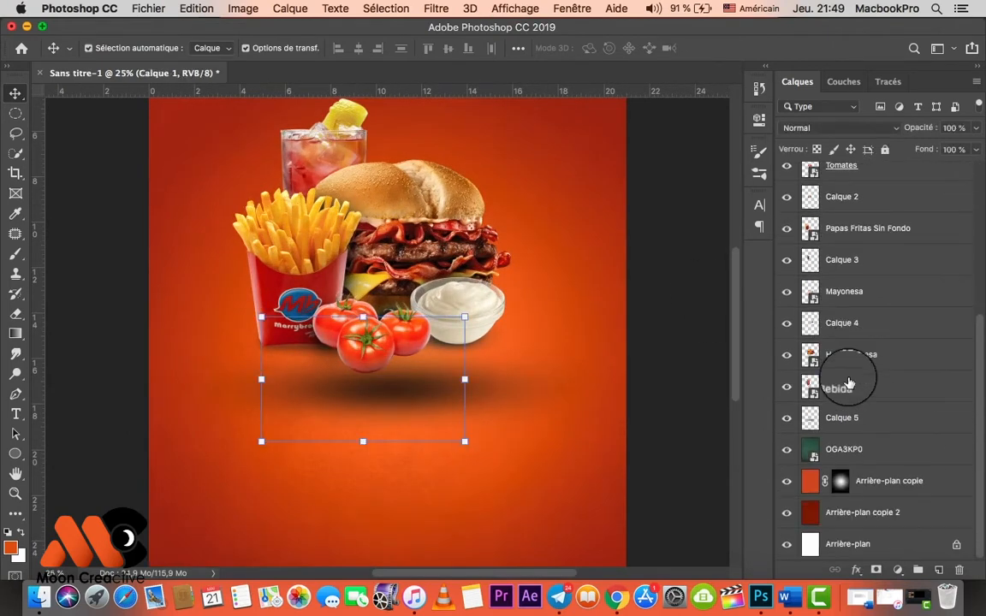
shift+click(870, 420)
key(super+g)
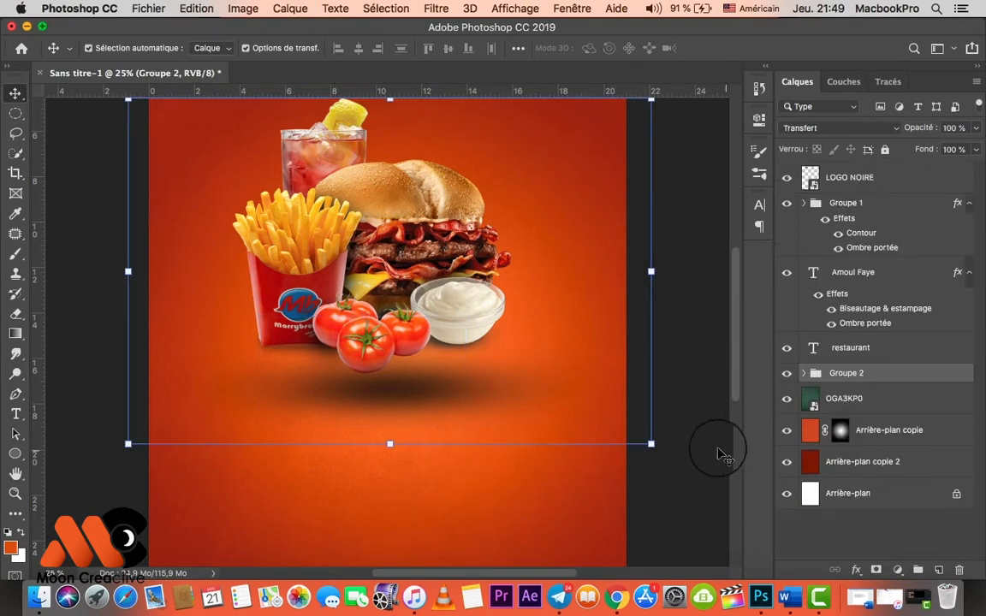
Enlarge the food group slightly and move it up to sit just below the logo and title
key(super+minus)
drag(563, 407, 606, 434)
drag(418, 293, 409, 246)
key(Return)
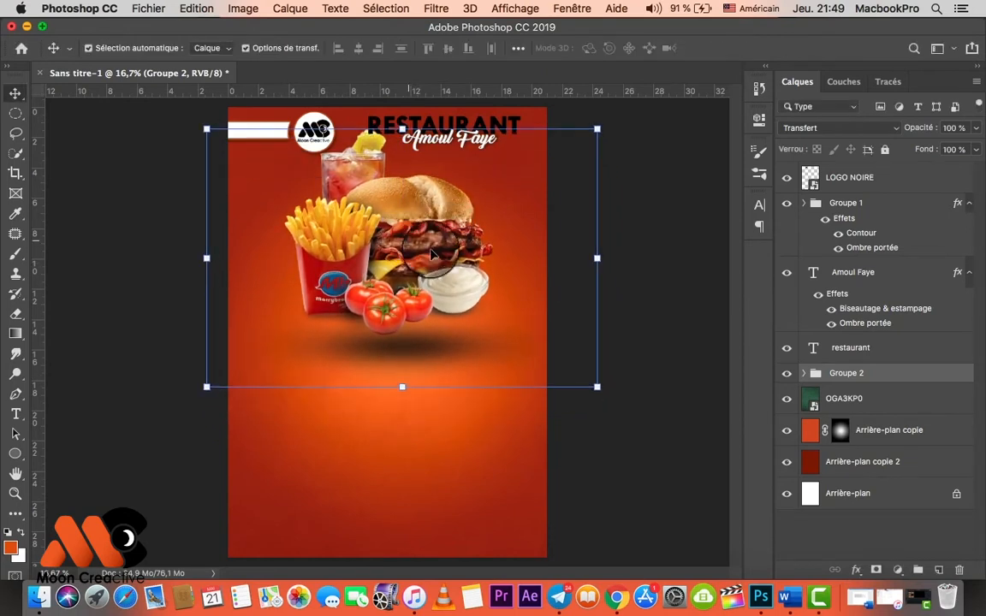
click(643, 345)
Draw an orange circle about 758 px in diameter and position it directly below the food's shadow
drag(15, 454, 60, 482)
mouse_move(366, 366)
mouse_down()
mouse_move(416, 415)
mouse_move(513, 479)
mouse_move(489, 455)
mouse_move(463, 456)
mouse_up()
click(15, 92)
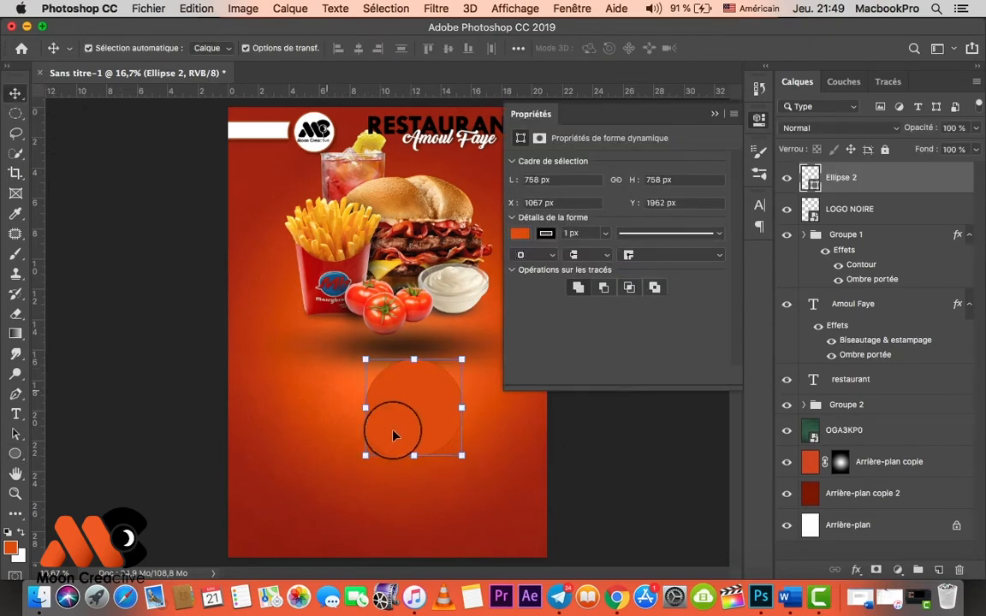
drag(392, 434, 381, 414)
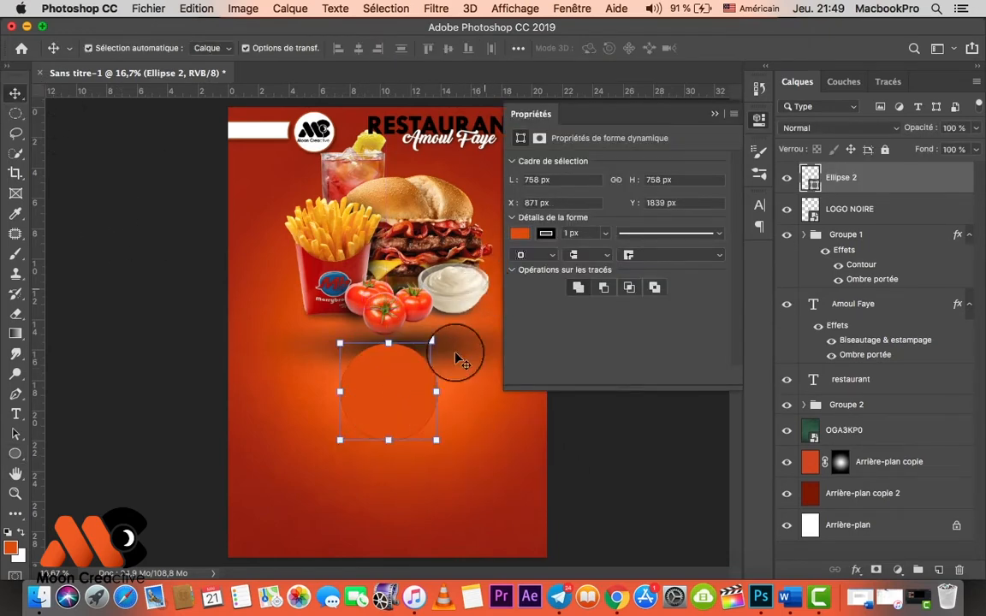
Remove the outline from the orange circle and deselect it
click(135, 386)
click(382, 374)
click(14, 455)
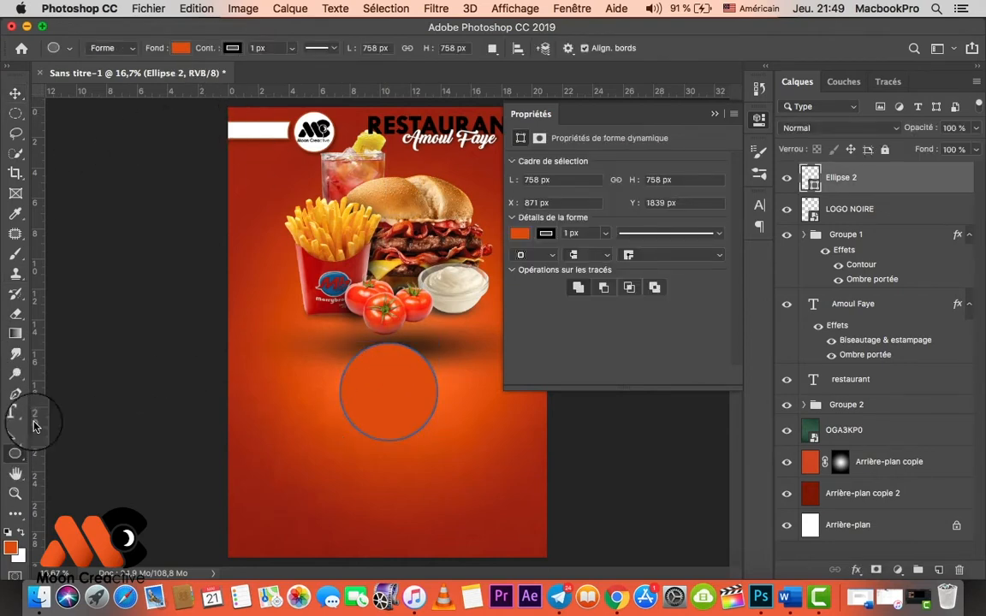
click(235, 49)
click(143, 79)
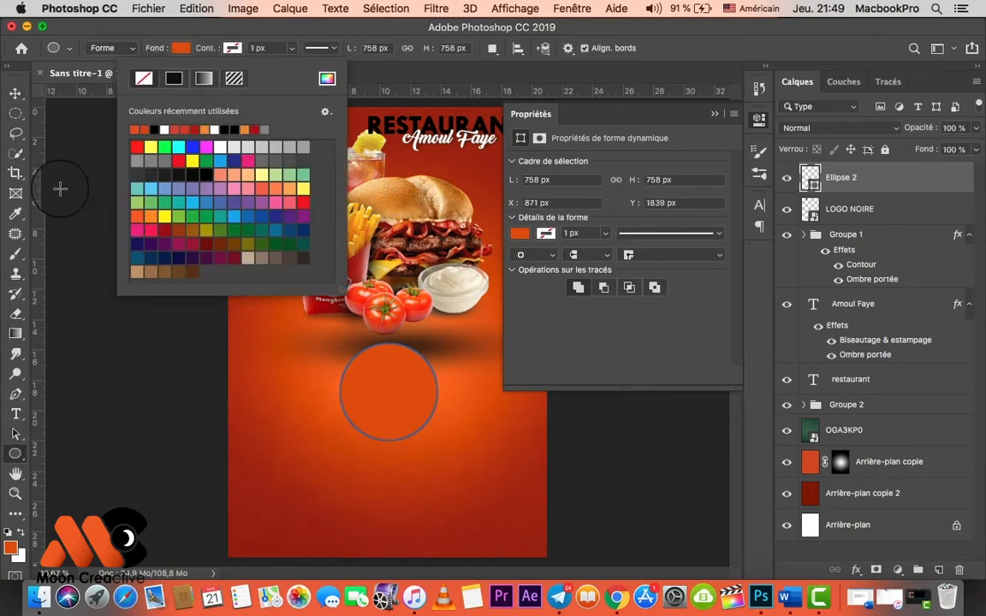
click(15, 93)
click(79, 203)
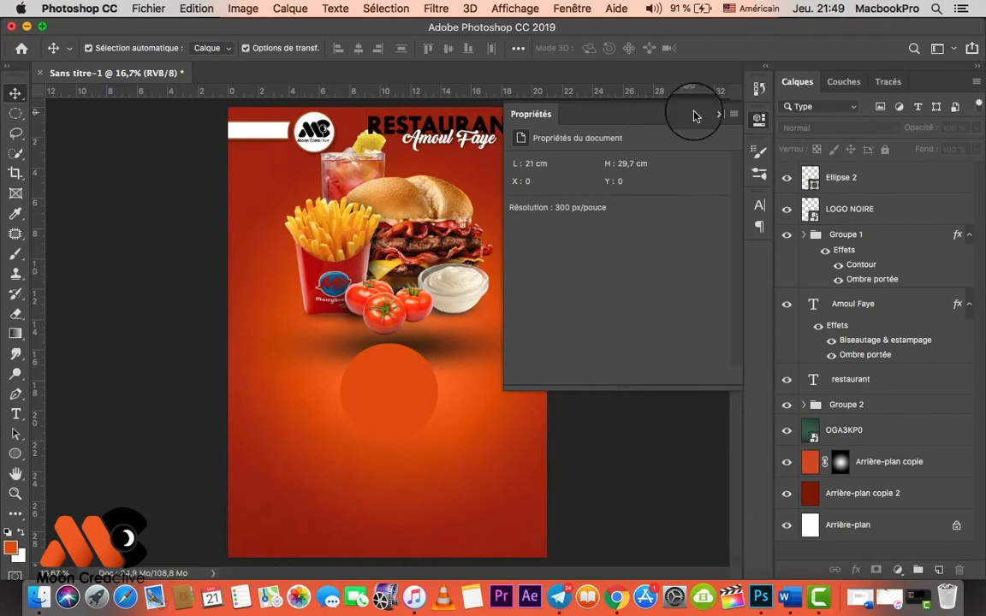
click(417, 374)
click(387, 399)
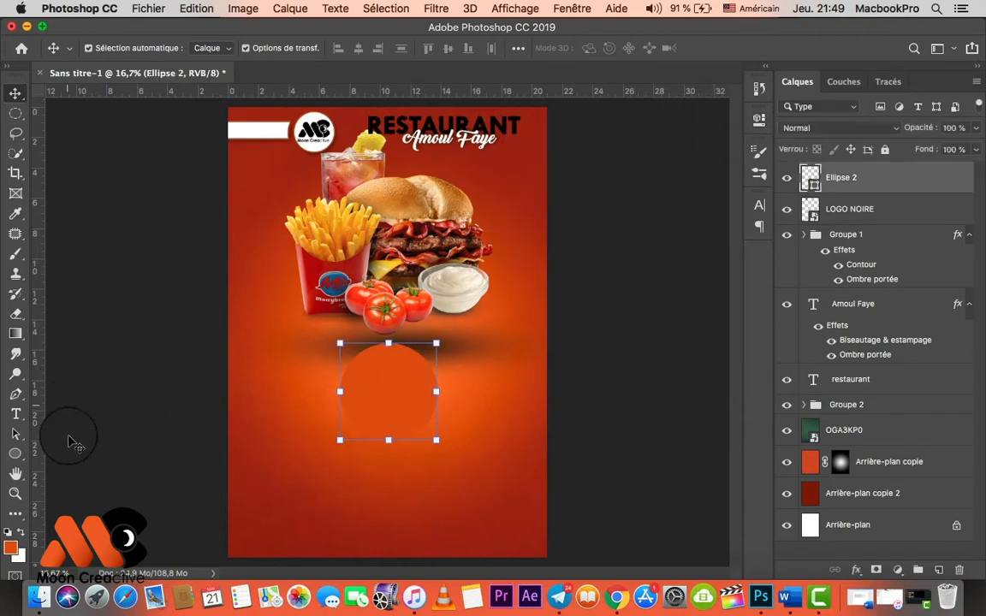
double_click(901, 188)
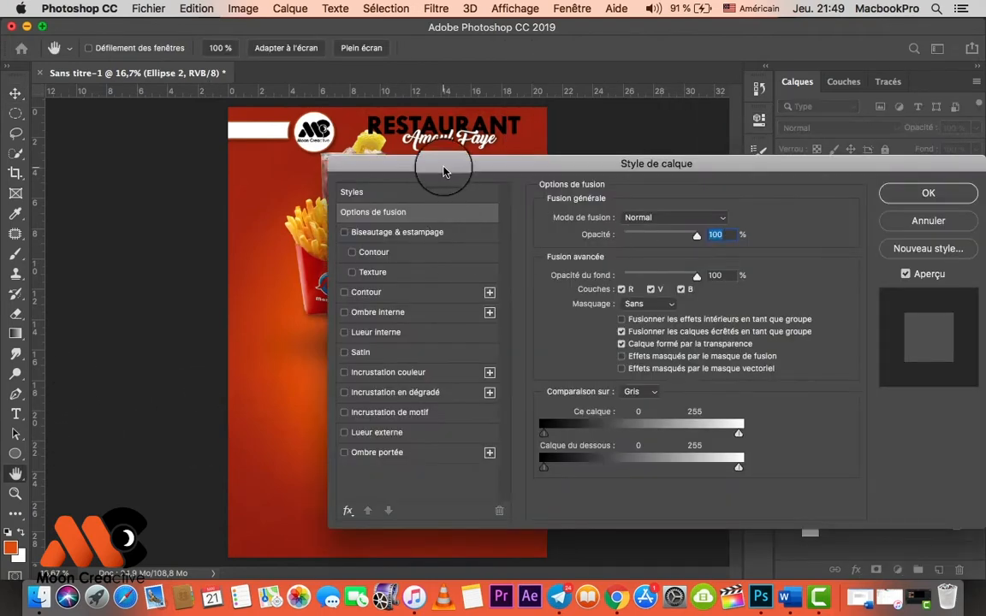
drag(443, 172, 742, 169)
click(718, 398)
drag(847, 174, 700, 171)
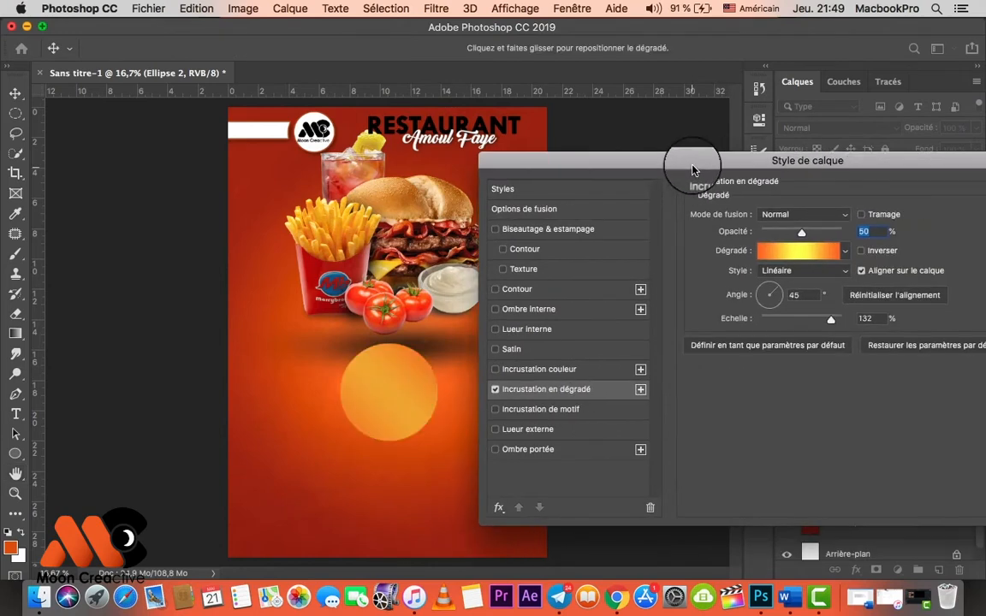
click(498, 387)
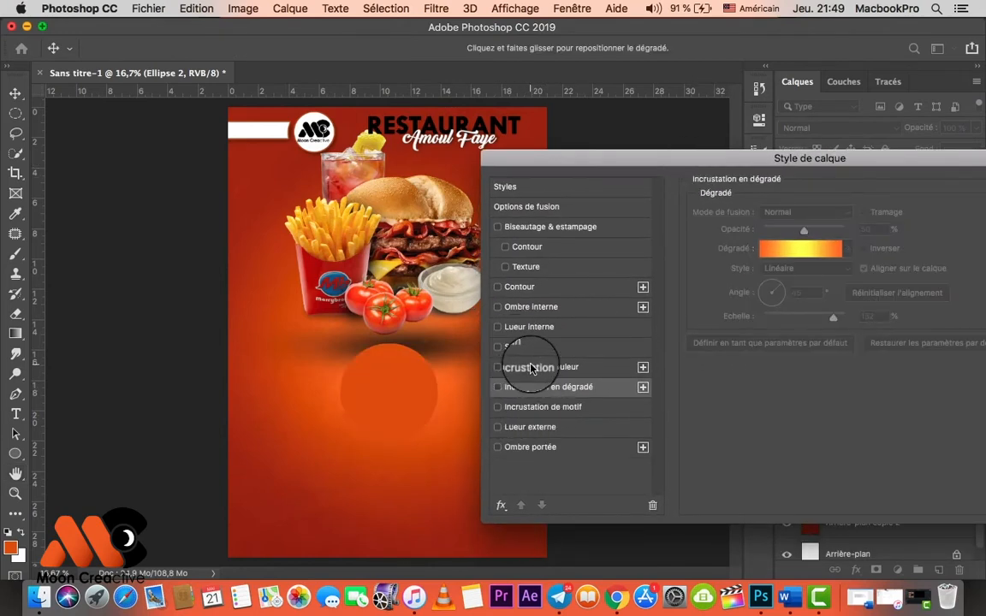
key(Return)
click(616, 381)
Add a white outside stroke to the orange circle, 57 px thick with 100% opacity
double_click(903, 175)
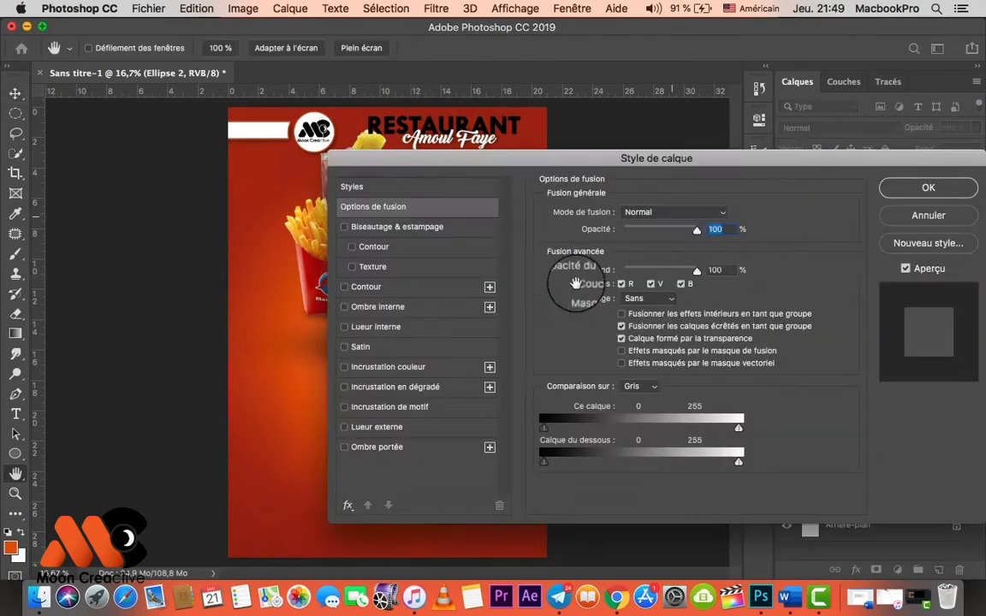
drag(479, 160, 689, 160)
click(603, 291)
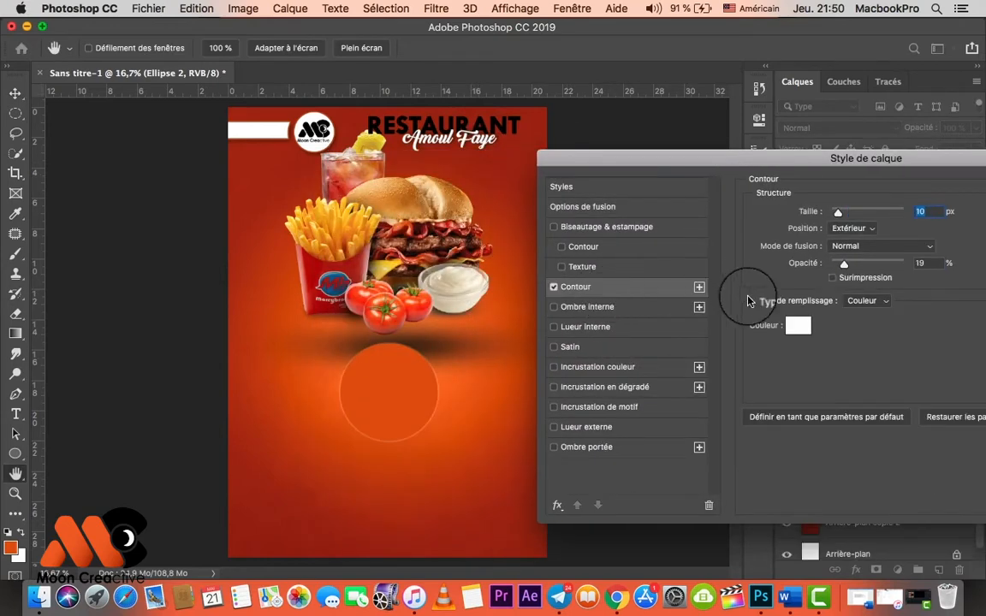
drag(846, 212, 855, 209)
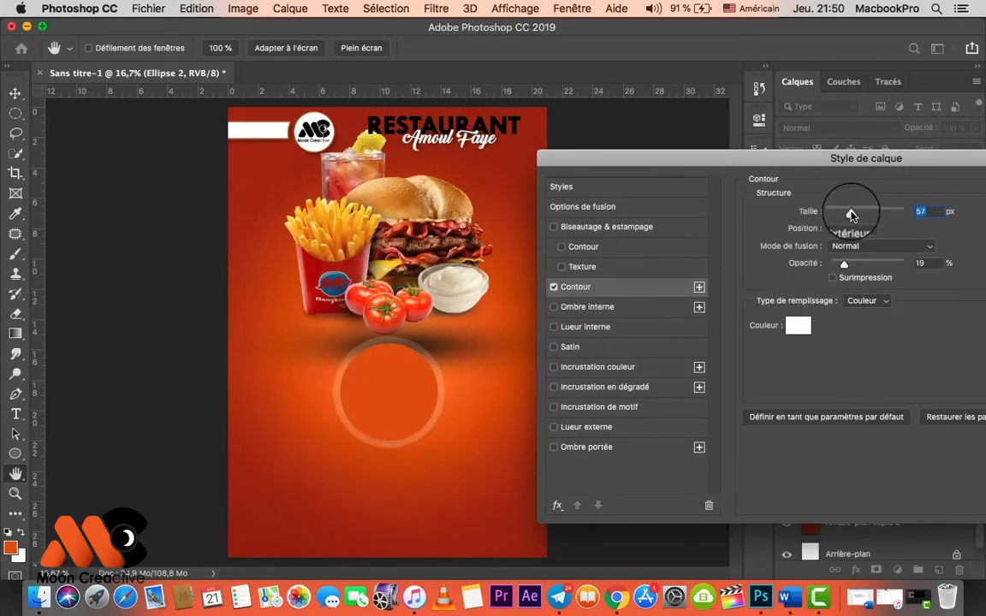
click(798, 326)
click(914, 215)
click(931, 264)
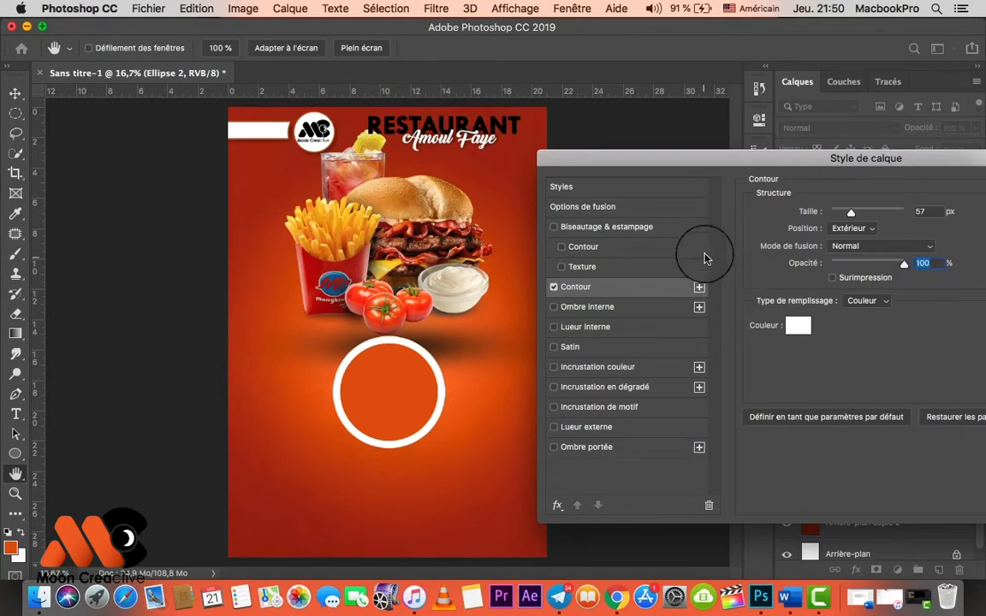
Add a drop shadow to the orange circle, strengthening its distance, size and opacity, and apply the layer style
click(604, 447)
click(835, 280)
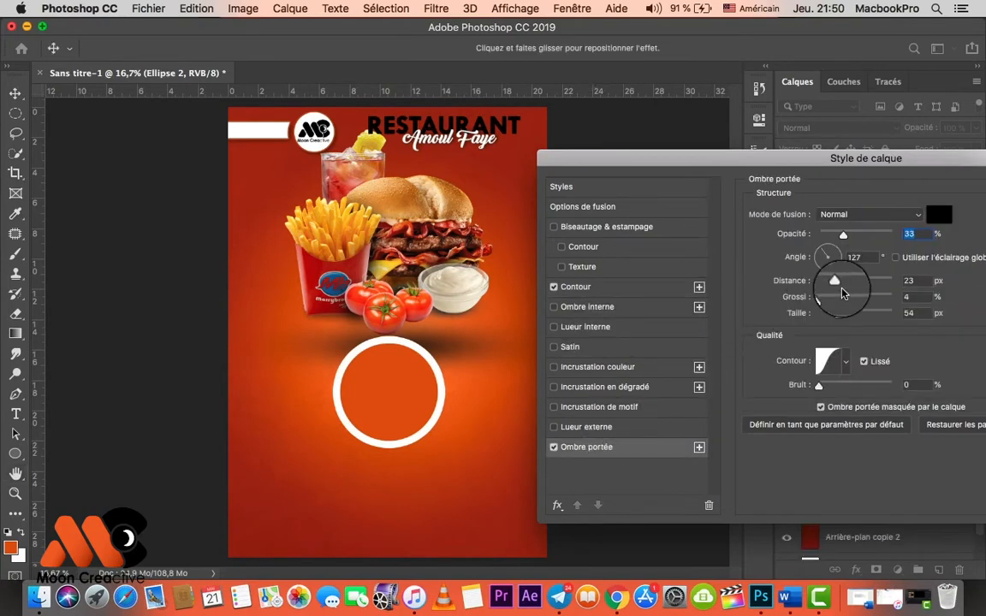
click(833, 299)
drag(837, 280, 879, 317)
click(858, 234)
key(Return)
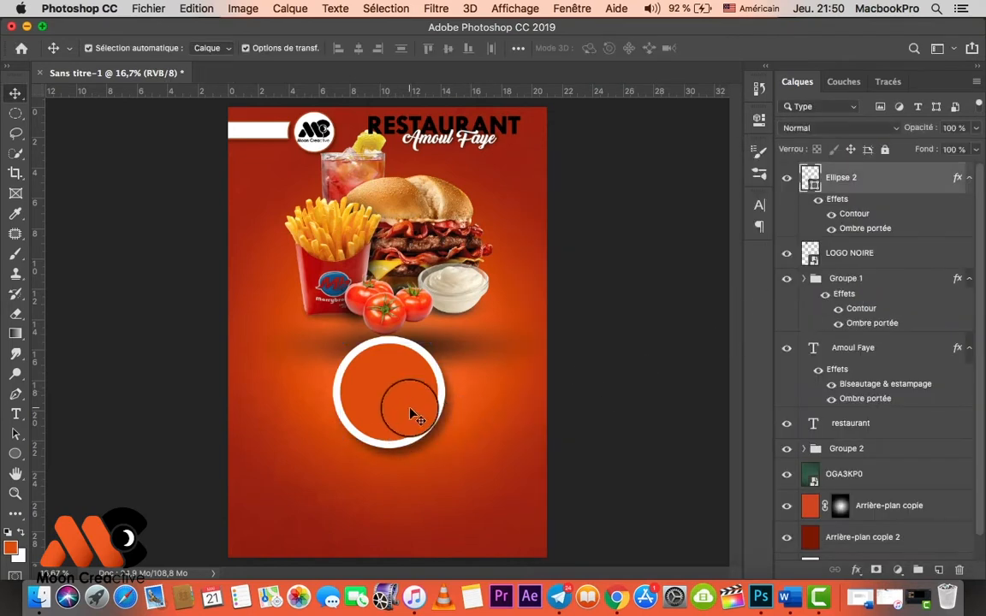
Duplicate the outlined circle twice and arrange the three circles side by side below the food, with the middle one lower
drag(409, 409, 312, 405)
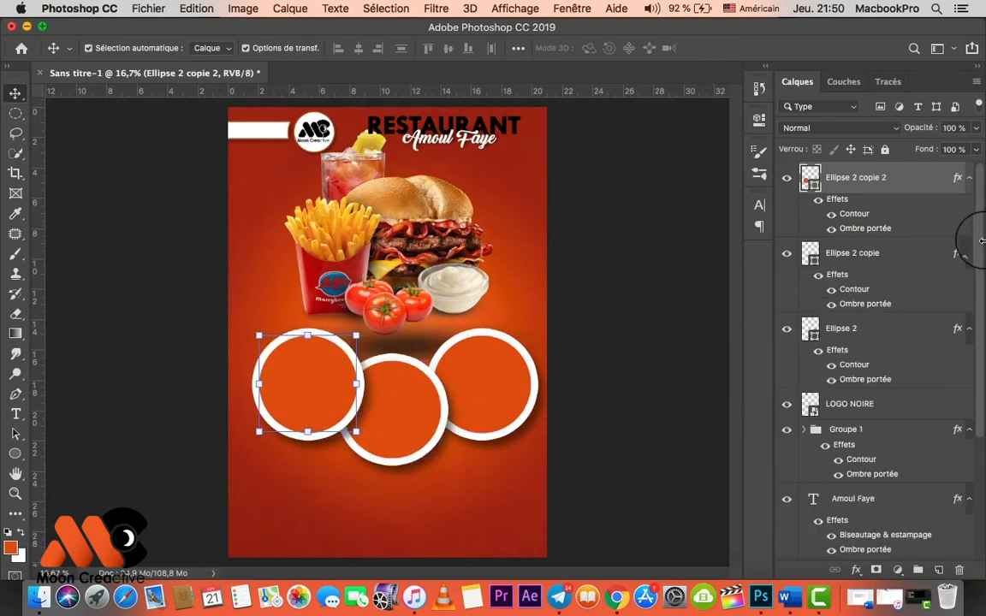
Scale the three circles together to about 92% and shift them right and slightly up to centre them on the poster
shift+click(879, 341)
click(530, 456)
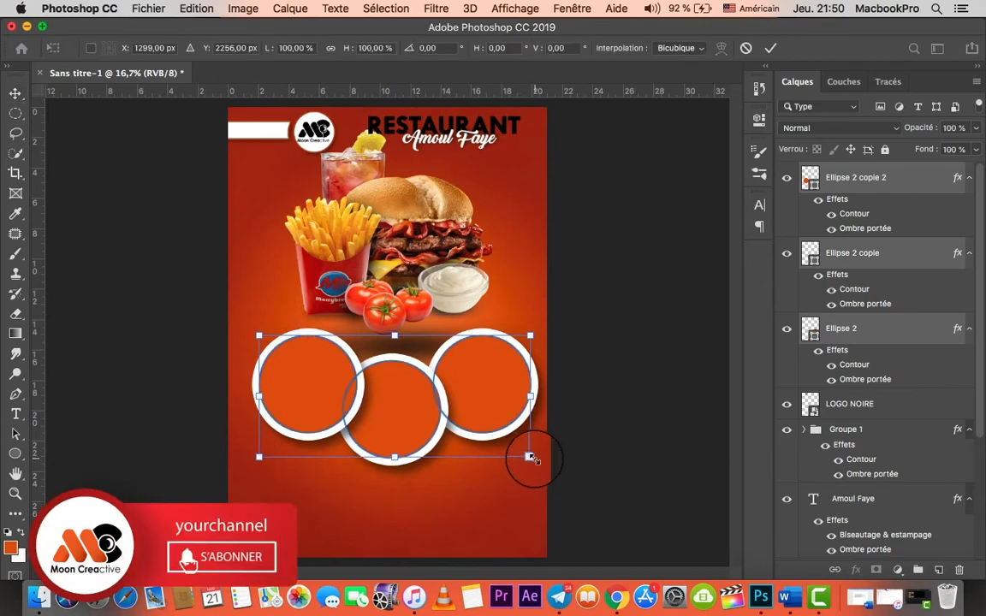
drag(531, 456, 510, 447)
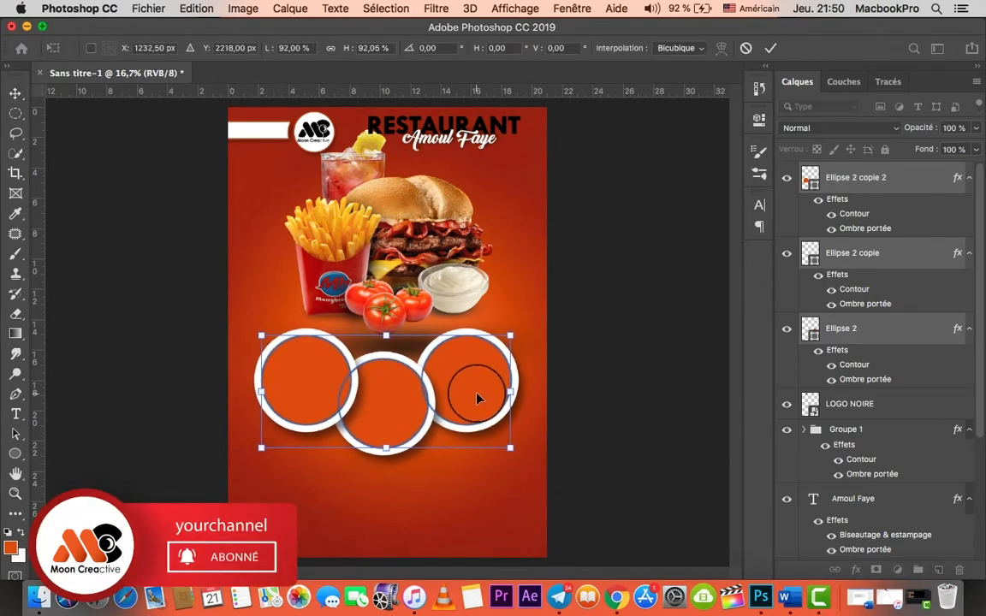
key(Right)
key(Right)
key(Right)
key(Right)
key(Right)
key(Right)
key(Right)
key(Up)
key(Up)
key(Right)
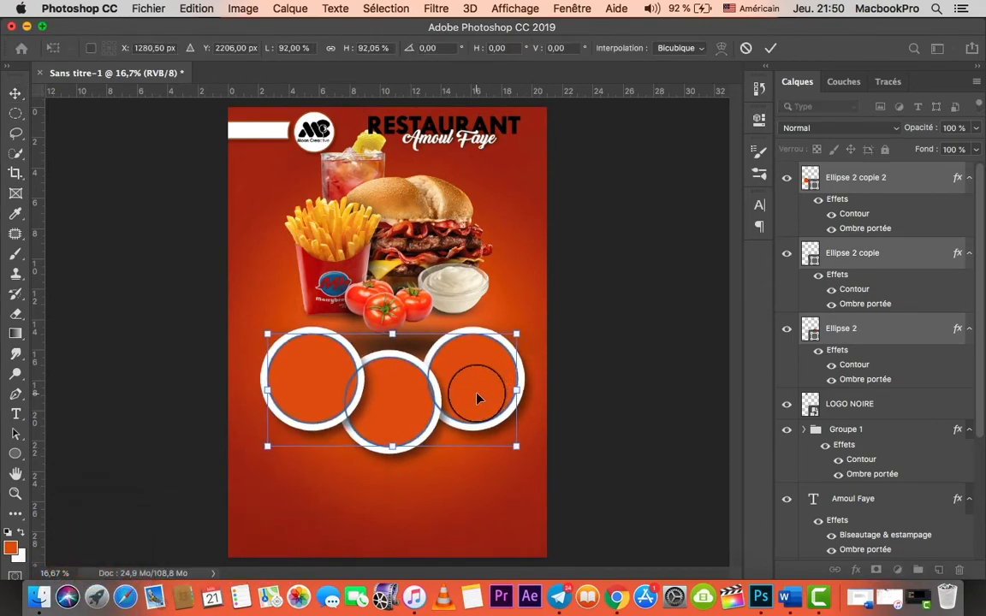
key(Return)
click(528, 400)
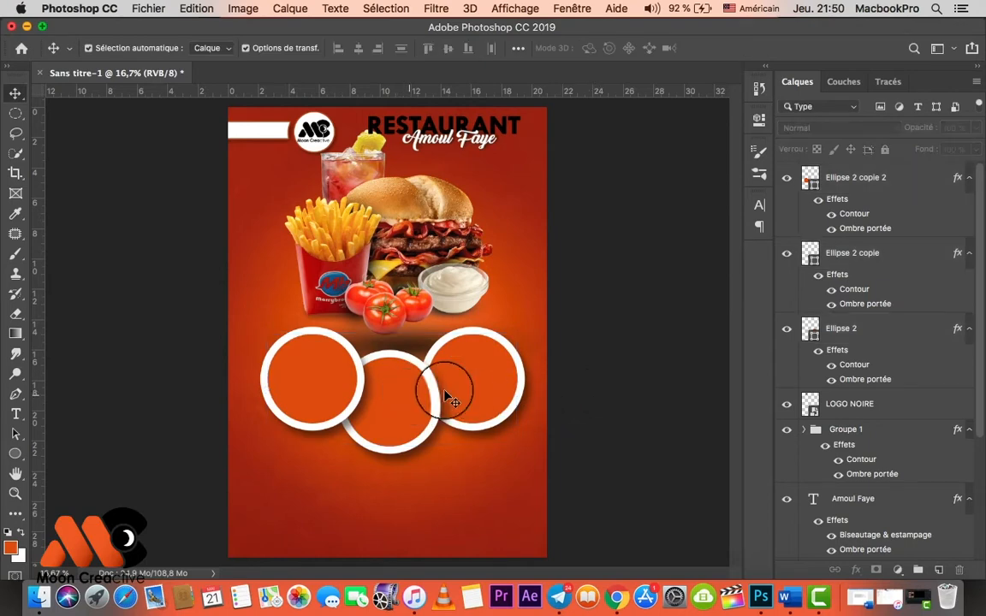
Stack the right circle above the middle one, and spread both outer circles slightly outward and up at matching heights
drag(843, 328, 882, 238)
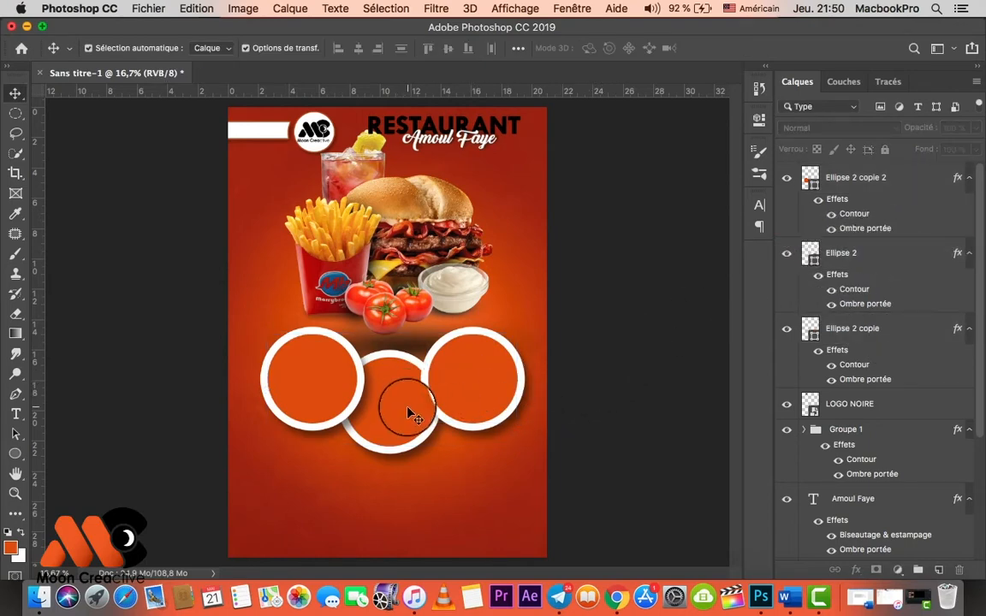
mouse_move(448, 398)
mouse_down()
mouse_move(467, 398)
mouse_move(459, 394)
mouse_up()
drag(313, 384, 303, 378)
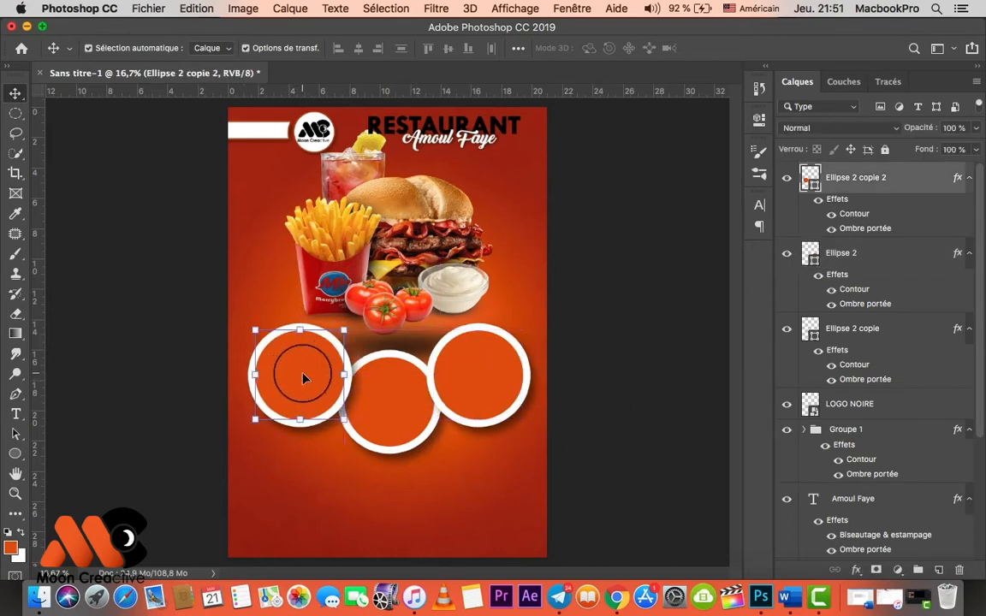
click(623, 404)
click(503, 411)
drag(503, 411, 503, 413)
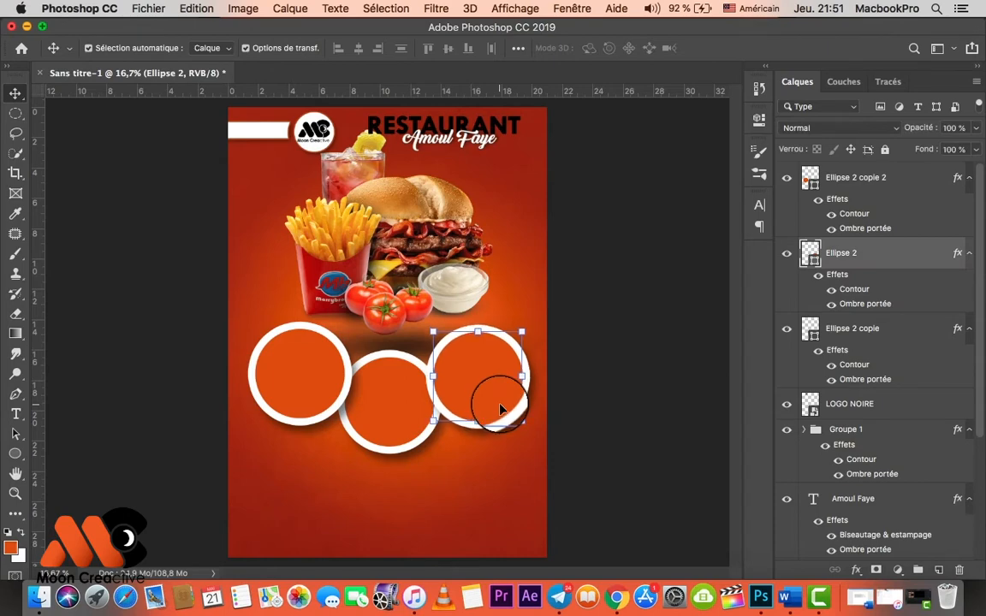
click(311, 404)
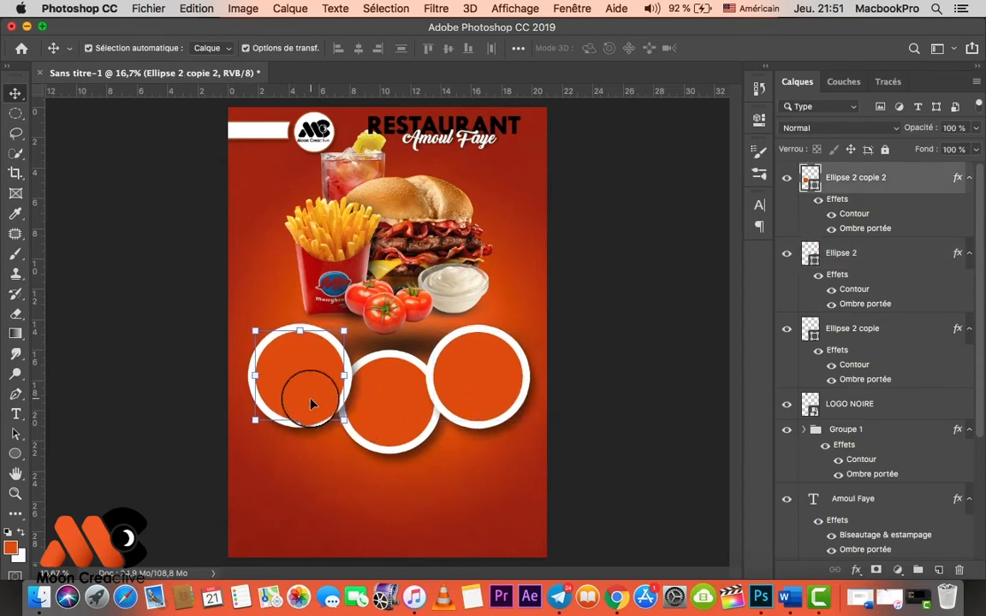
click(627, 384)
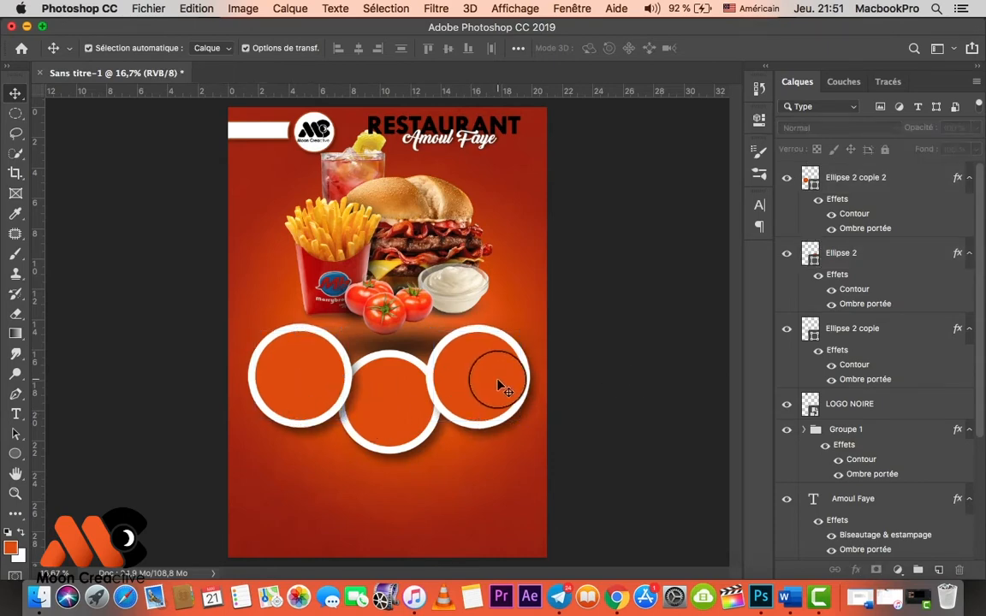
click(413, 421)
click(649, 362)
click(507, 375)
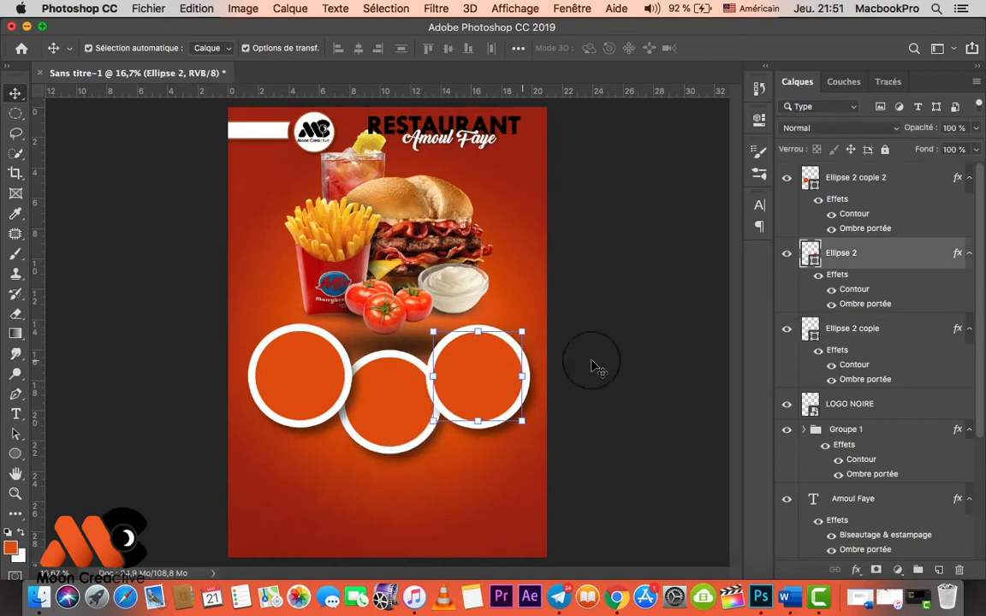
click(596, 368)
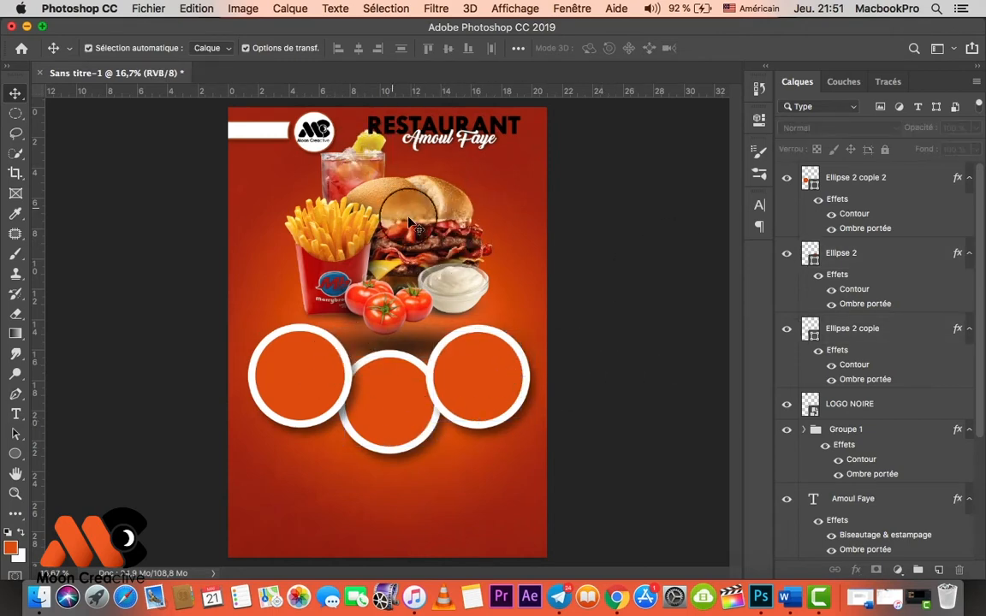
key(super+minus)
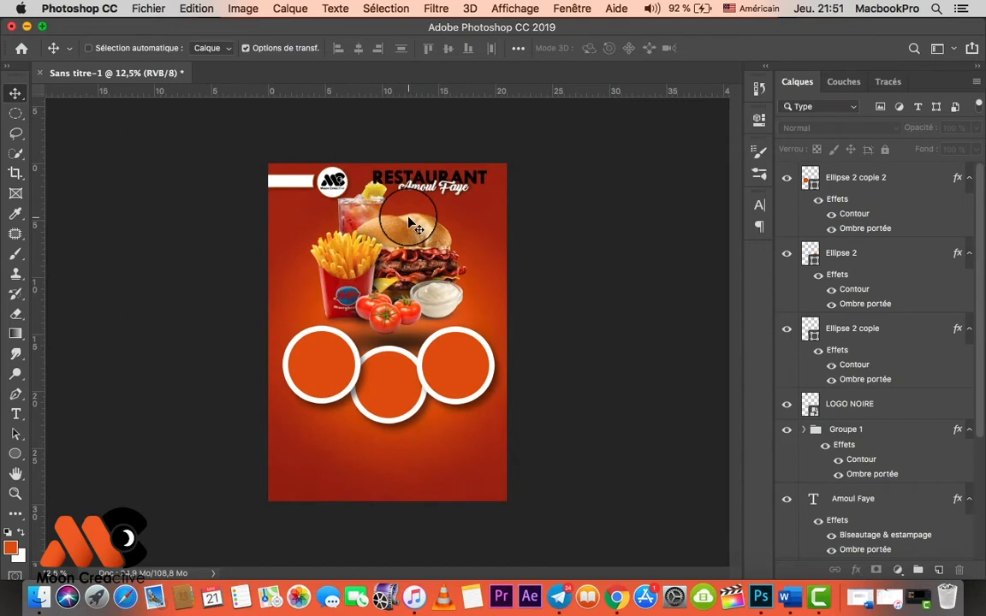
key(super+plus)
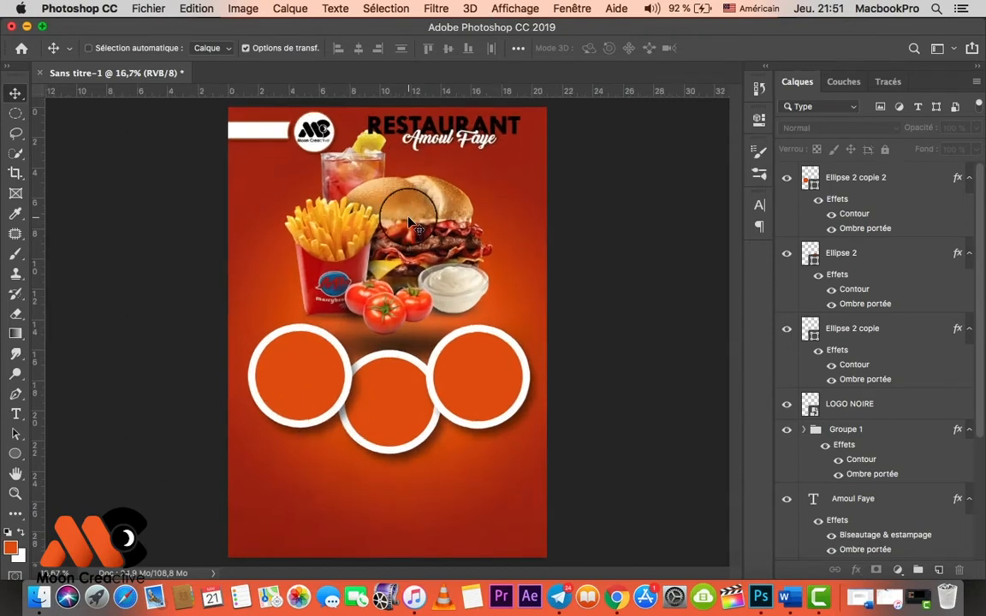
super+click(433, 121)
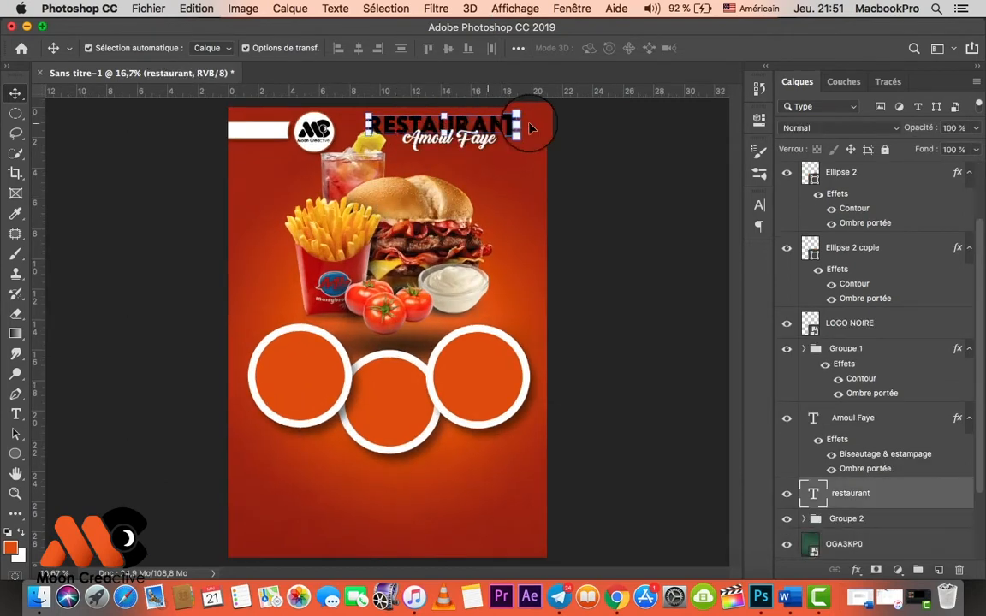
double_click(896, 502)
drag(522, 163, 770, 122)
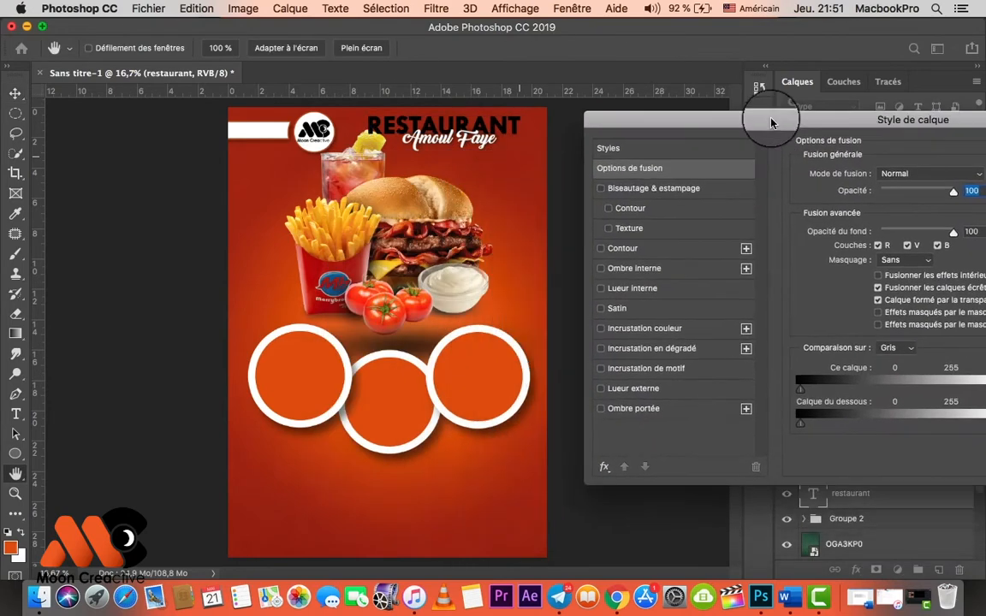
click(633, 409)
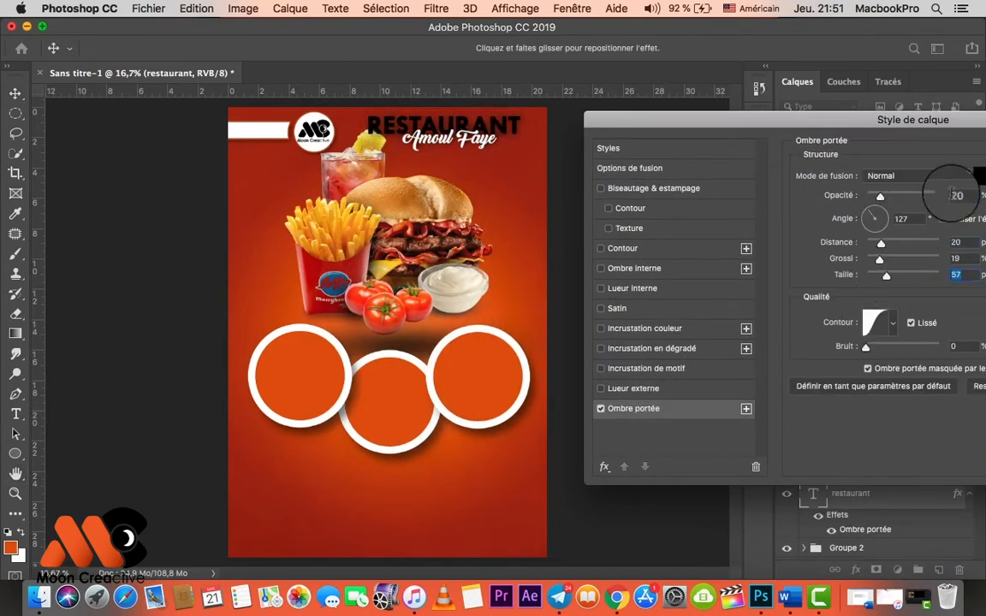
click(981, 175)
click(547, 272)
drag(553, 273, 550, 220)
key(Return)
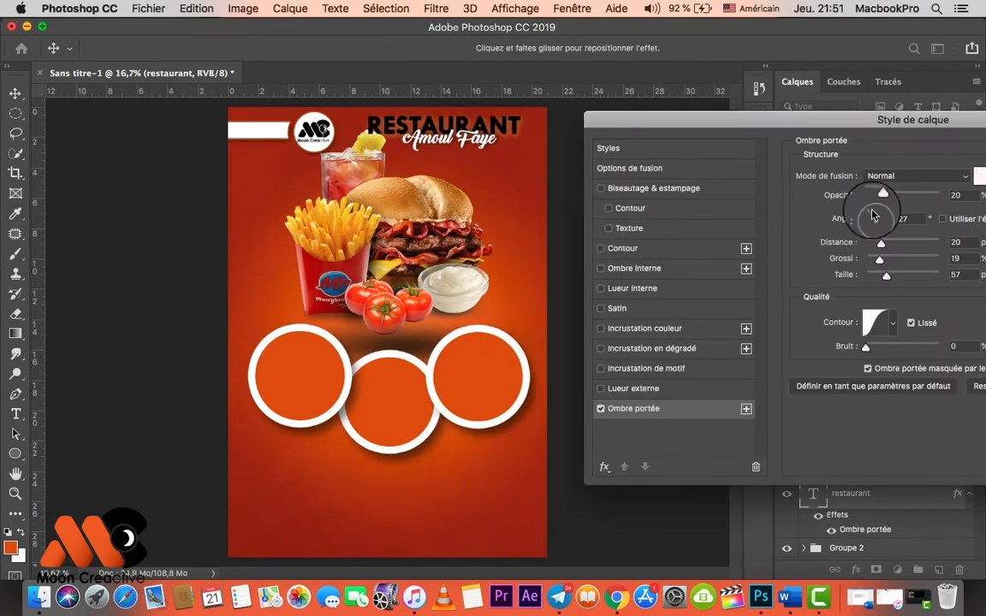
drag(846, 153, 246, 221)
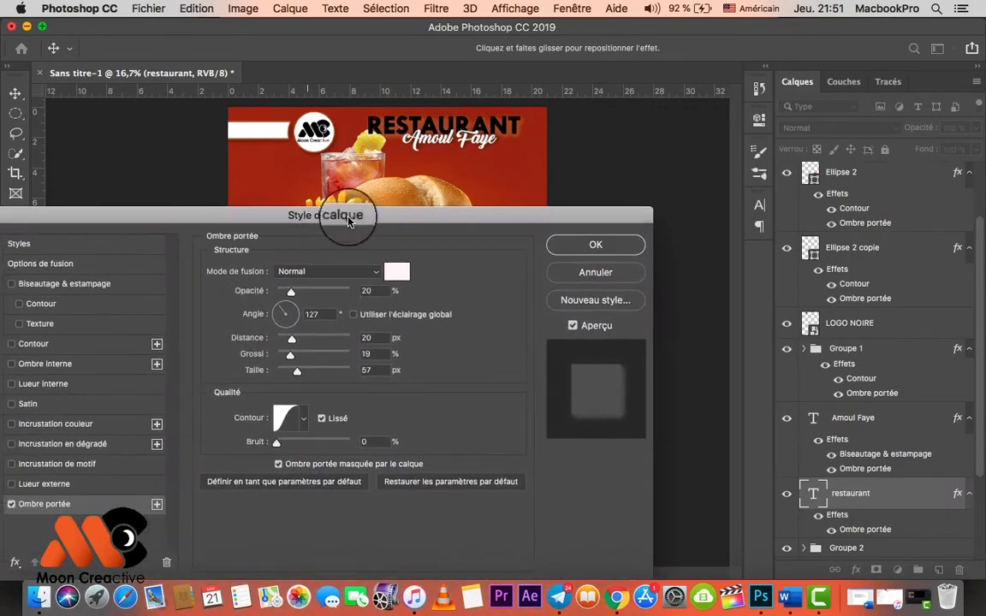
click(623, 281)
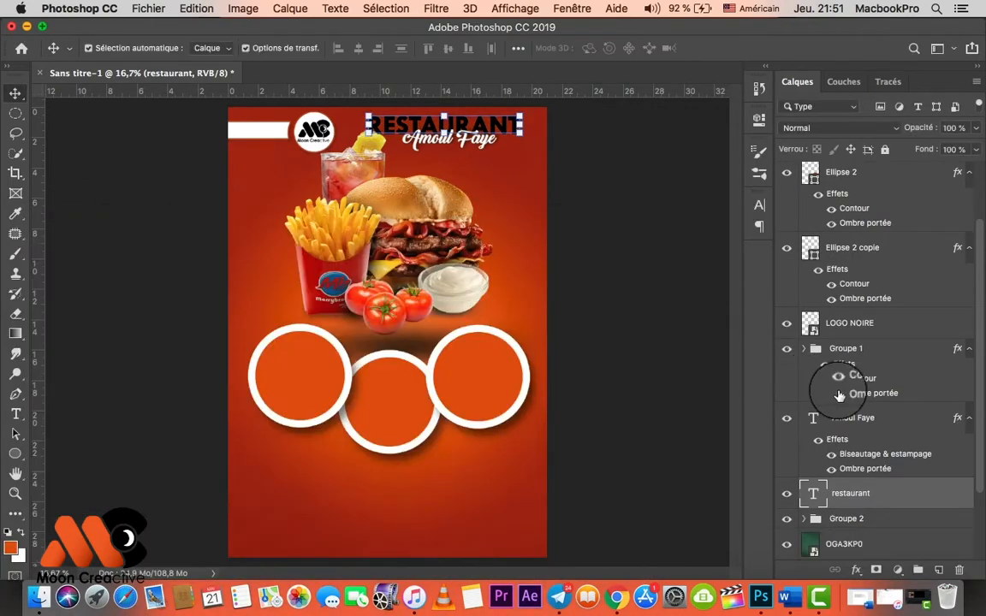
drag(840, 395, 813, 392)
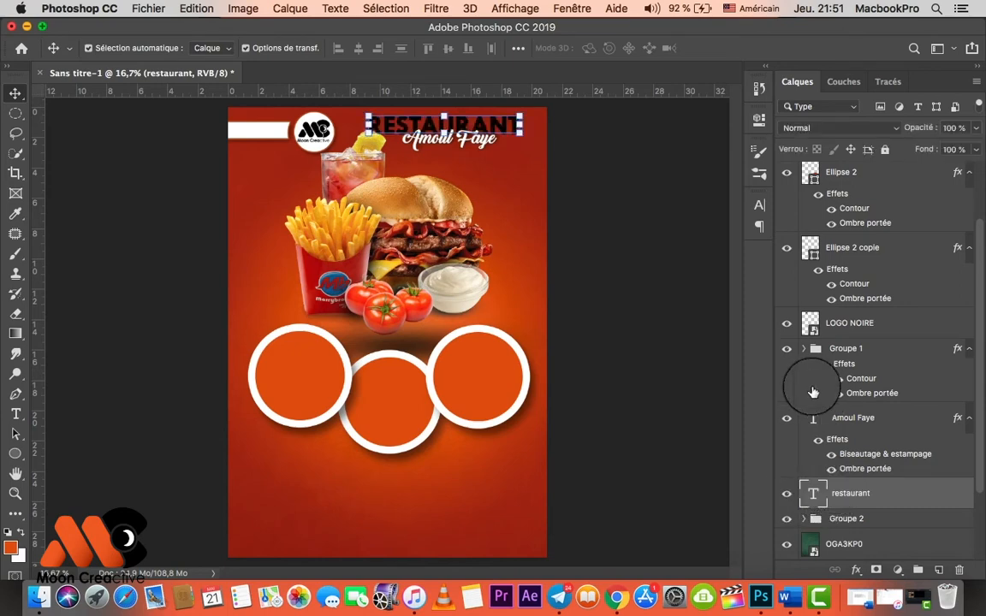
click(590, 322)
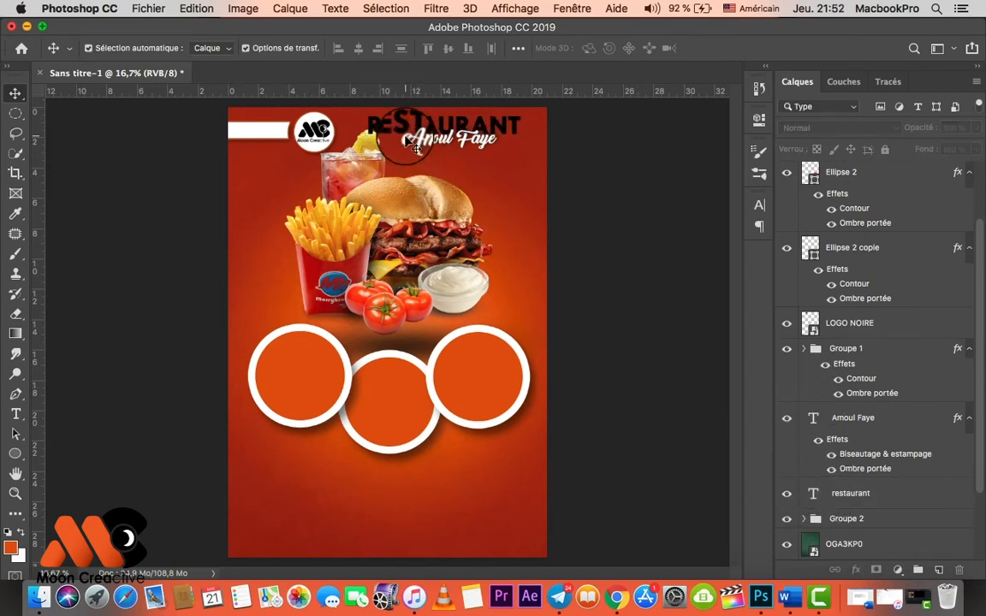
Move the RESTAURANT title left and slightly down, adjust its size, and shift the Amoul Faye text right and down beneath it
drag(387, 129, 377, 135)
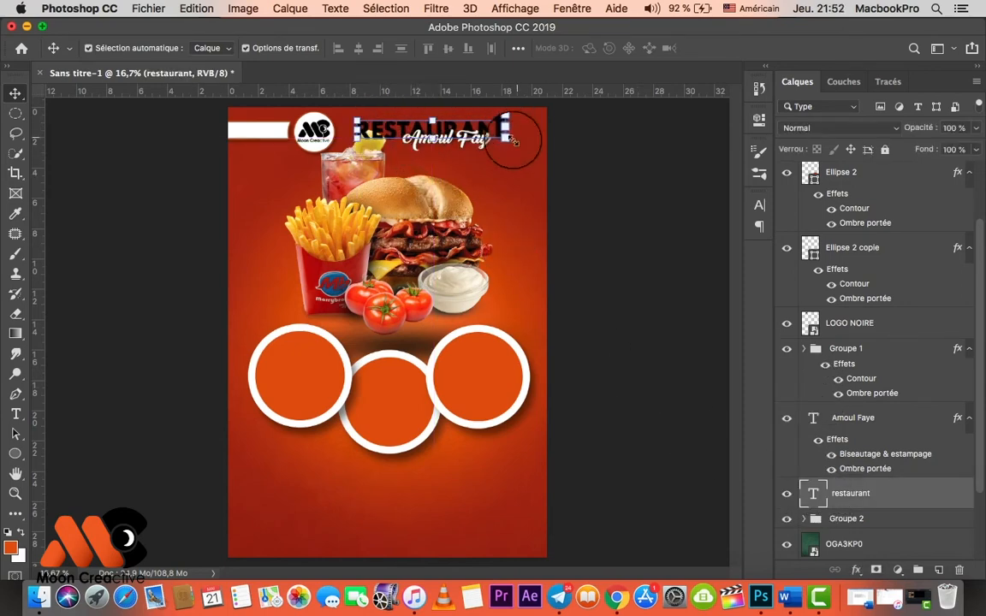
key(ctrl+t)
drag(509, 143, 488, 152)
key(Return)
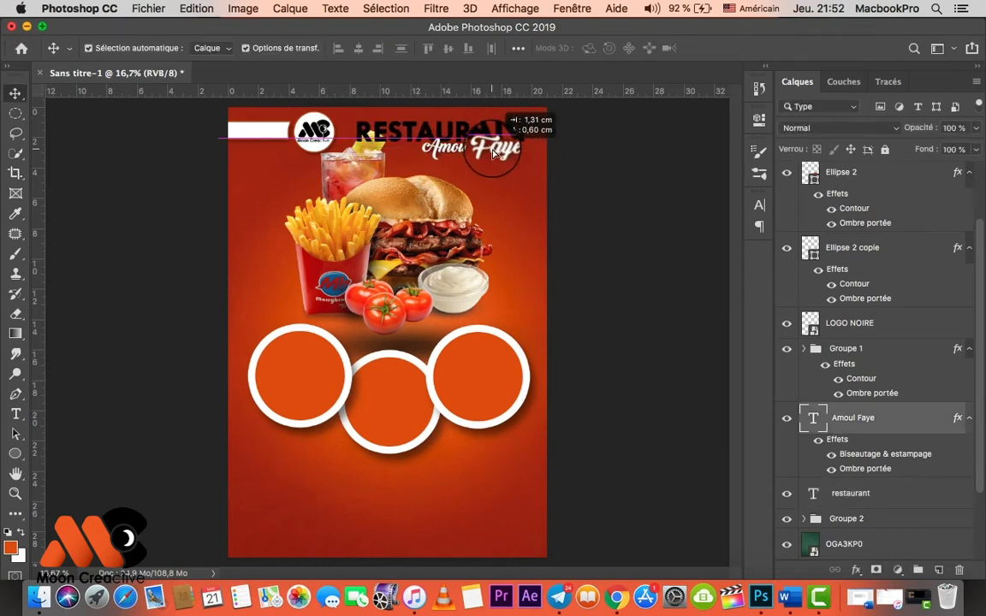
click(591, 163)
Switch to Finder and place the gold swirl image bdaccaa88c934.png from the resto amoul faye folder onto the poster
click(39, 598)
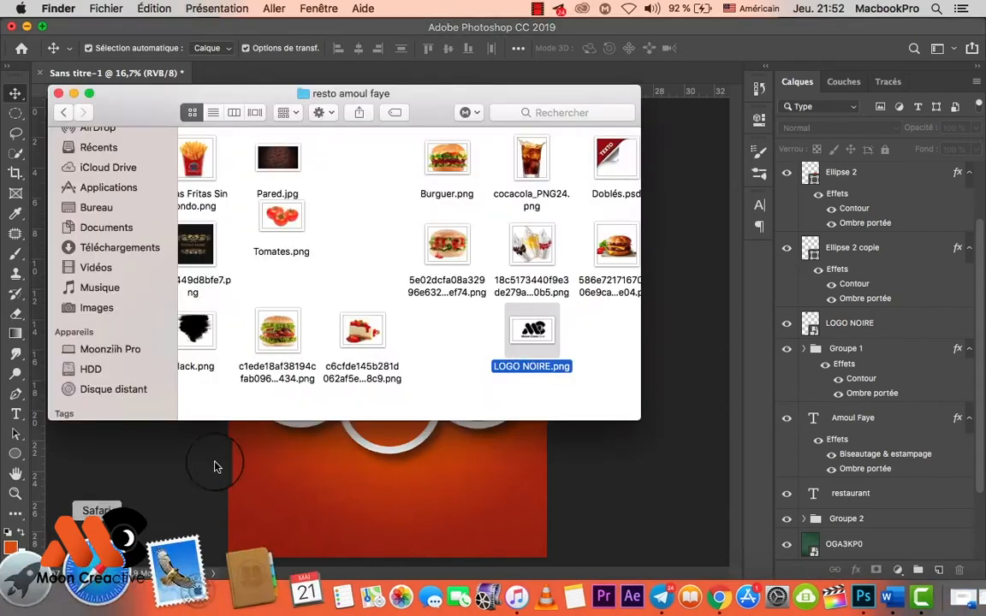
scroll(412, 268, right, 1)
scroll(412, 268, left, 5)
click(397, 263)
key(space)
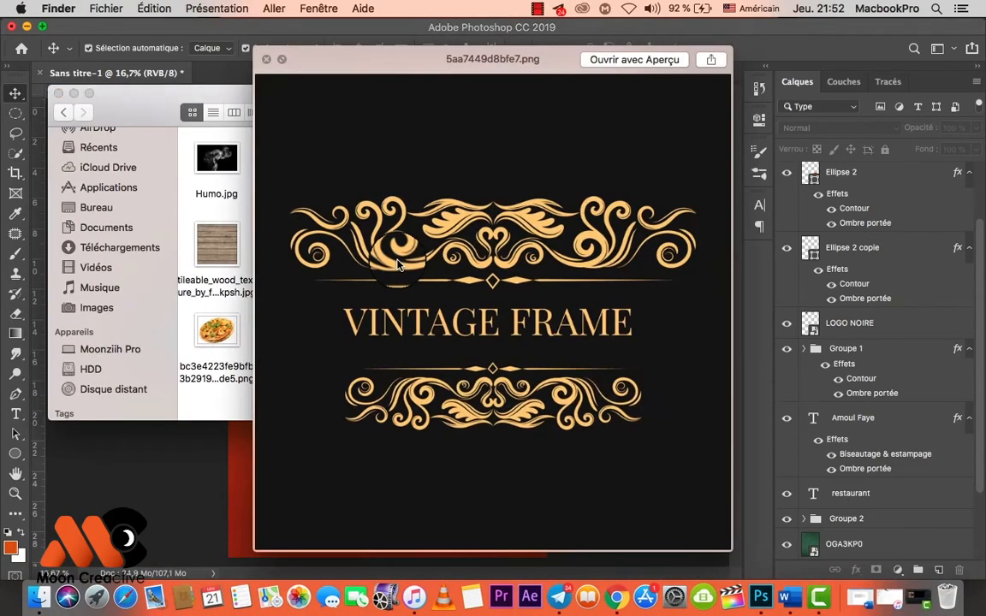
key(space)
mouse_move(229, 97)
mouse_down()
mouse_move(249, 272)
mouse_move(230, 77)
mouse_up()
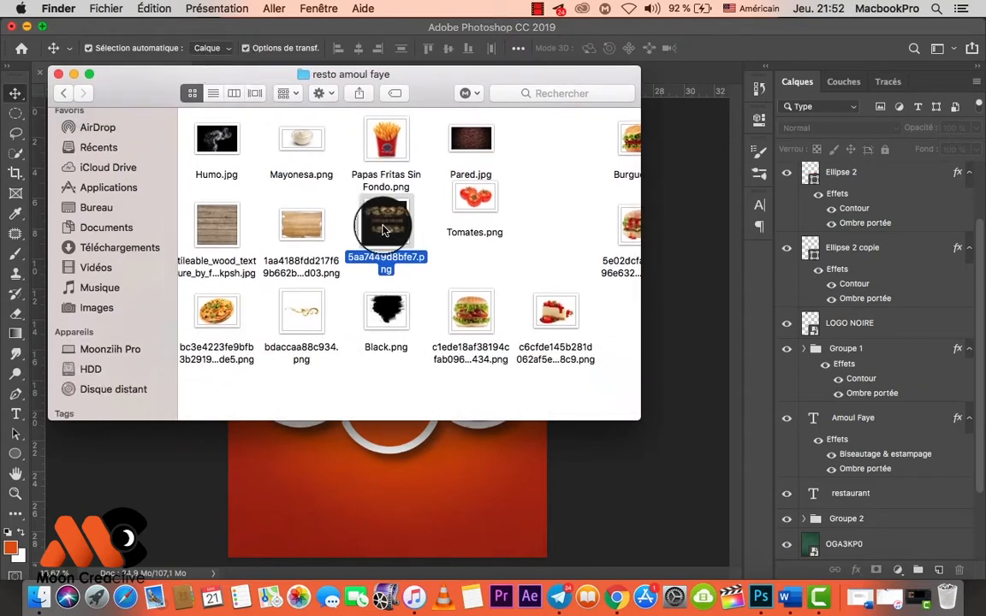
drag(384, 228, 309, 508)
drag(435, 301, 381, 308)
key(Return)
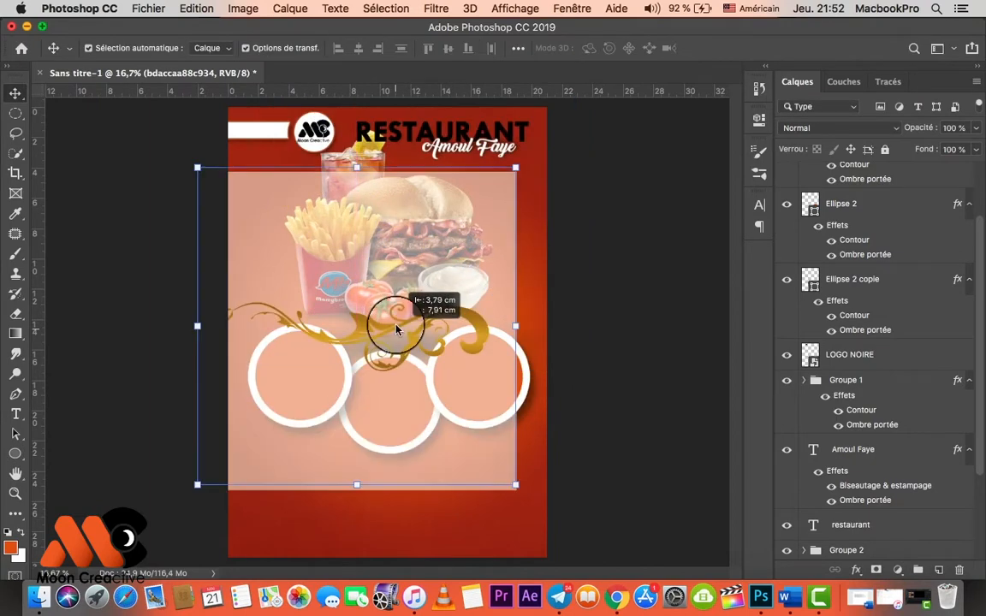
Erase the pale background around the gold swirl ornament with the Magic Eraser, rasterizing its layer
click(14, 317)
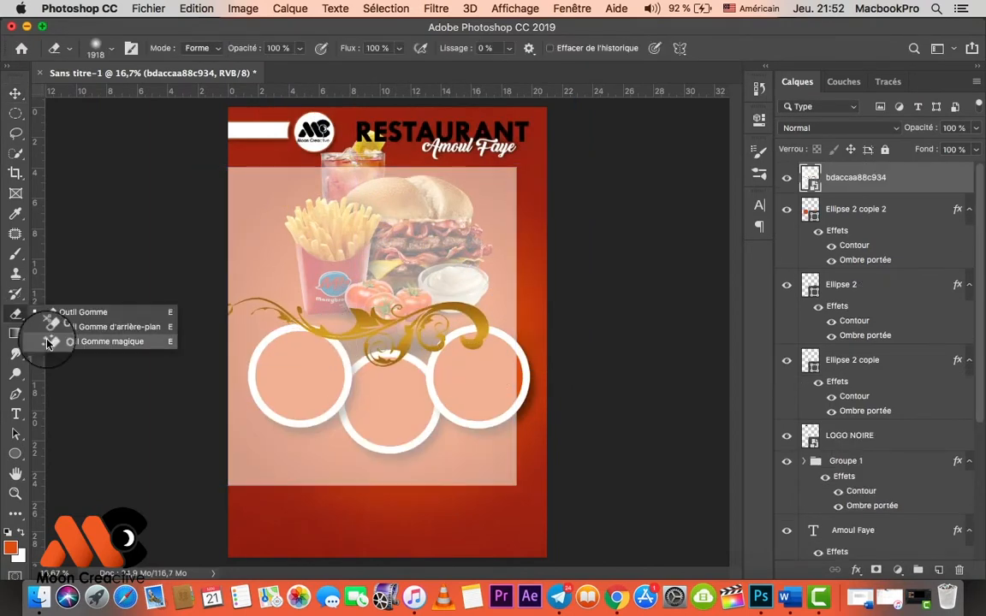
click(51, 341)
click(304, 356)
click(553, 228)
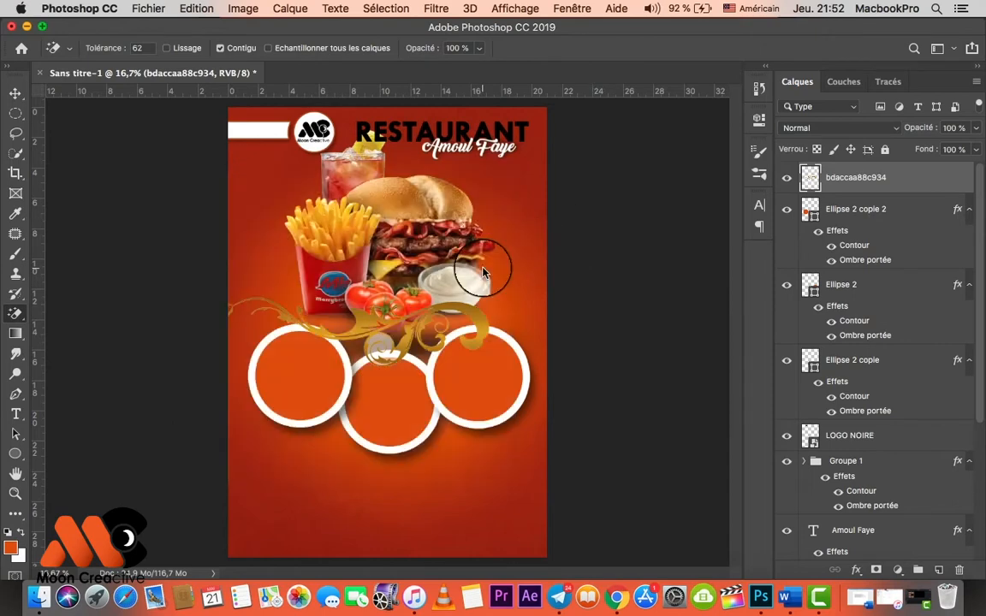
Scale the swirl ornament down to 46.44% and move it over the burger, below the Amoul Faye text
key(v)
drag(488, 167, 332, 338)
drag(306, 419, 501, 188)
key(super+plus)
key(super+plus)
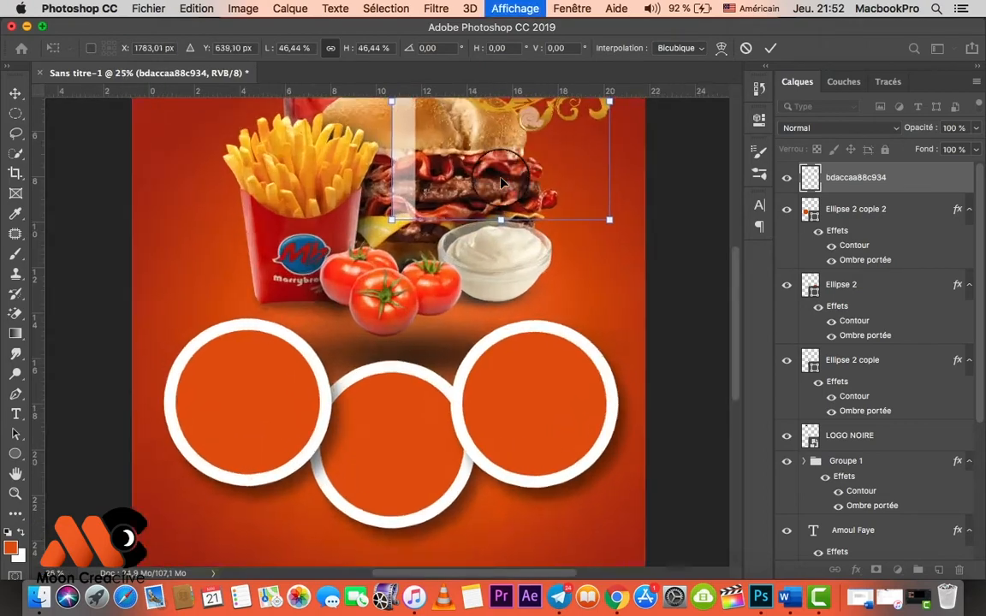
key(Return)
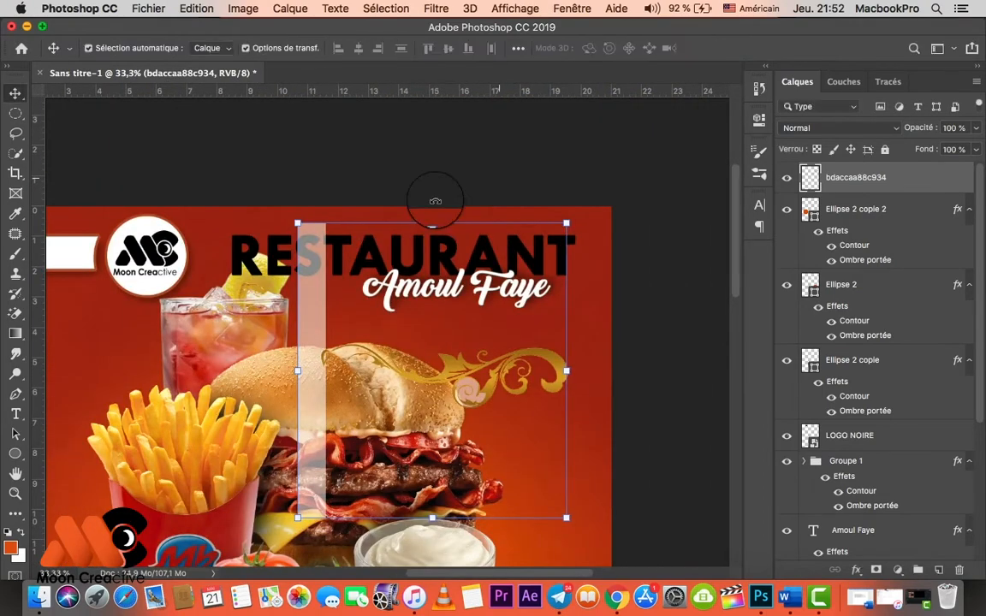
Erase the leftover pale strip and patches around the ornament, and recolour the swirl from gold to white with Hue/Saturation
click(15, 314)
click(301, 308)
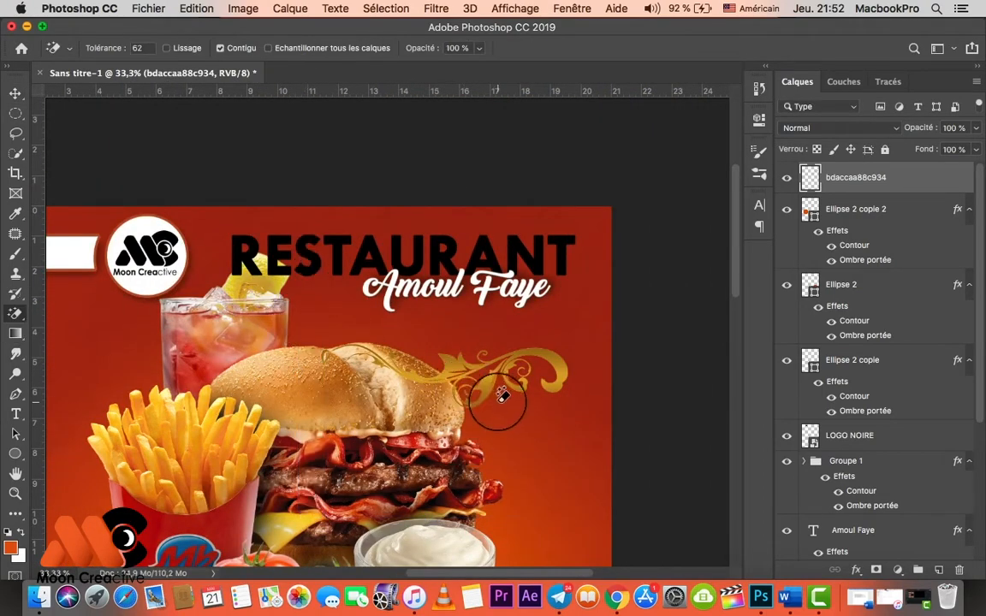
key(super+u)
drag(742, 356, 811, 346)
key(Return)
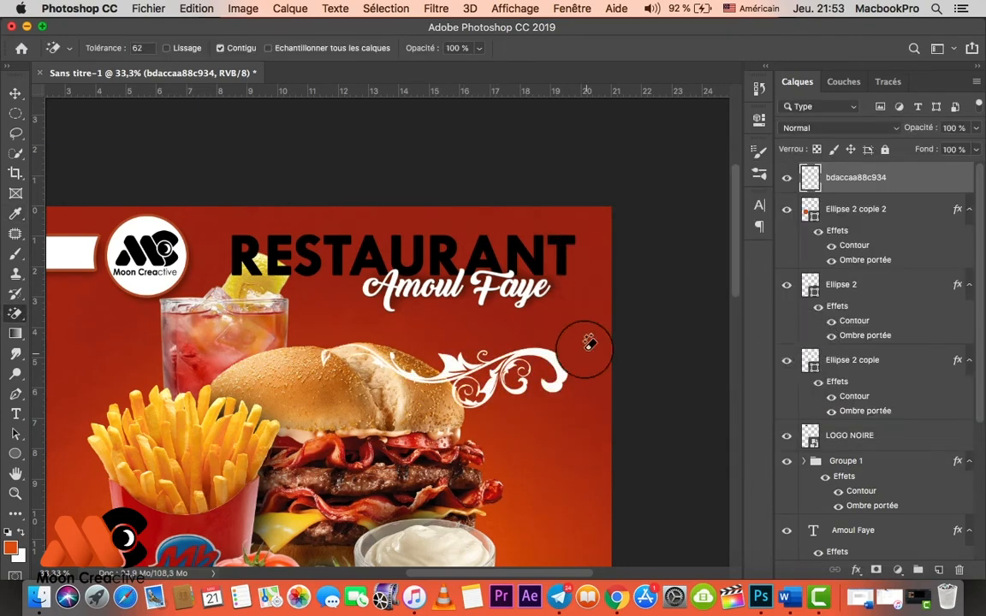
Move the white swirl to the poster's right edge, just beneath the Amoul Faye text, and deselect it
key(v)
mouse_move(562, 375)
mouse_down()
mouse_move(585, 305)
mouse_move(639, 324)
mouse_up()
click(655, 469)
key(super+minus)
key(super+minus)
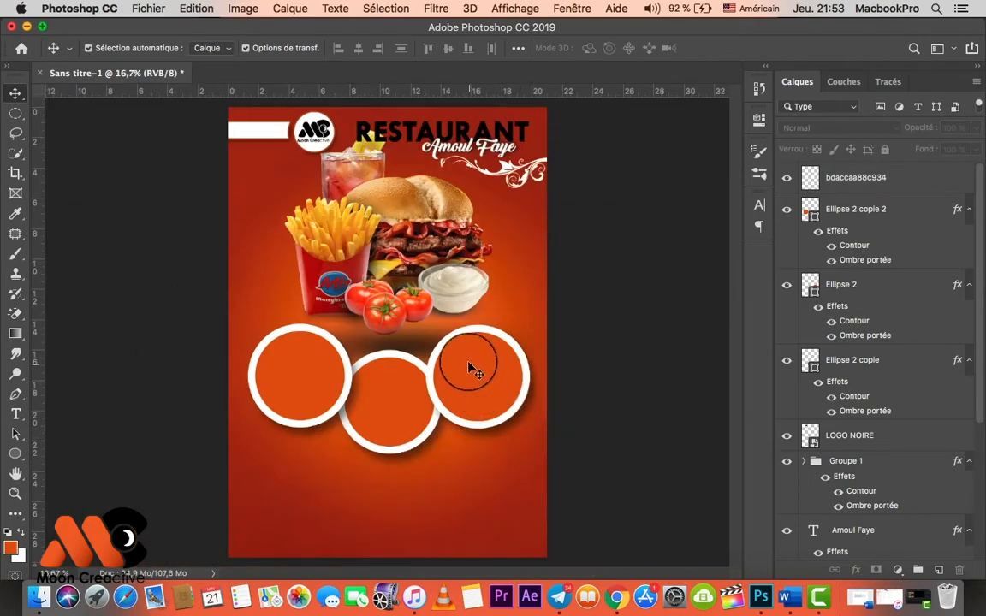
Try the RESTAURANT title in white and the Amoul Faye text in black, and undo the colour changes
click(454, 129)
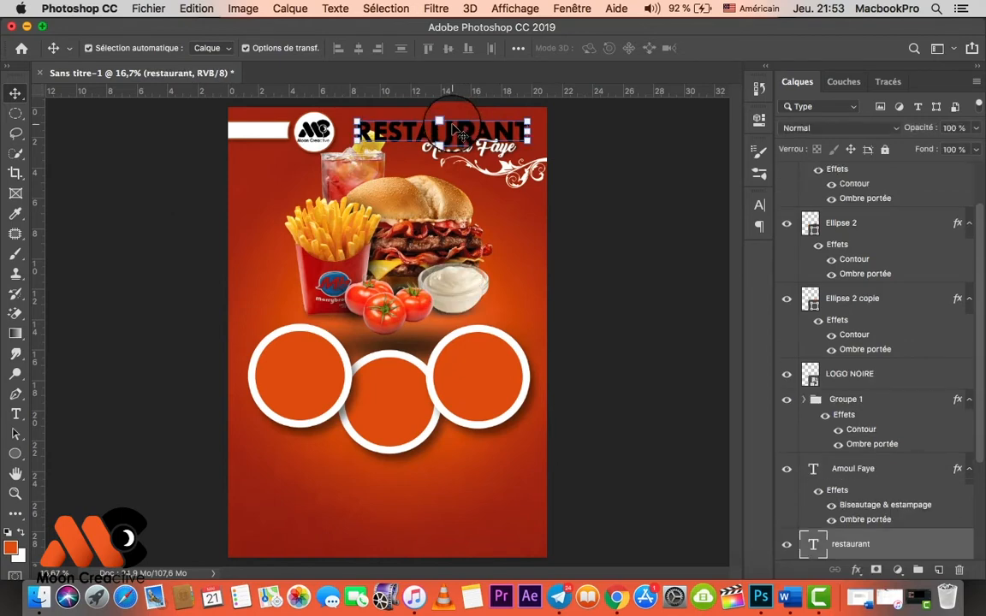
key(super+BackSpace)
key(super+z)
click(628, 224)
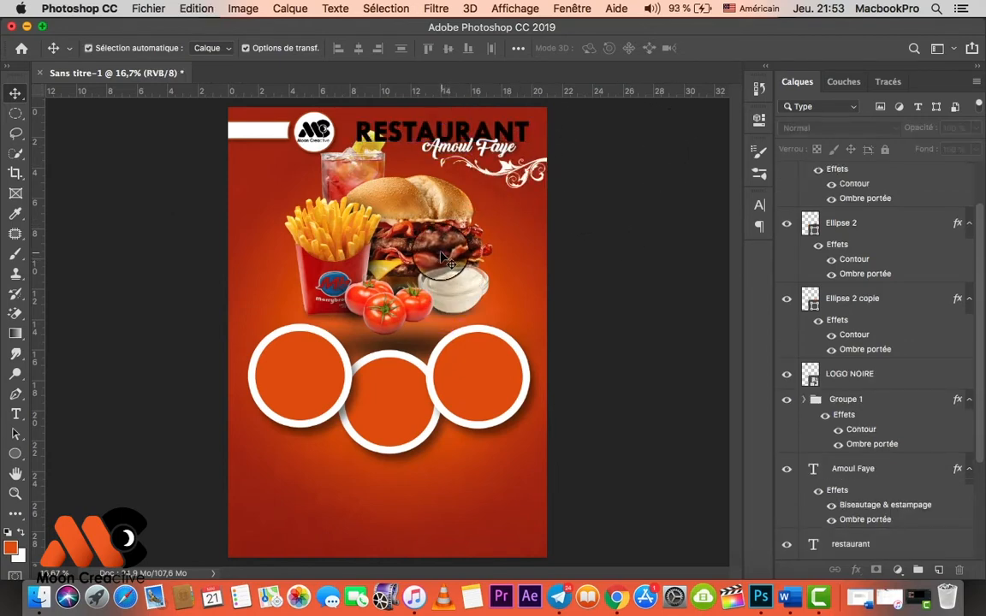
click(443, 130)
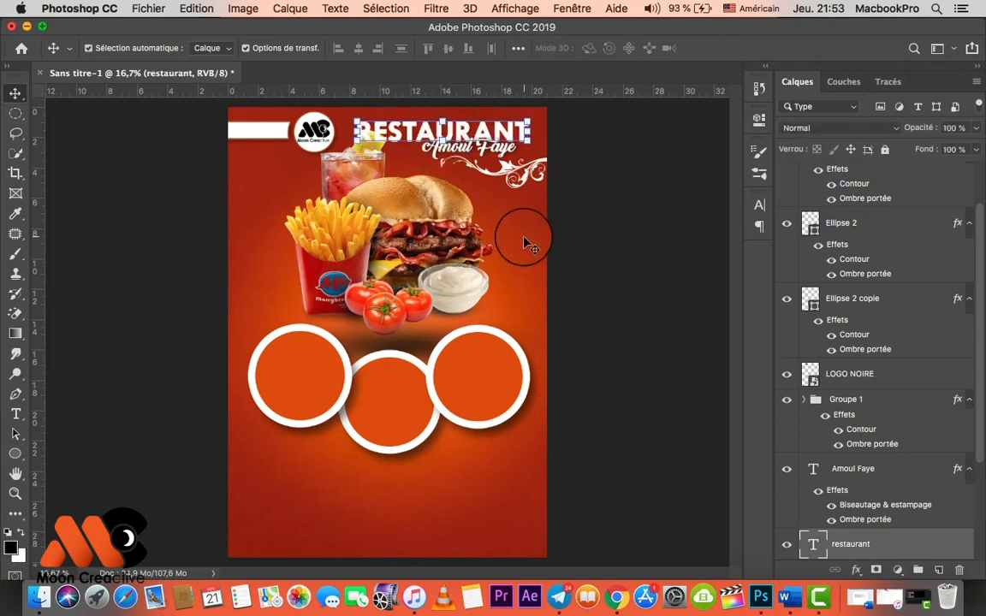
click(568, 238)
click(501, 152)
key(z)
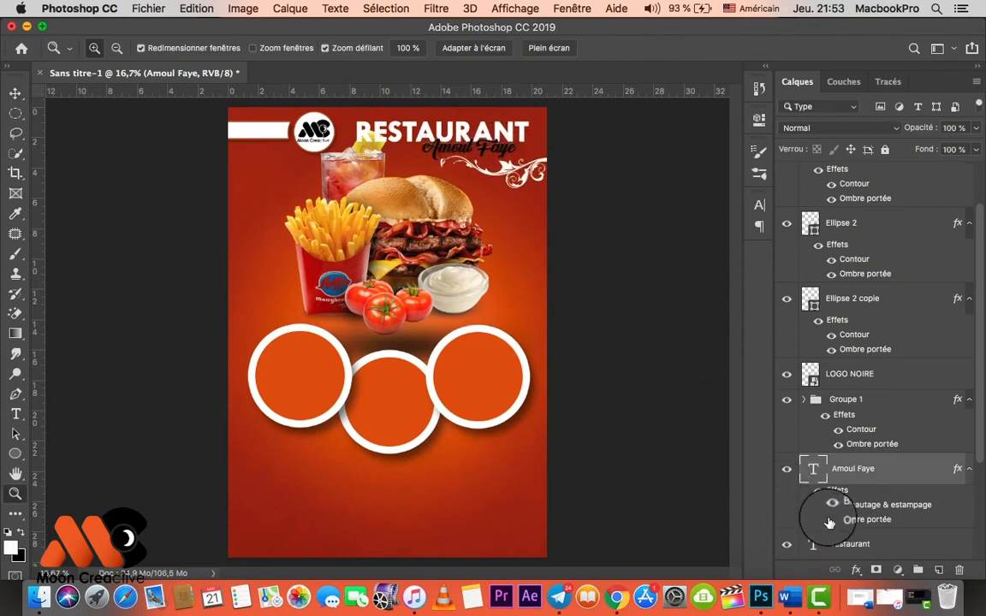
key(super+z)
key(super+z)
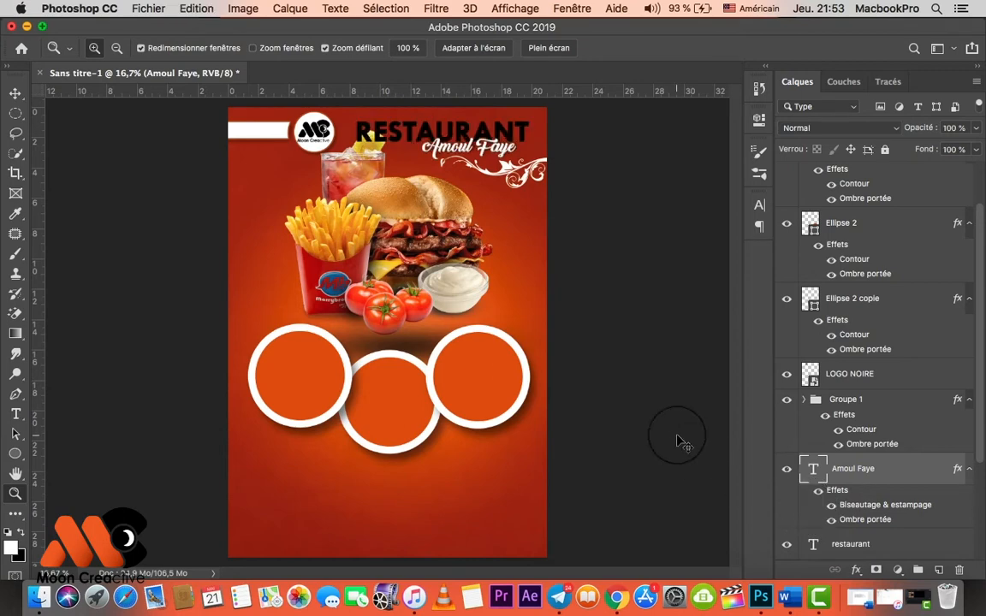
Select the left circle, switch to Finder, and select the cola glass and ice cream cup images in the resto amoul faye folder
click(16, 93)
click(308, 389)
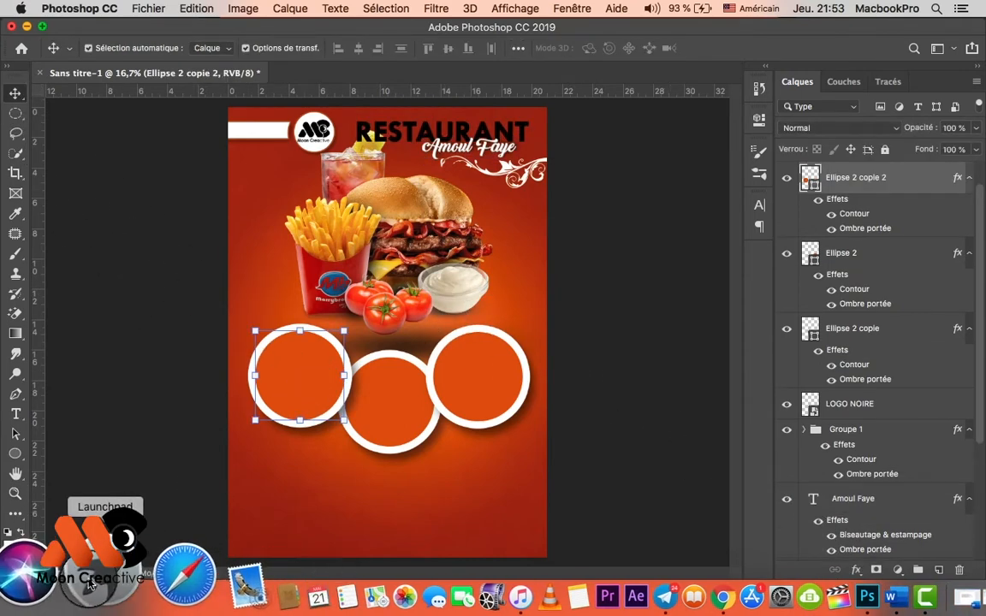
click(40, 589)
scroll(366, 230, right, 5)
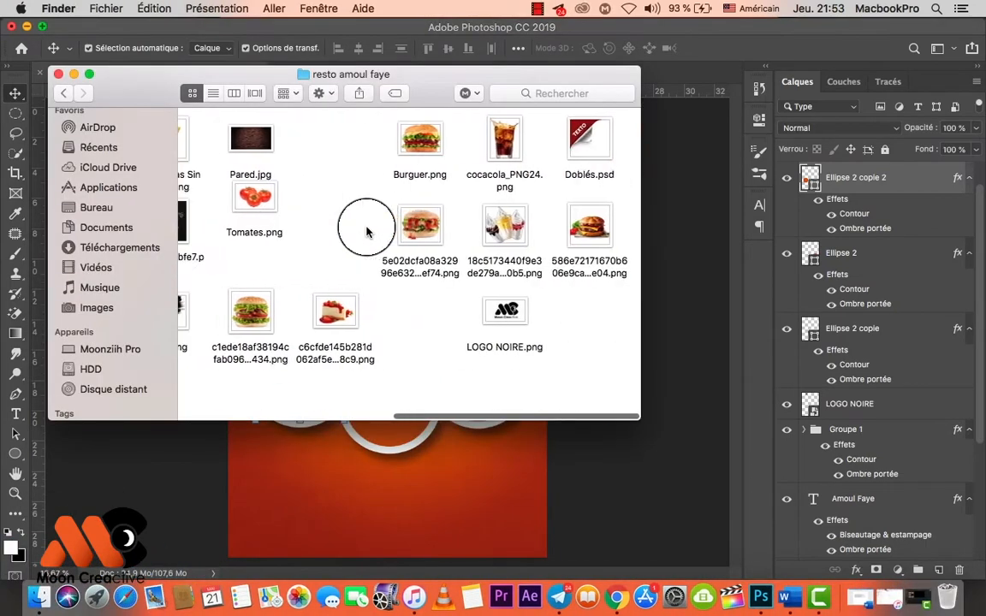
click(421, 138)
click(423, 225)
super+click(505, 158)
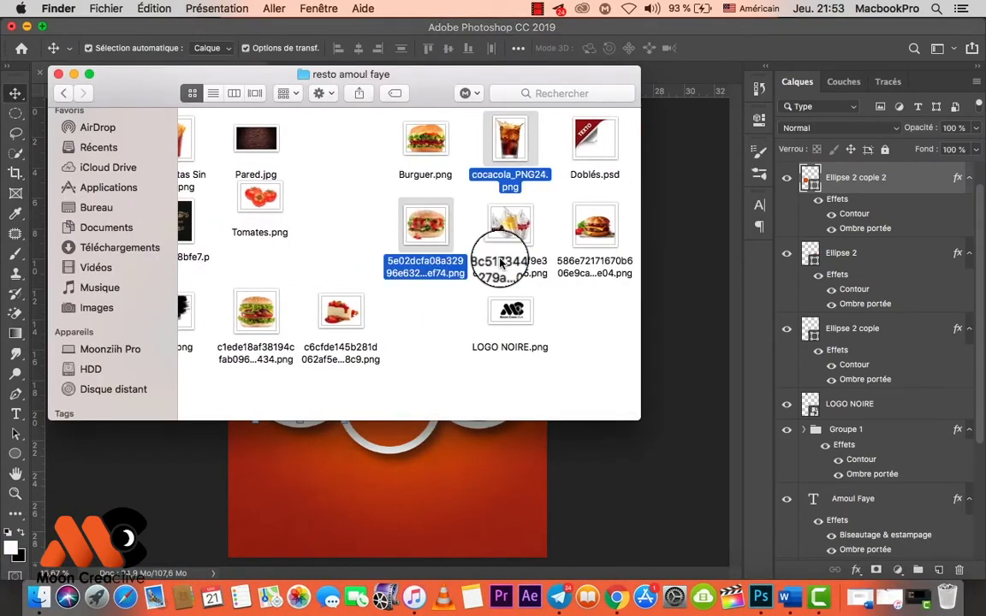
super+click(501, 235)
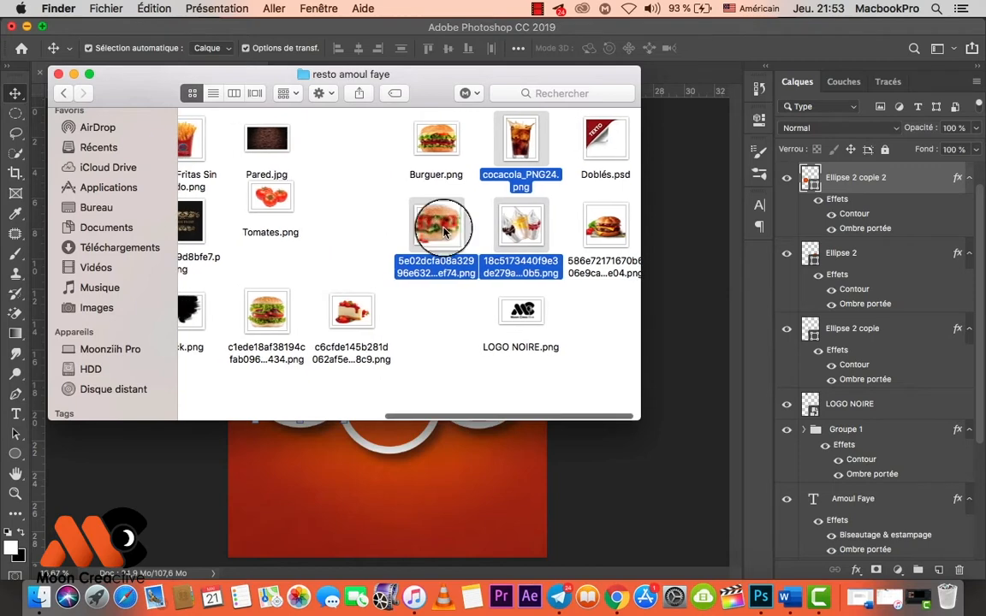
super+click(423, 261)
Add the two pizza images to the file selection and place all four pictures on the poster
scroll(315, 261, left, 5)
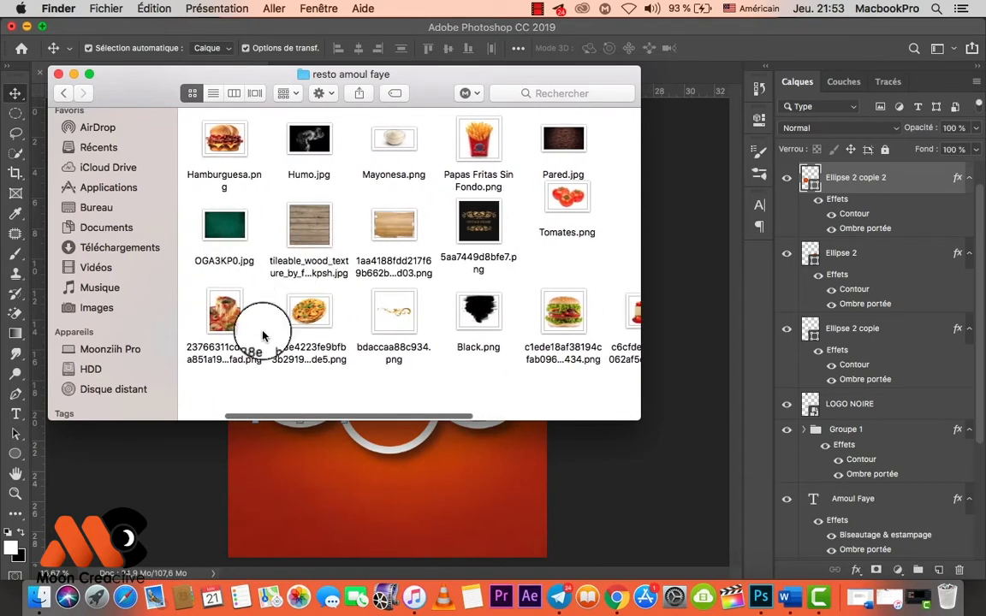
super+click(242, 313)
super+click(323, 306)
scroll(445, 274, right, 5)
scroll(467, 270, right, 4)
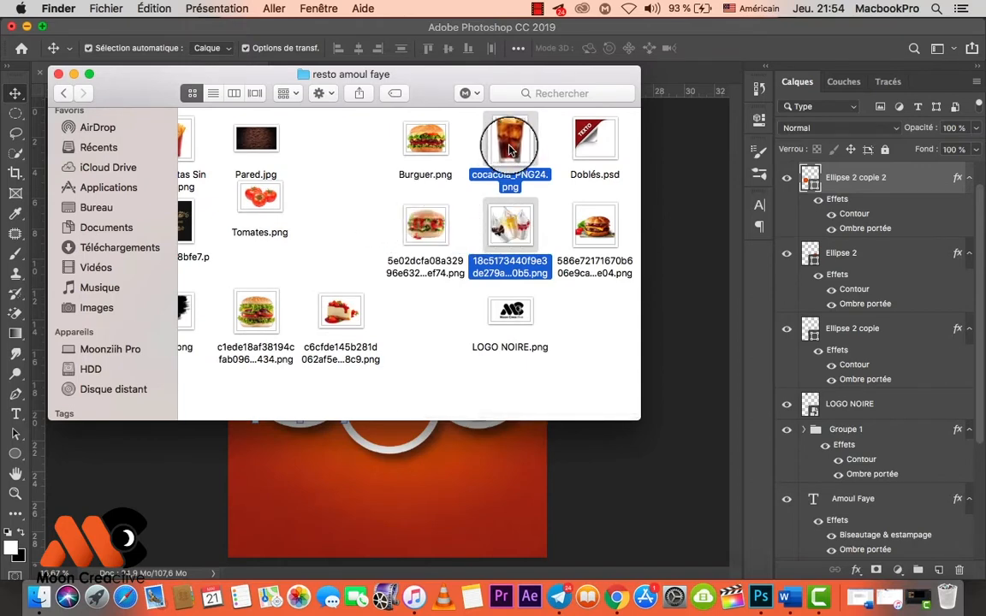
drag(507, 137, 418, 470)
key(Return)
key(Return)
key(Return)
key(Return)
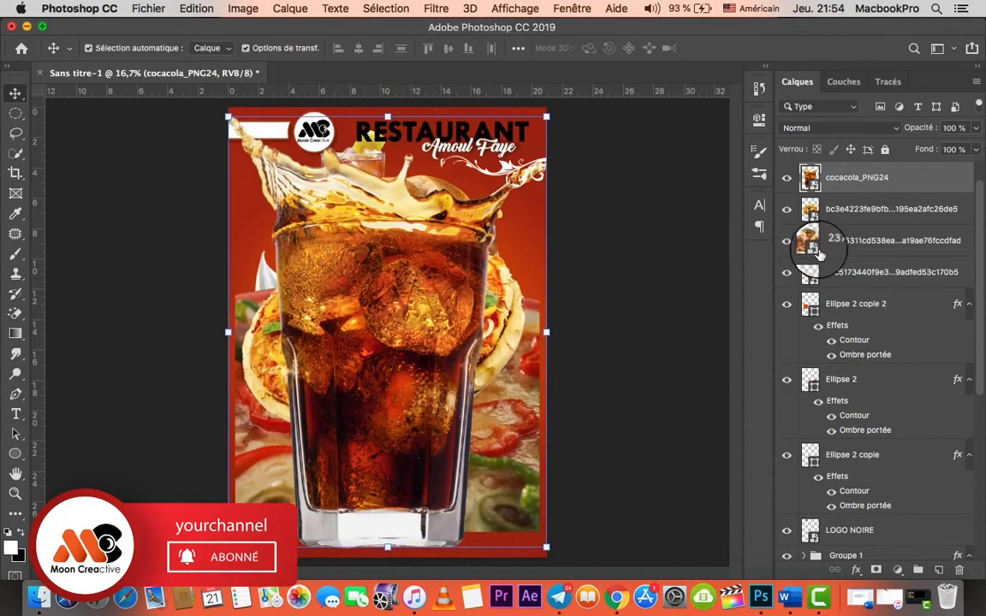
Hide both pizza layers and stack the cola layer directly above the ice cream layer, keeping the cola visible
drag(786, 177, 787, 248)
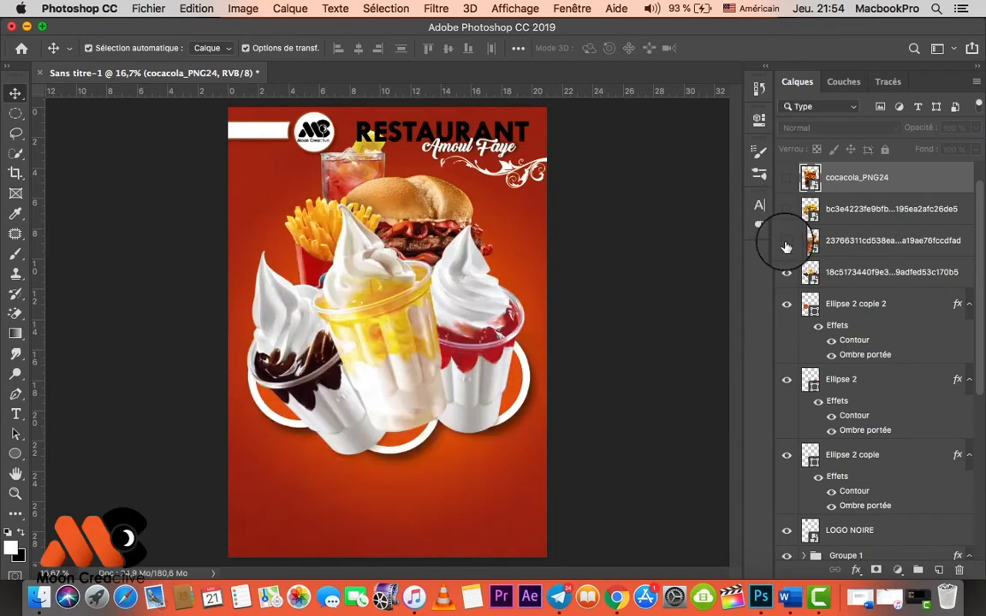
click(836, 272)
drag(842, 177, 805, 257)
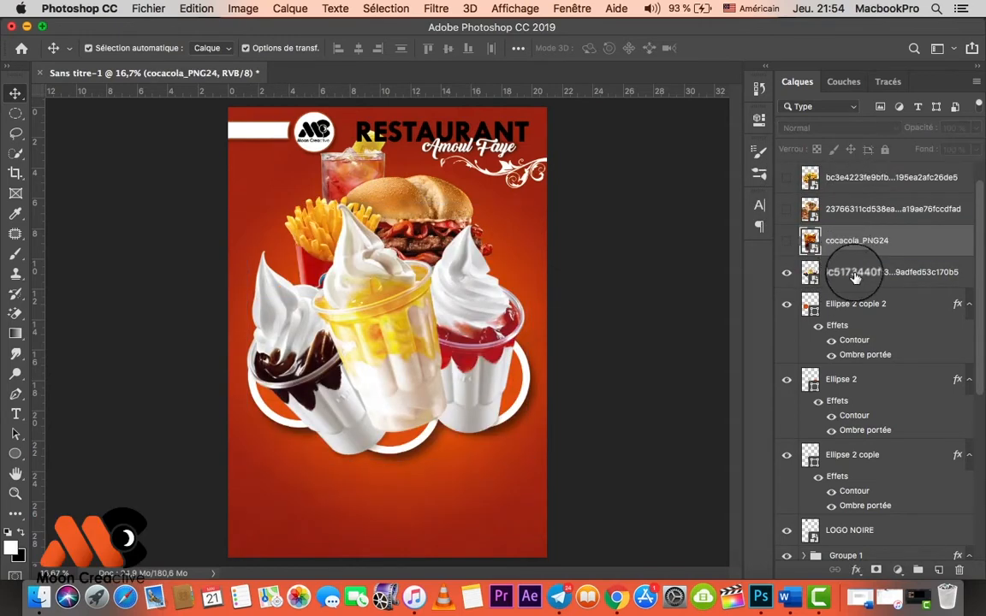
click(787, 241)
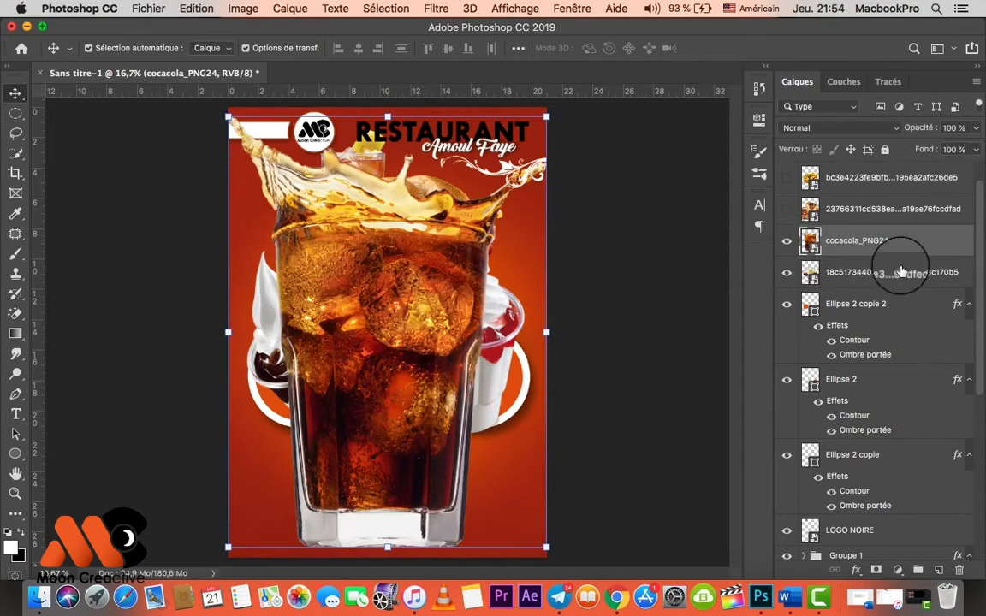
Scale the cola and ice creams down together into the middle circle, and shift the cola right and behind the ice creams
drag(547, 546, 384, 424)
key(Return)
scroll(384, 424, up, 2)
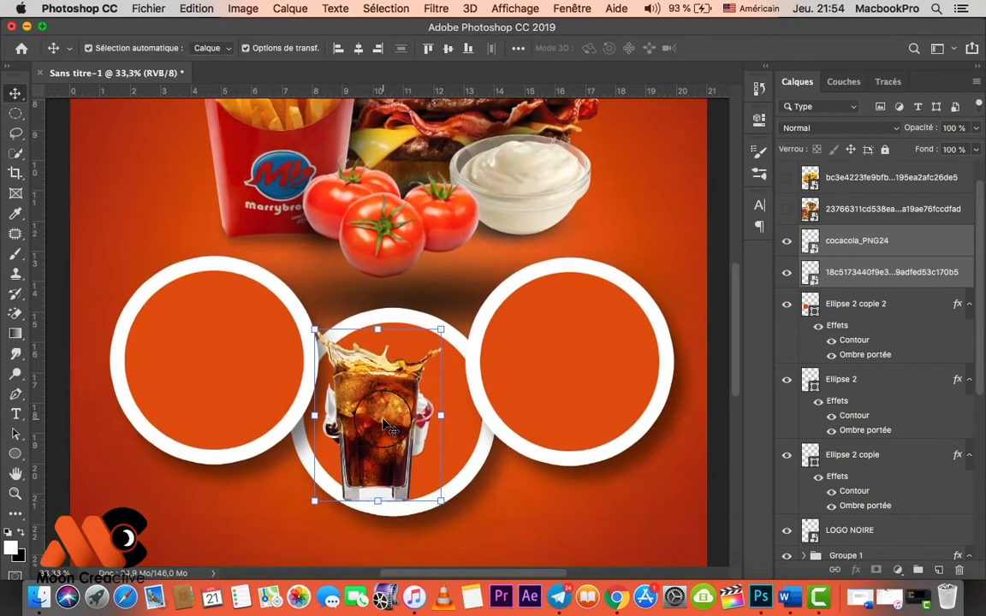
drag(356, 360, 411, 346)
drag(901, 181, 969, 203)
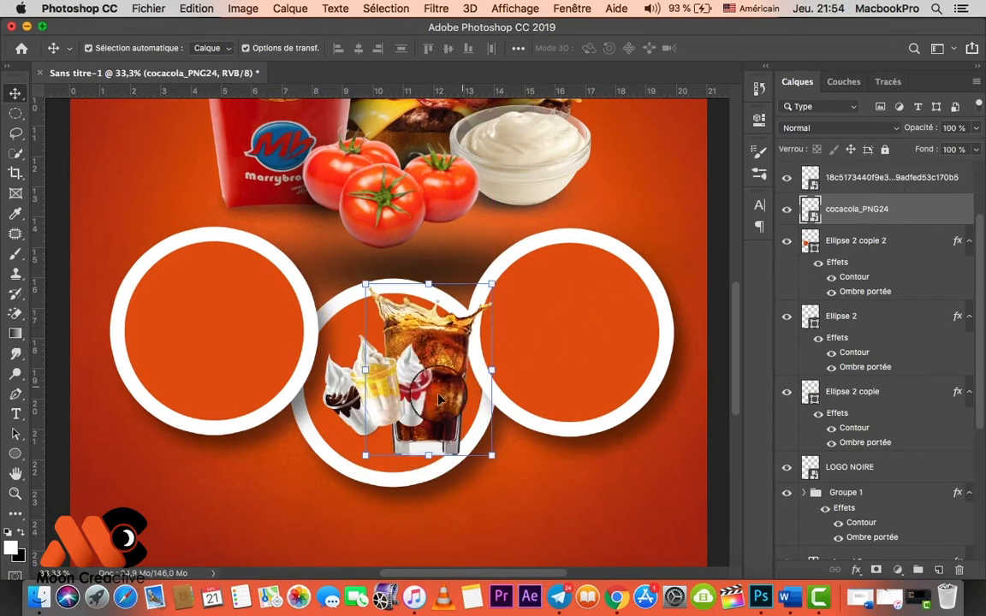
Enlarge the ice cream cups to 29.81% and move them down into the lower part of the middle circle
click(369, 403)
drag(377, 332, 378, 284)
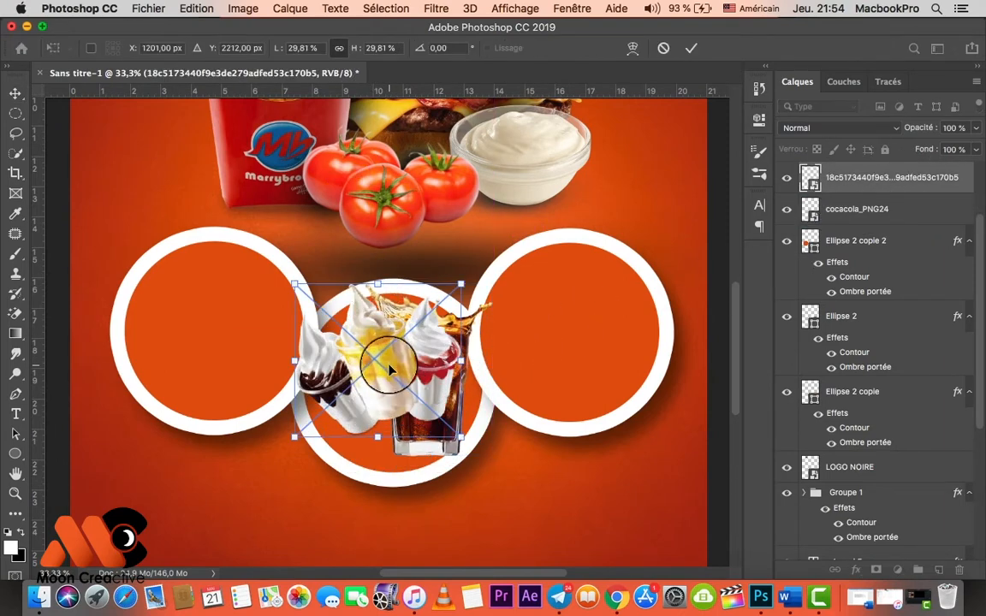
drag(388, 367, 398, 415)
key(Return)
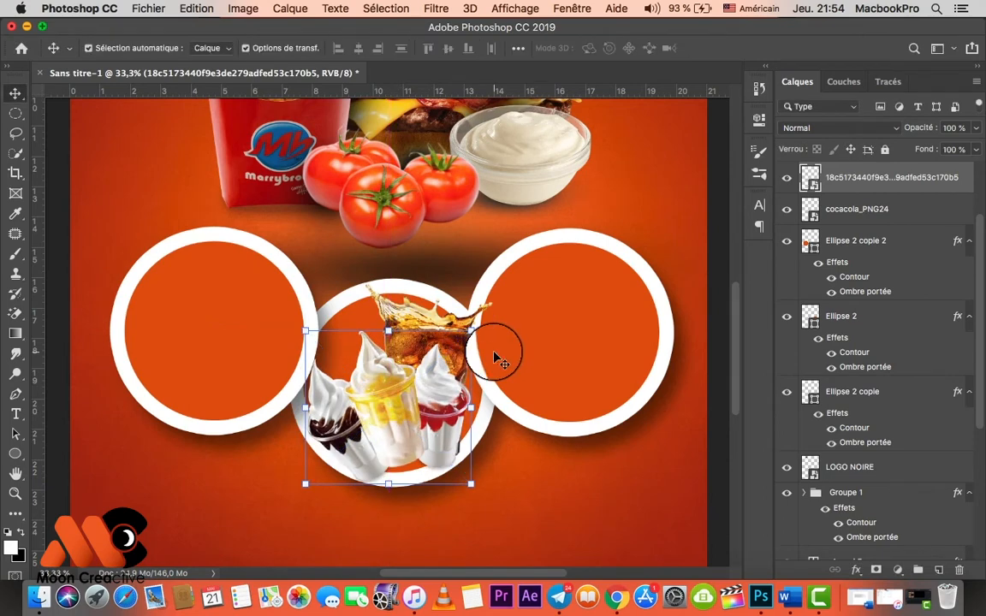
Identify the middle circle's layer by toggling visibility, and stack the ice cream and cola layers directly above Ellipse 2 copie
click(786, 241)
click(787, 209)
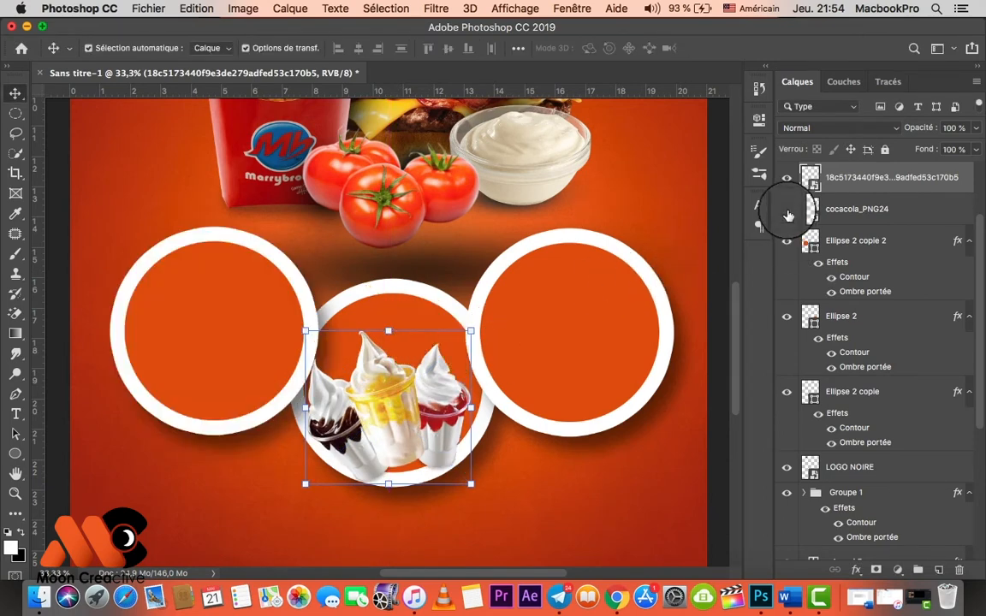
click(786, 208)
click(788, 317)
click(787, 316)
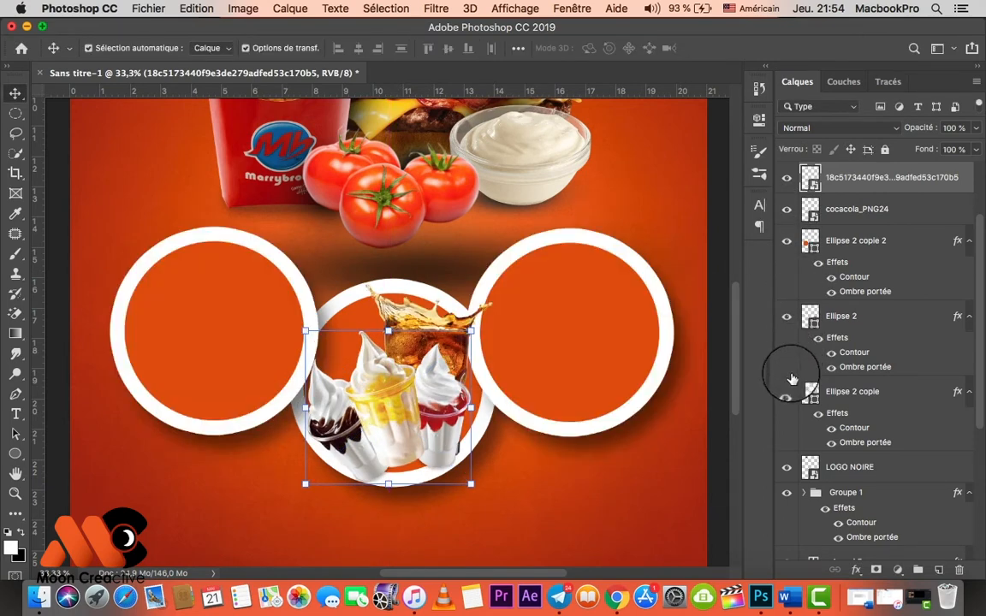
click(786, 392)
click(787, 392)
double_click(906, 207)
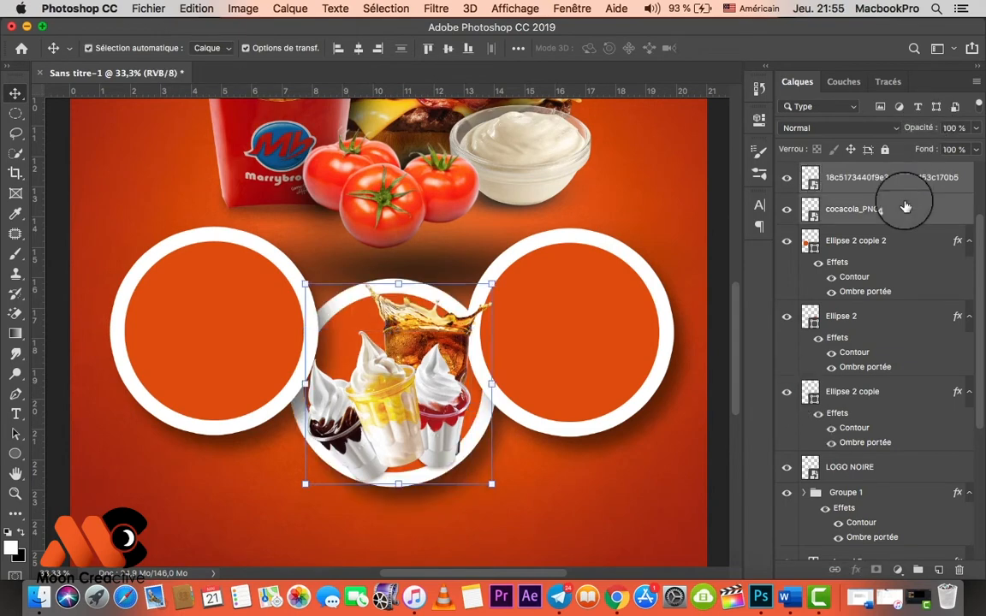
click(629, 280)
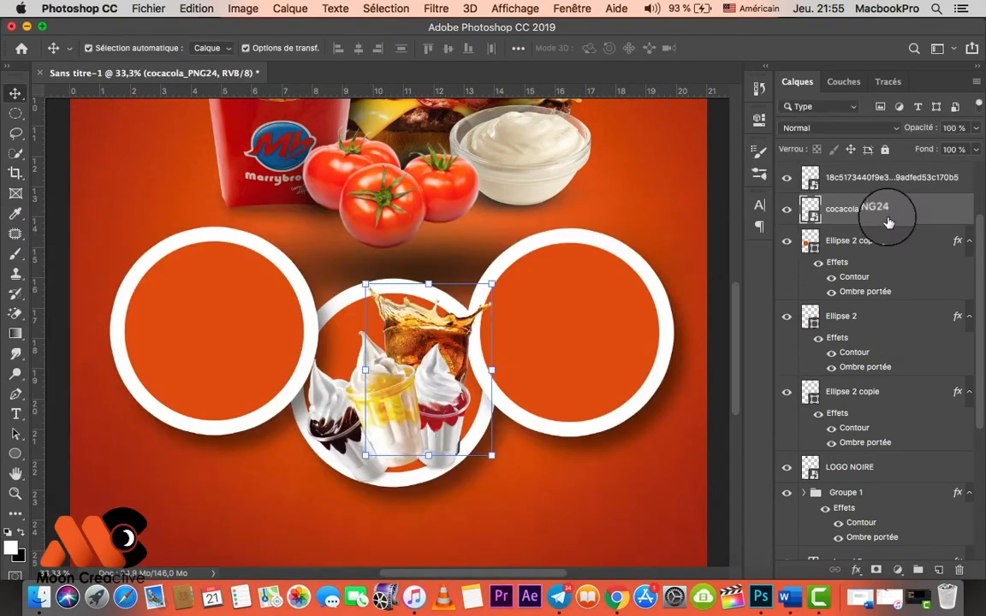
drag(934, 221, 894, 357)
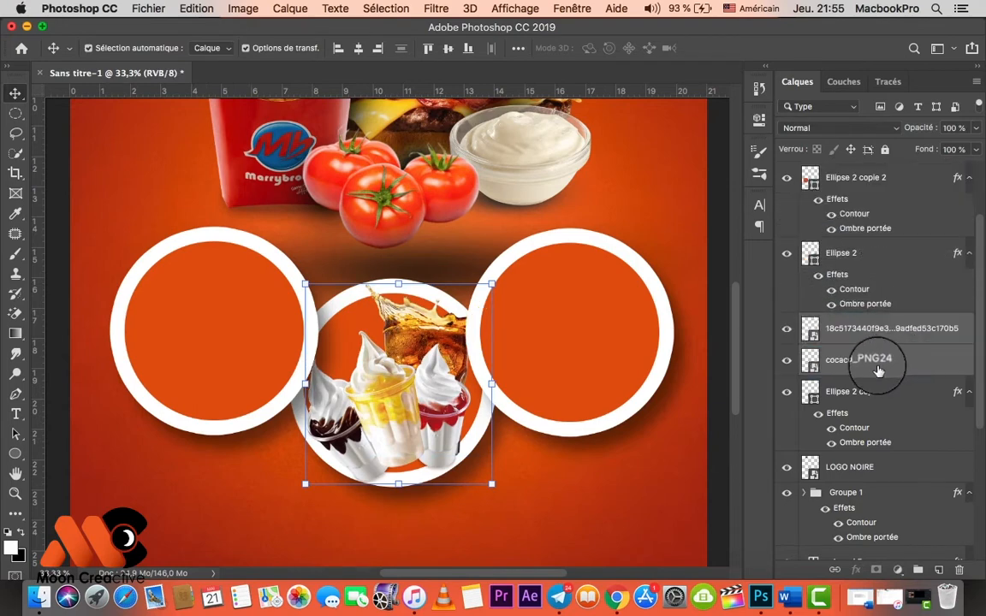
Clip the ice cream and cola layers to the middle circle, Ellipse 2 copie, and select the right circle
alt+click(883, 375)
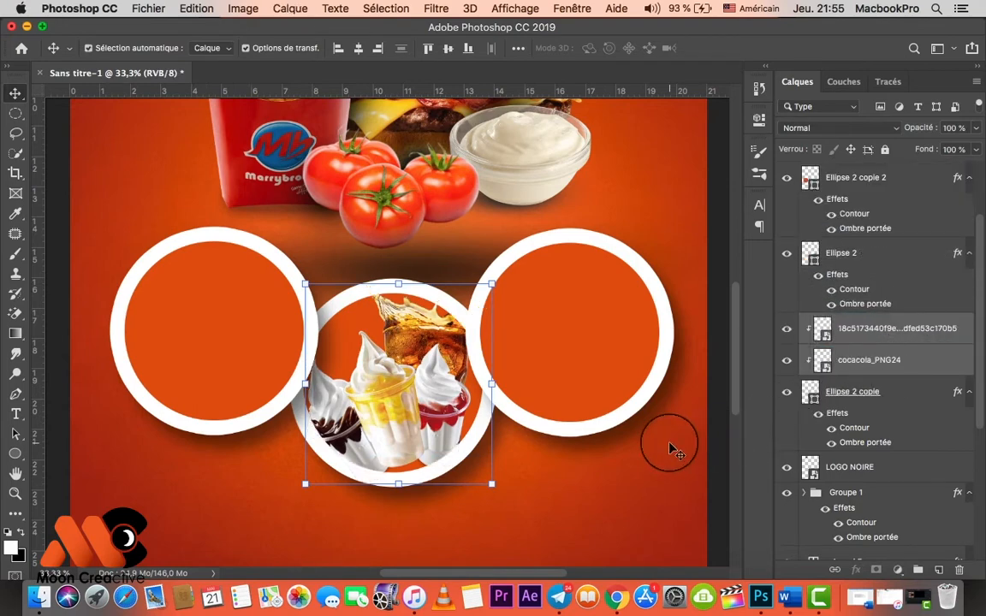
key(super+minus)
super+click(586, 375)
super+click(570, 373)
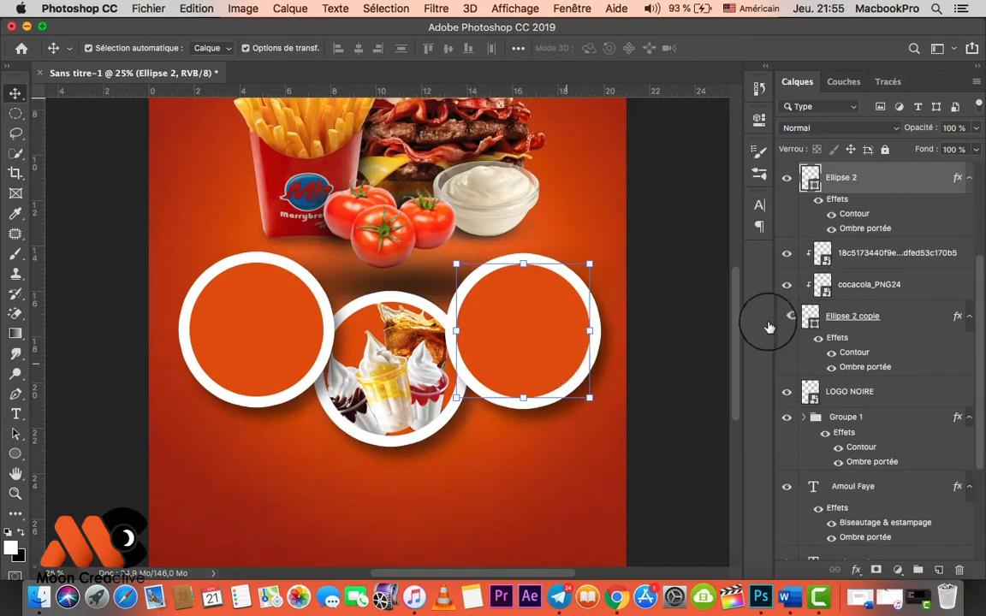
Show the melted-cheese pizza layer, scale it down to 29.34% and place it over the right circle
scroll(869, 306, up, 5)
click(787, 241)
click(848, 243)
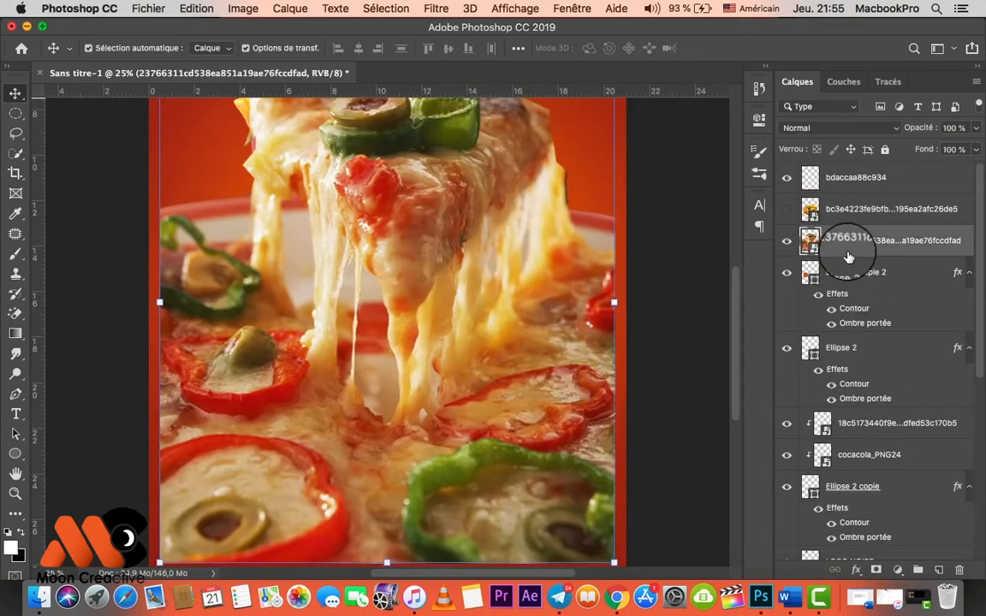
key(super+minus)
drag(268, 209, 489, 398)
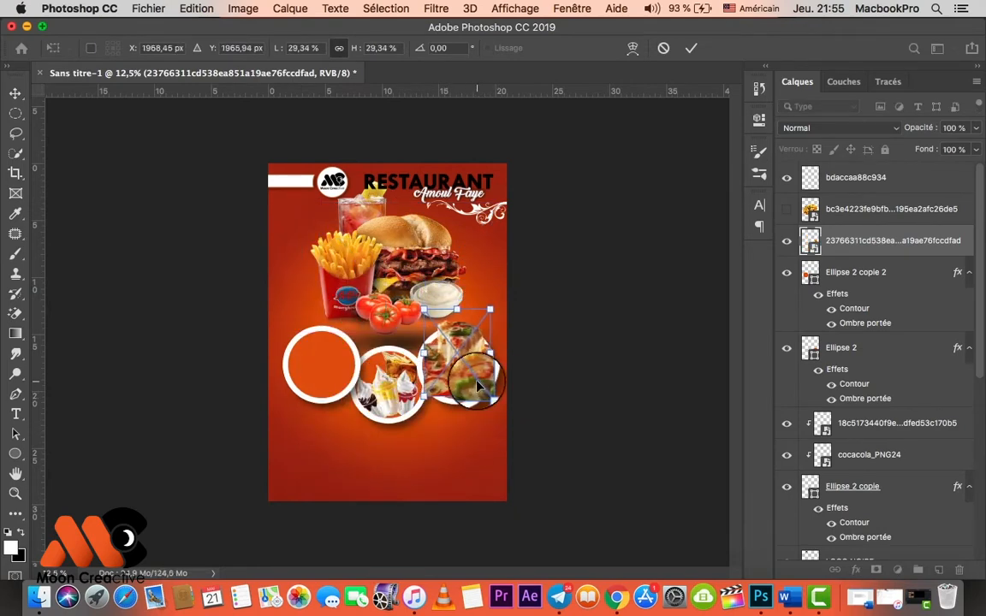
key(Return)
Stack the cheese pizza layer directly above Ellipse 2 and clip it to that right circle
key(super+alt+g)
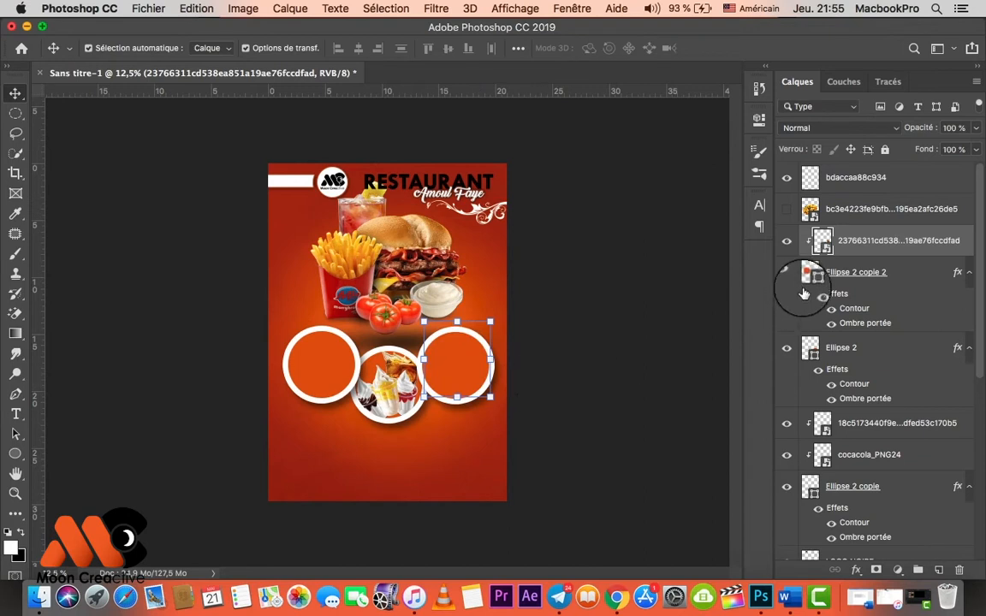
click(785, 244)
click(786, 245)
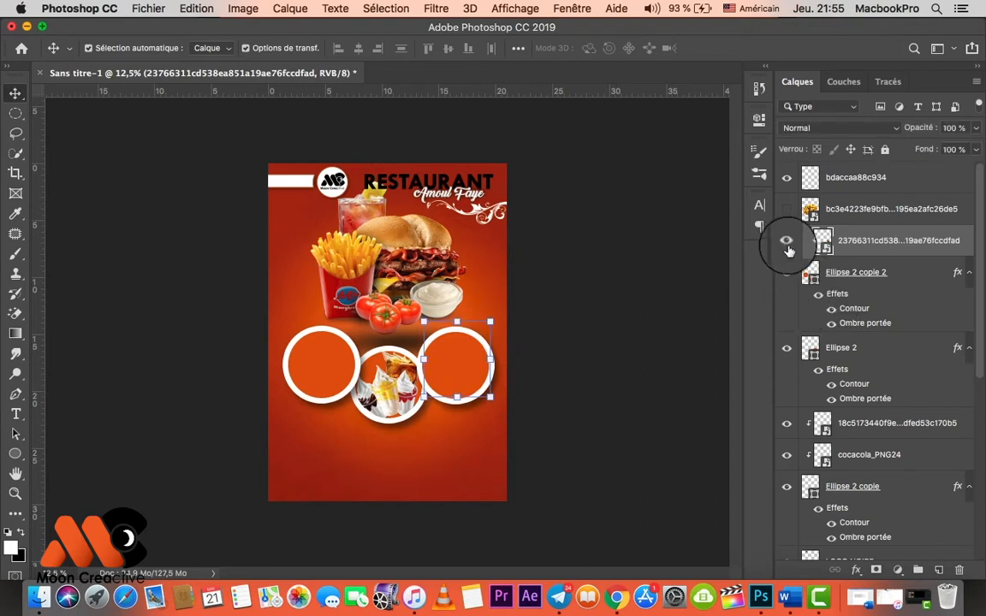
drag(872, 240, 861, 315)
key(super+alt+g)
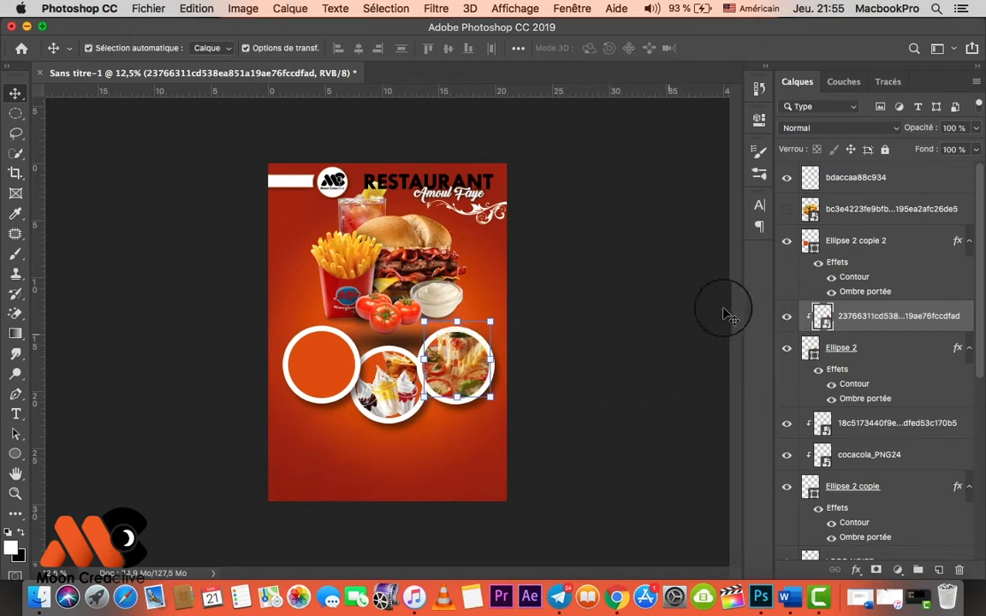
Scale the hidden whole-pizza image down over the left circle, make it visible, and clip it to Ellipse 2 copie 2
click(786, 209)
click(816, 215)
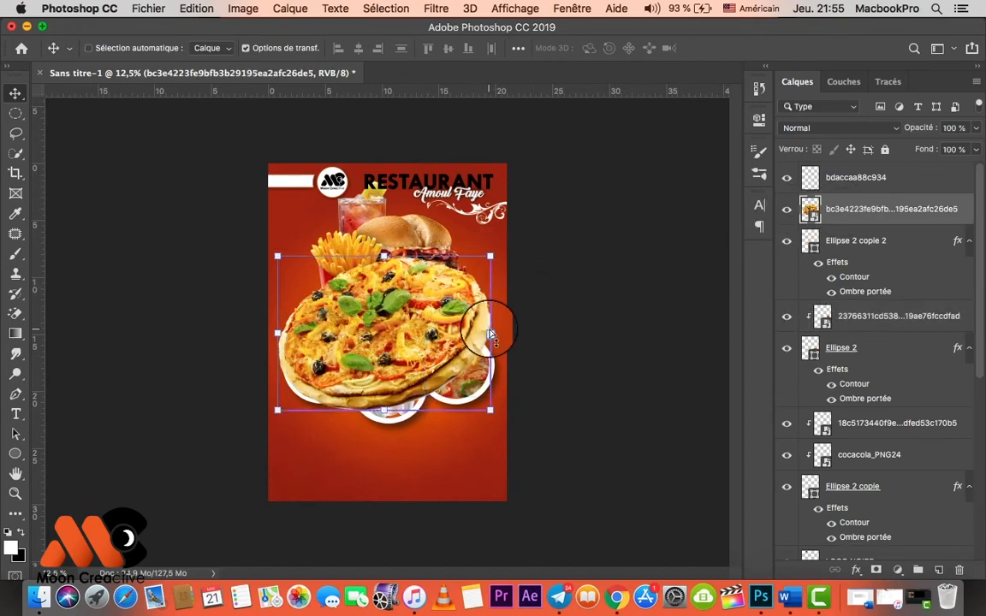
drag(491, 334, 385, 291)
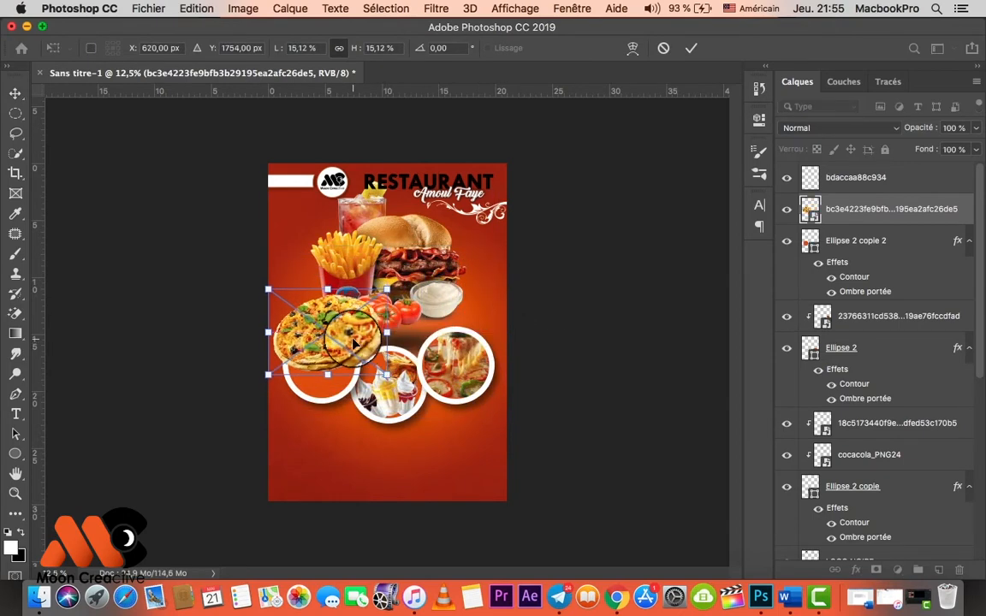
drag(353, 342, 347, 371)
key(Return)
key(super+alt+g)
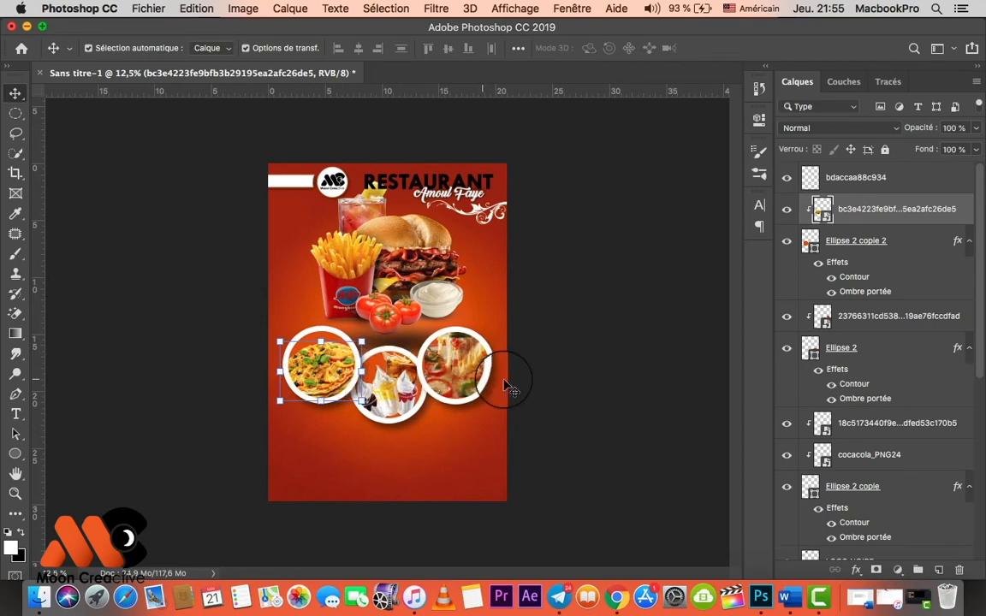
click(510, 387)
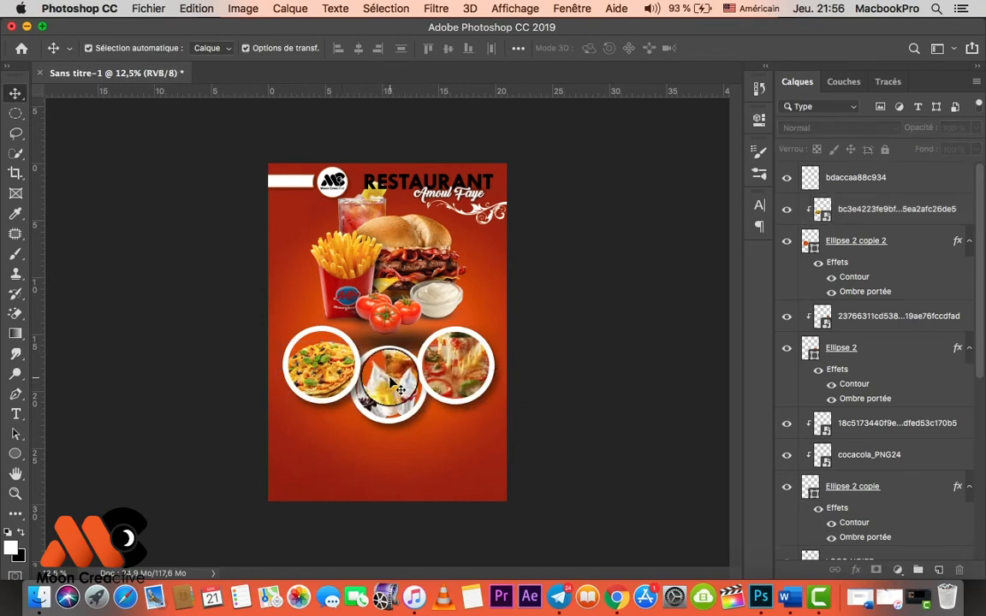
Move the shadow layer beneath the food composition, Calque 5, slightly up and set its opacity to 77%
key(super+plus)
click(414, 345)
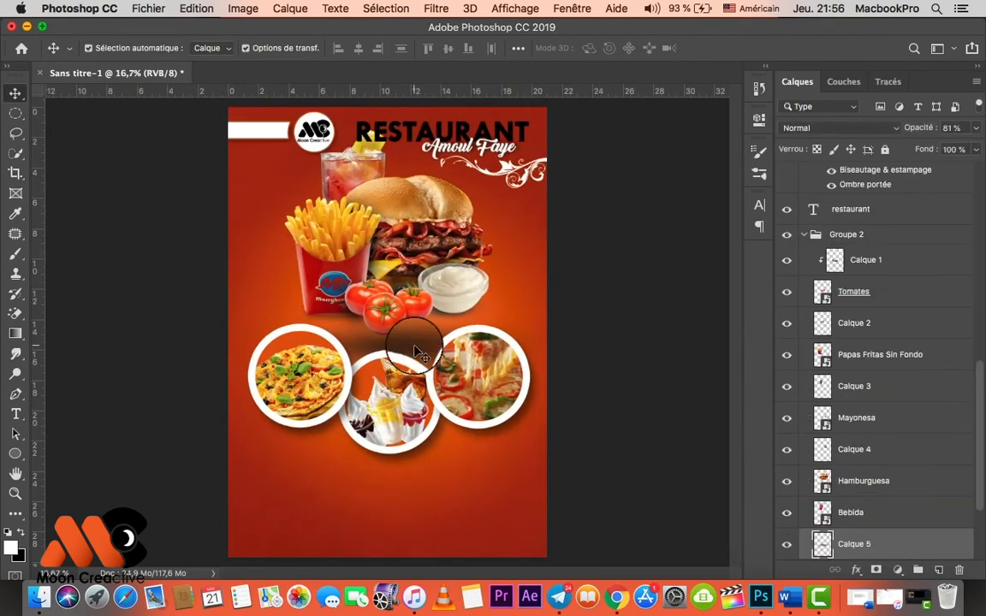
drag(415, 351, 412, 305)
click(927, 134)
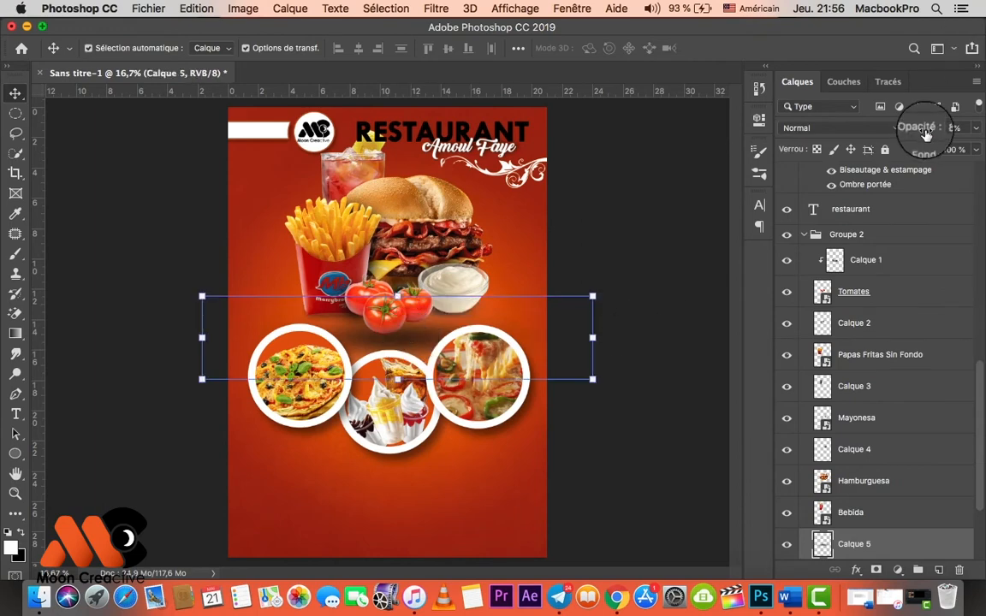
drag(916, 132, 918, 127)
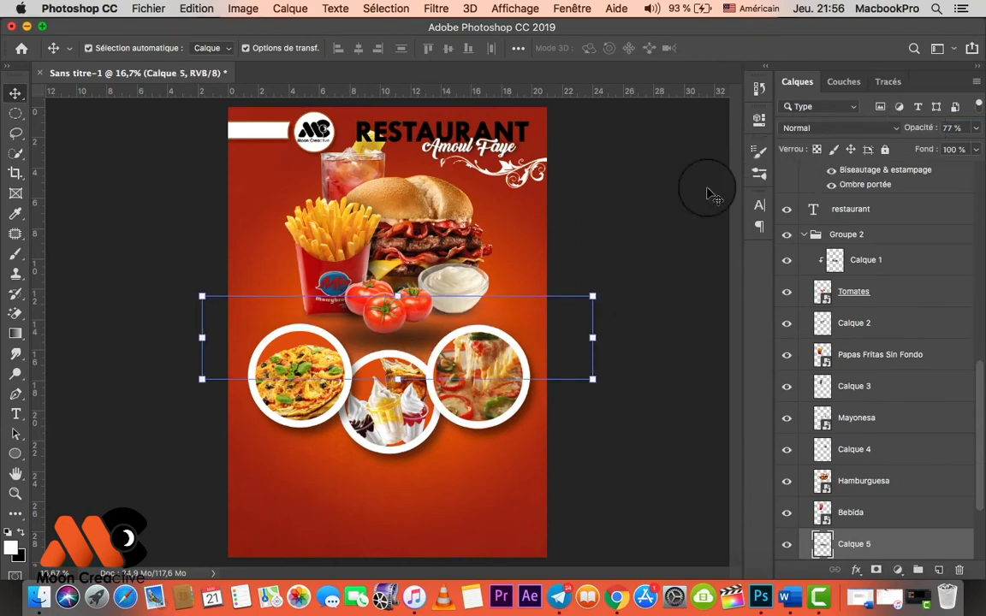
click(674, 221)
key(super+minus)
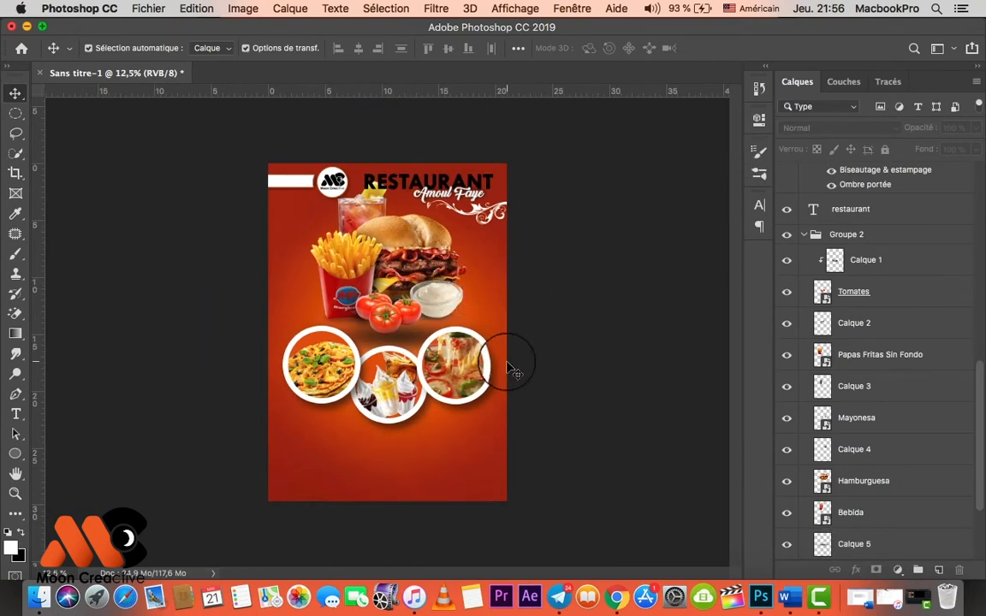
Draw a small white circle about 296 px wide over the lower edge of the left pizza circle
click(16, 414)
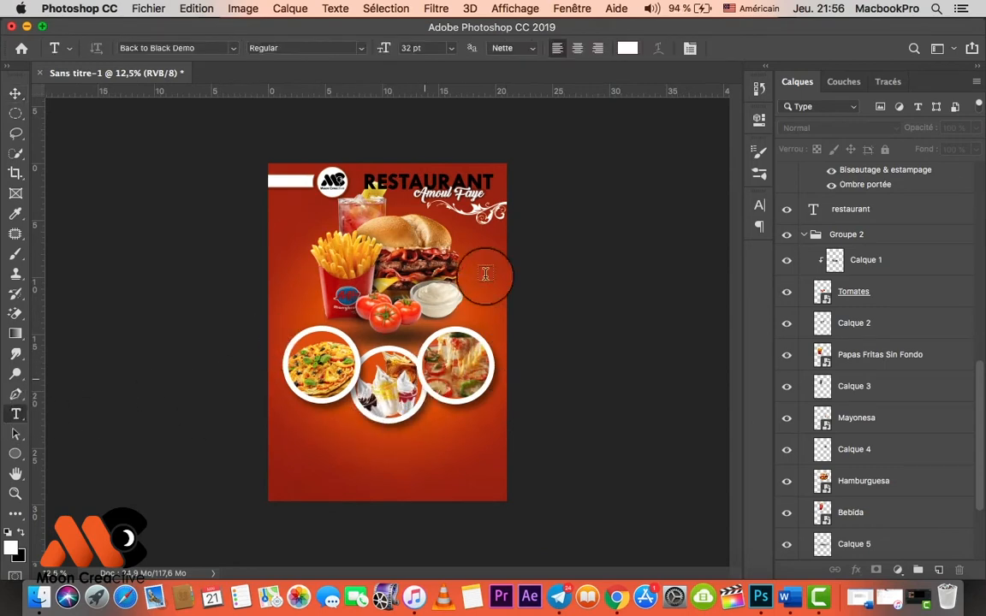
key(super+plus)
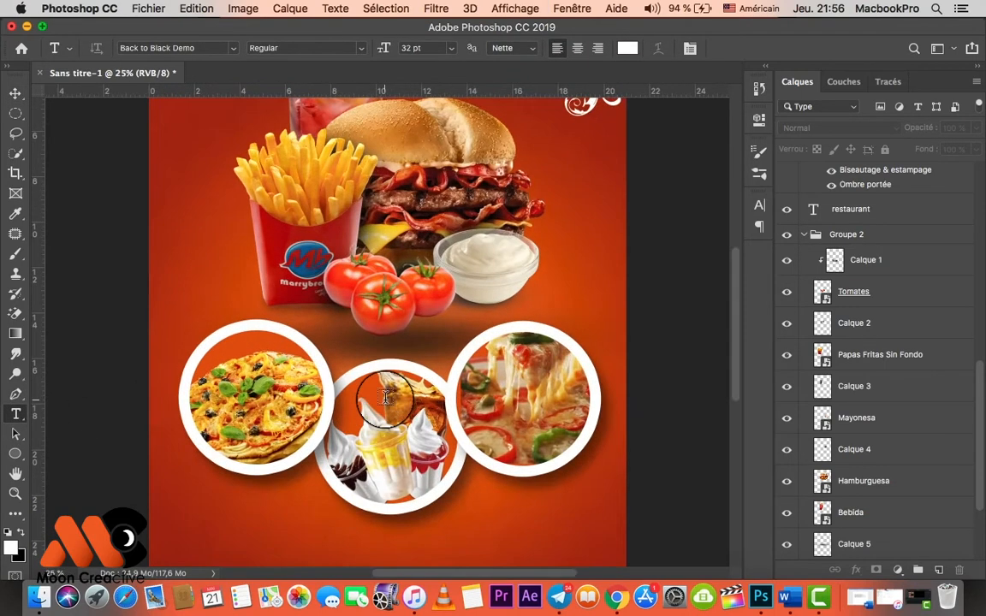
click(15, 454)
scroll(212, 458, down, 5)
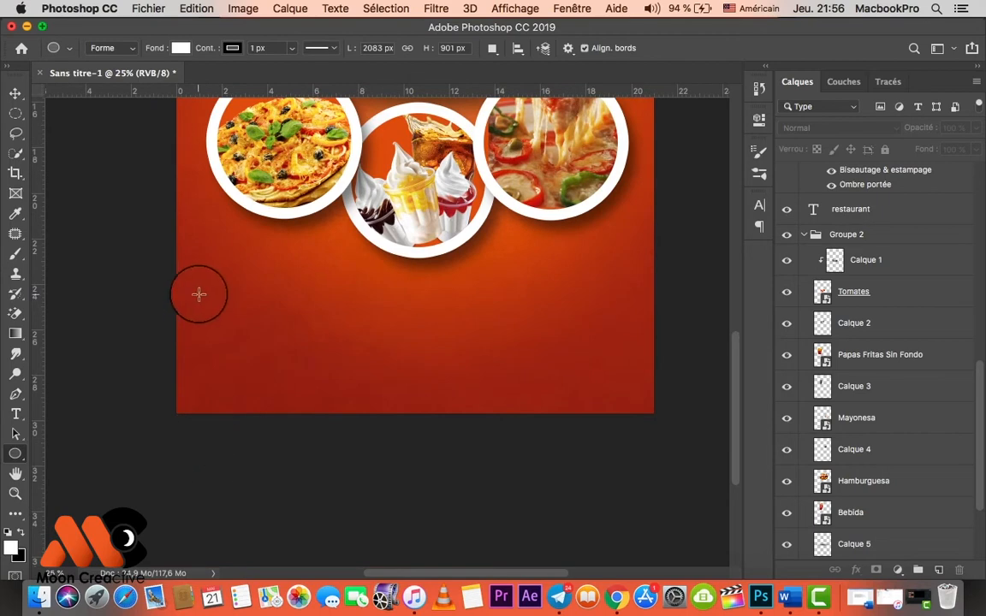
scroll(199, 295, up, 5)
drag(254, 336, 311, 391)
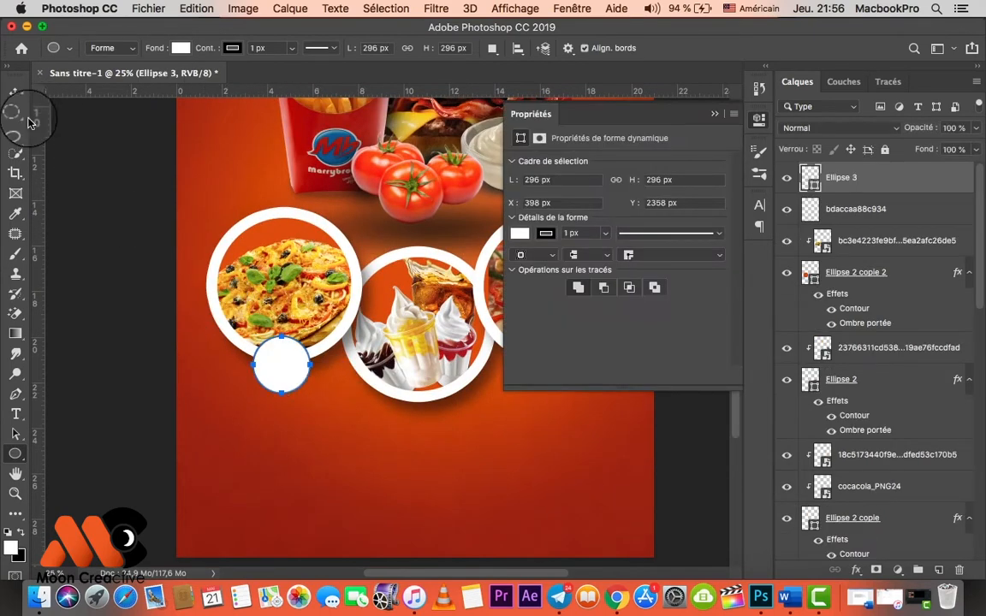
Centre the small white circle on the pizza circle's lower edge and open its outline colour options
click(18, 92)
click(84, 199)
click(715, 116)
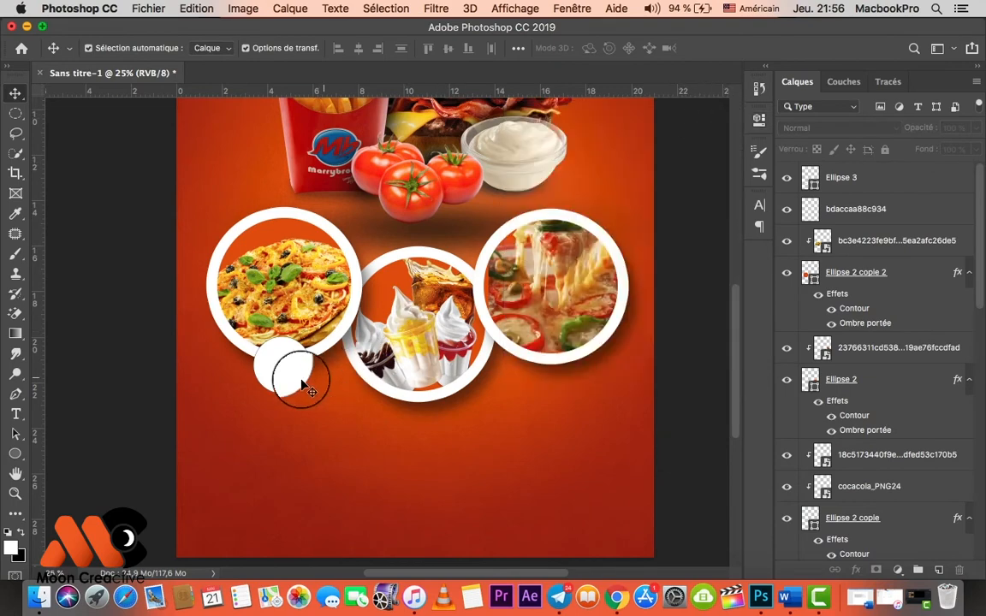
drag(297, 379, 280, 368)
click(15, 455)
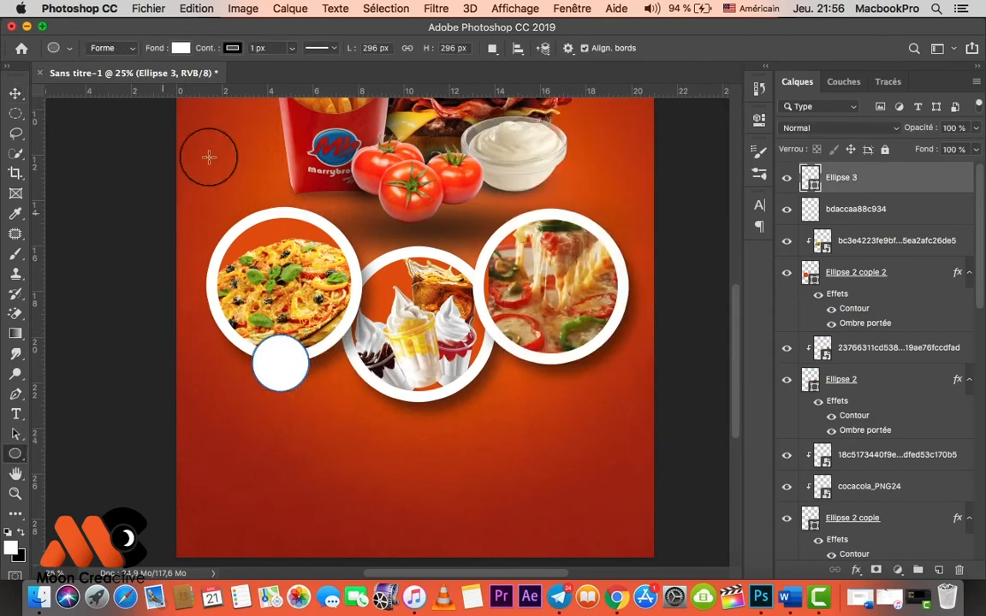
click(233, 48)
click(15, 93)
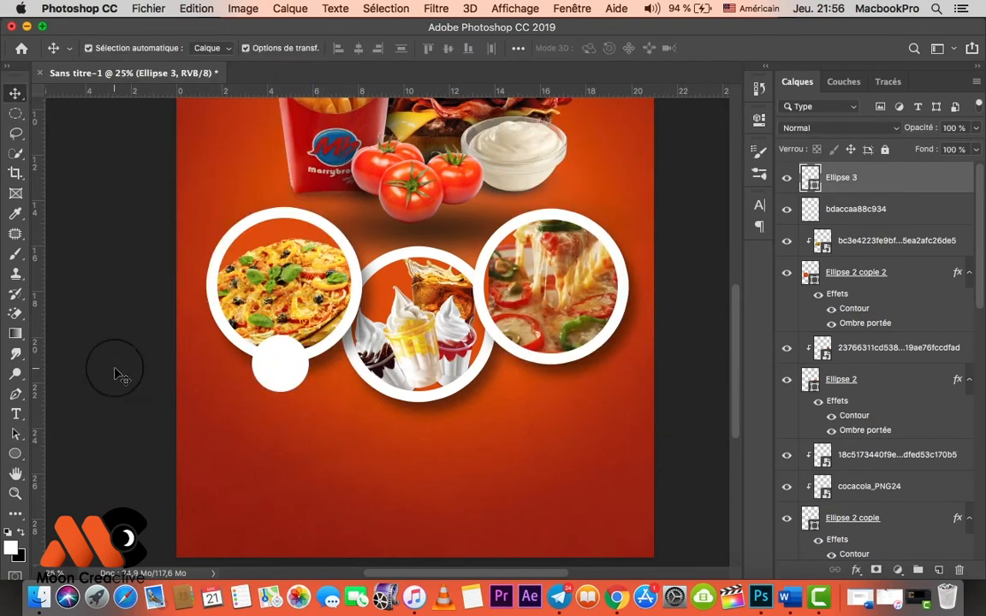
click(117, 374)
drag(277, 379, 278, 380)
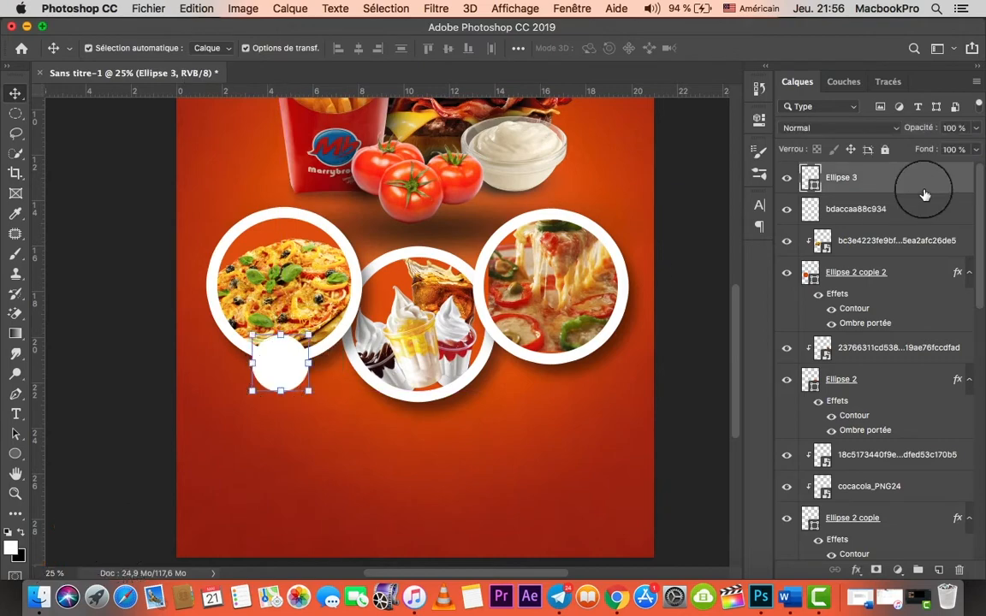
Add a drop shadow to Ellipse 3 with 43% opacity, 130° angle, 38 px distance, 0% spread and 73 px size
double_click(916, 180)
drag(338, 214, 818, 124)
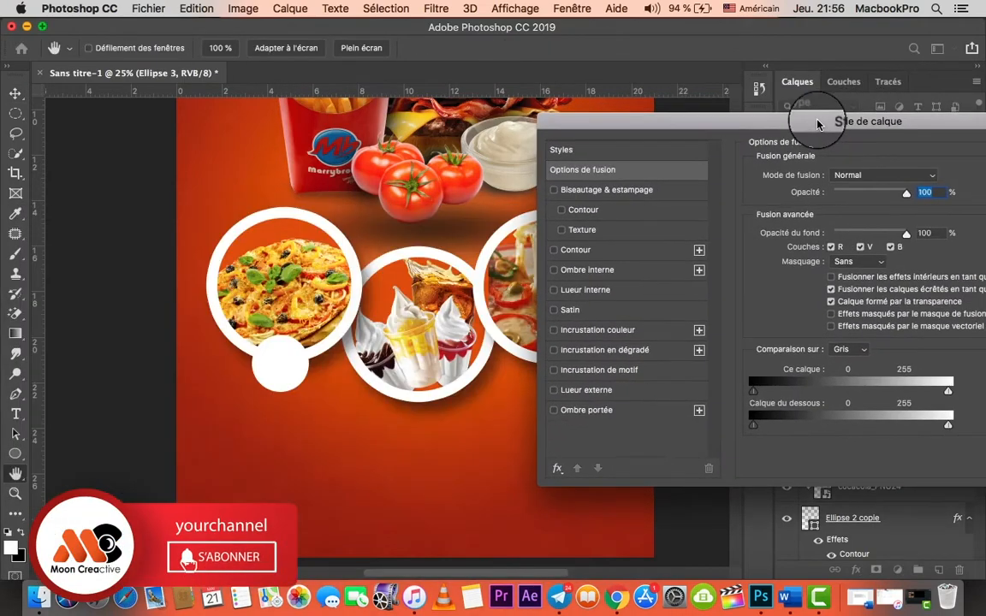
click(599, 411)
drag(860, 247, 837, 277)
drag(858, 197, 842, 200)
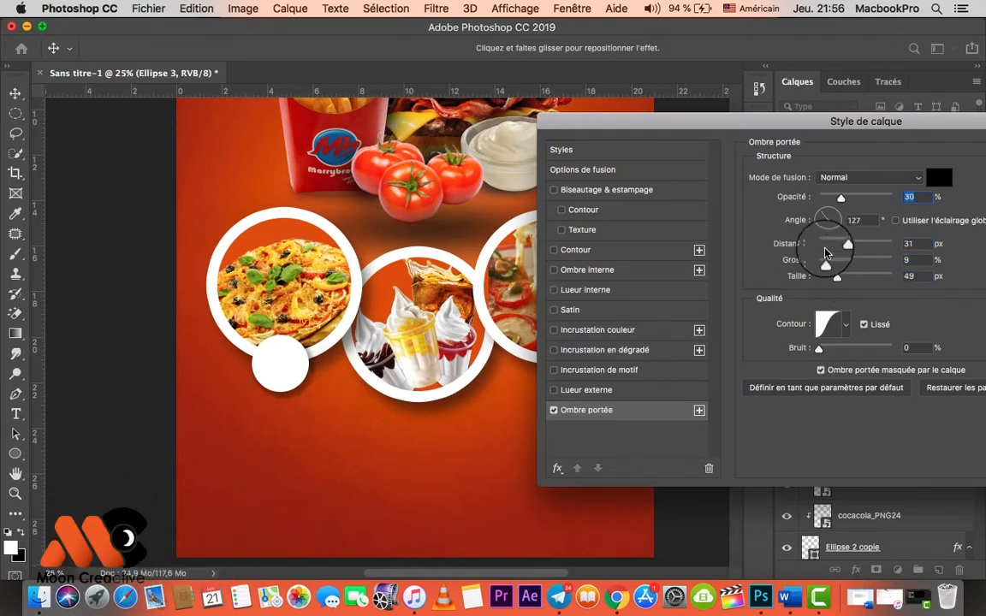
drag(832, 260, 829, 220)
drag(847, 281, 844, 278)
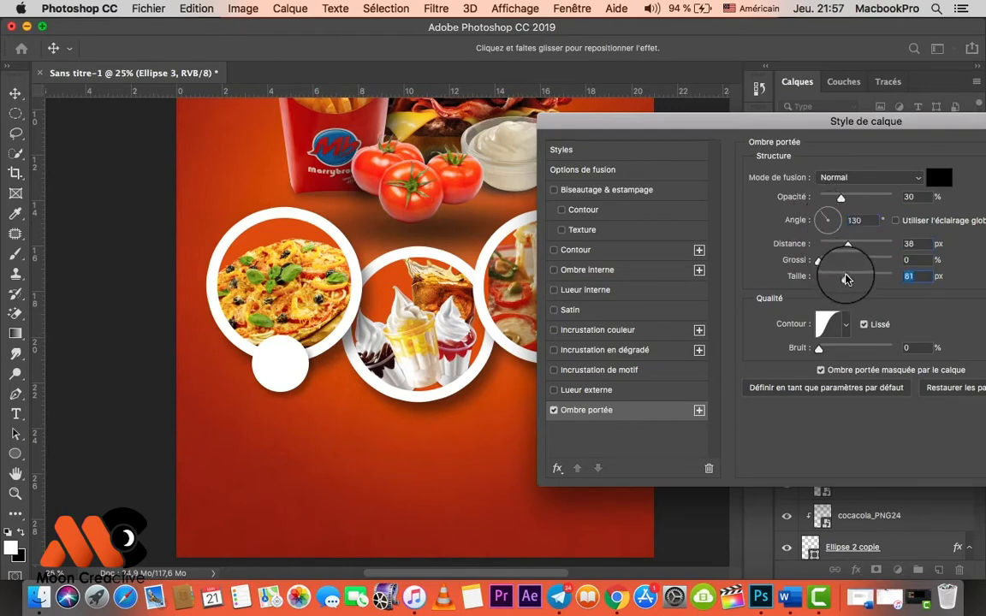
drag(851, 200, 854, 201)
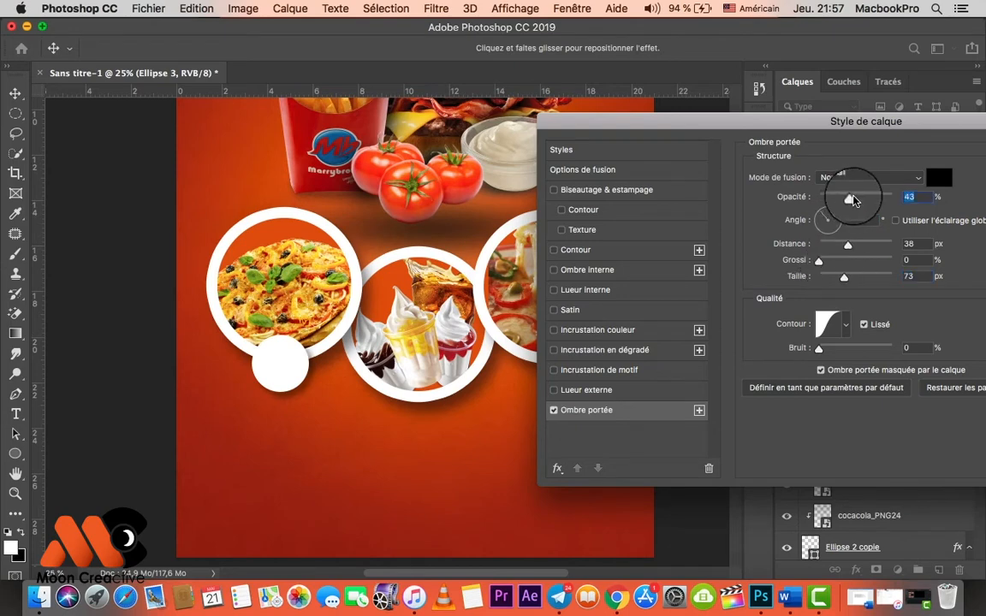
key(Return)
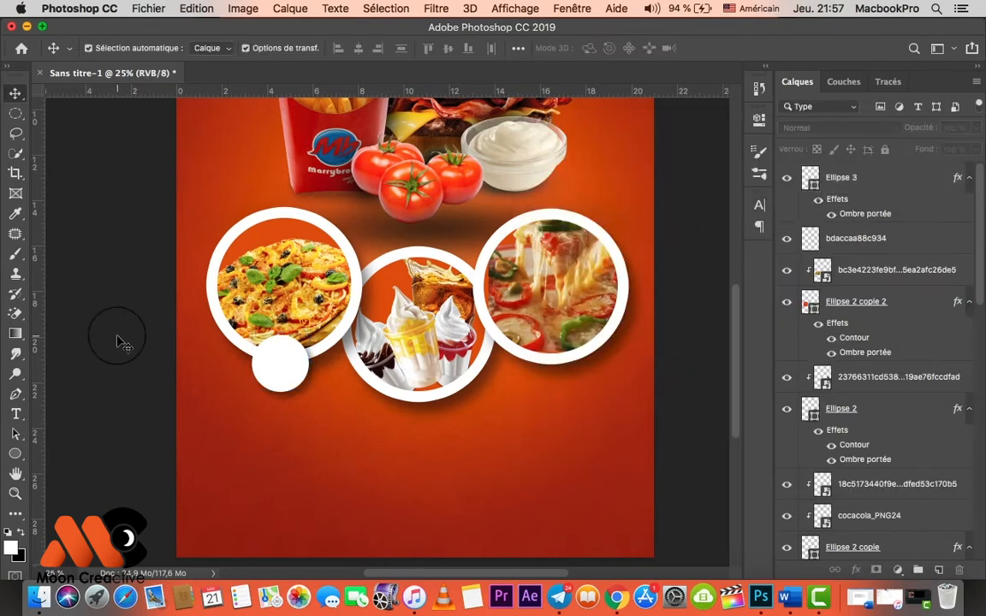
Add the text "100%" in Back to Black Demo near the small white circle
key(t)
click(256, 354)
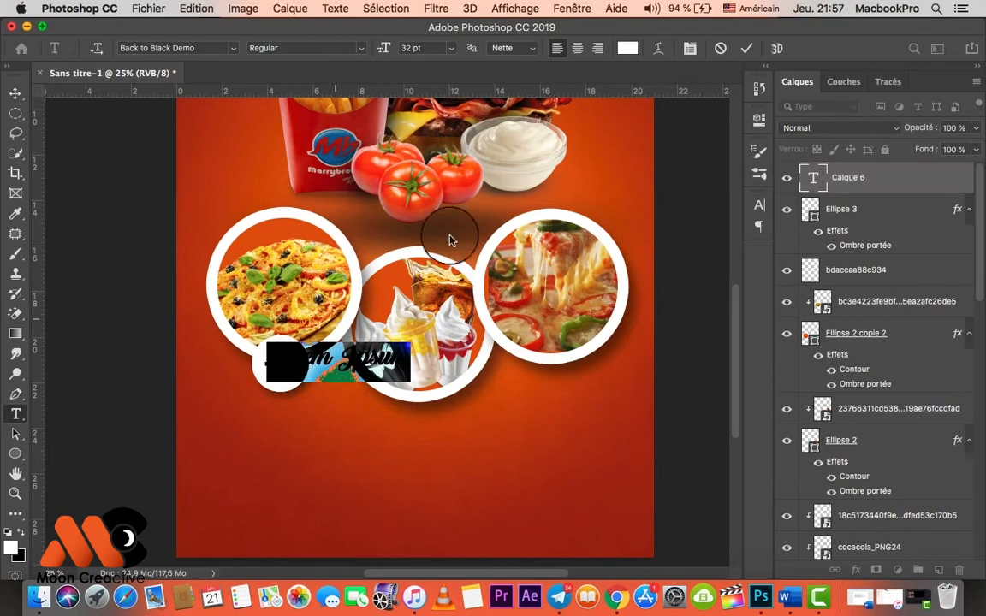
key(BackSpace)
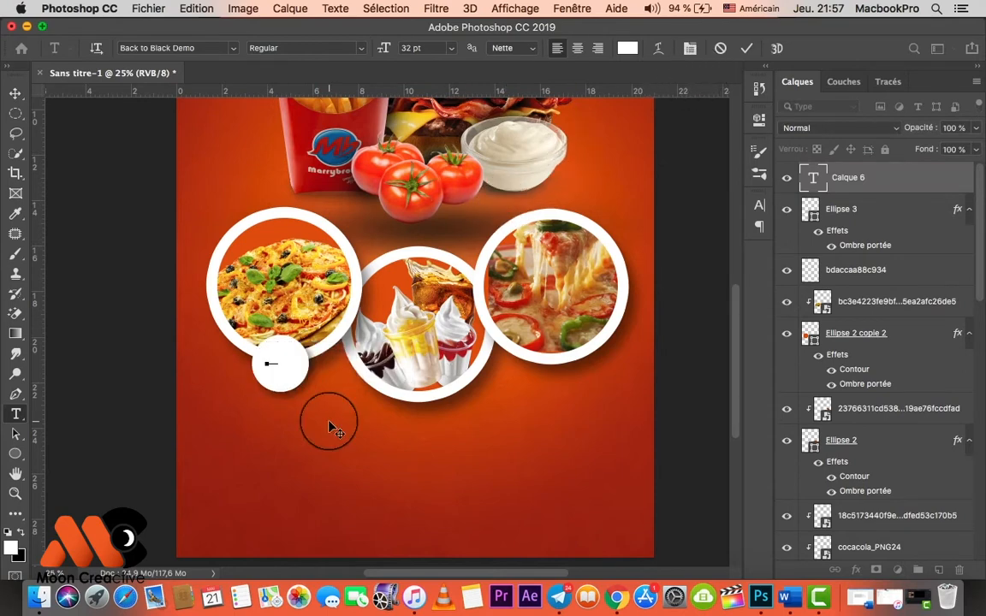
text(100)
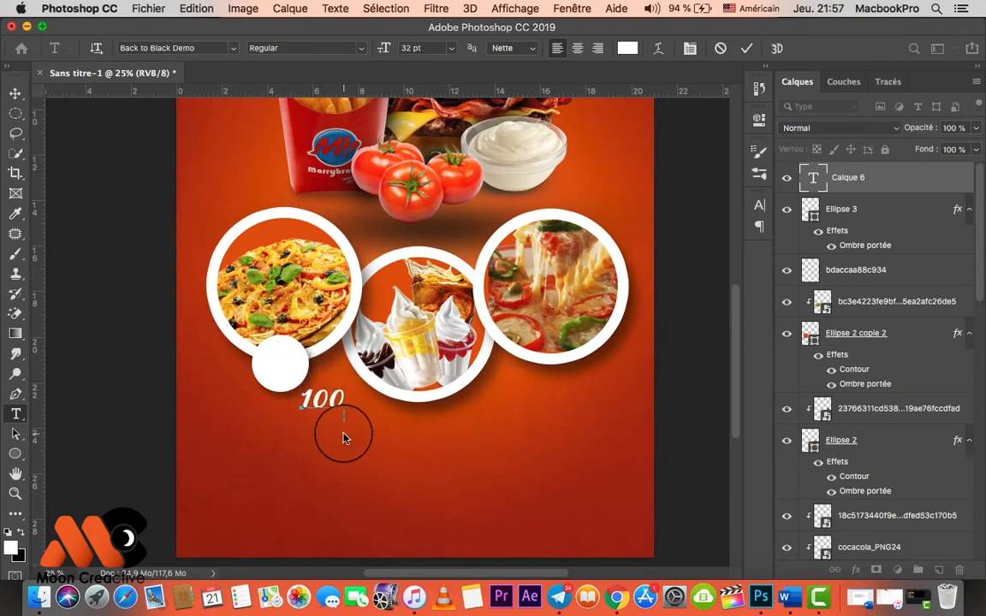
Set the colour of the whole "100%" text to orange-red c94511
key(super+a)
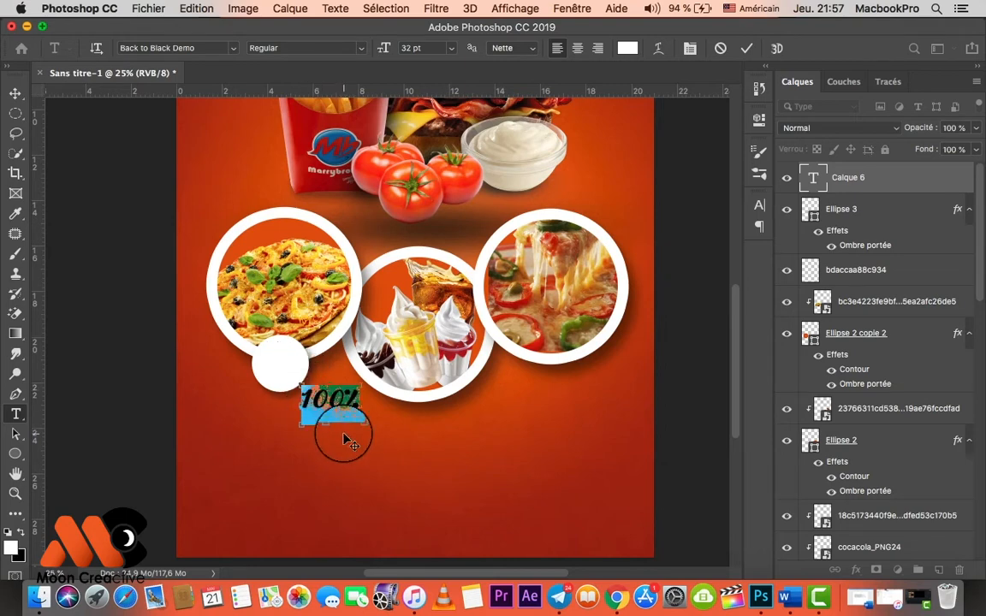
click(627, 48)
click(623, 114)
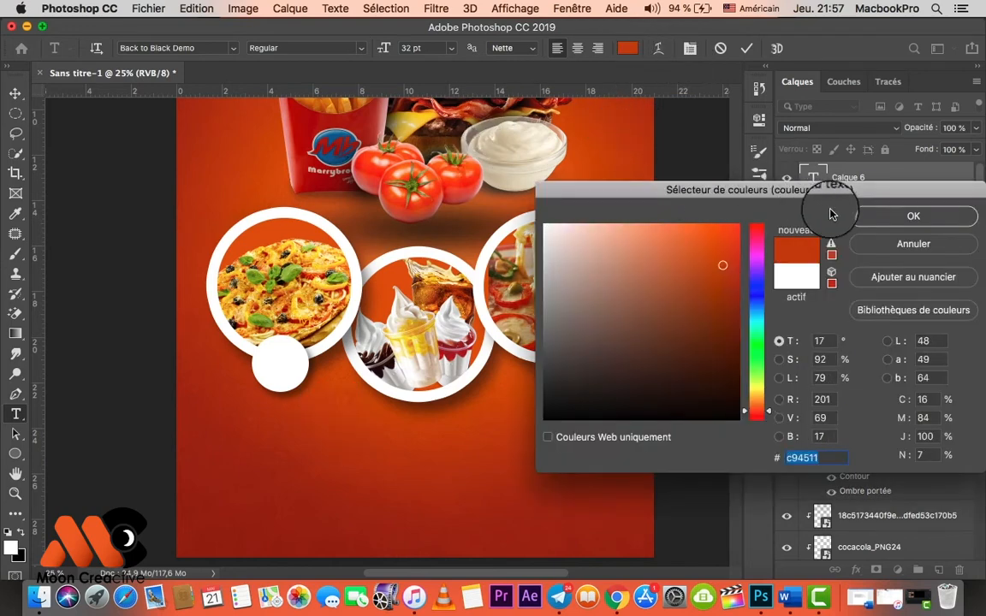
click(835, 213)
Set the "100%" text size to 29 pt and centre it inside the small white circle
drag(385, 421, 331, 382)
drag(390, 47, 383, 47)
drag(304, 397, 304, 398)
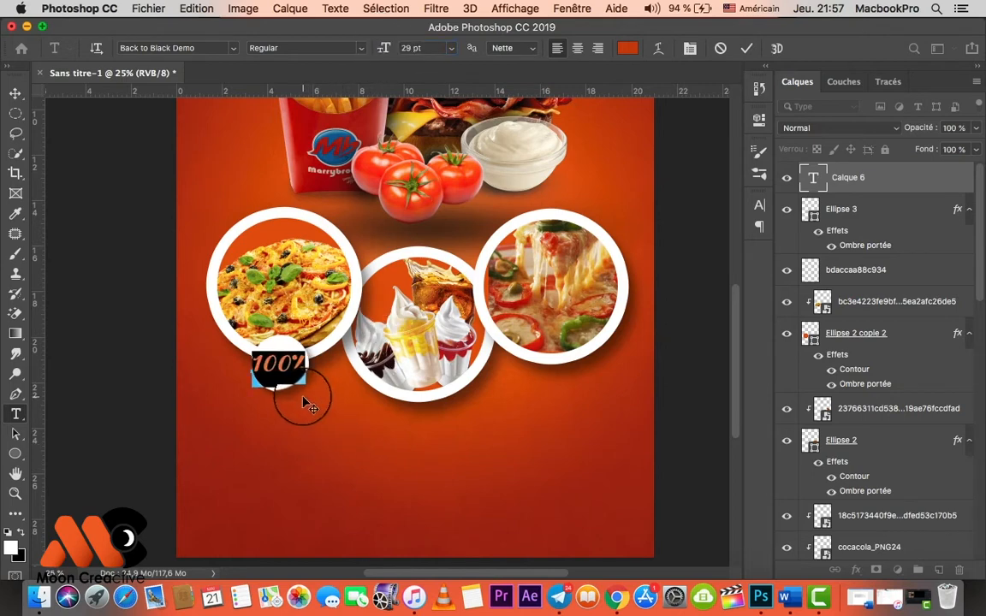
click(746, 47)
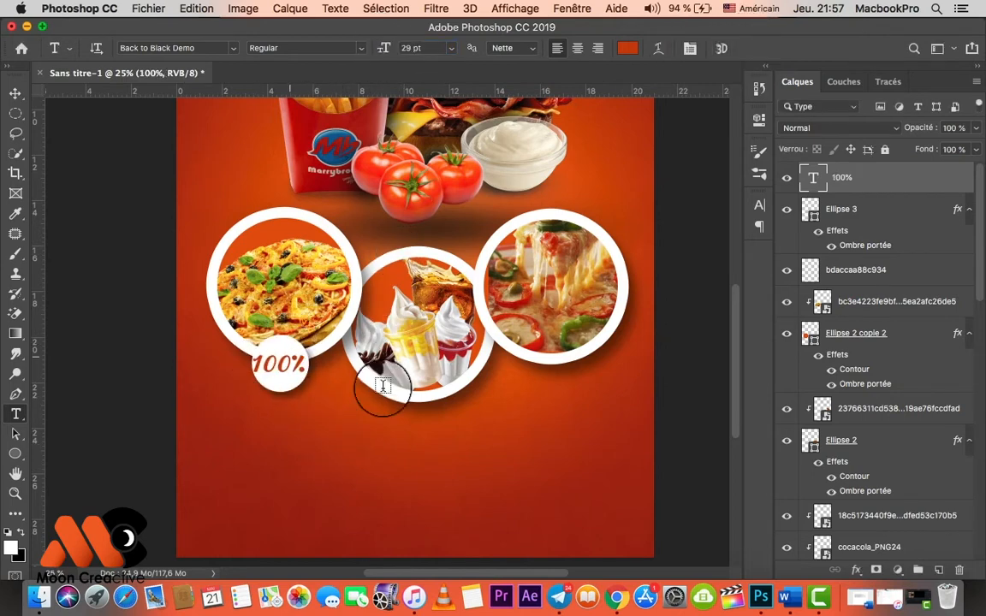
Duplicate the white badge with its "100%" text onto the lower edges of the middle and right food circles
click(876, 212)
key(v)
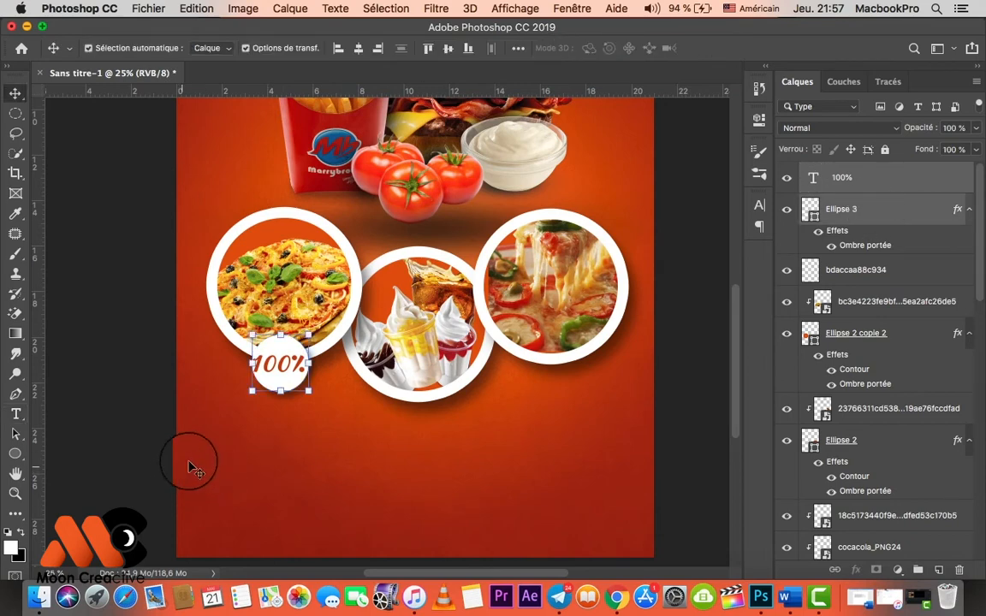
drag(286, 369, 571, 376)
Draw a circle about 869 px in diameter behind the left pizza circle, directly above the OGA3KP0 background layer, and nudge it upward
click(622, 293)
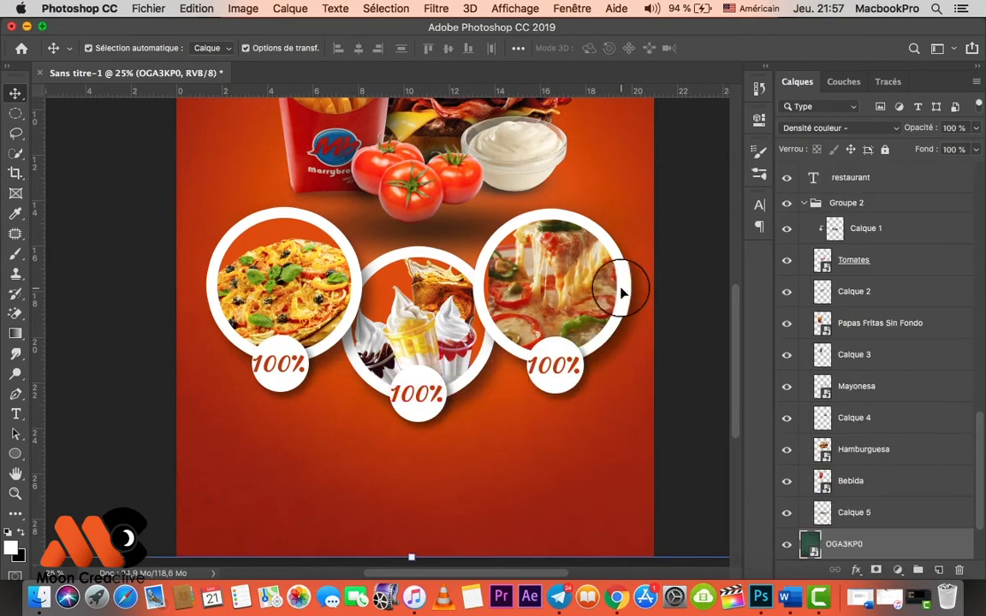
click(15, 454)
drag(206, 208, 398, 374)
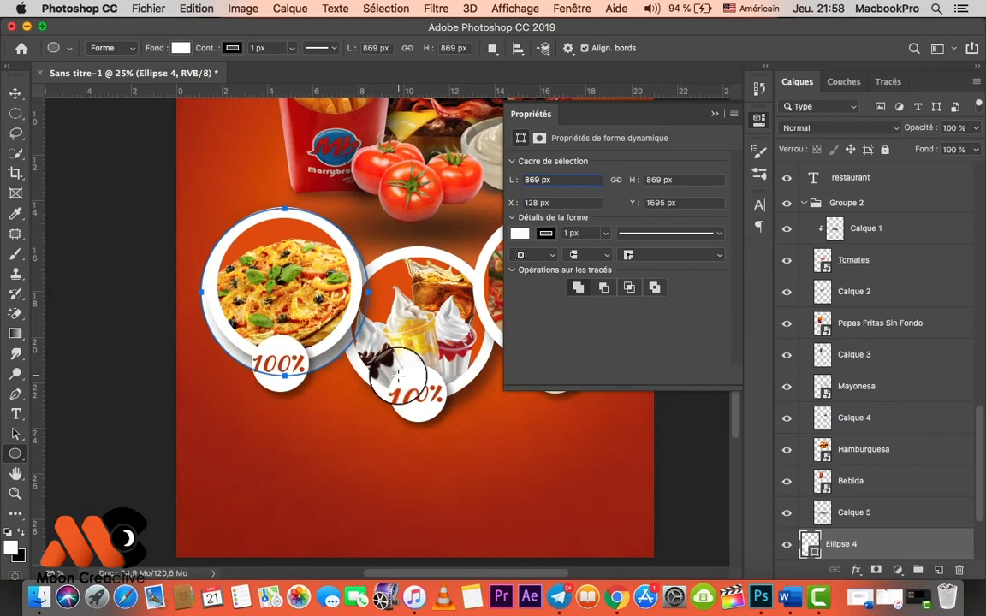
key(v)
key(Up)
key(Up)
key(Up)
key(Up)
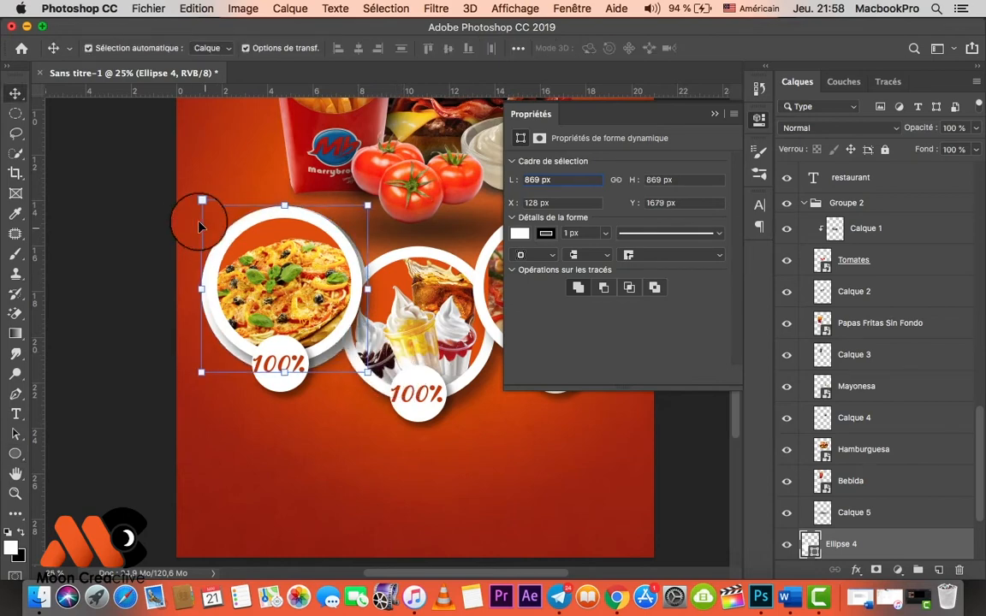
Enlarge Ellipse 4 to about 912 × 894 px and centre it around the left pizza circle
drag(197, 203, 195, 198)
drag(190, 286, 187, 284)
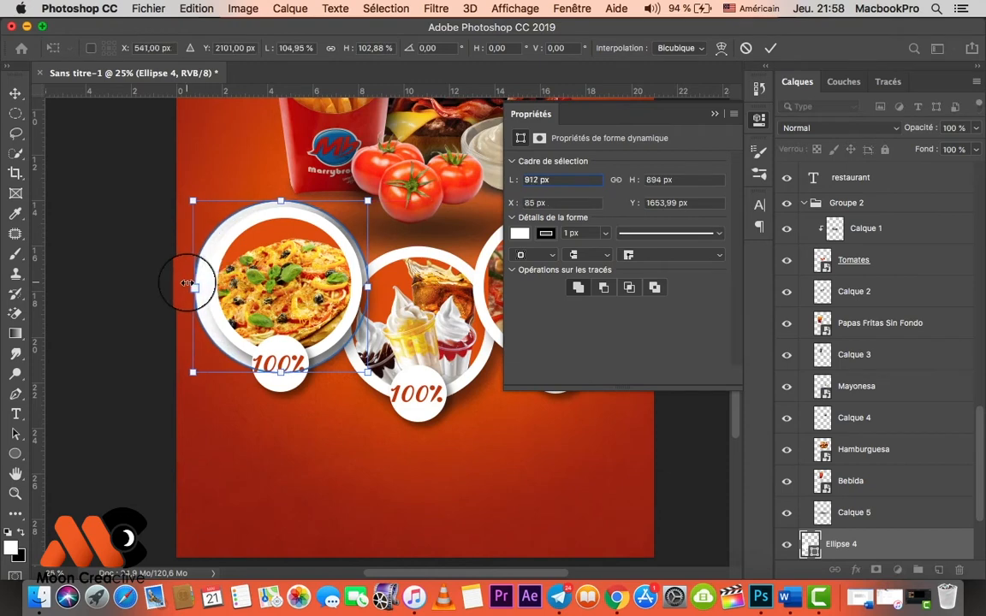
key(Up)
key(Up)
key(Right)
key(Right)
key(Right)
key(Up)
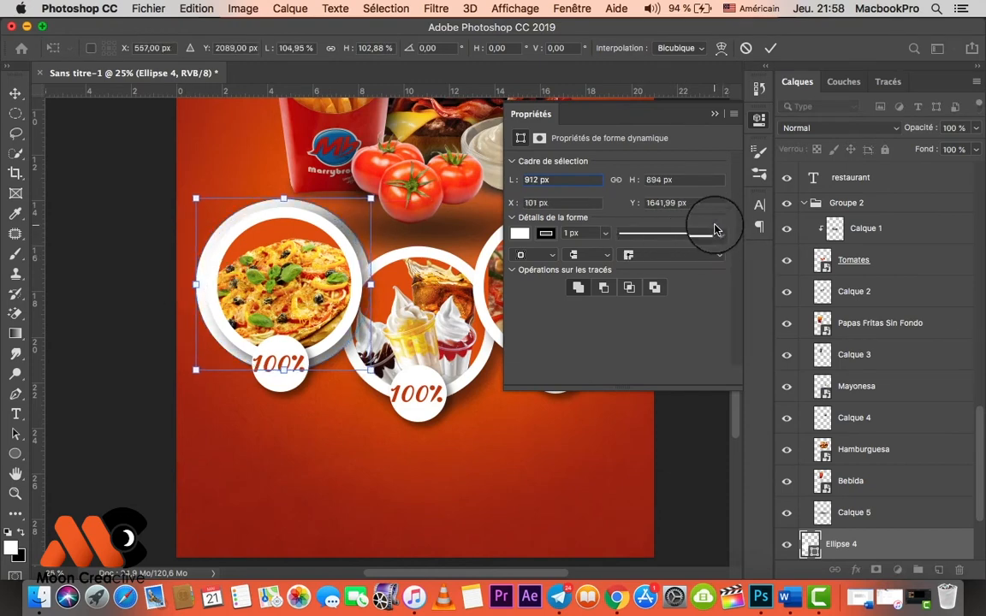
key(Return)
Give Ellipse 4 a dotted black outline about 10.14 px wide with no fill
click(715, 231)
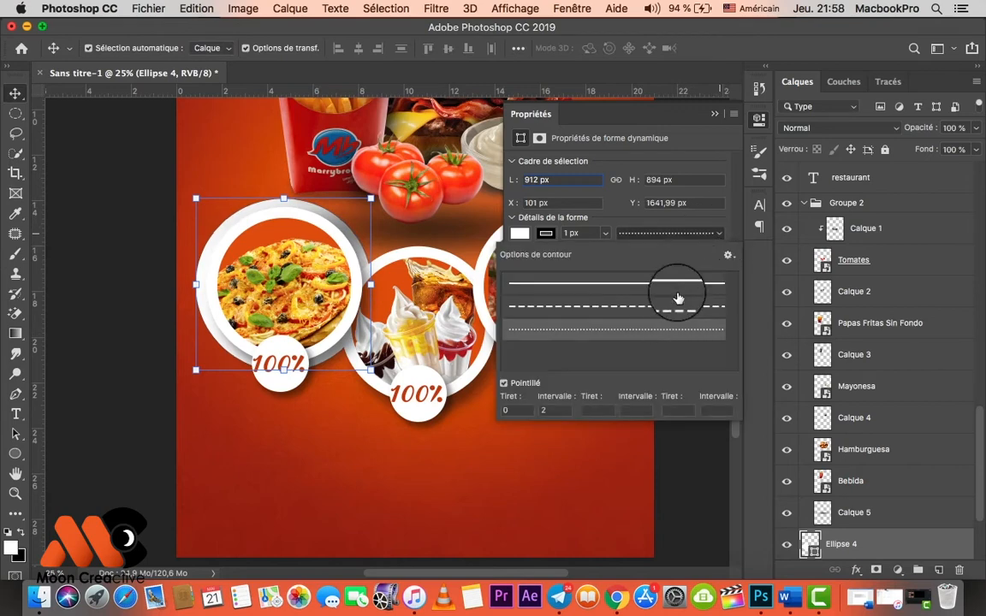
click(519, 234)
click(531, 263)
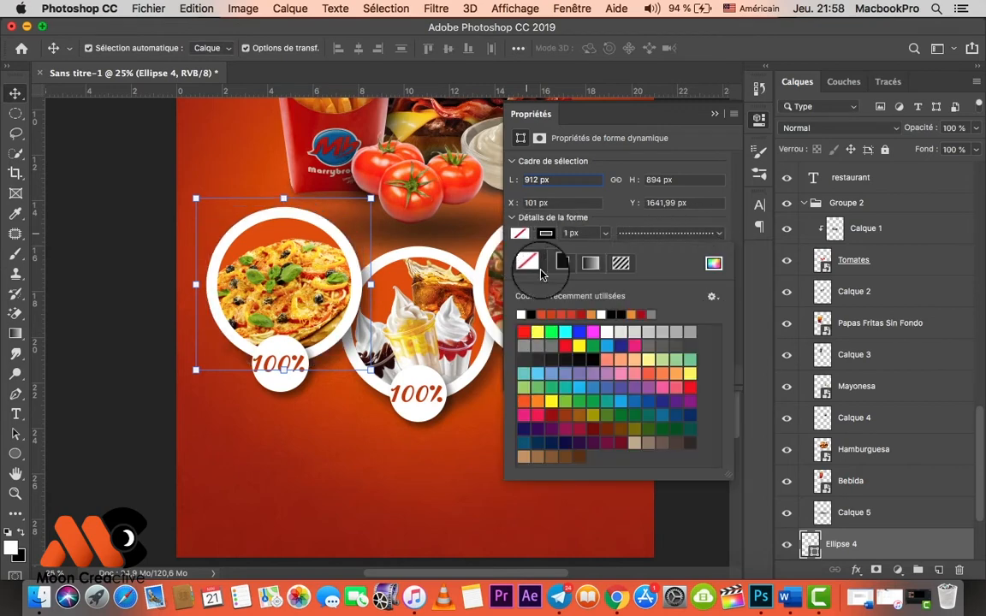
click(682, 225)
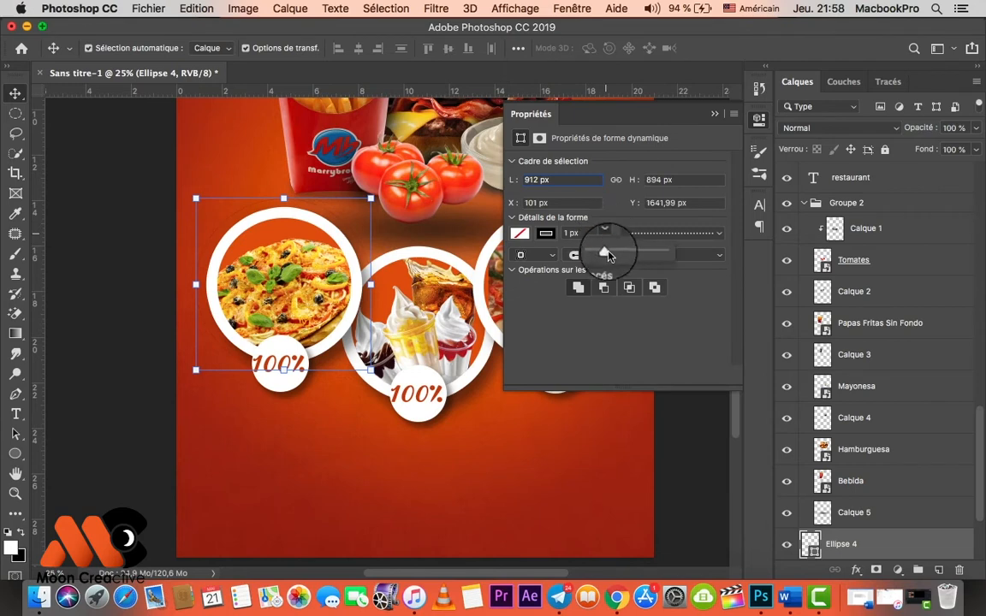
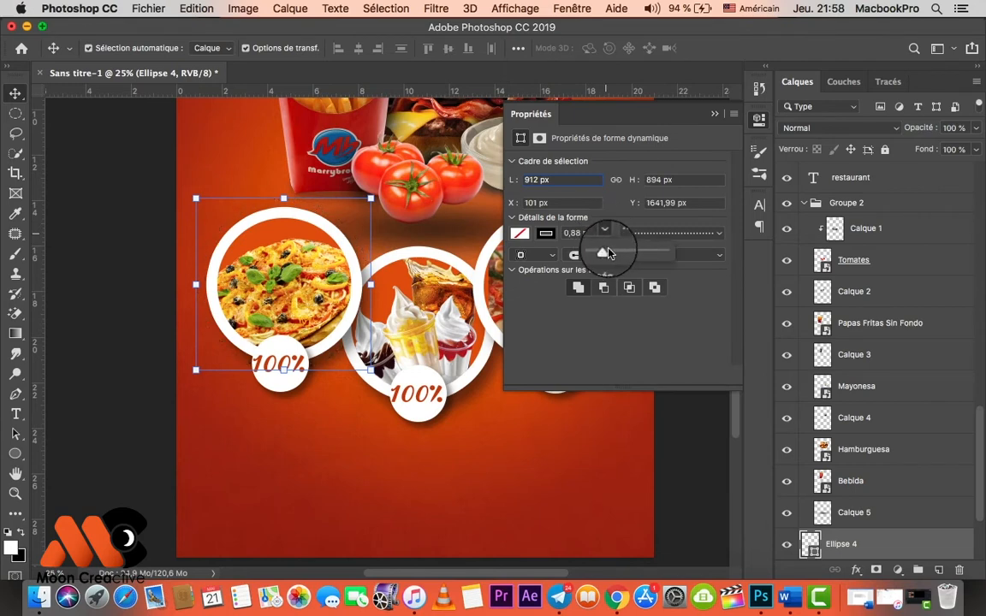
click(648, 173)
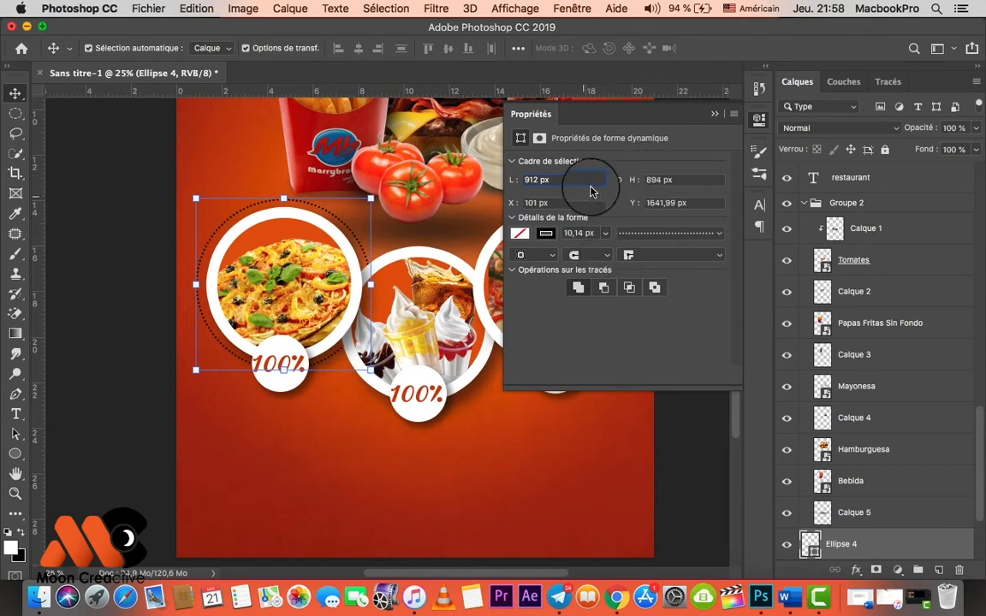
key(super+minus)
click(710, 115)
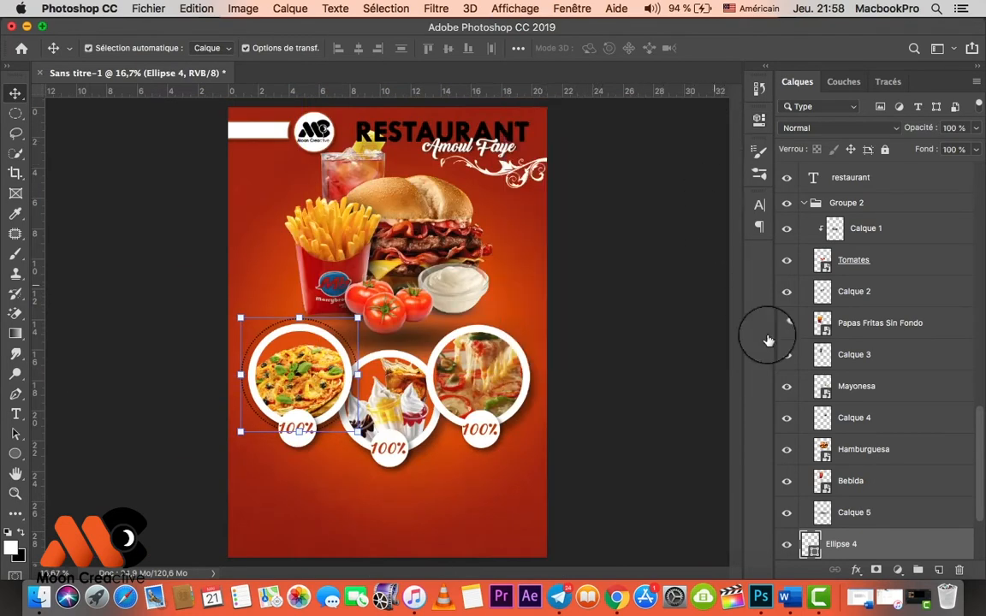
Move the Ellipse 4 layer up the stack to directly below Ellipse 2
drag(881, 545, 875, 180)
scroll(877, 313, up, 3)
drag(879, 316, 879, 280)
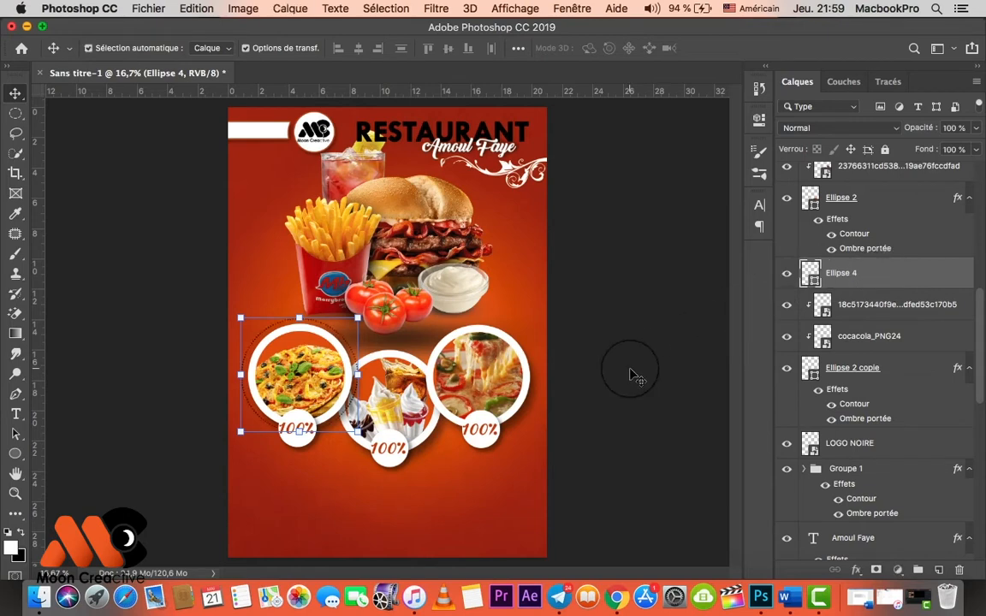
click(682, 361)
Duplicate the dotted ring Ellipse 4 and move the copy's layer directly below Ellipse 2 copie 2
click(839, 285)
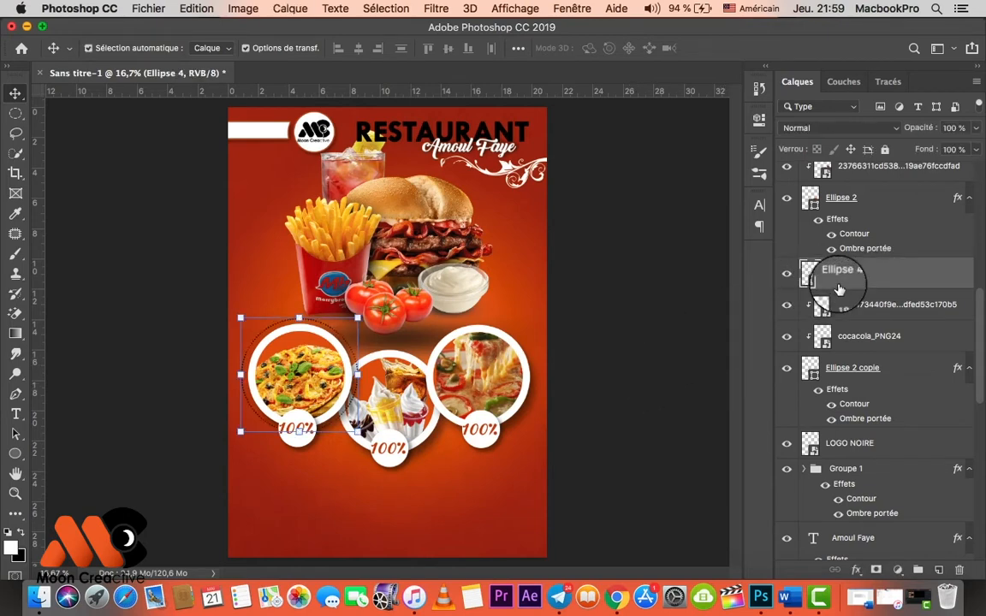
key(super+j)
drag(956, 279, 870, 345)
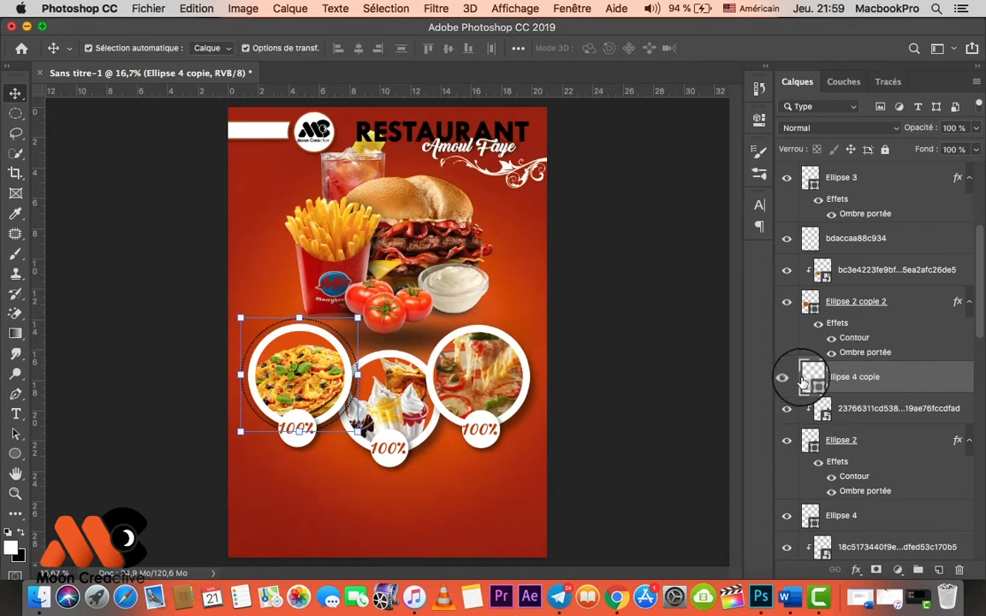
Centre the dotted ring copy around the middle ice-cream circle and move its layer directly below Ellipse 2
key(shift+Right)
key(shift+Right)
key(shift+Right)
key(shift+Right)
key(shift+Right)
key(shift+Right)
key(shift+Right)
key(shift+Right)
key(shift+Right)
key(shift+Right)
key(shift+Right)
key(shift+Right)
key(shift+Right)
key(shift+Right)
key(shift+Right)
key(shift+Right)
key(shift+Right)
key(shift+Right)
key(shift+Right)
key(shift+Right)
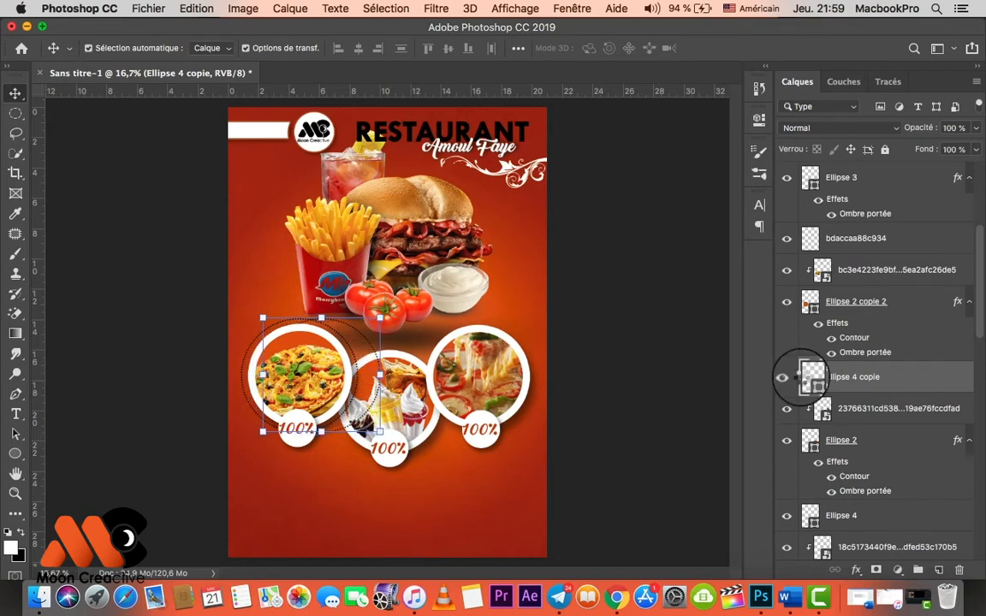
key(shift+Right)
key(shift+Right)
key(shift+Right)
key(shift+Right)
key(shift+Right)
key(shift+Right)
key(shift+Right)
key(shift+Right)
key(shift+Right)
key(shift+Right)
key(shift+Right)
key(shift+Right)
key(shift+Right)
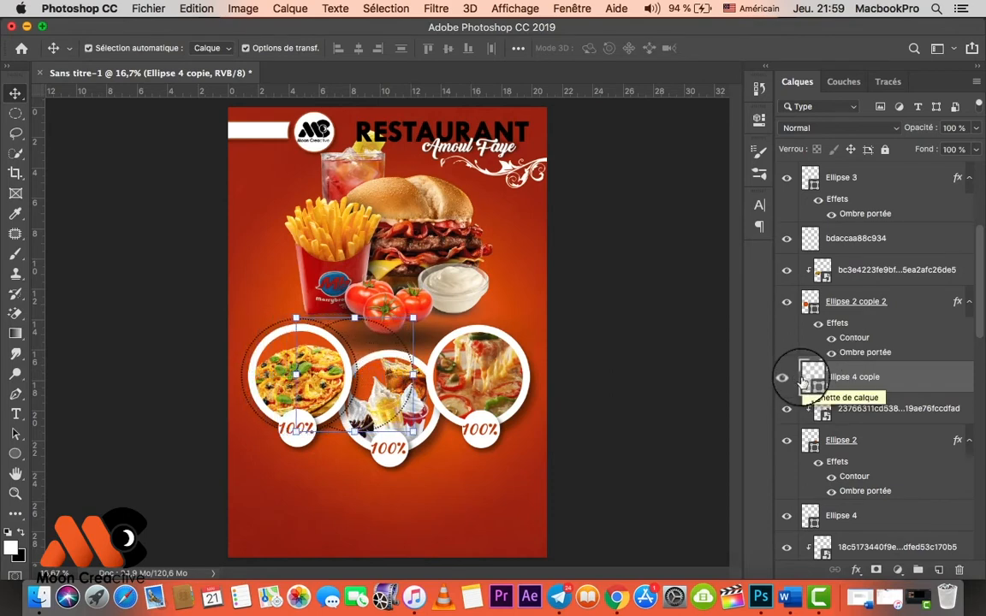
key(shift+Right)
key(shift+Right)
key(shift+Right)
key(shift+Right)
key(shift+Right)
key(shift+Right)
key(shift+Right)
key(shift+Right)
key(shift+Right)
key(shift+Right)
key(shift+Right)
key(shift+Right)
key(shift+Right)
key(shift+Right)
key(shift+Right)
key(shift+Right)
key(shift+Right)
key(shift+Right)
key(shift+Right)
key(shift+Right)
key(shift+Down)
key(shift+Down)
key(shift+Down)
key(shift+Down)
key(shift+Down)
key(shift+Down)
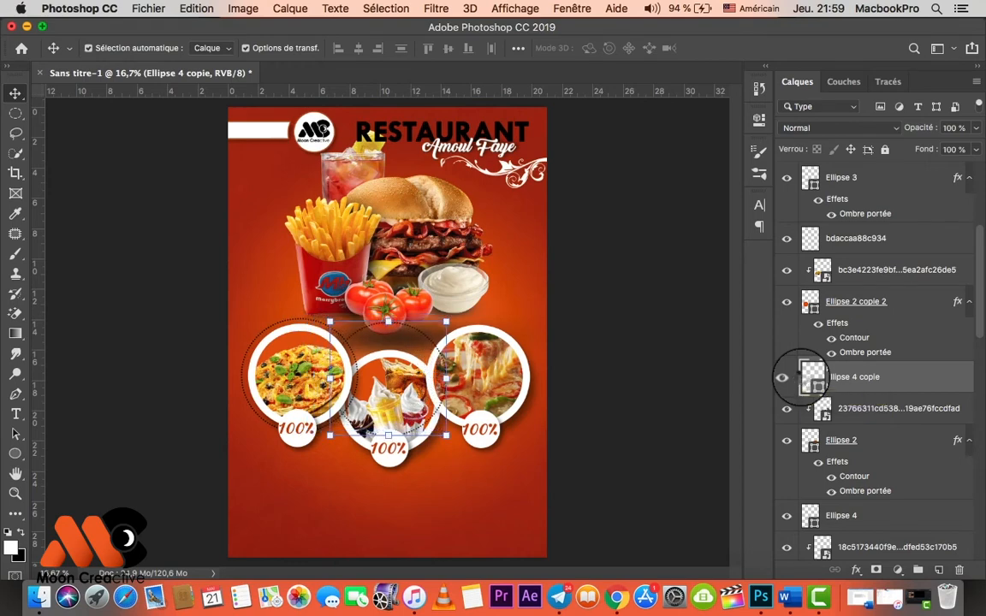
key(shift+Down)
key(shift+Down)
key(shift+Down)
key(shift+Down)
key(shift+Down)
key(shift+Down)
key(shift+Down)
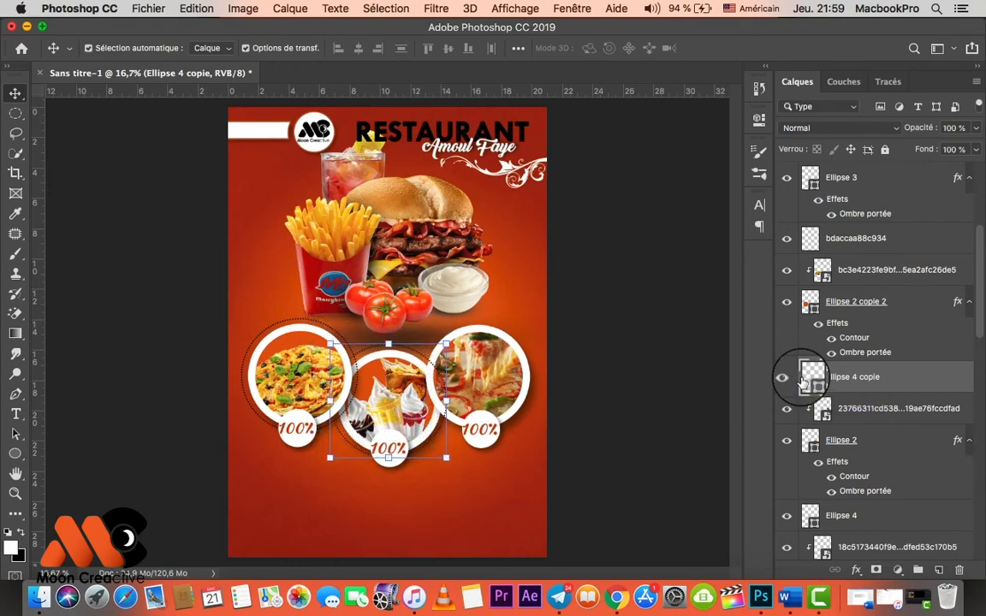
drag(802, 382, 878, 484)
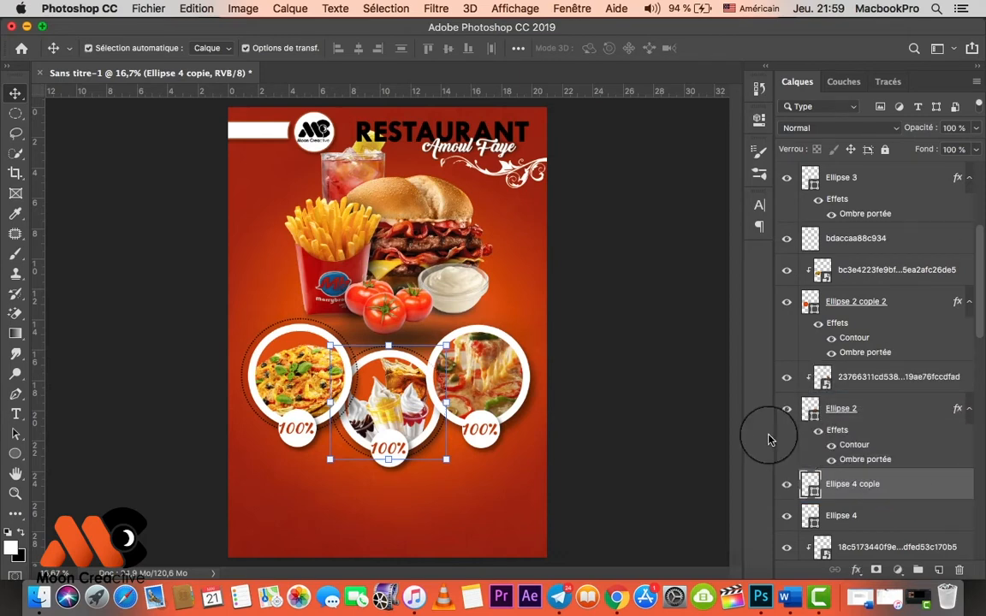
Duplicate the Ellipse 4 copie dotted ring and move the new copy's layer directly below bdaccaa88c934
key(super+j)
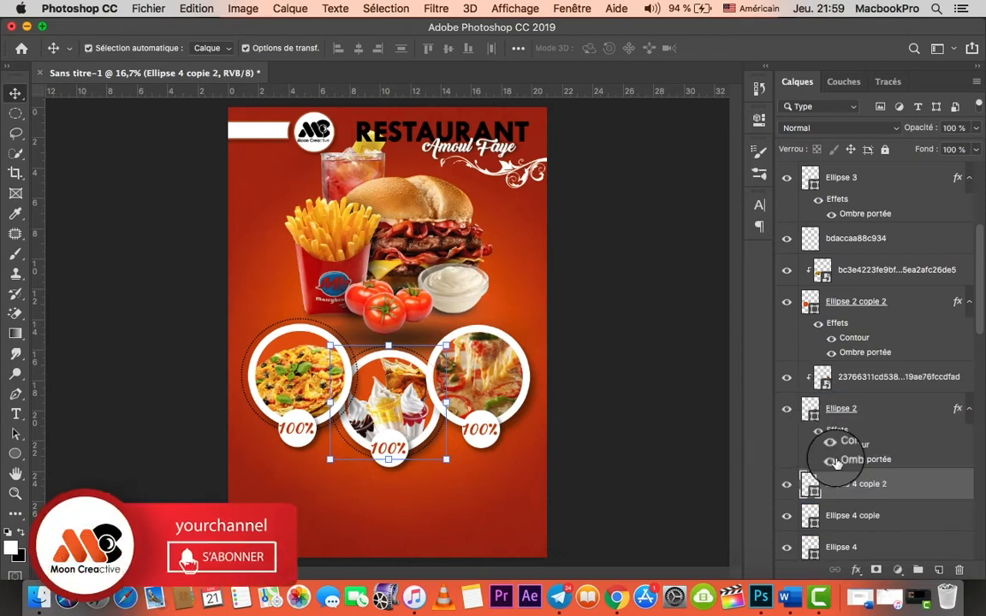
drag(905, 476, 889, 271)
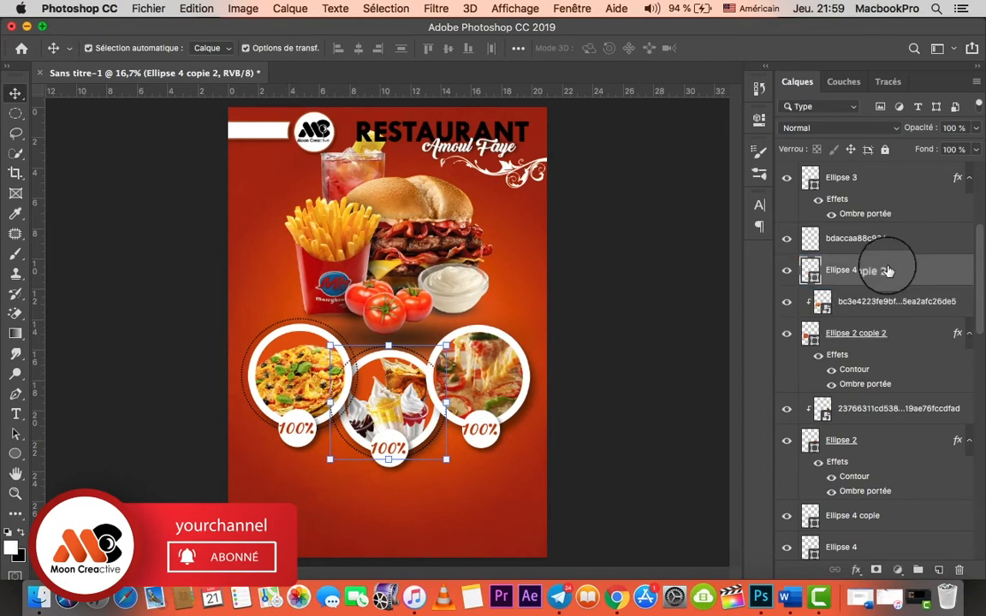
Centre the new dotted ring copy around the right-hand pizza circle and deselect it
key(shift+Right)
key(shift+Right)
key(shift+Right)
key(shift+Right)
key(shift+Right)
key(shift+Right)
key(shift+Right)
key(shift+Right)
key(shift+Right)
key(shift+Right)
key(shift+Right)
key(shift+Right)
key(shift+Right)
key(shift+Right)
key(shift+Right)
key(shift+Right)
key(shift+Right)
key(shift+Right)
key(shift+Right)
key(shift+Right)
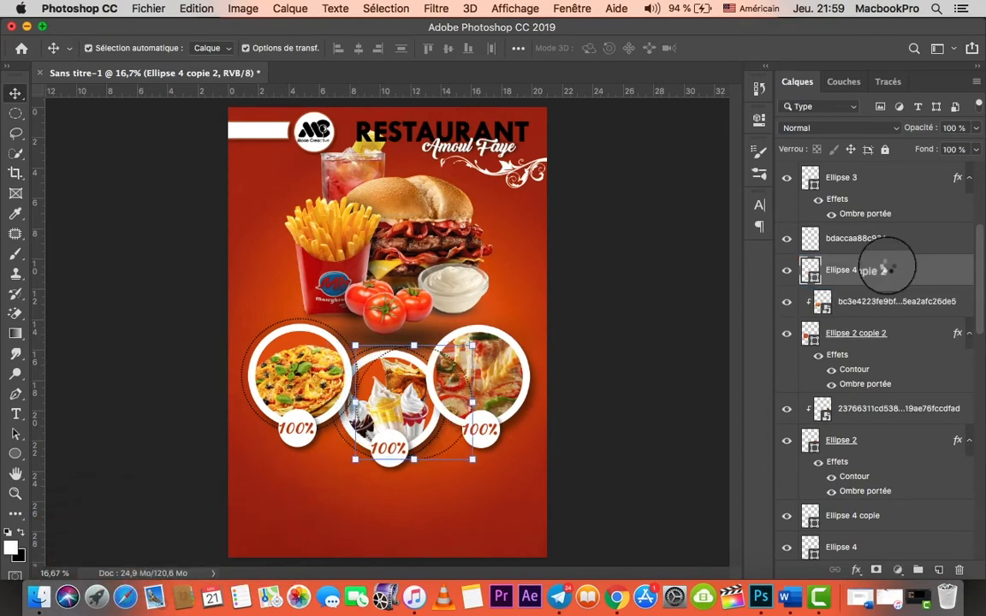
key(shift+Right)
key(shift+Right)
key(shift+Right)
key(shift+Right)
key(shift+Right)
key(shift+Right)
key(shift+Right)
key(shift+Right)
key(shift+Right)
key(shift+Right)
key(shift+Right)
key(shift+Right)
key(shift+Right)
key(shift+Right)
key(shift+Right)
key(shift+Right)
key(shift+Right)
key(shift+Right)
key(shift+Right)
key(shift+Right)
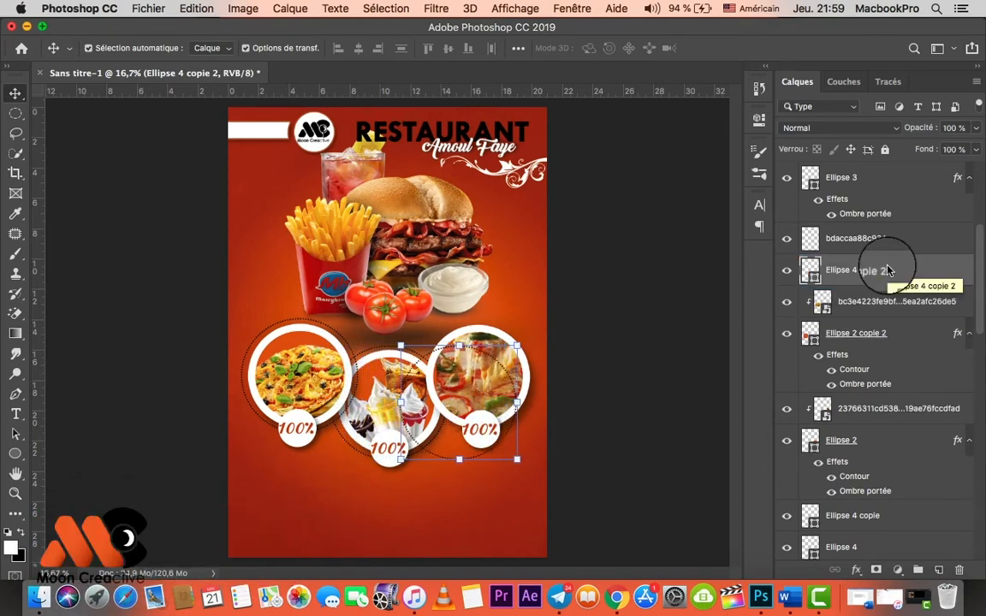
key(shift+Right)
key(shift+Right)
key(shift+Right)
key(shift+Right)
key(shift+Right)
key(shift+Right)
key(shift+Right)
key(shift+Right)
key(shift+Right)
key(shift+Right)
key(shift+Right)
key(shift+Right)
key(shift+Right)
key(shift+Right)
key(shift+Right)
key(shift+Right)
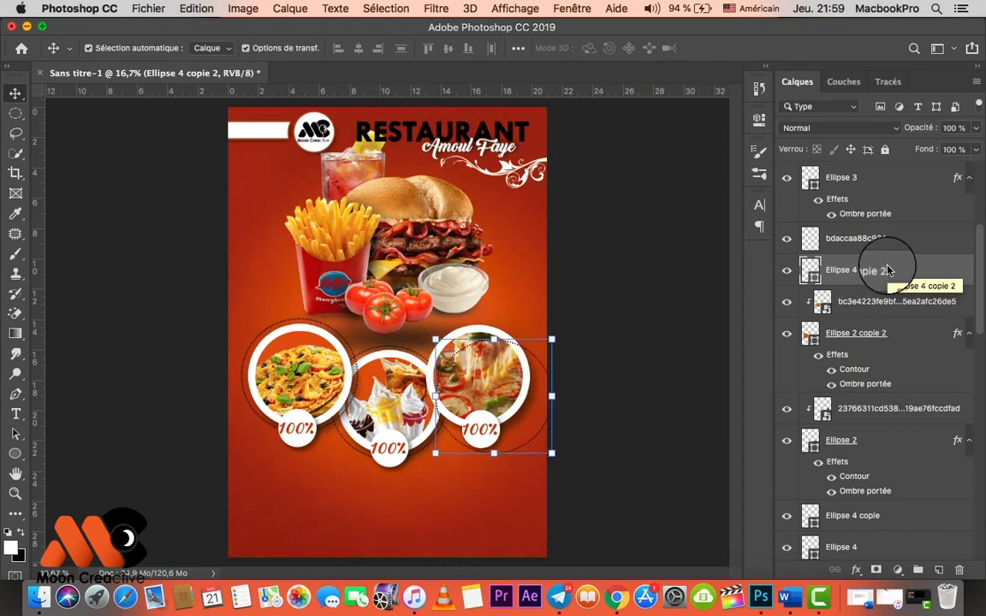
key(shift+Up)
key(shift+Up)
key(shift+Up)
key(shift+Up)
key(shift+Up)
key(shift+Up)
key(shift+Up)
key(shift+Up)
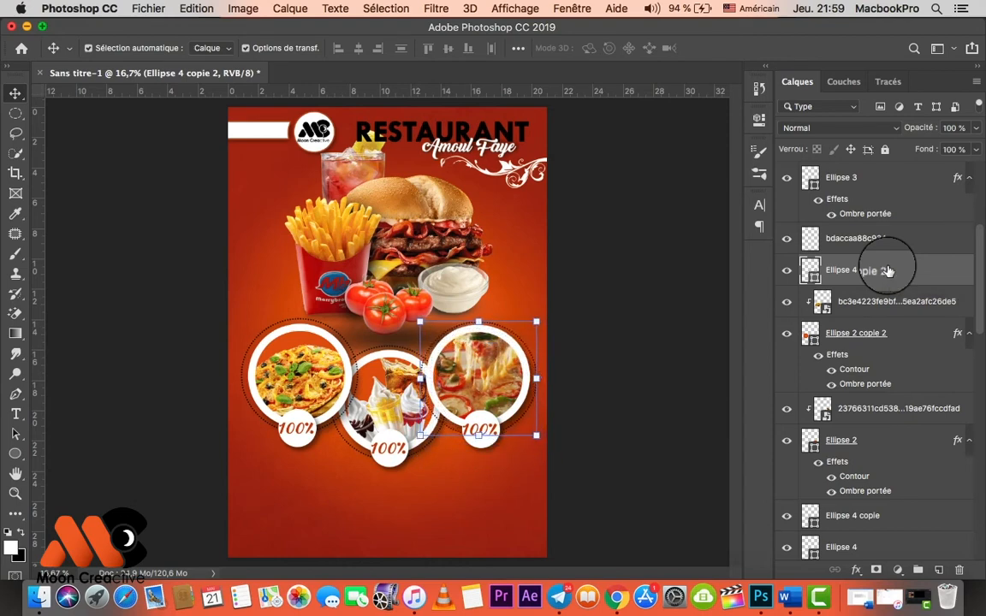
click(673, 373)
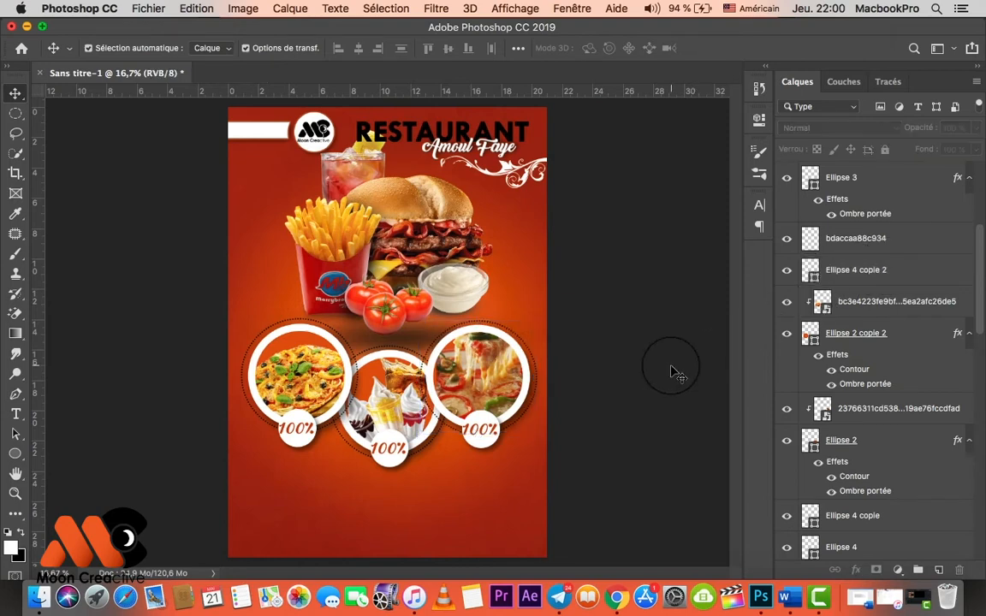
Switch to Word, copy the placeholder text from "Lorem ipsum" through "sit amet commodo", and return to the Photoshop poster
key(super+minus)
key(super+equal)
key(super+equal)
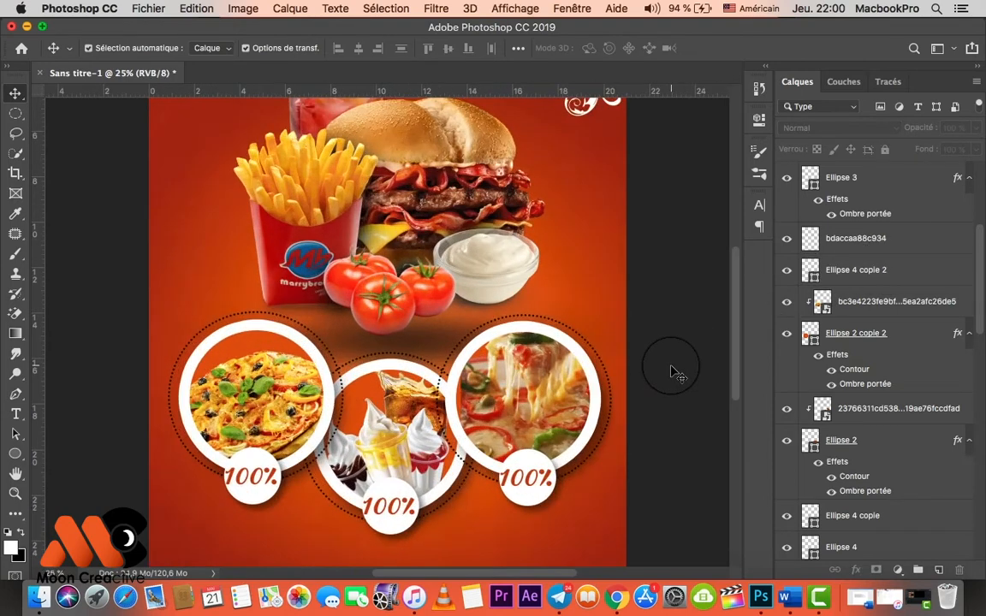
scroll(730, 484, down, 2)
click(777, 570)
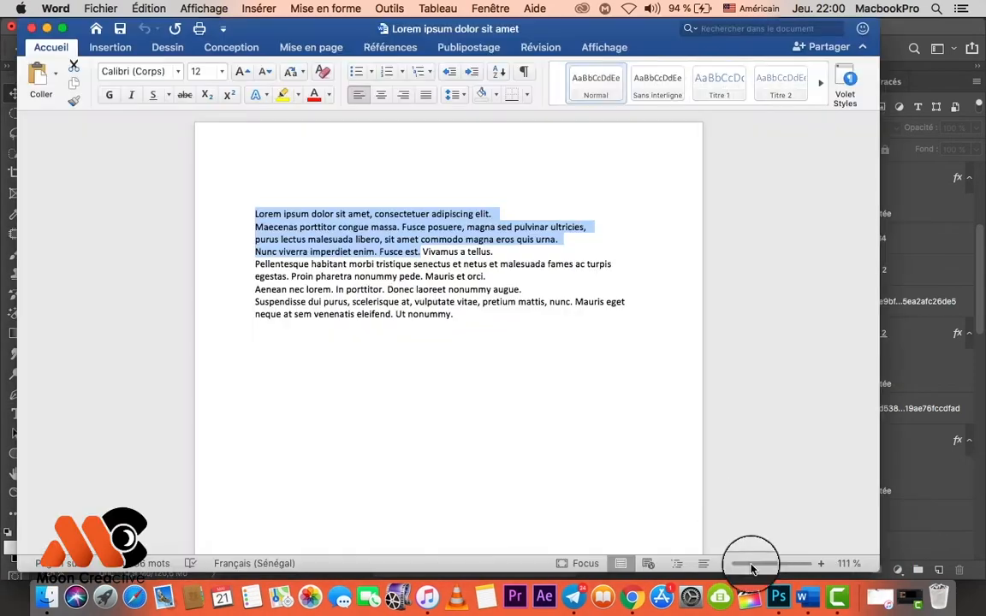
click(290, 306)
drag(254, 215, 463, 237)
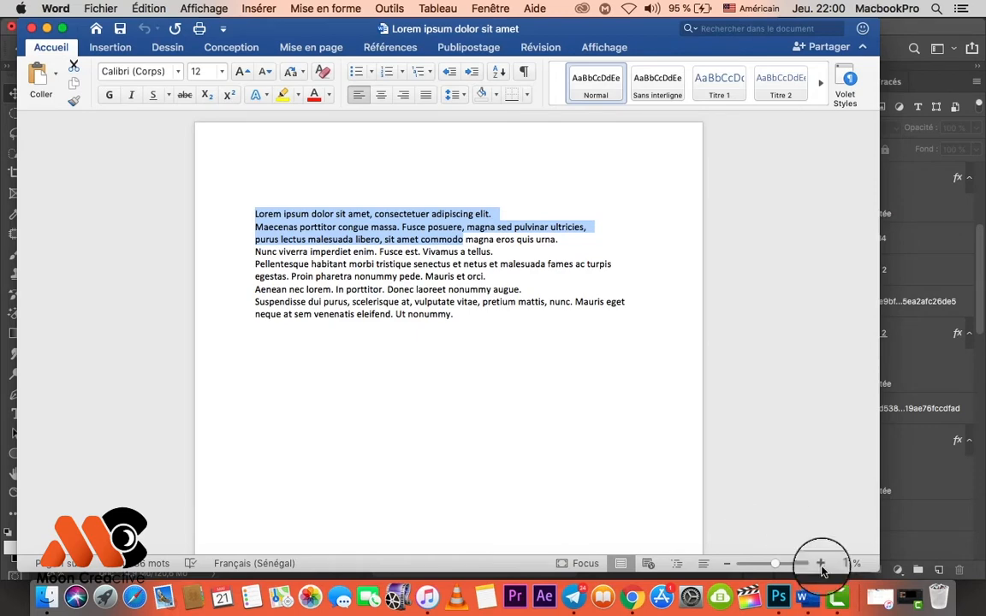
click(779, 590)
Add a "Lorem Ipsum" heading in Back to Black Demo, 29 pt, and place it just below the left pizza circle
scroll(331, 455, down, 2)
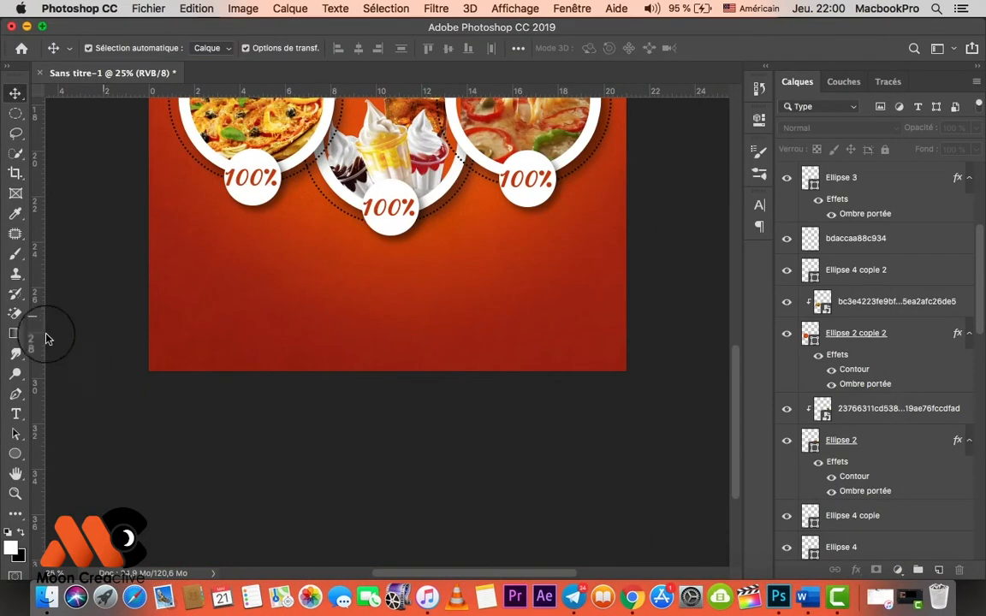
click(15, 414)
click(198, 265)
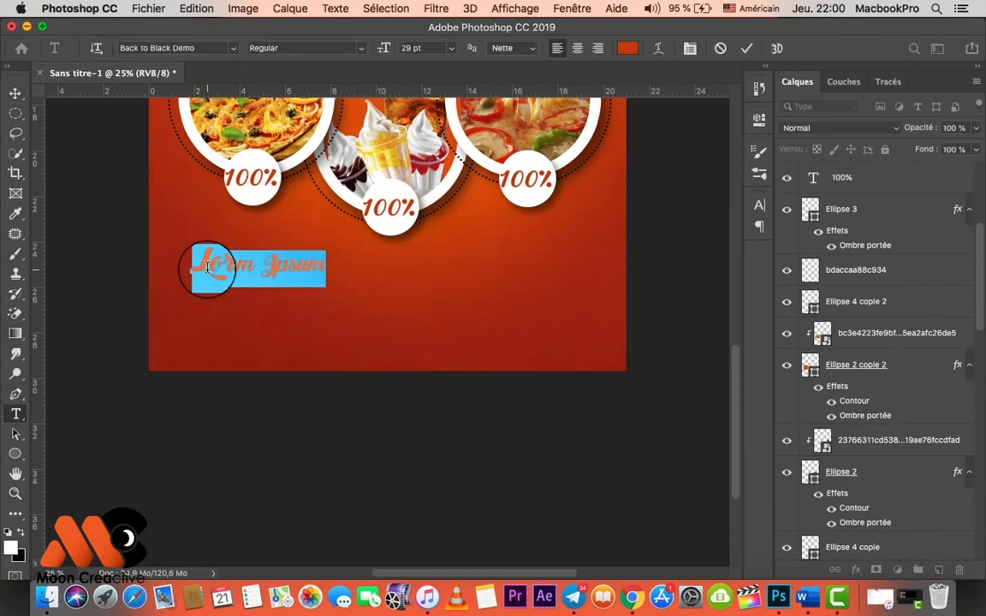
click(746, 48)
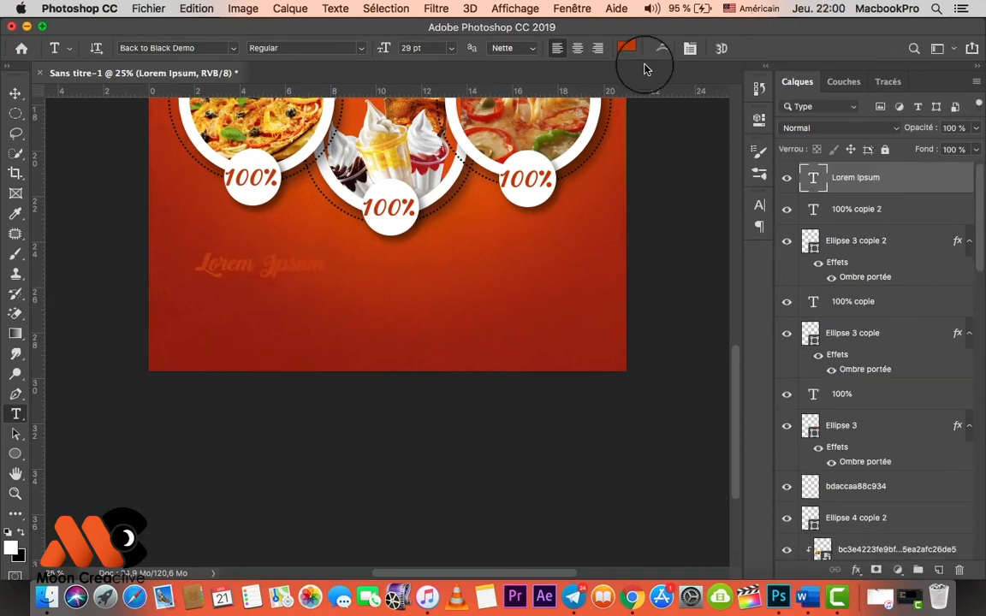
click(276, 265)
drag(284, 299, 274, 282)
click(746, 48)
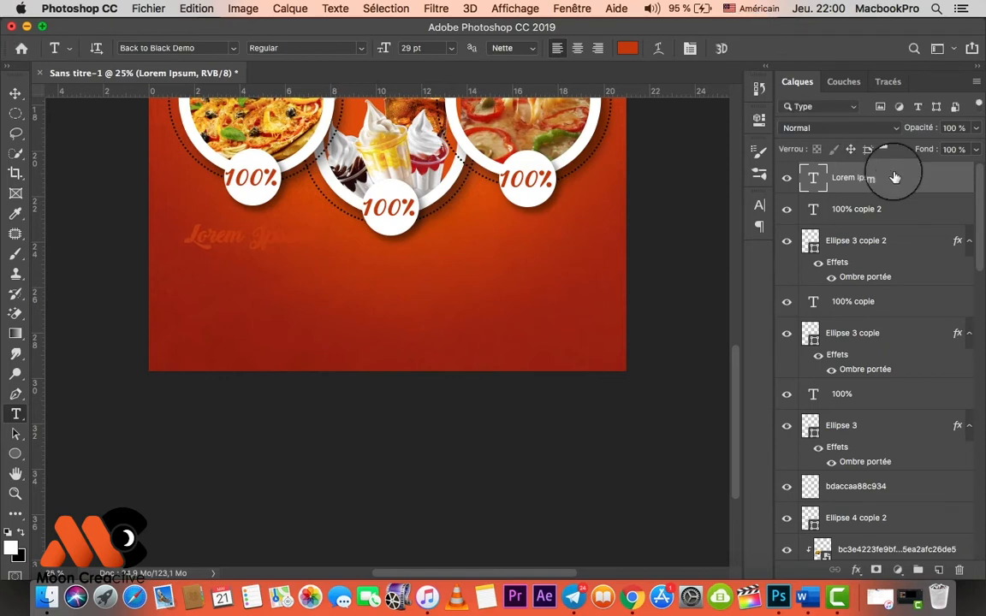
Give the Lorem Ipsum heading a black drop shadow with 130° angle, 38 px distance and 73 px size, adjusting its opacity
double_click(892, 177)
click(381, 410)
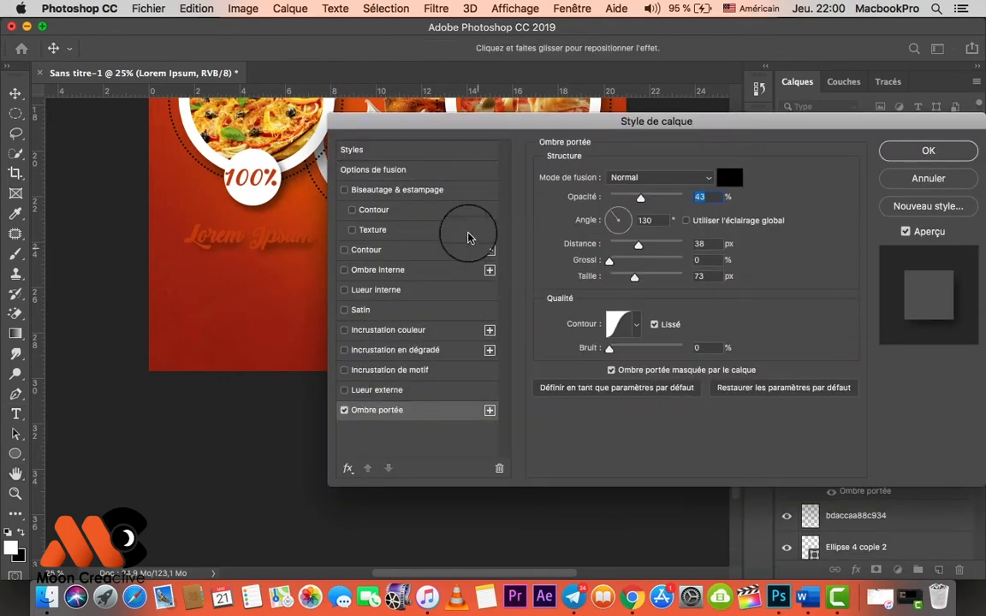
drag(412, 127, 465, 127)
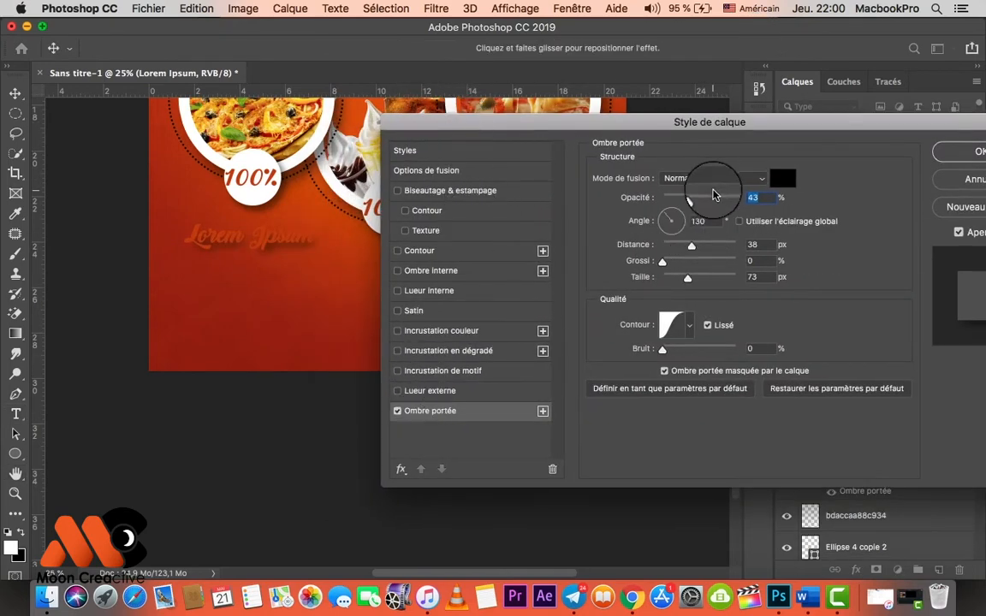
drag(718, 198, 712, 198)
Turn the heading white with an inner shadow in Normal mode, white, 99% opacity, 30000 px distance and 250 px size
click(469, 277)
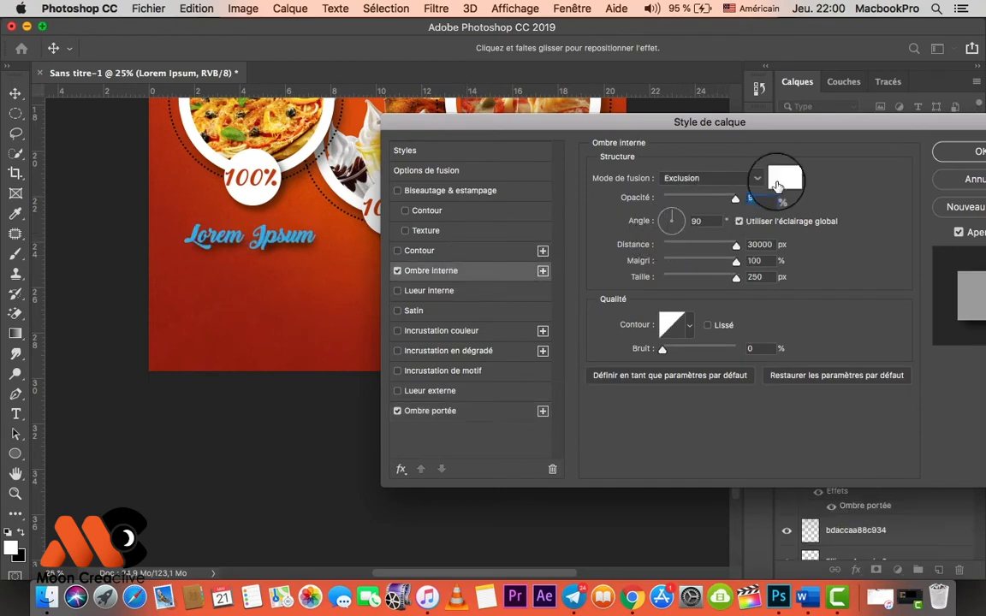
drag(685, 128, 537, 227)
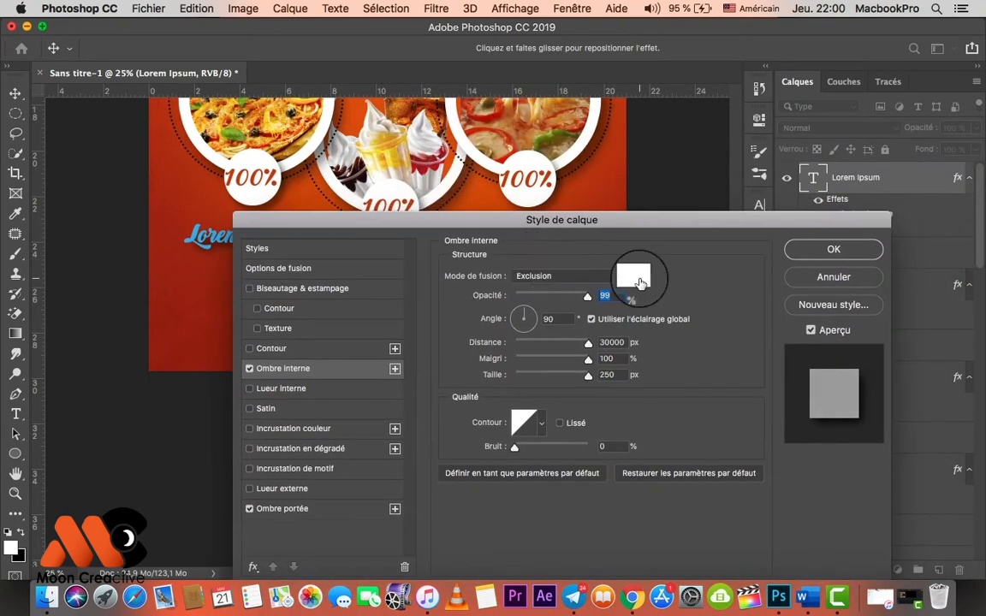
click(632, 276)
key(Return)
click(548, 276)
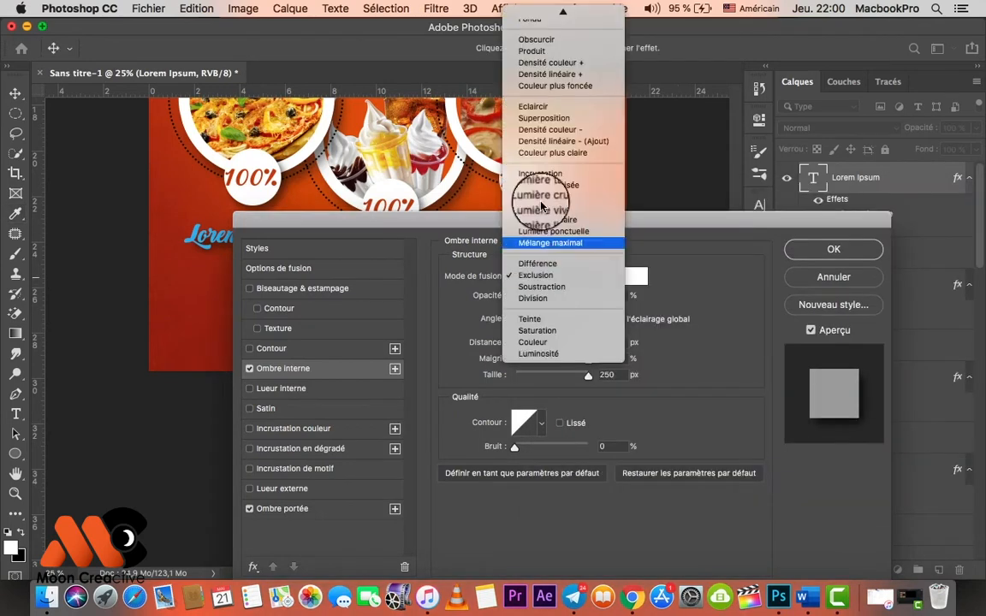
click(527, 16)
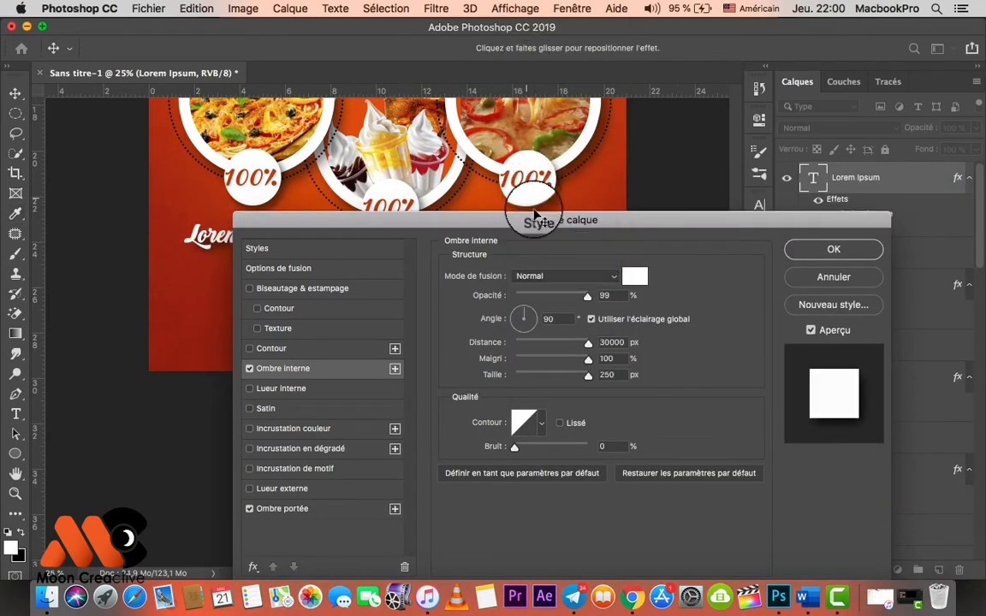
key(Return)
Create a paragraph text box under the heading, fill it with the copied placeholder text and set it in Tw Cen MT Bold
drag(173, 266, 336, 321)
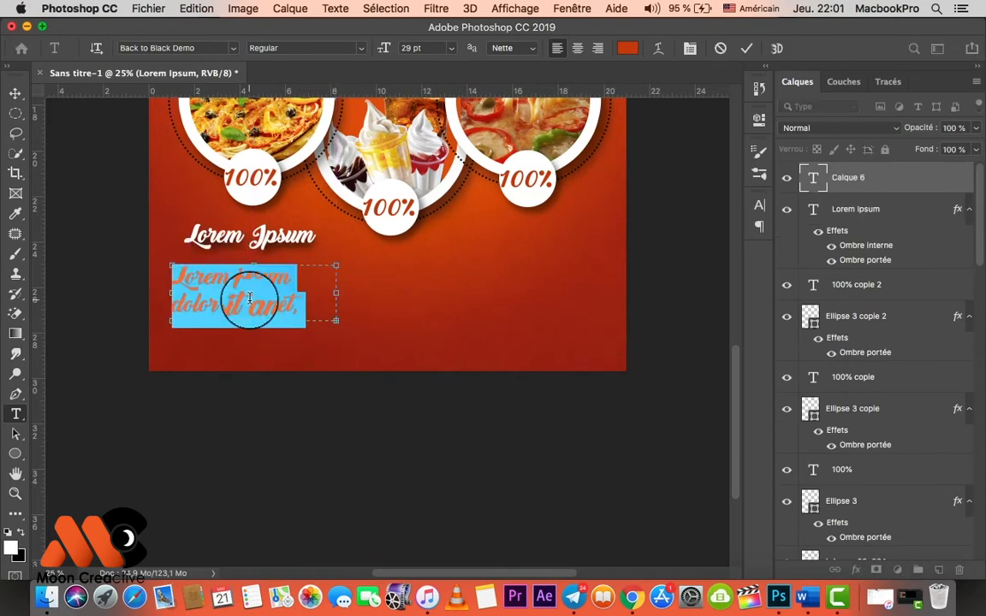
click(250, 302)
key(super+a)
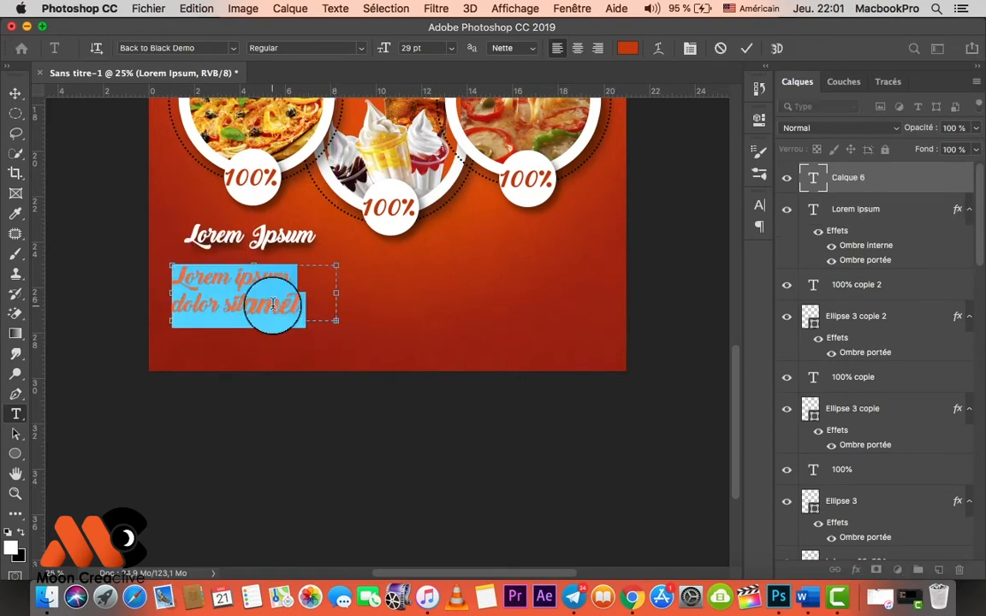
click(214, 48)
text(cen)
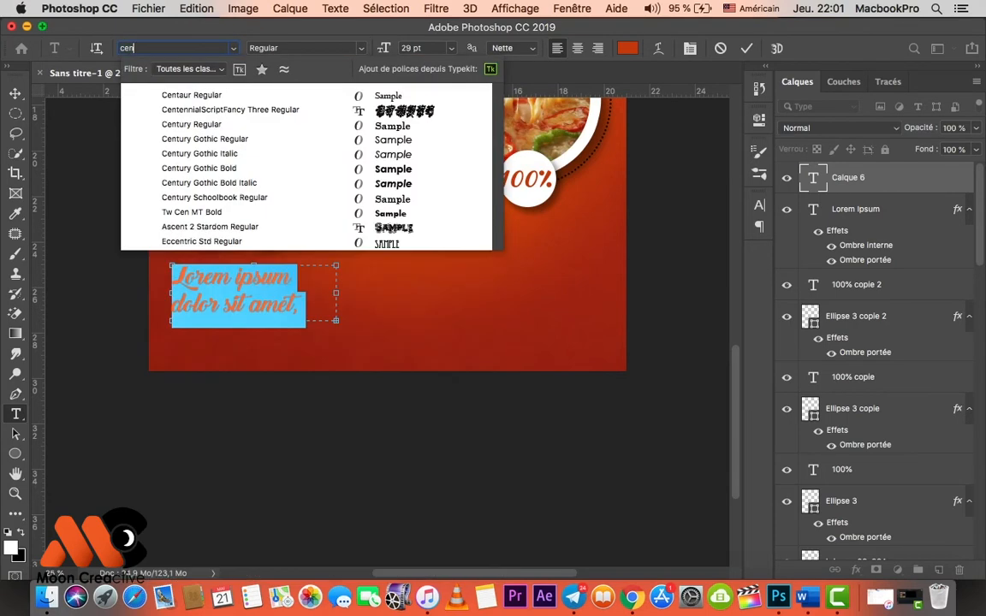
click(246, 212)
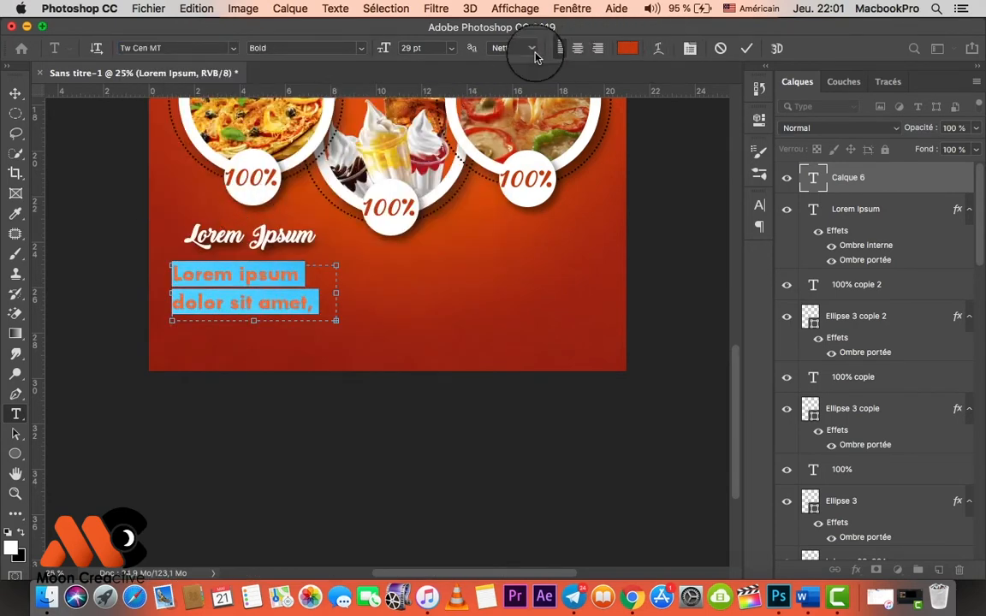
Set the paragraph to 16 pt, centre-align it and move it up close beneath the Lorem Ipsum heading
drag(383, 50, 370, 49)
click(577, 48)
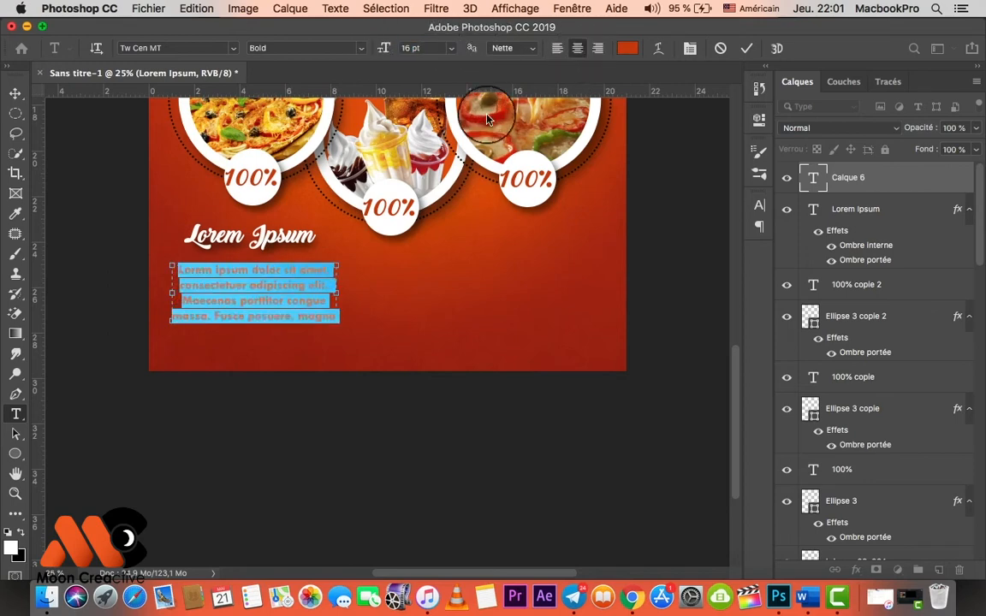
drag(364, 347, 360, 336)
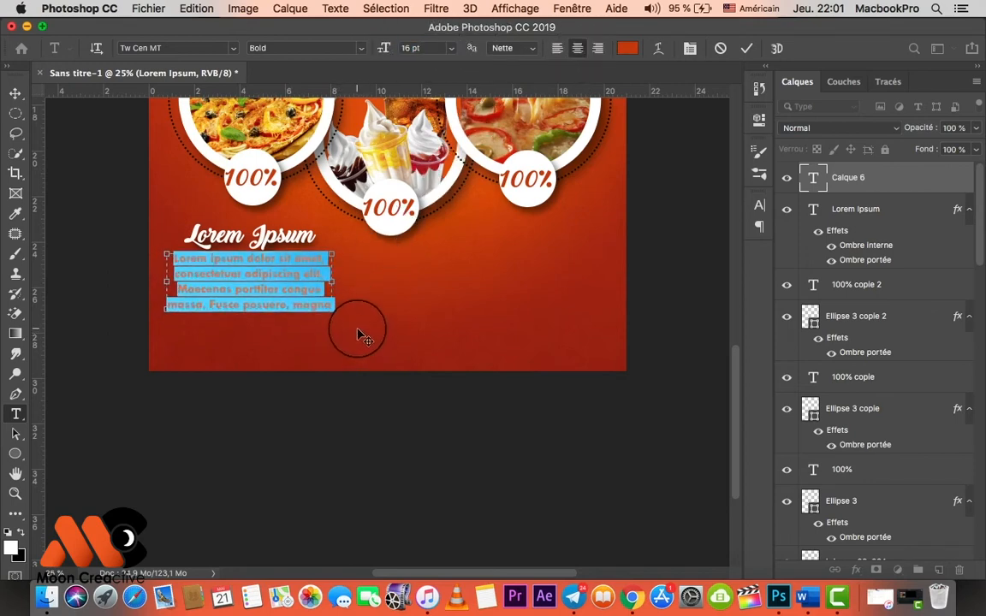
click(746, 48)
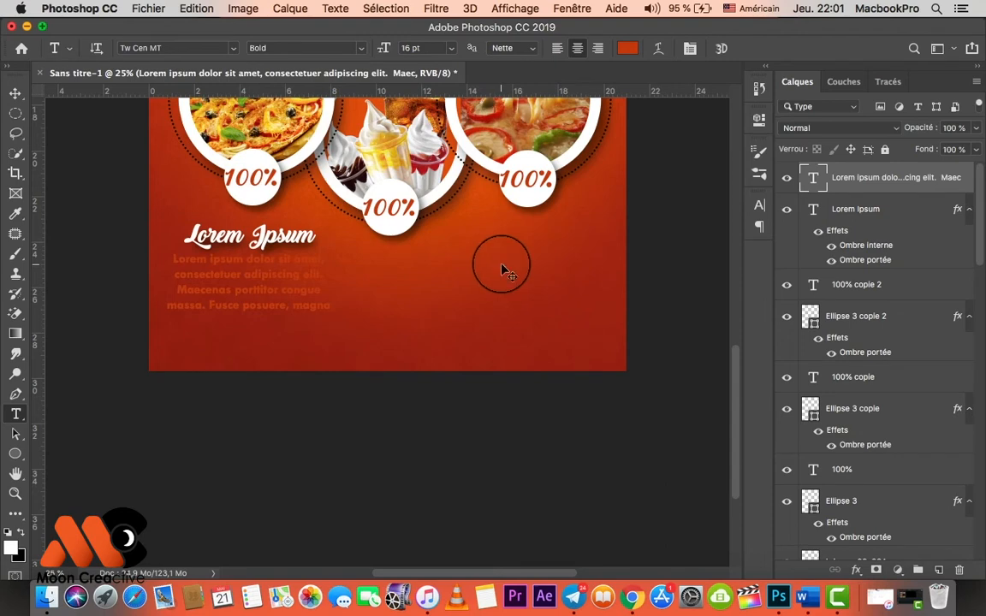
Colour the paragraph black and place a copy of it and its heading below the middle ice-cream circle
shift+click(856, 209)
key(v)
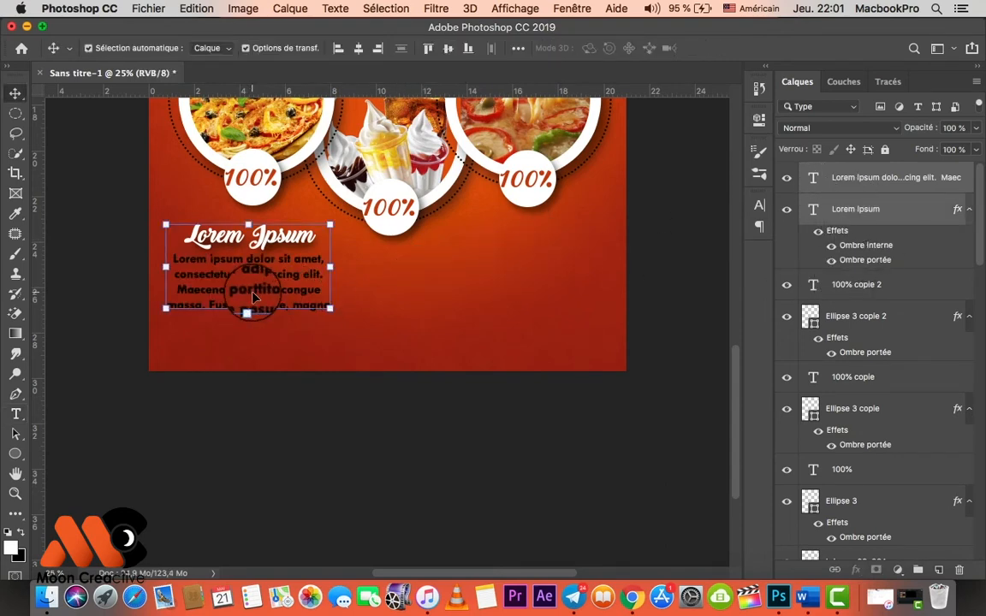
drag(253, 298, 386, 325)
Select both headings and both paragraphs and scale them down together so the two text blocks become narrower
shift+click(845, 285)
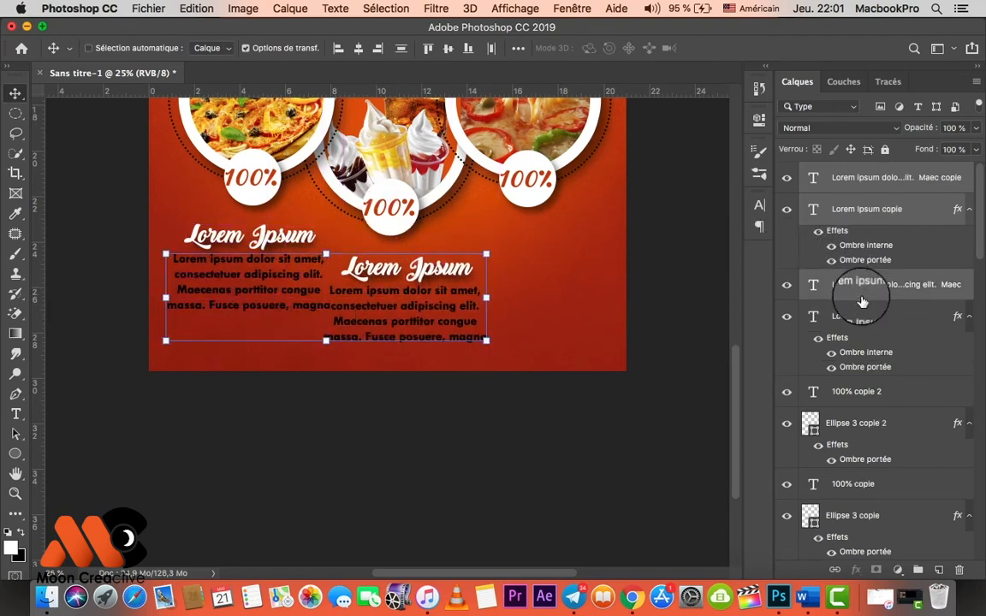
shift+click(861, 317)
key(ctrl+t)
drag(454, 340, 426, 321)
key(Return)
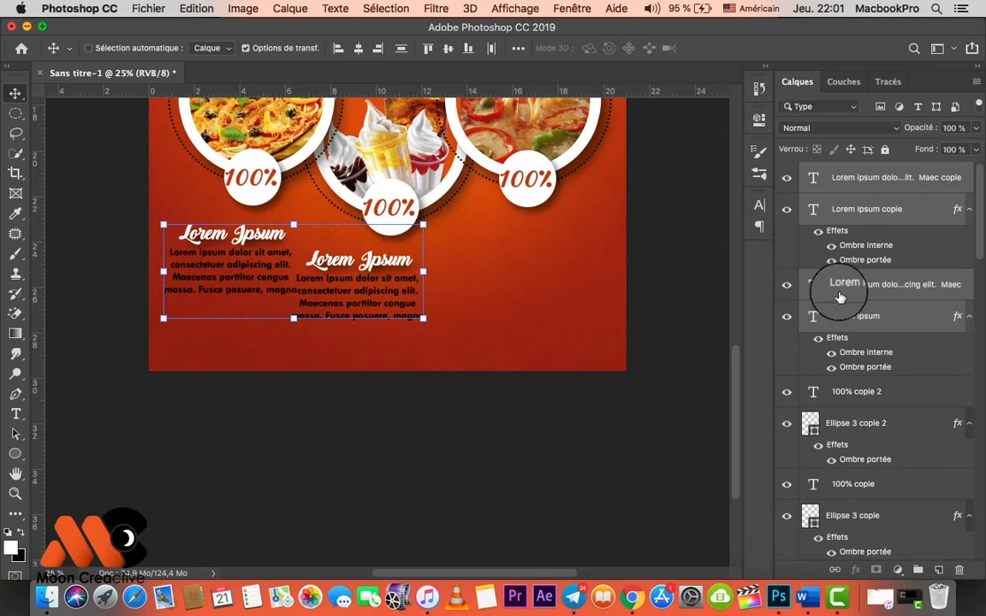
Shift only the copied heading and paragraph sideways and slightly up to sit under the middle circle's 100% badge
super+click(839, 296)
super+click(904, 318)
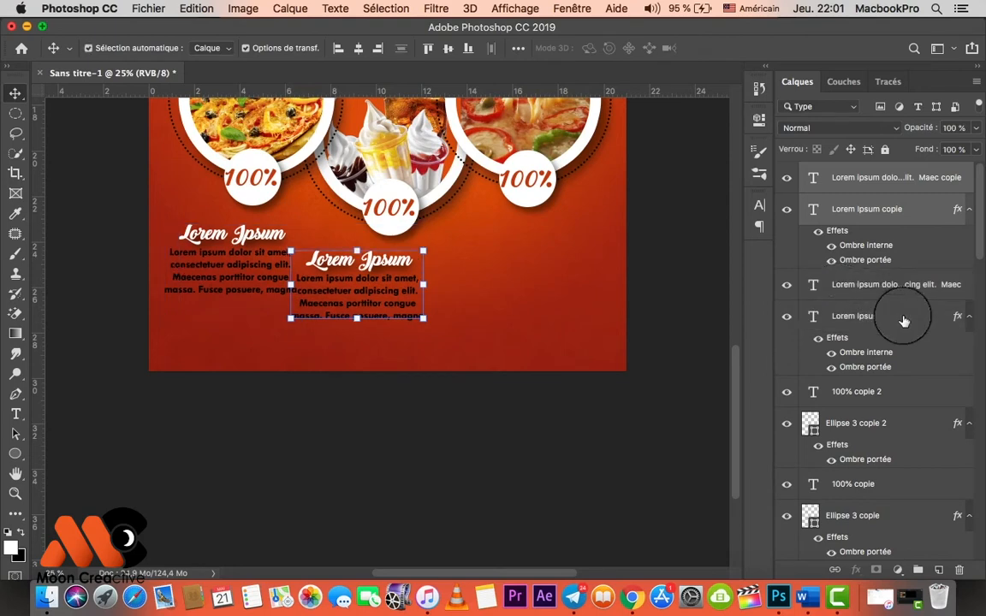
key(shift+Right)
key(shift+Right)
key(shift+Right)
key(shift+Right)
key(shift+Right)
key(shift+Right)
key(shift+Right)
key(shift+Right)
key(shift+Right)
key(shift+Right)
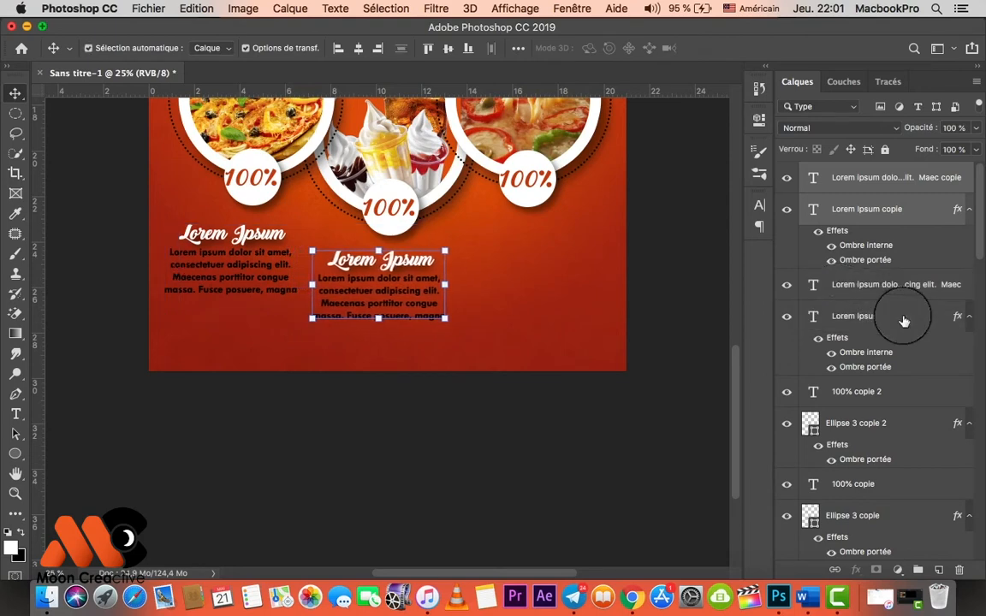
key(shift+Up)
key(shift+Up)
key(shift+Up)
key(shift+Right)
key(shift+Right)
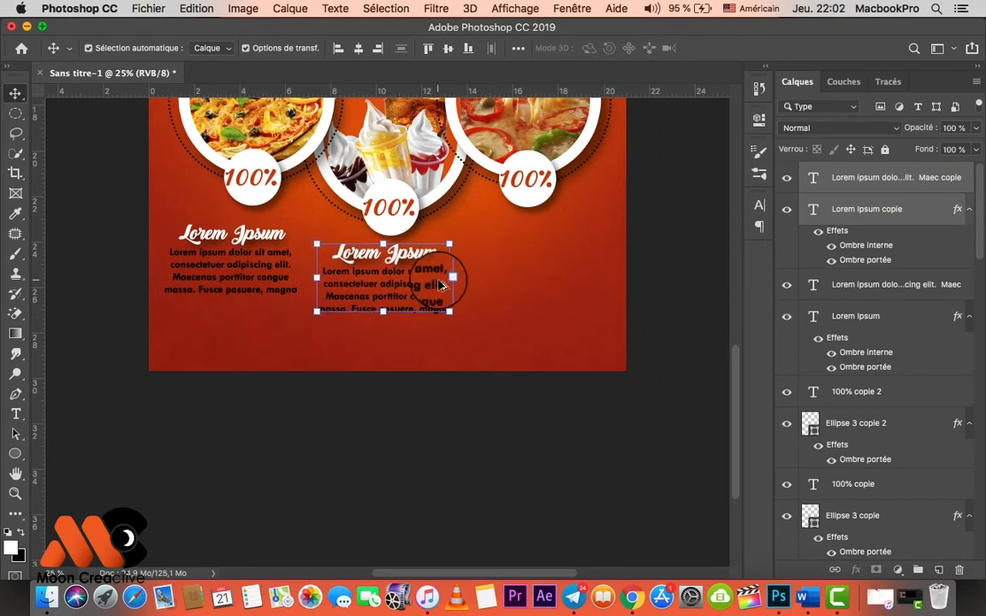
Duplicate the middle heading and paragraph to below the right-hand circle, level with the left text block, and deselect them
drag(394, 262, 538, 242)
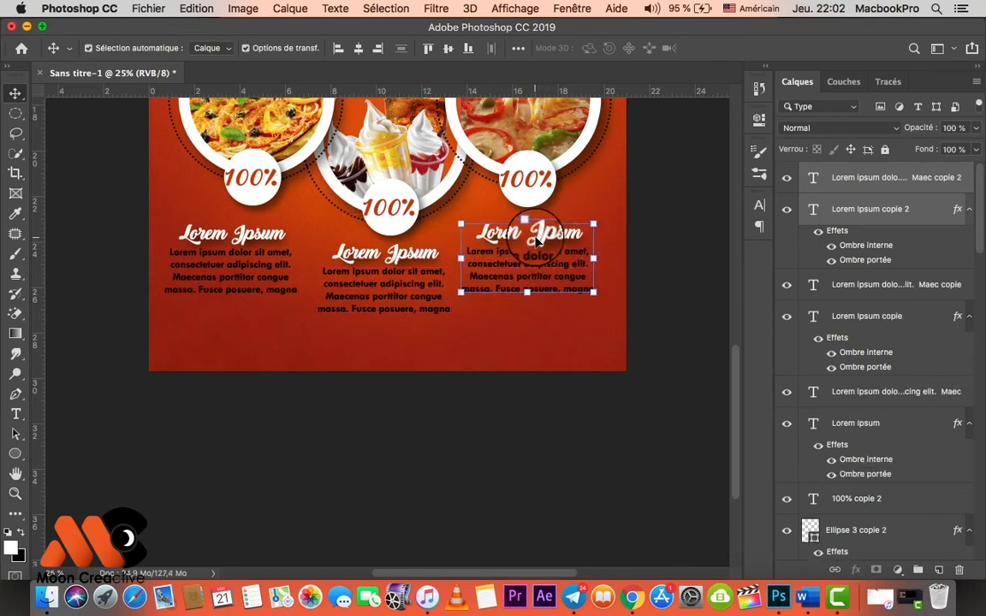
key(super+minus)
click(548, 273)
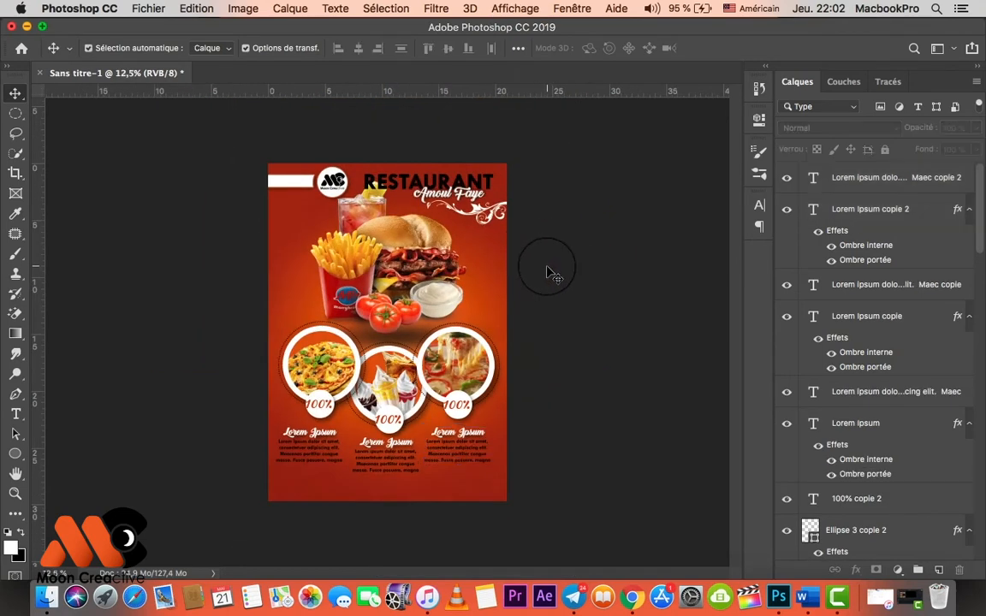
Draw a white rounded rectangle about 2691 × 338 px with 15 px corners across the poster's bottom edge
key(super+plus)
scroll(546, 271, down, 5)
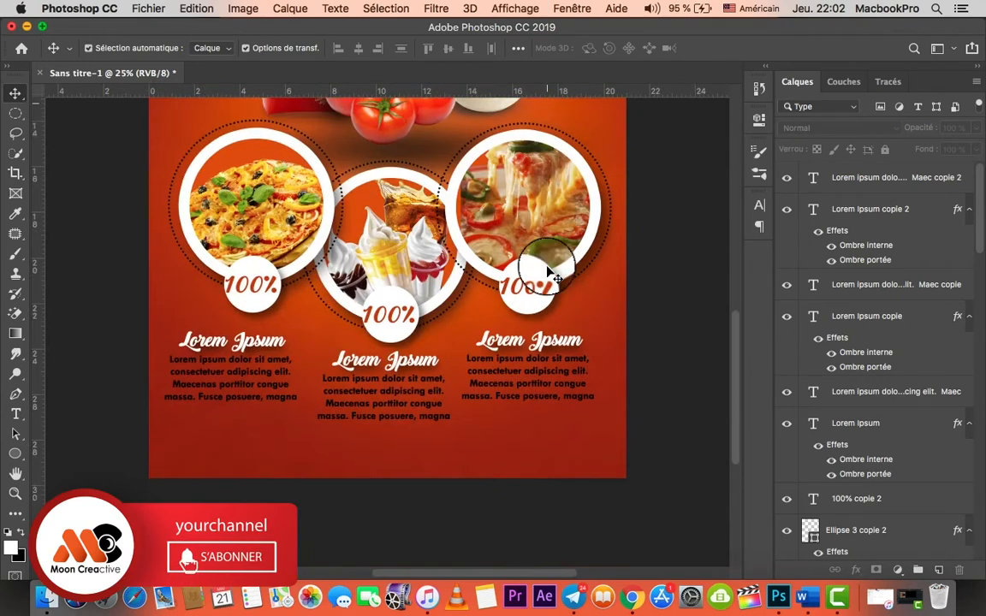
click(16, 454)
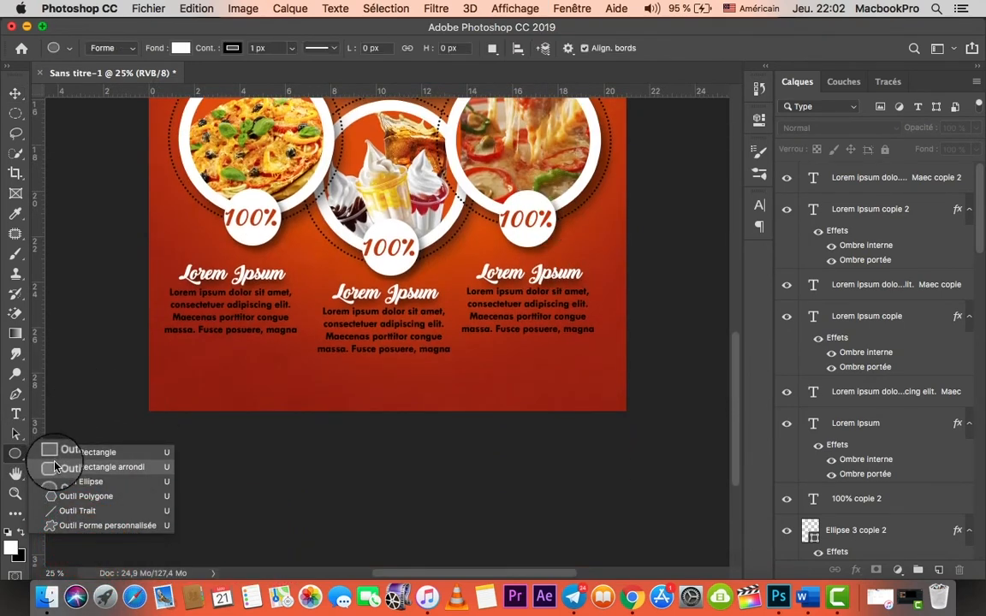
click(55, 467)
drag(125, 370, 643, 433)
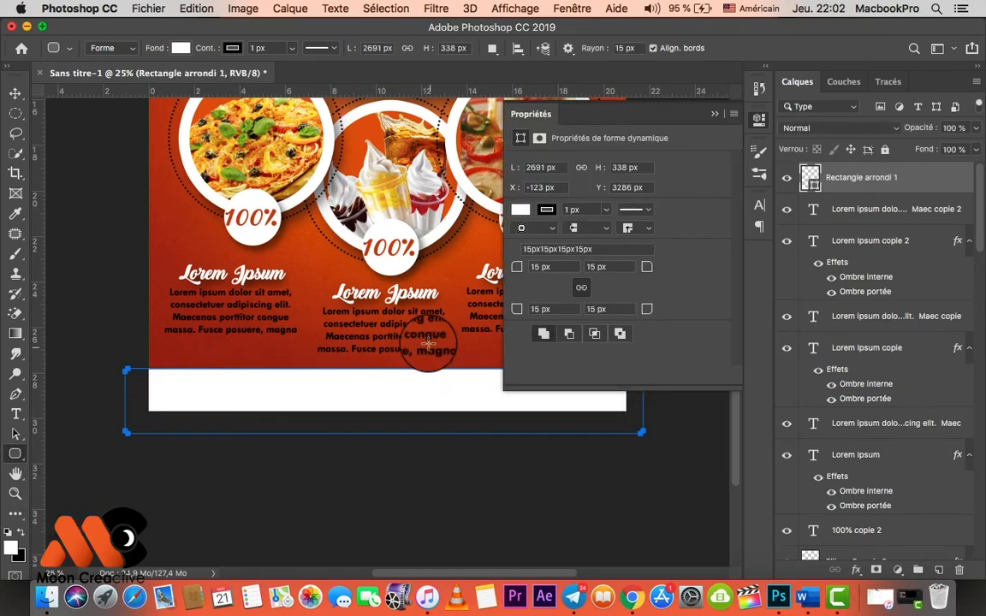
Lower the rounded rectangle's top edge so only a thin white strip remains along the poster's bottom, then deselect it
key(v)
drag(383, 369, 384, 405)
click(715, 114)
click(769, 48)
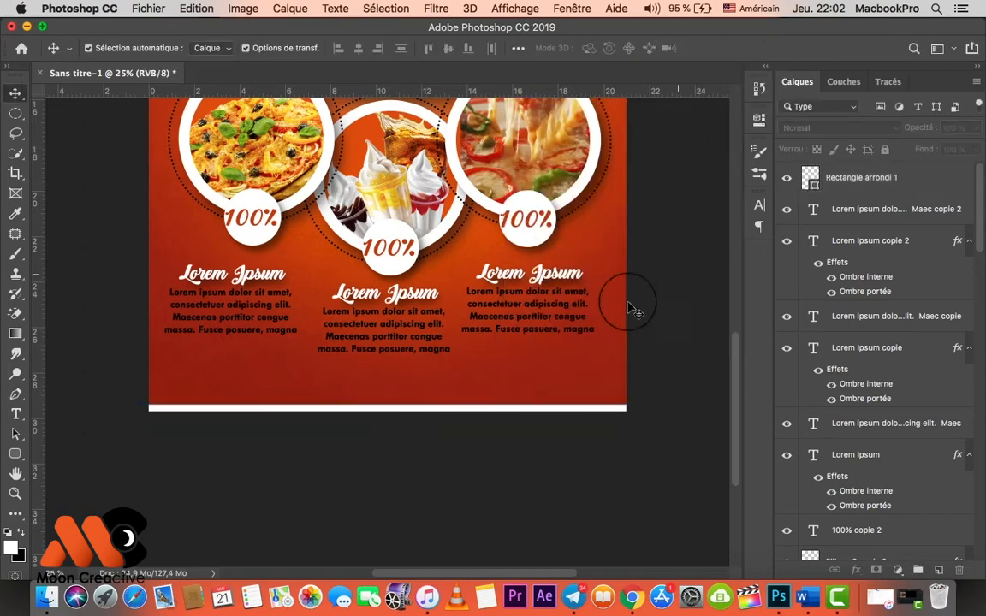
Draw a white rounded rectangle about 730 × 107 px just above the bottom strip, overlapping the poster's left edge
click(15, 454)
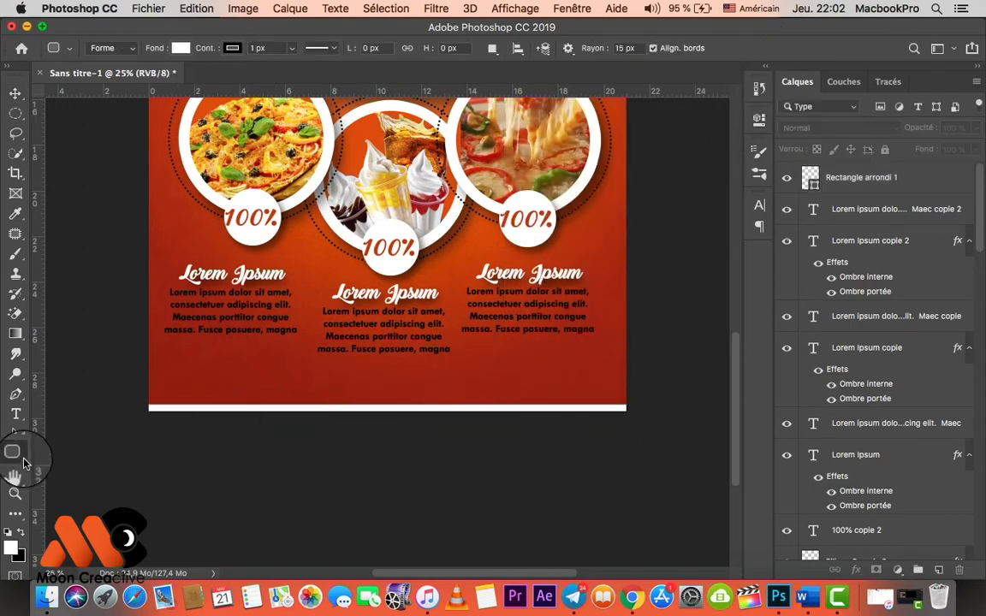
drag(138, 380, 278, 399)
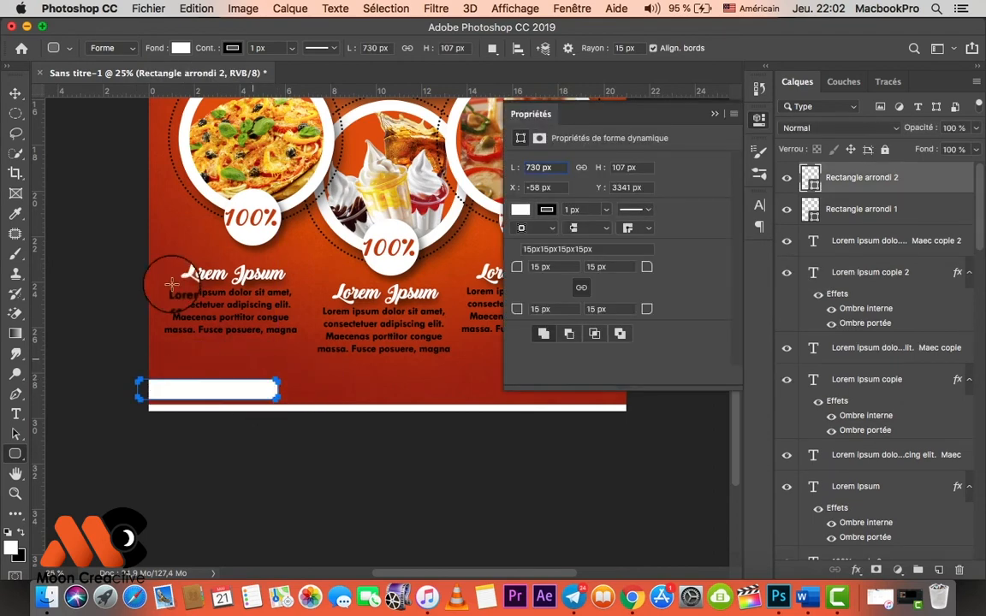
click(16, 93)
Draw a small telephone custom shape just past the short white rectangle's right end, above the bottom strip, and deselect it
click(15, 454)
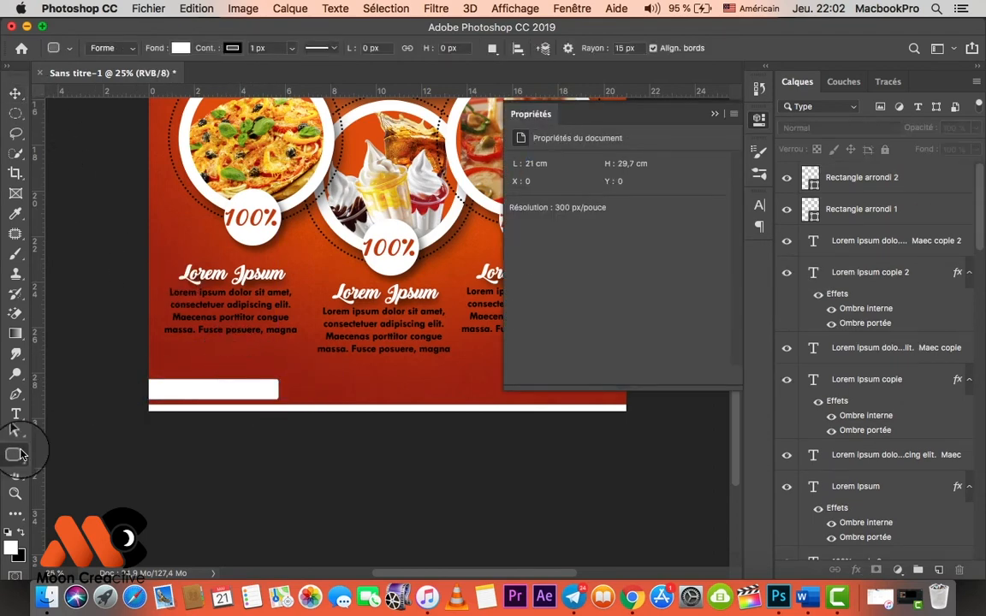
click(58, 526)
click(639, 48)
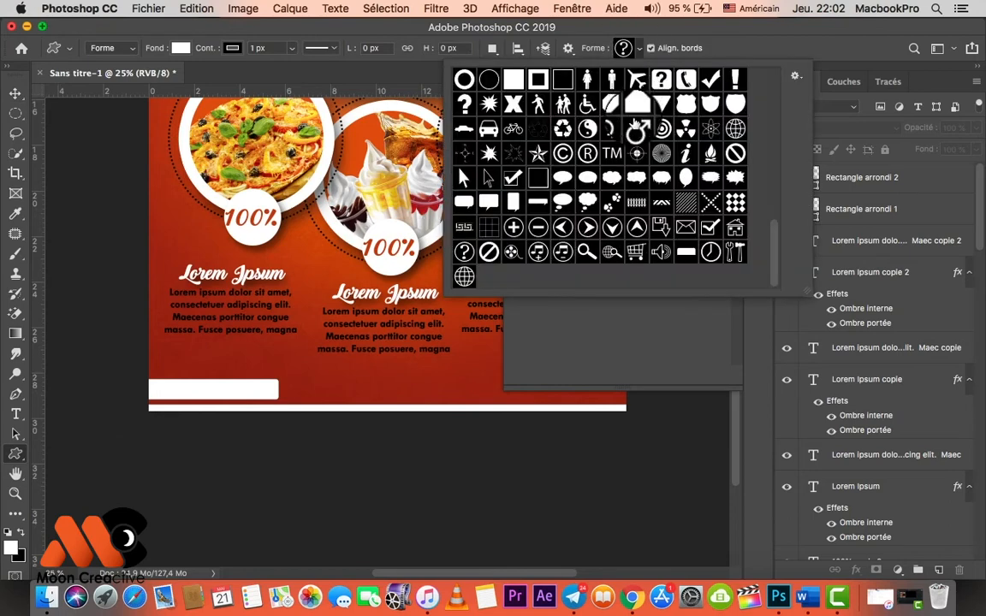
click(686, 79)
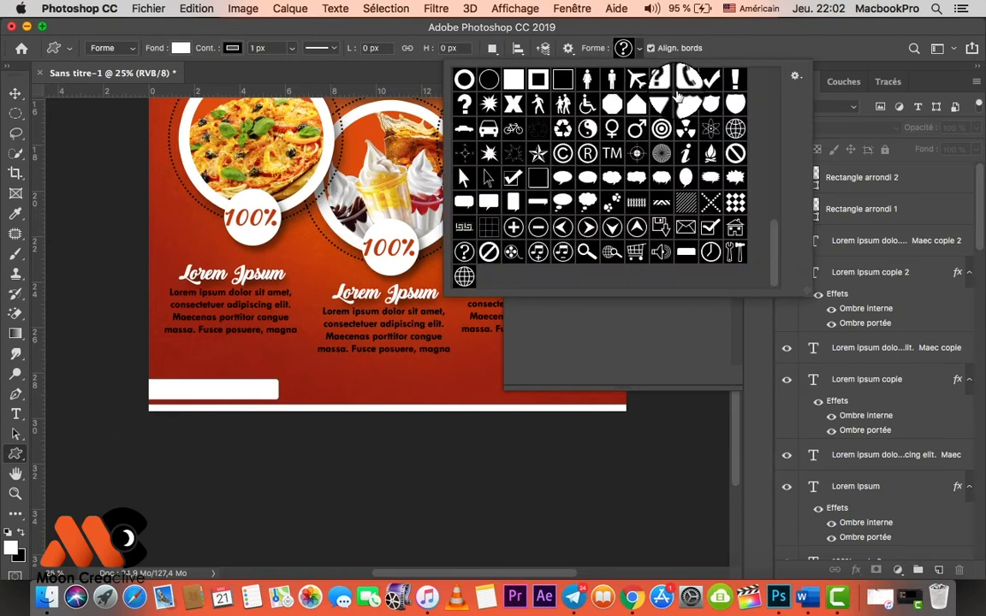
click(259, 355)
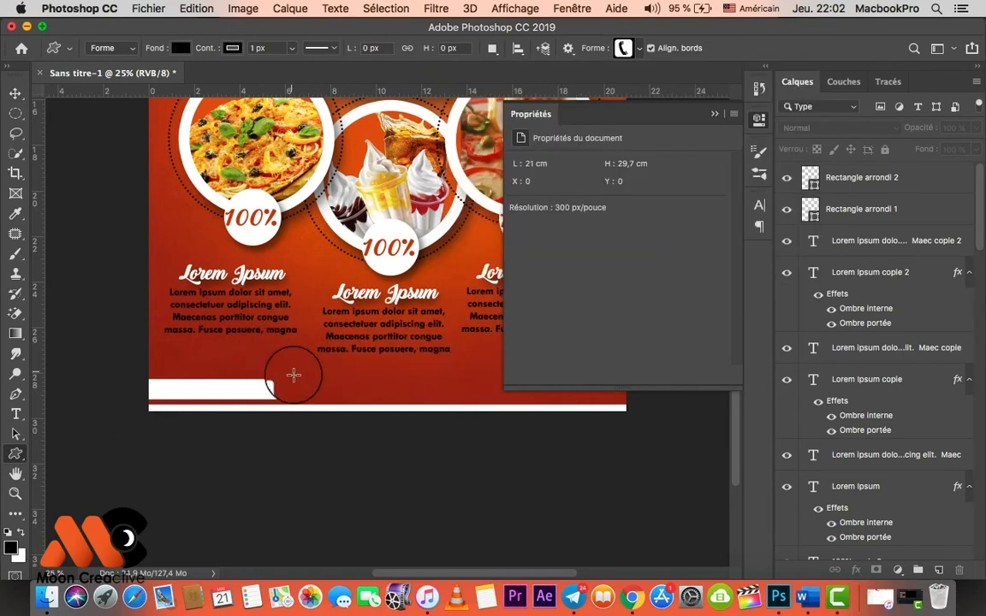
drag(292, 371, 307, 386)
key(v)
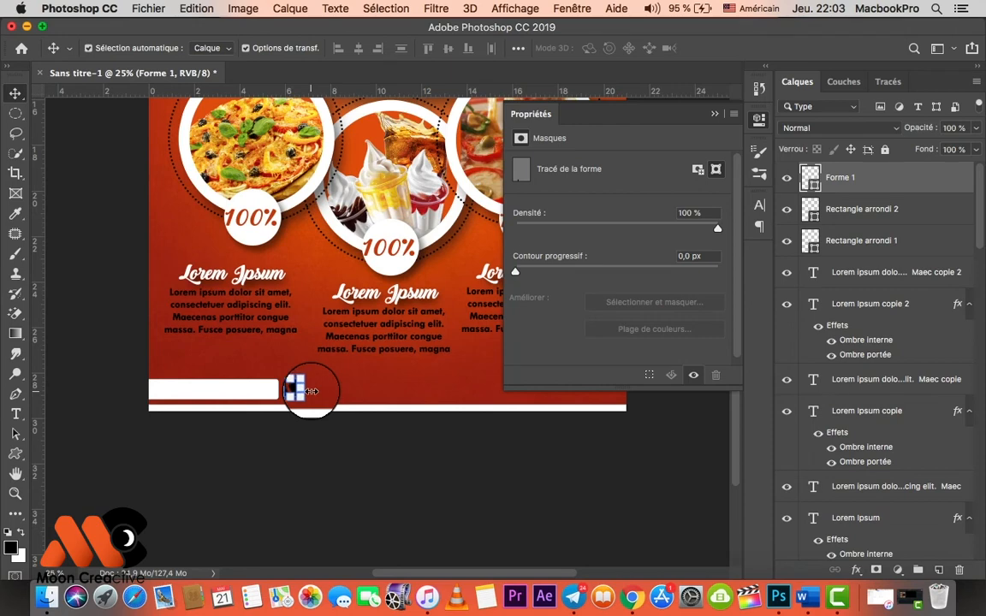
click(341, 423)
click(291, 390)
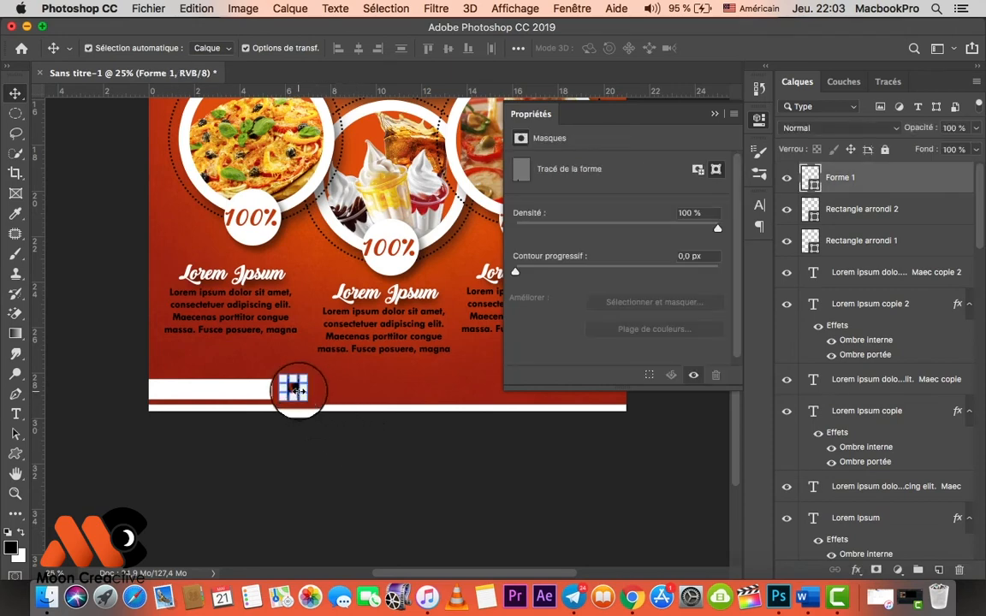
click(414, 453)
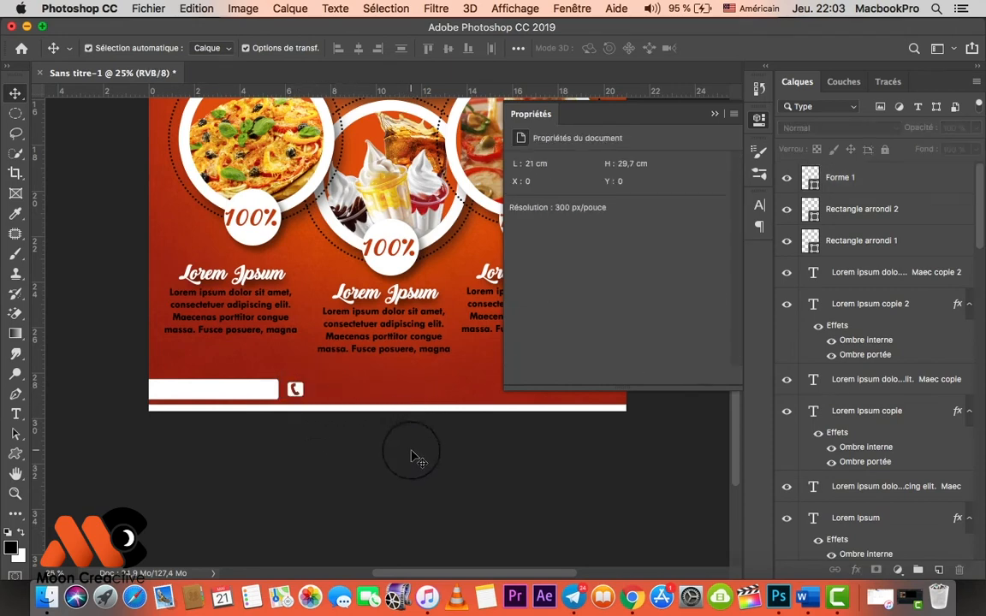
click(712, 114)
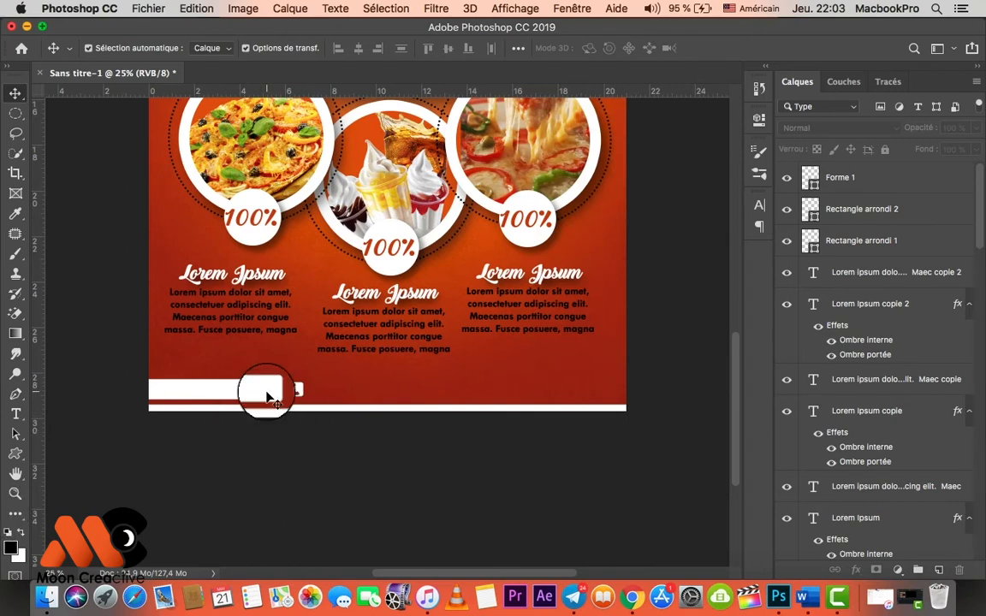
Add the black text "Contacts" in Tw Cen MT Bold 16 pt over the short white rectangle
key(t)
click(174, 391)
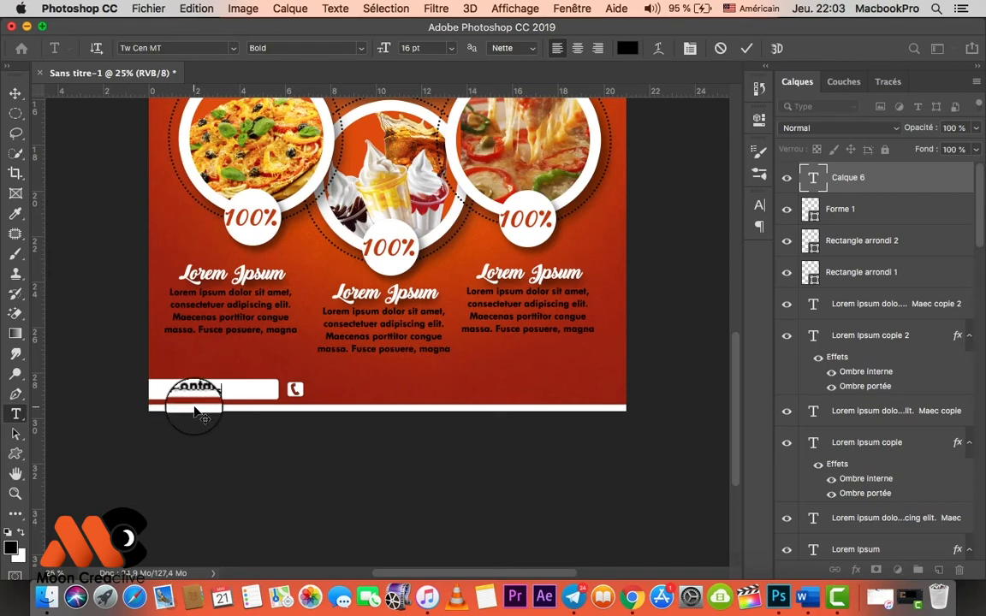
mouse_move(214, 407)
mouse_down()
mouse_move(202, 405)
mouse_move(227, 406)
mouse_move(196, 411)
mouse_up()
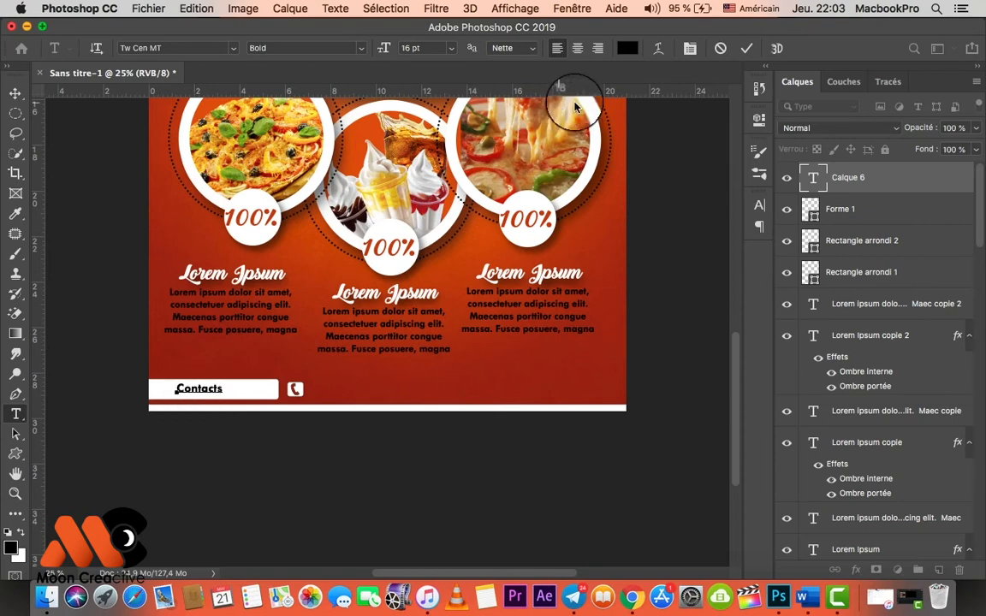
click(742, 57)
Shorten the white rectangle's right end to just past the word Contacts and move the telephone icon beside it
key(v)
click(269, 391)
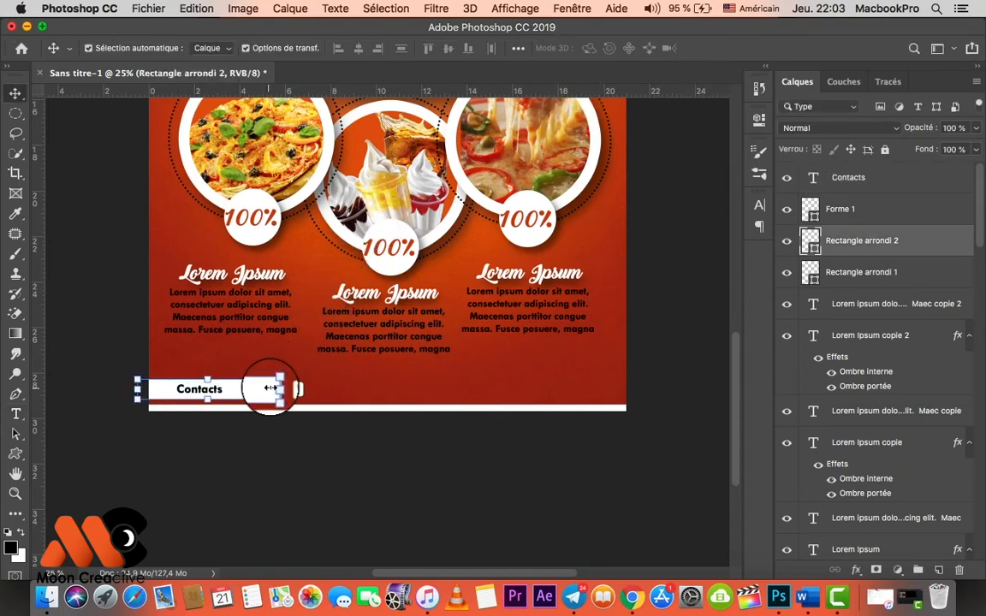
drag(258, 390, 234, 390)
key(Return)
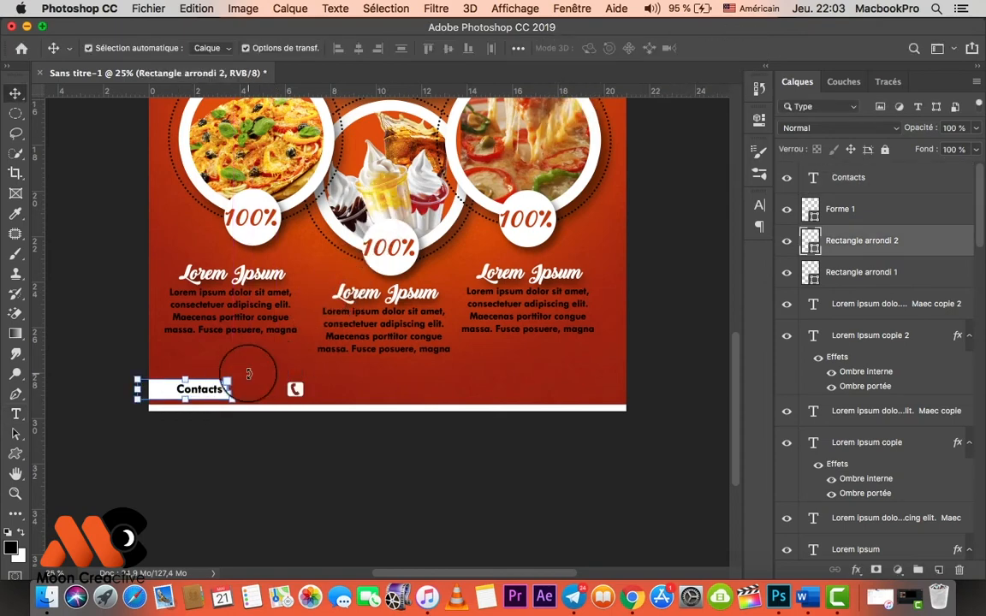
click(273, 458)
drag(297, 392, 259, 392)
click(304, 467)
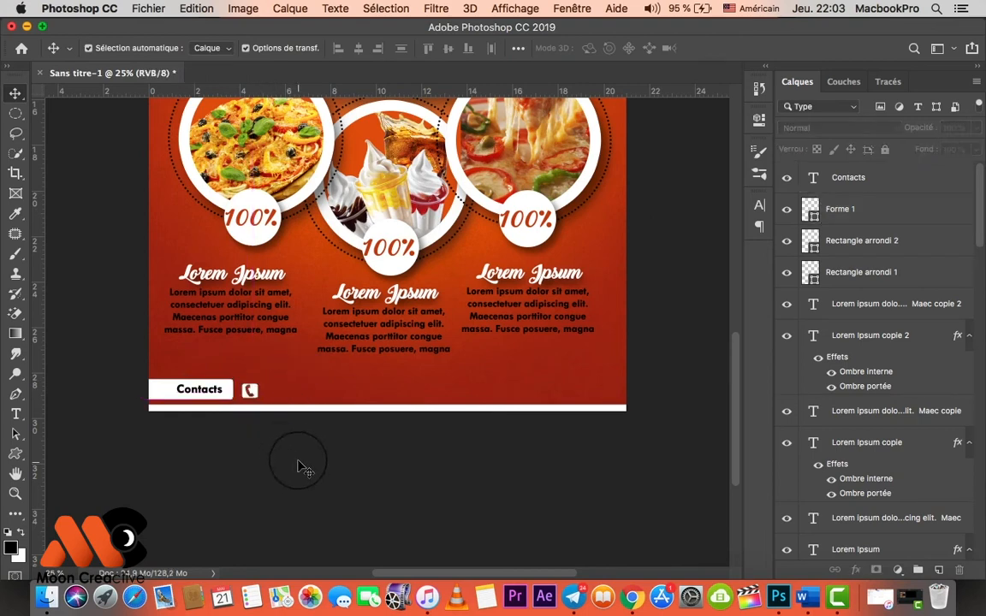
Add the contact phone number as black Tw Cen MT Bold 16 pt text to the right of the telephone icon
key(t)
click(279, 377)
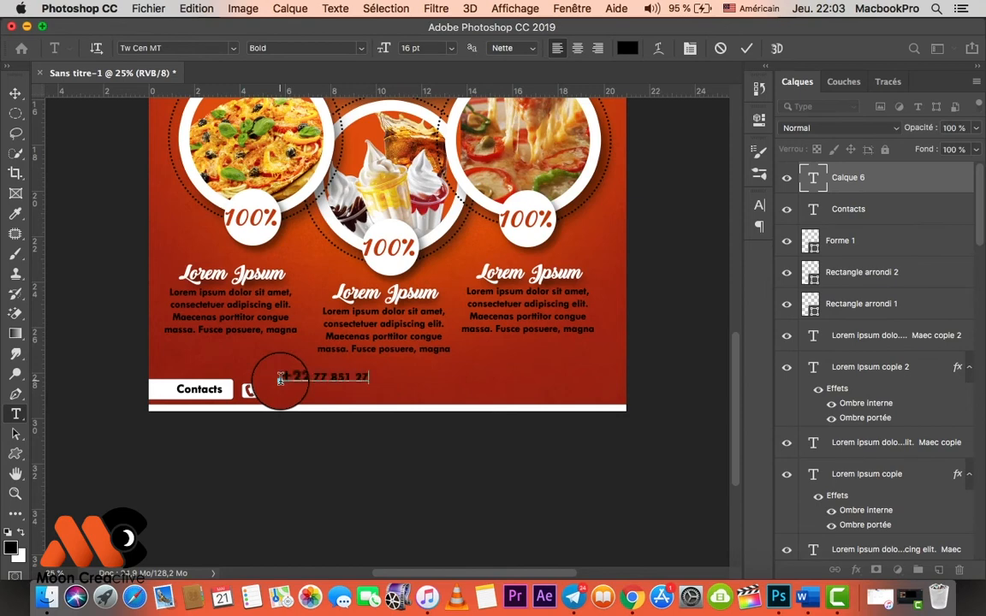
drag(303, 399, 288, 414)
click(747, 48)
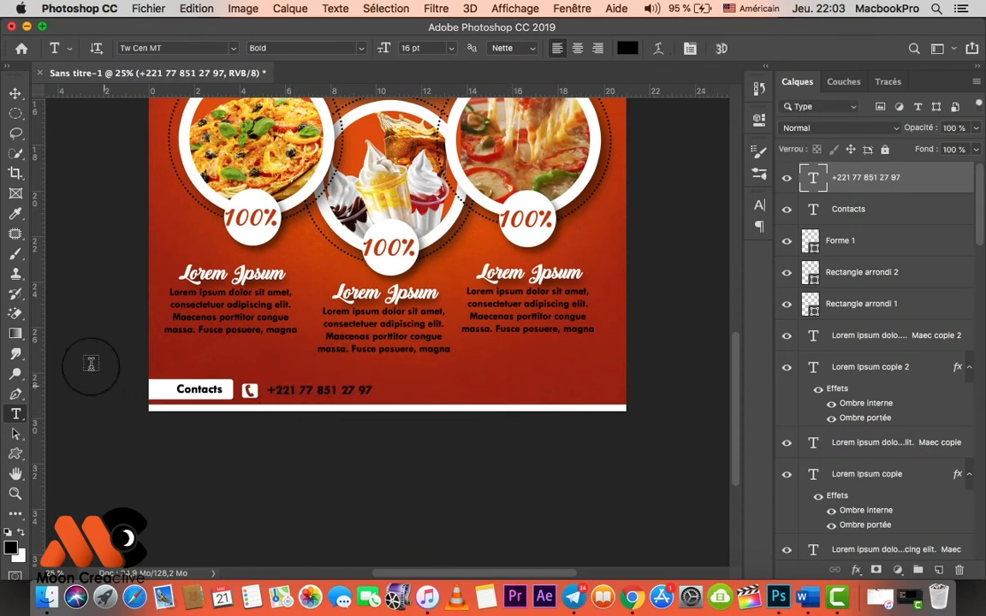
Bring the left end of the rectangle behind Contacts inward so it frames the word closely within the poster
click(15, 92)
click(154, 390)
key(super+t)
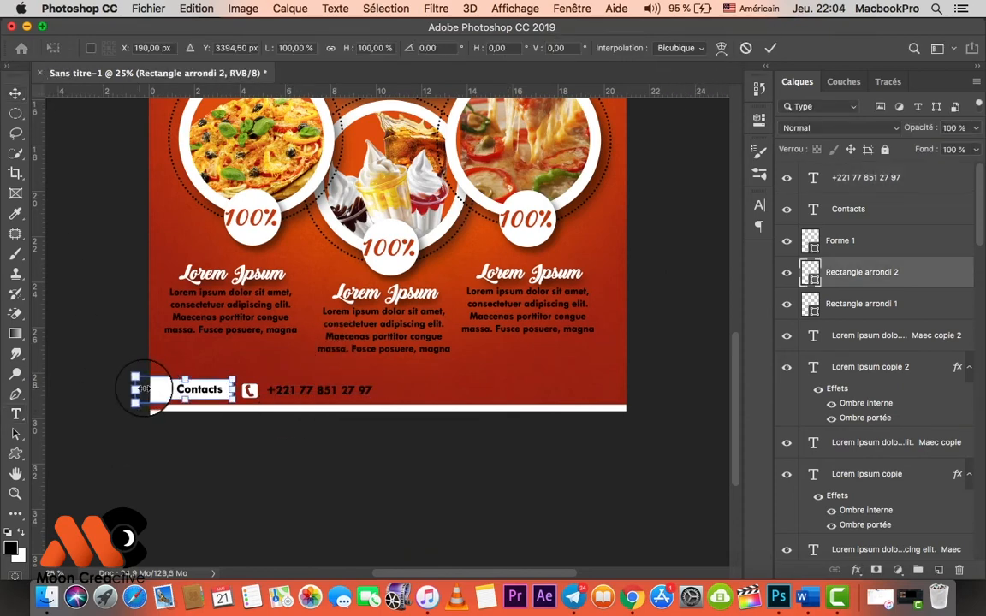
drag(150, 390, 169, 390)
key(Return)
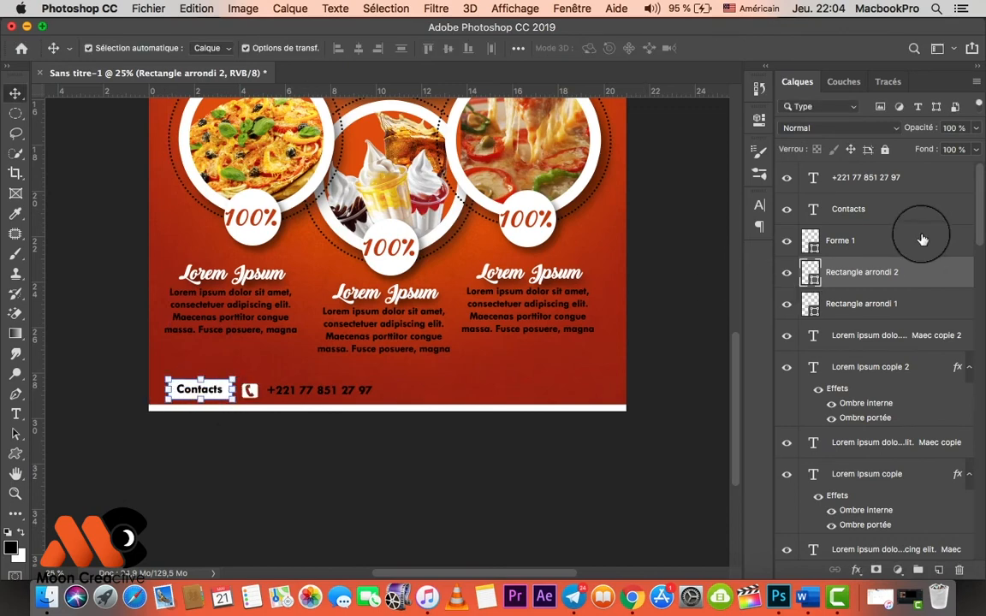
Duplicate the Contacts text together with its white box to the right of the phone number
super+click(909, 209)
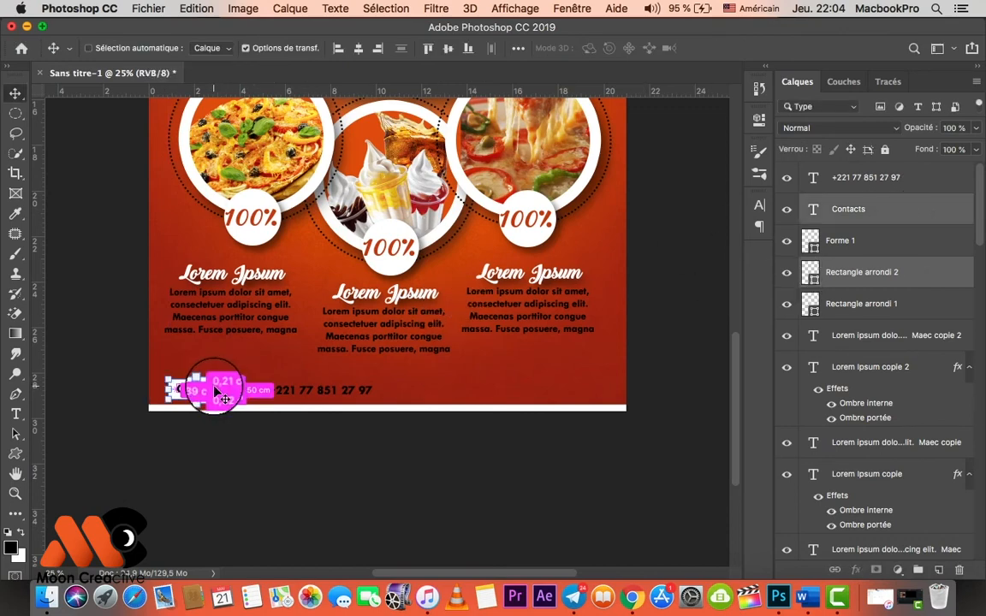
drag(222, 387, 390, 397)
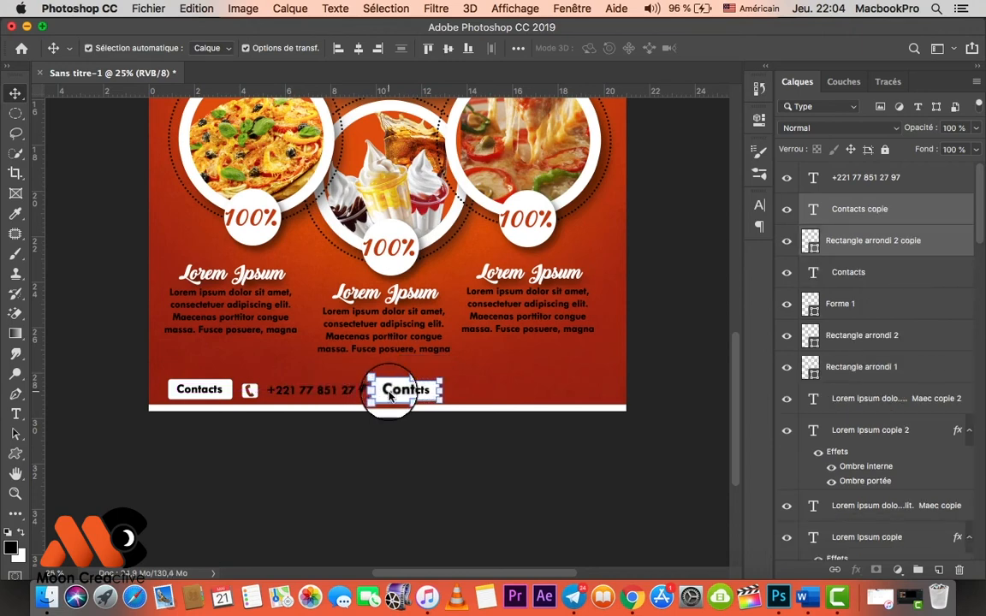
click(412, 453)
Change the copied label's text to "Adresse"
click(409, 390)
key(t)
click(410, 389)
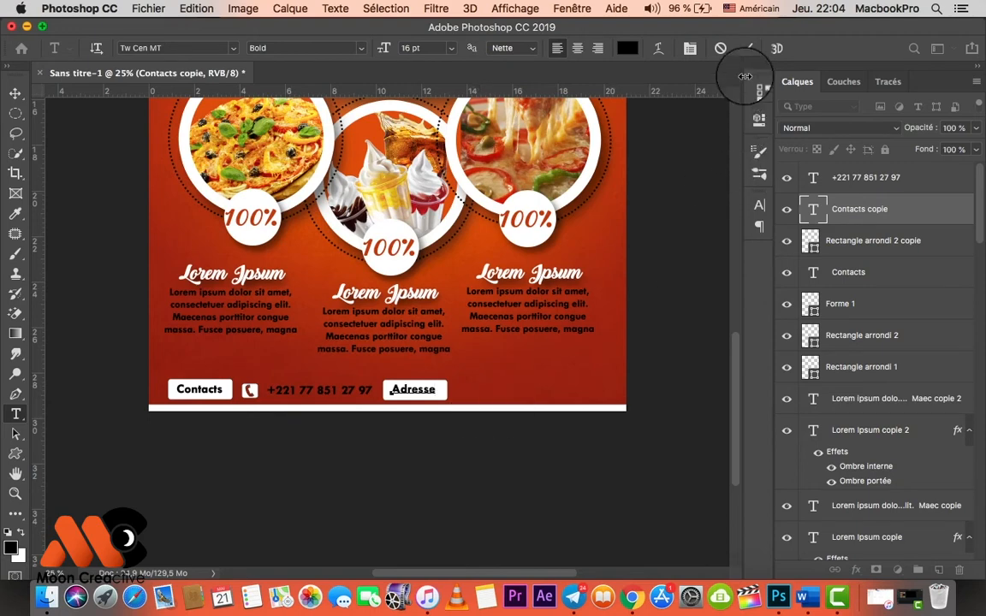
click(746, 48)
Add the black text "Dakar, Lorem ipsum" to the right of the Adresse label, level with the phone number
click(459, 385)
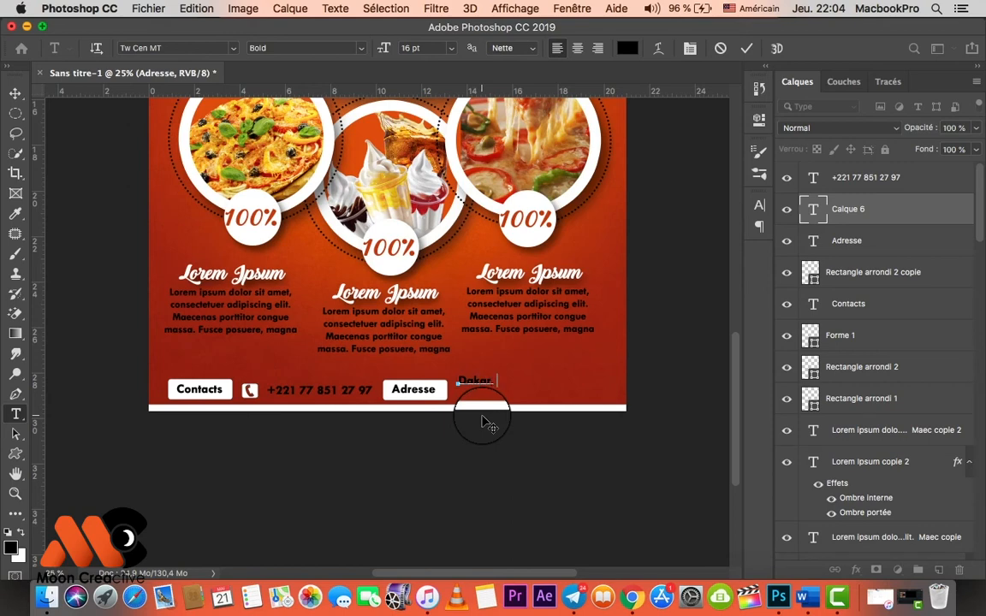
key(super+v)
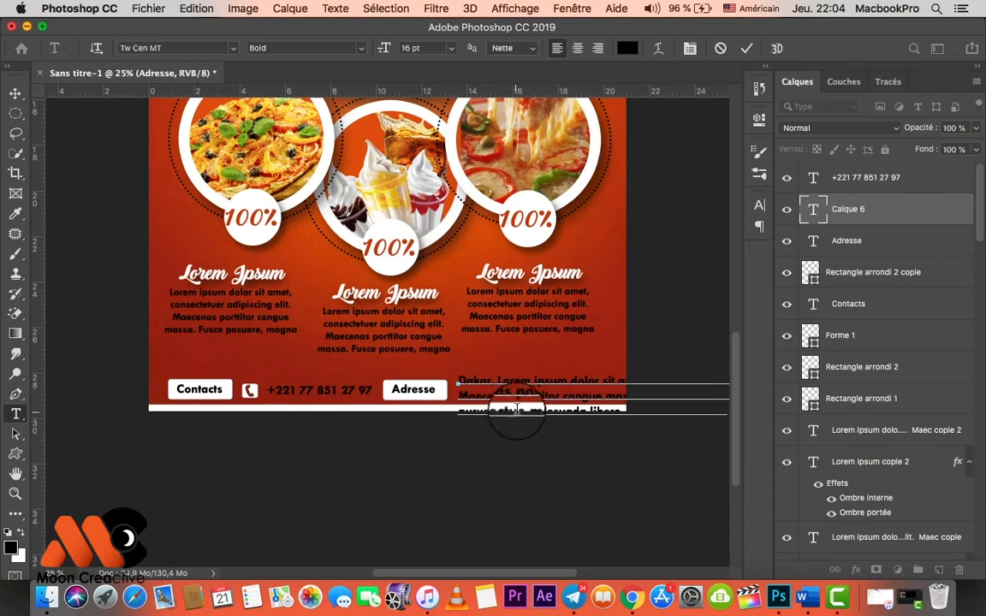
drag(569, 382, 754, 497)
key(BackSpace)
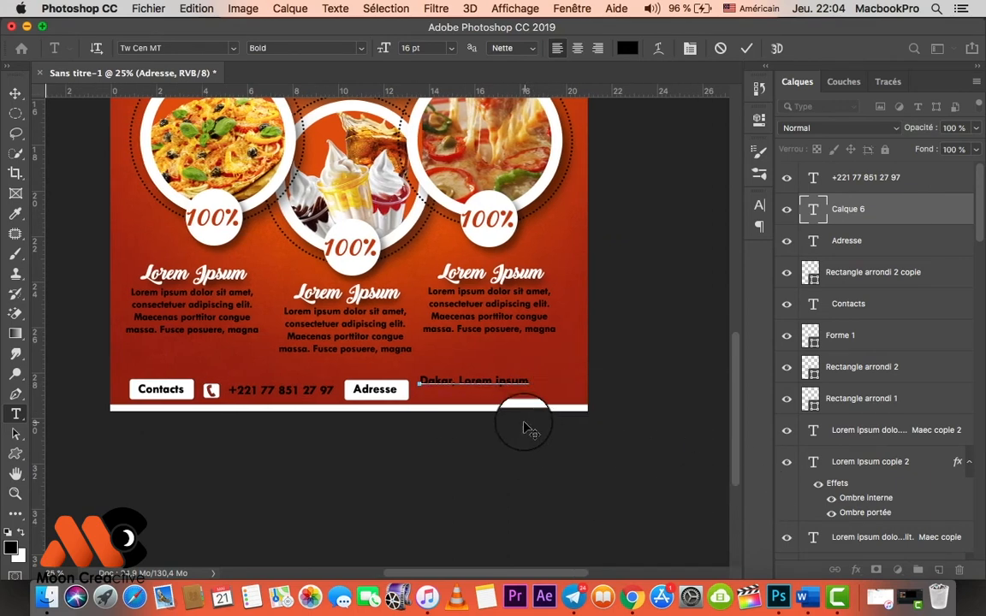
drag(528, 430, 507, 413)
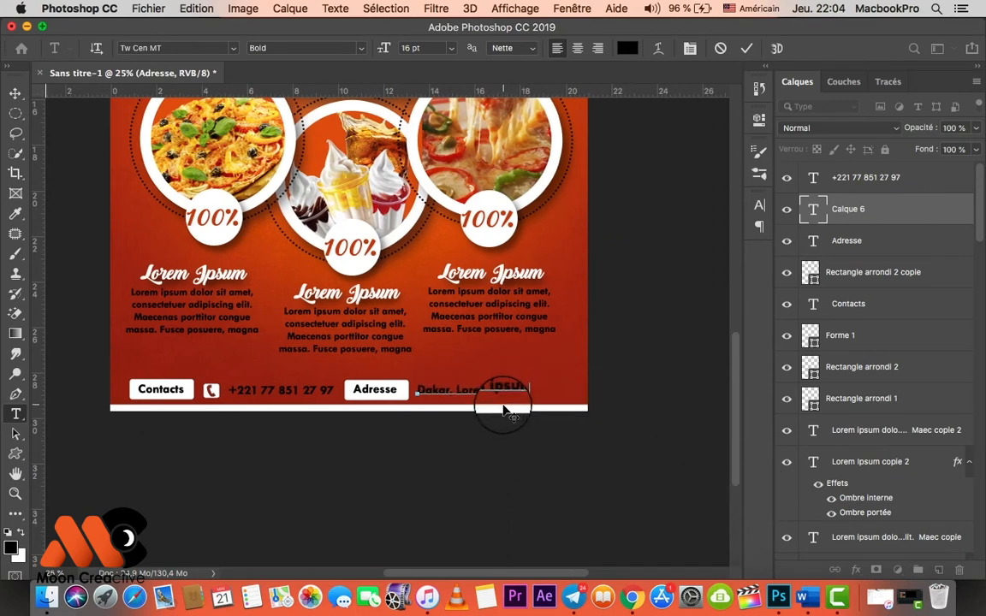
click(747, 48)
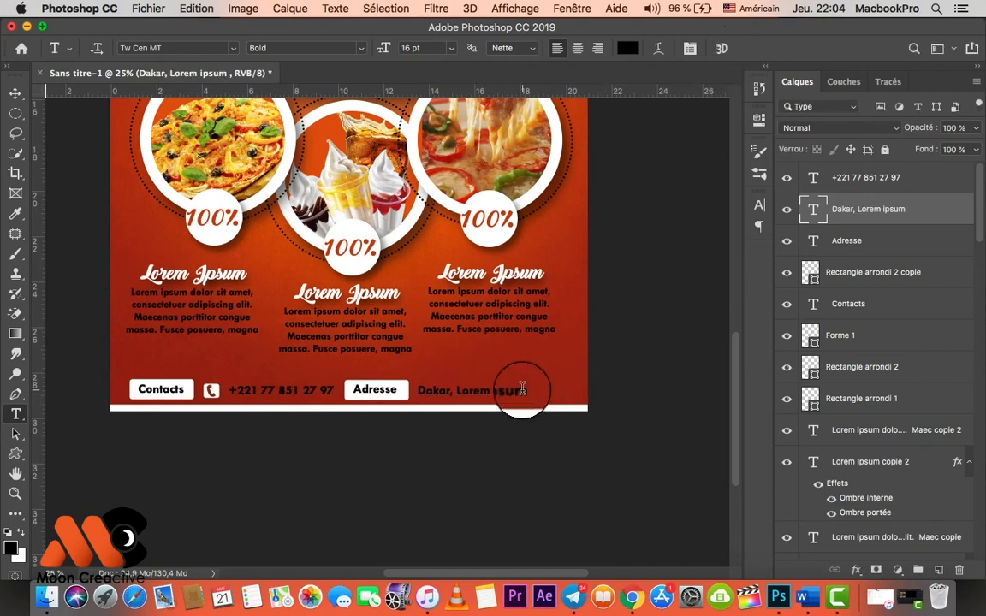
key(super+minus)
key(super+minus)
key(super+plus)
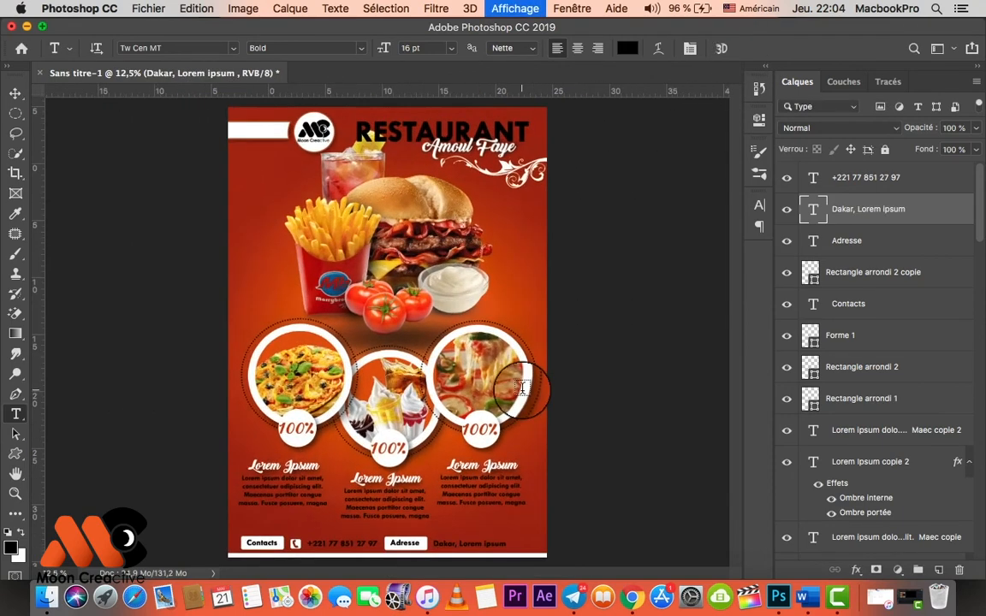
click(16, 92)
click(145, 223)
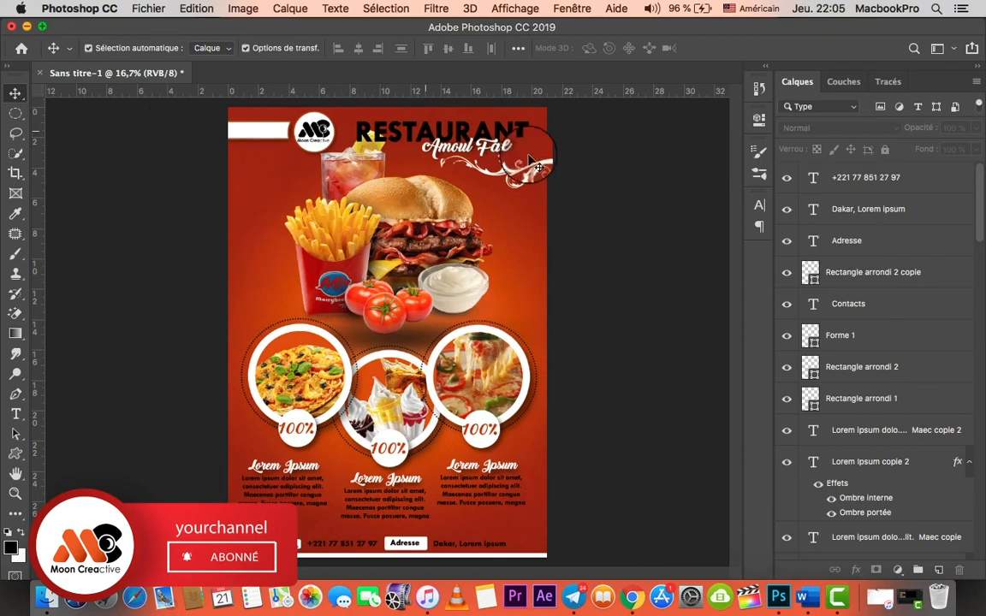
click(147, 11)
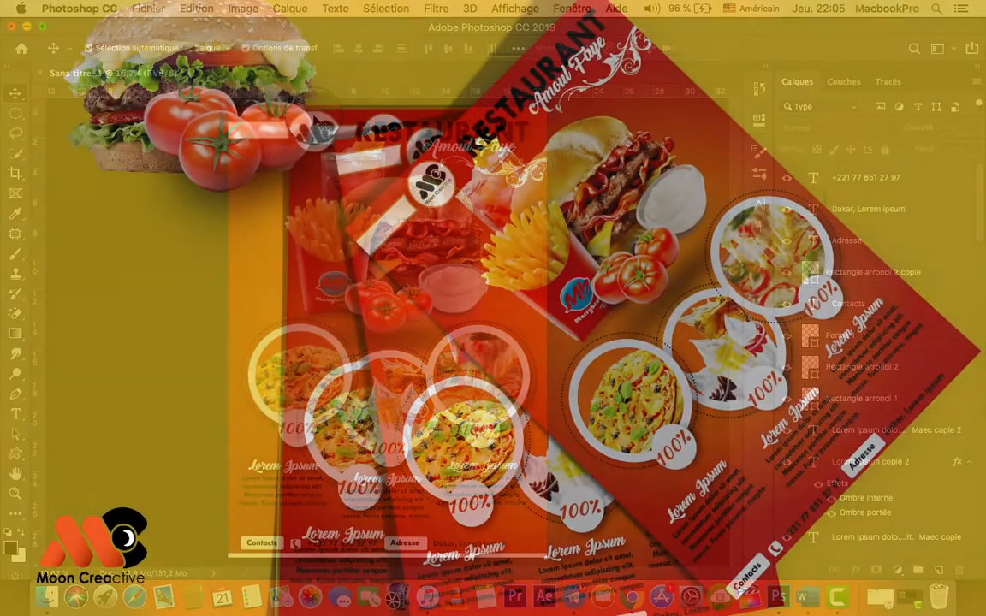